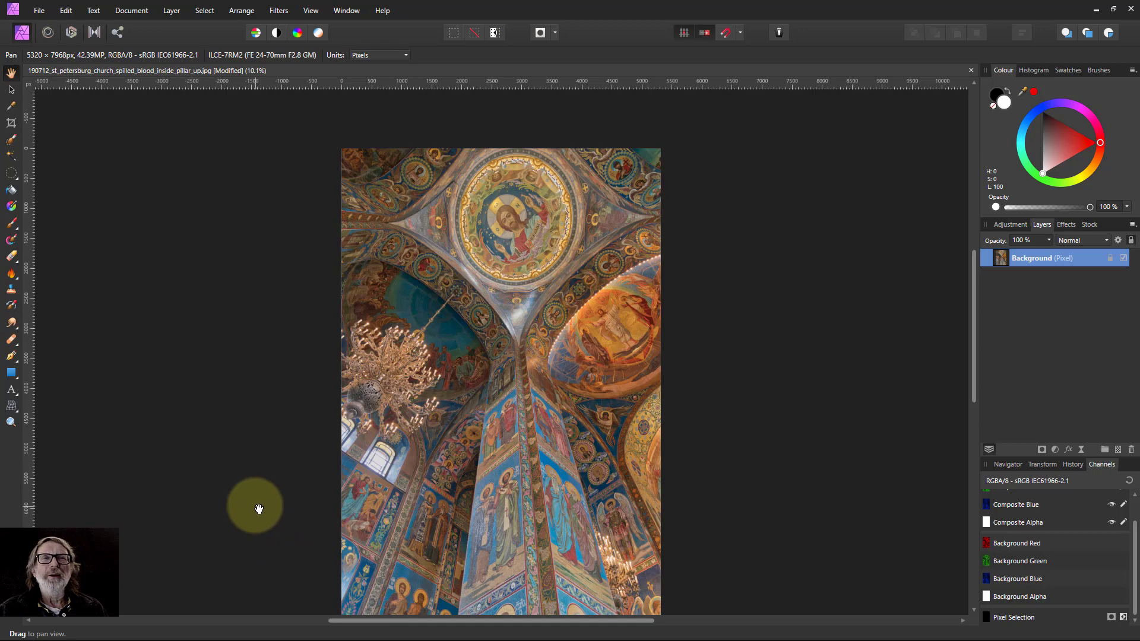
Draw a circle over the dome's central mosaic medallion with the Ellipse tool.
scroll(225, 389, "down", 2)
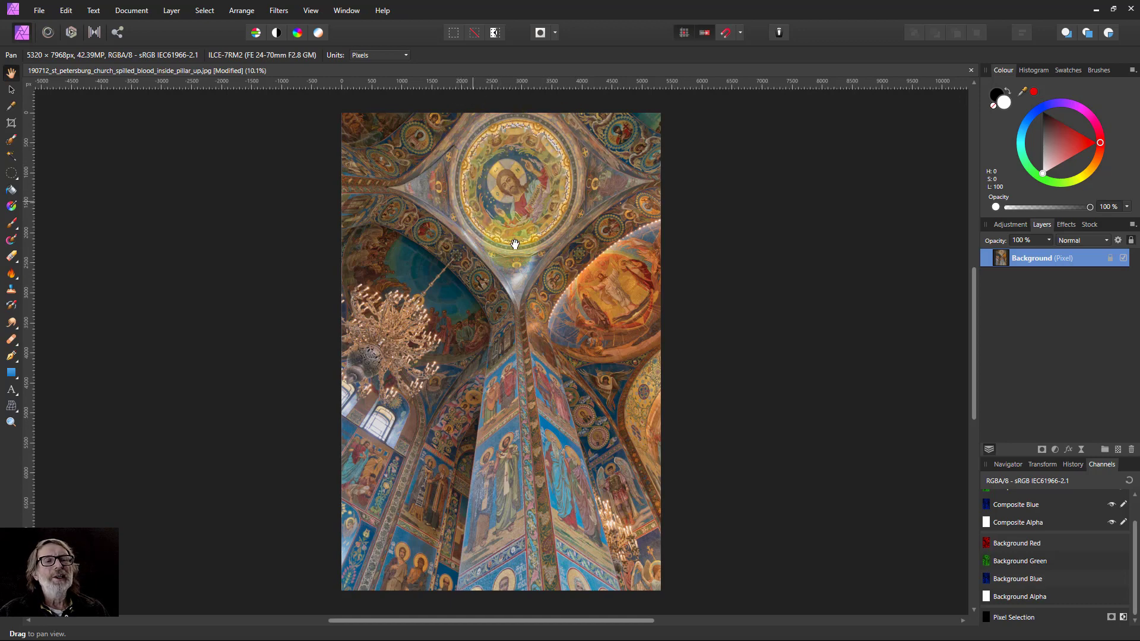
left_click(12, 377)
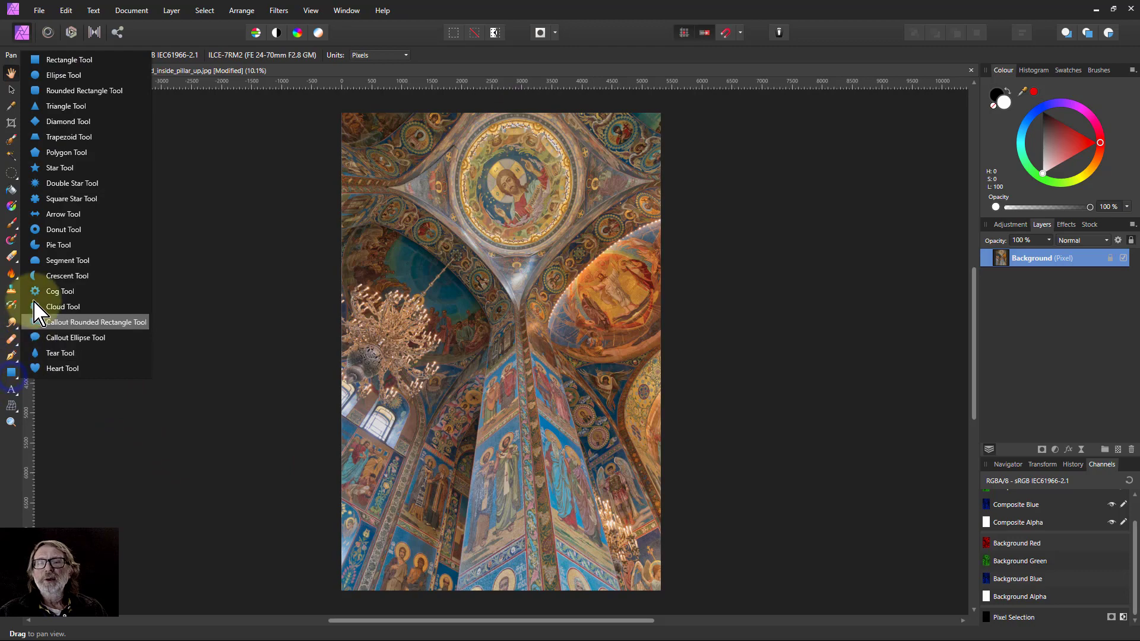
left_click(54, 70)
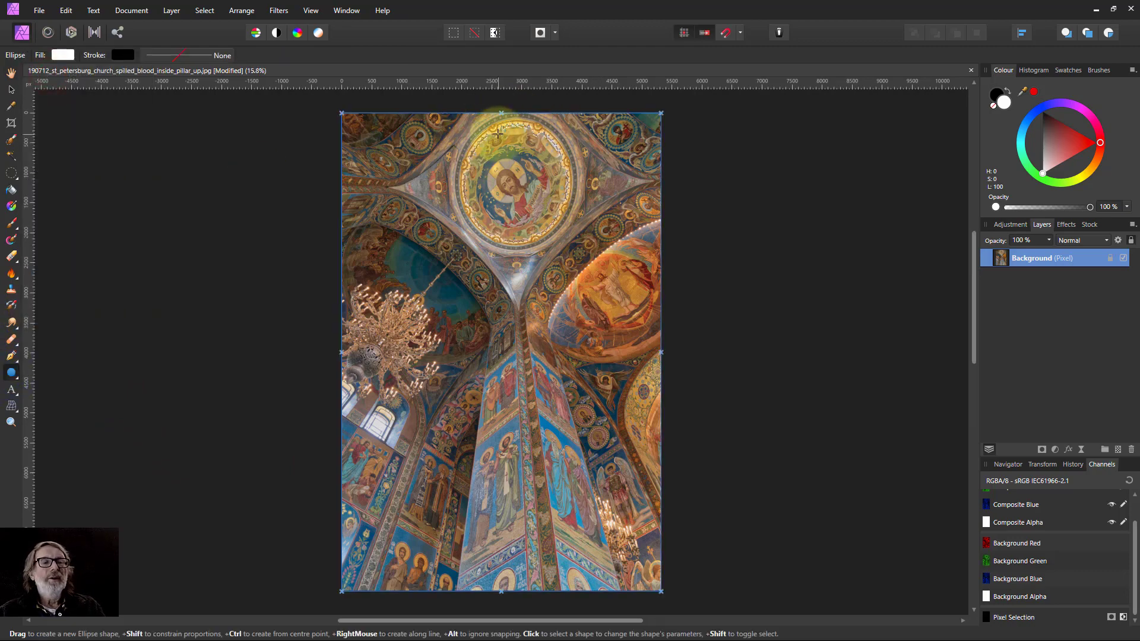
scroll(505, 128, "up", 2)
scroll(526, 133, "up", 1)
scroll(543, 178, "up", 1)
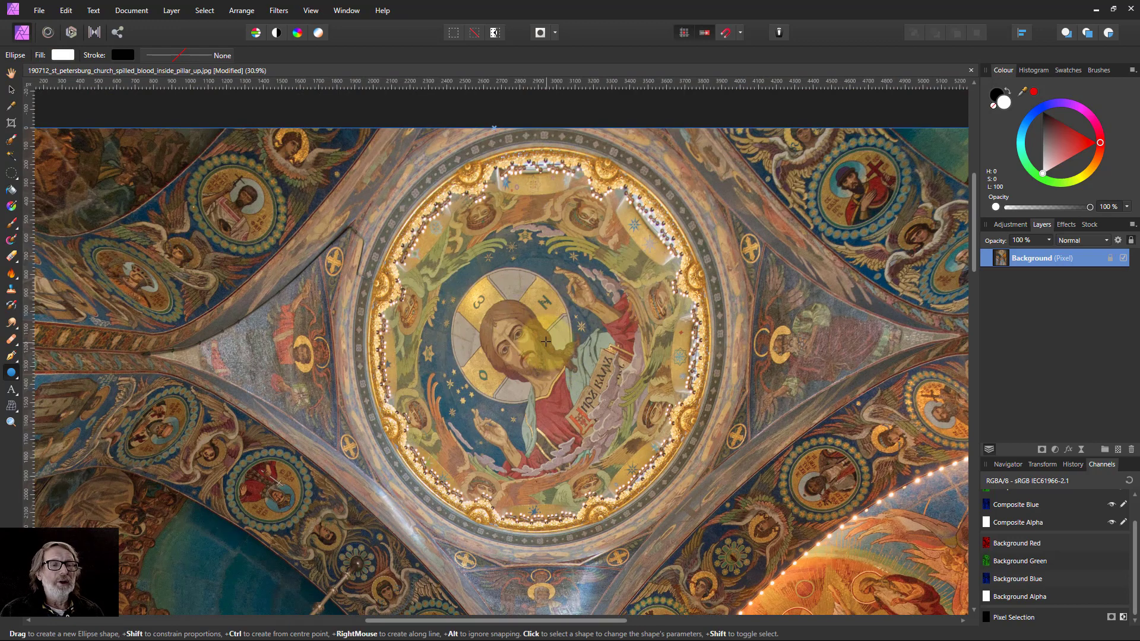
left_click_drag(545, 342, 754, 523)
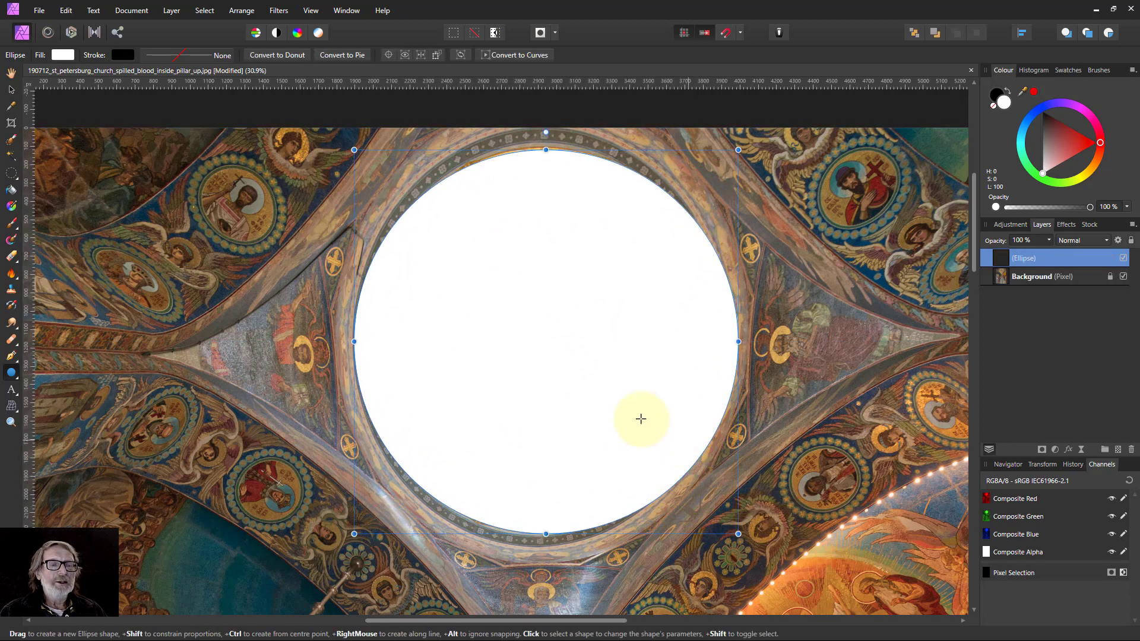
Reposition and resize the circle so it sits inside the dome's inner ring.
left_click(12, 89)
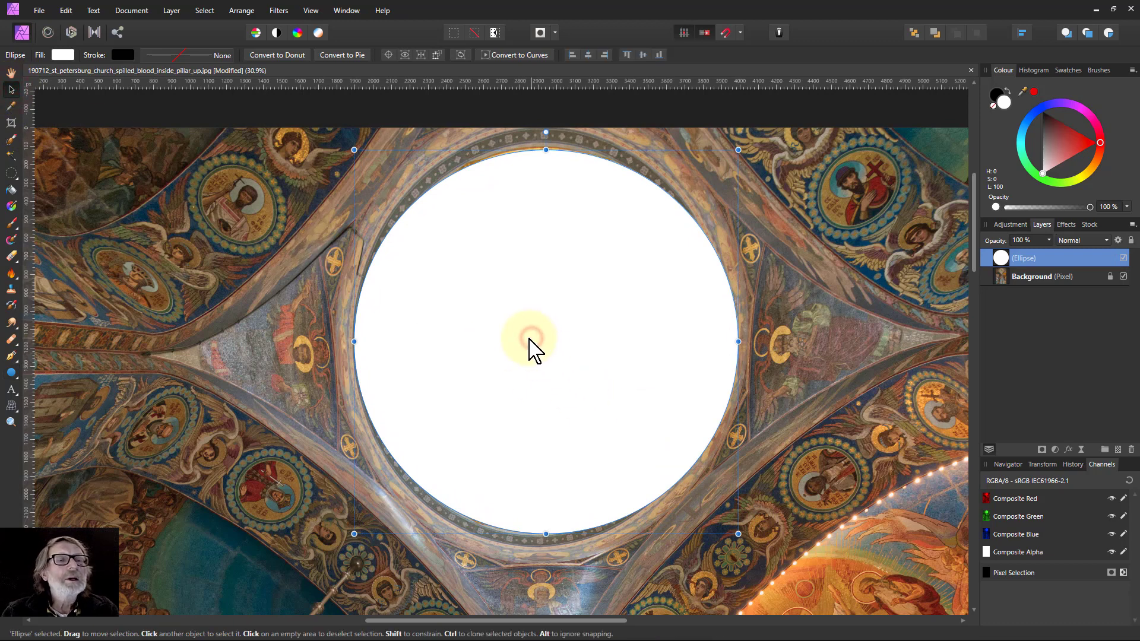
left_click_drag(529, 339, 526, 336)
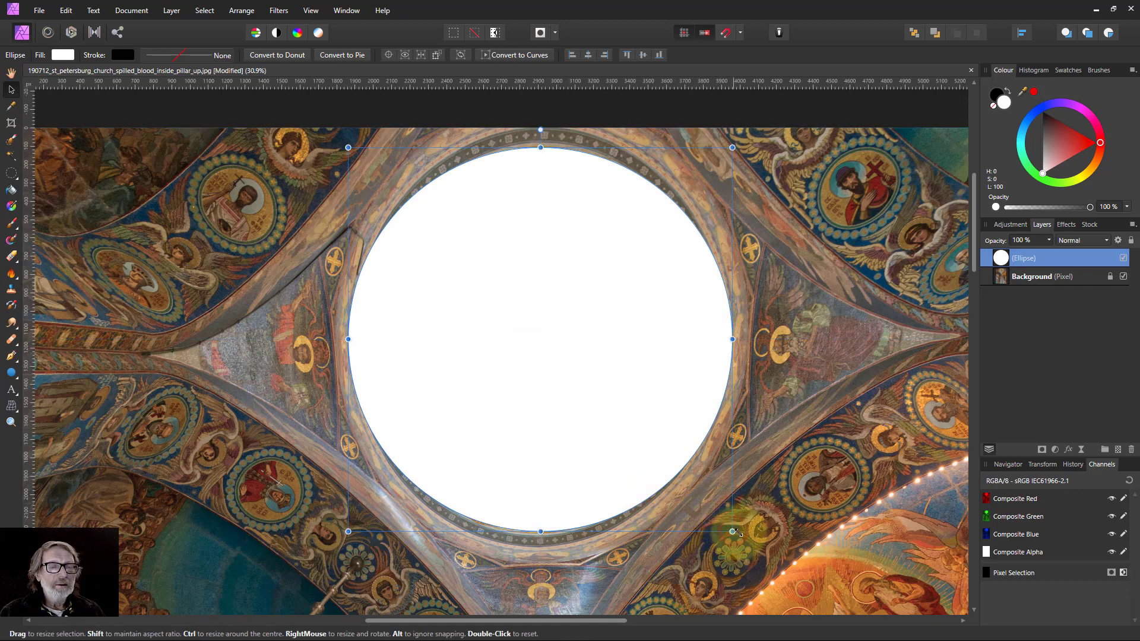
left_click_drag(734, 532, 739, 534)
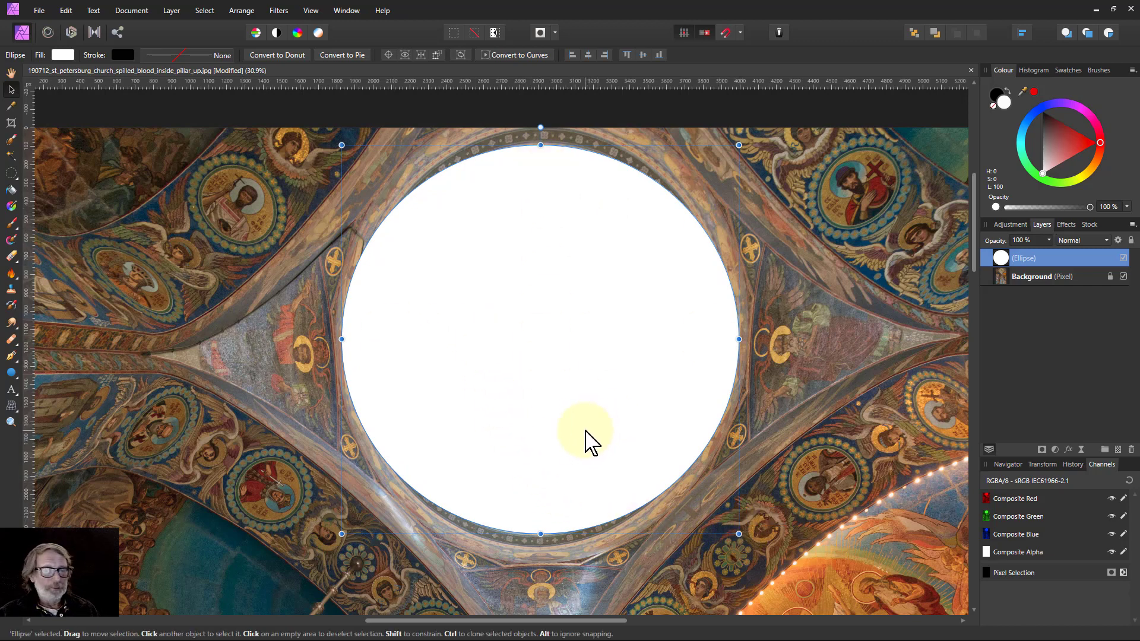
Unlock the background layer and stretch its left edge outward, undoing the extra move.
scroll(583, 419, "down", 3)
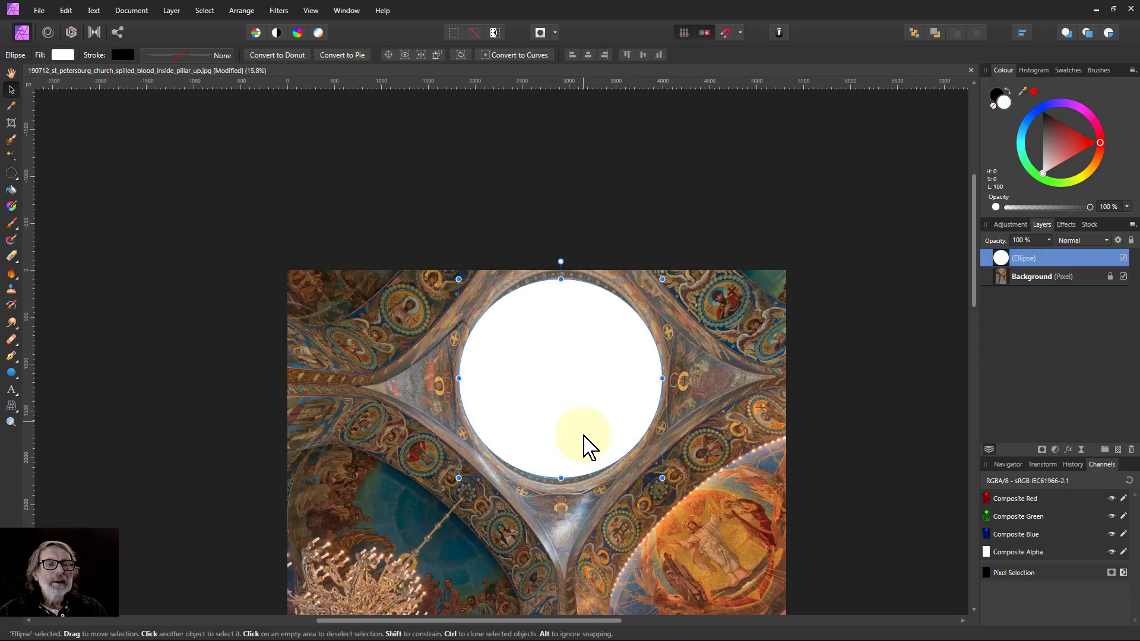
scroll(583, 440, "down", 4)
scroll(583, 440, "up", 1)
scroll(583, 449, "down", 1)
scroll(588, 452, "down", 2)
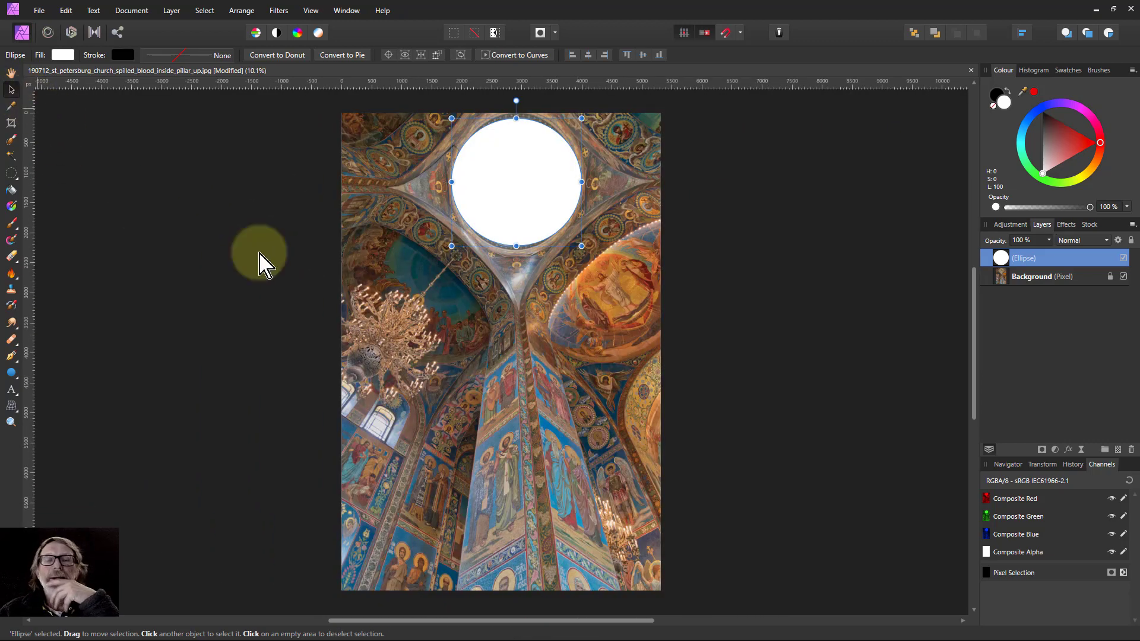
left_click(999, 278)
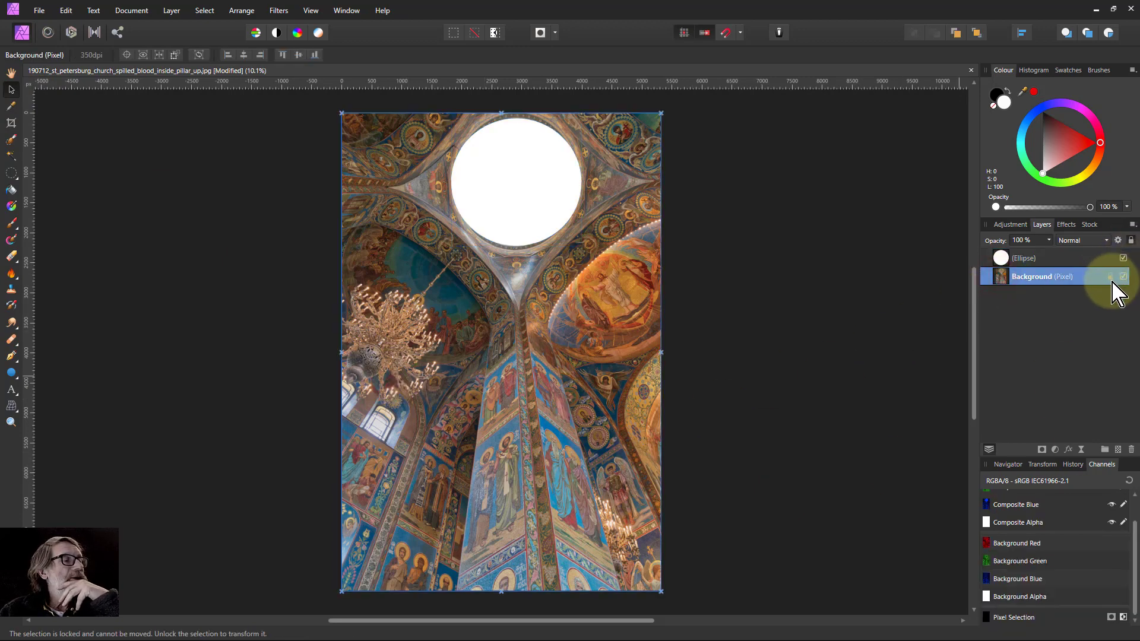
left_click(1110, 278)
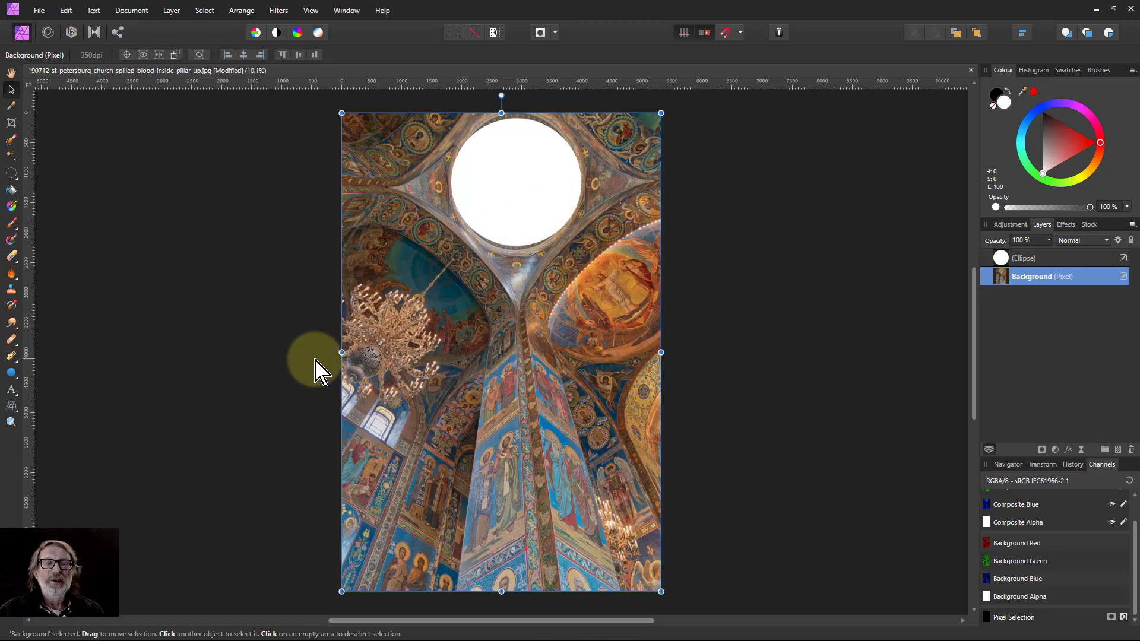
left_click_drag(342, 353, 301, 350)
left_click_drag(522, 188, 497, 187)
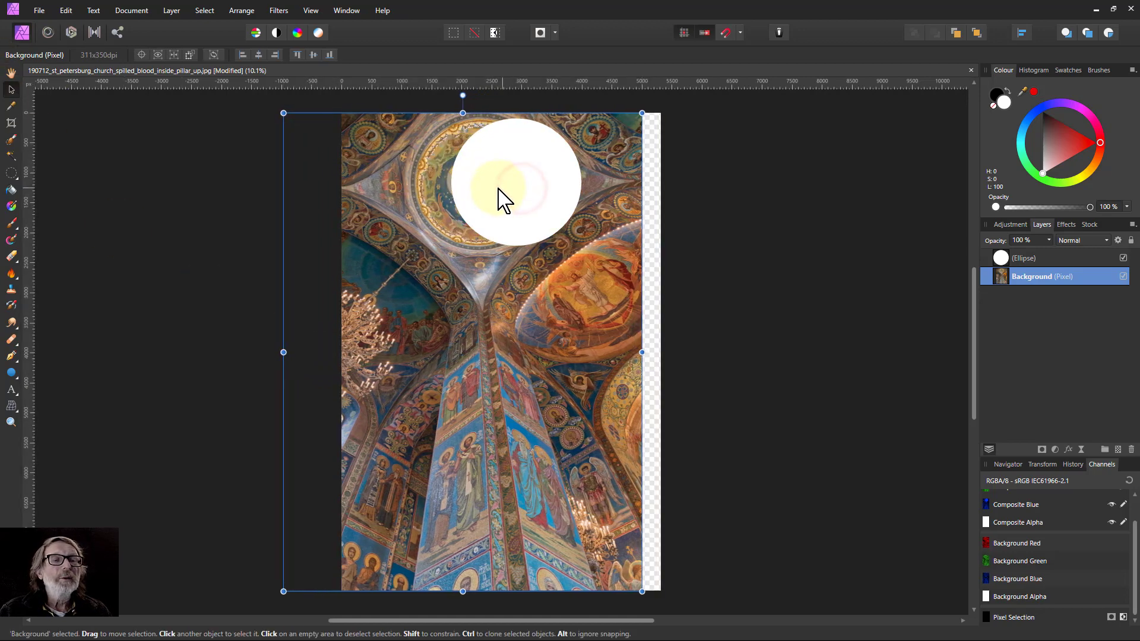
key("ctrl+z")
Select the circle and move it left to center it over the dome's medallion.
left_click(1011, 276)
left_click(1015, 257)
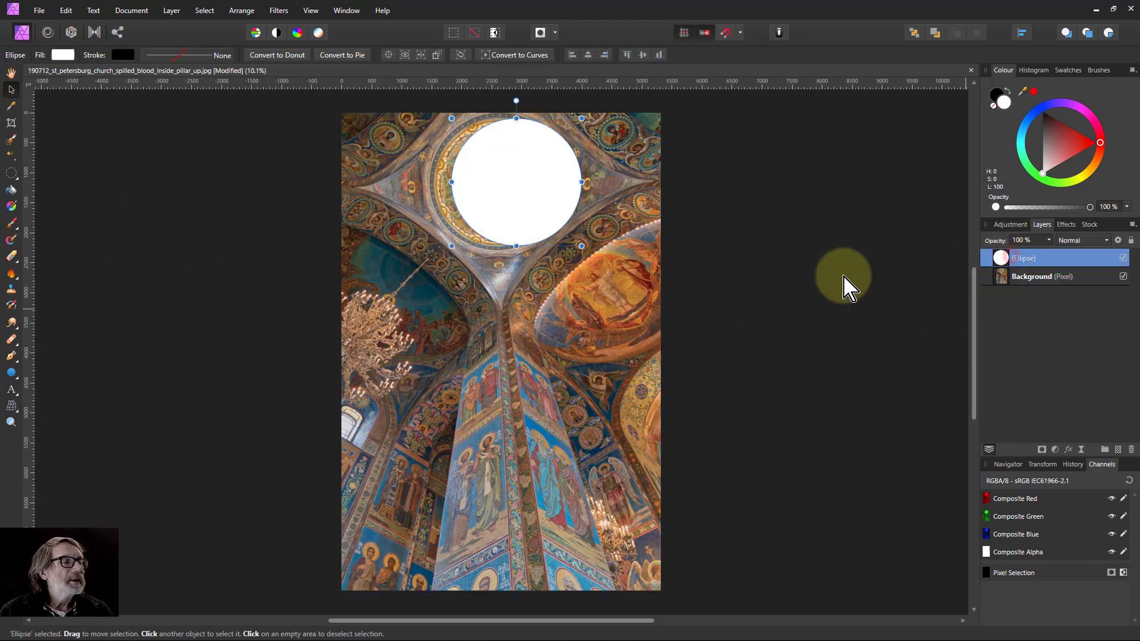
left_click_drag(523, 188, 504, 188)
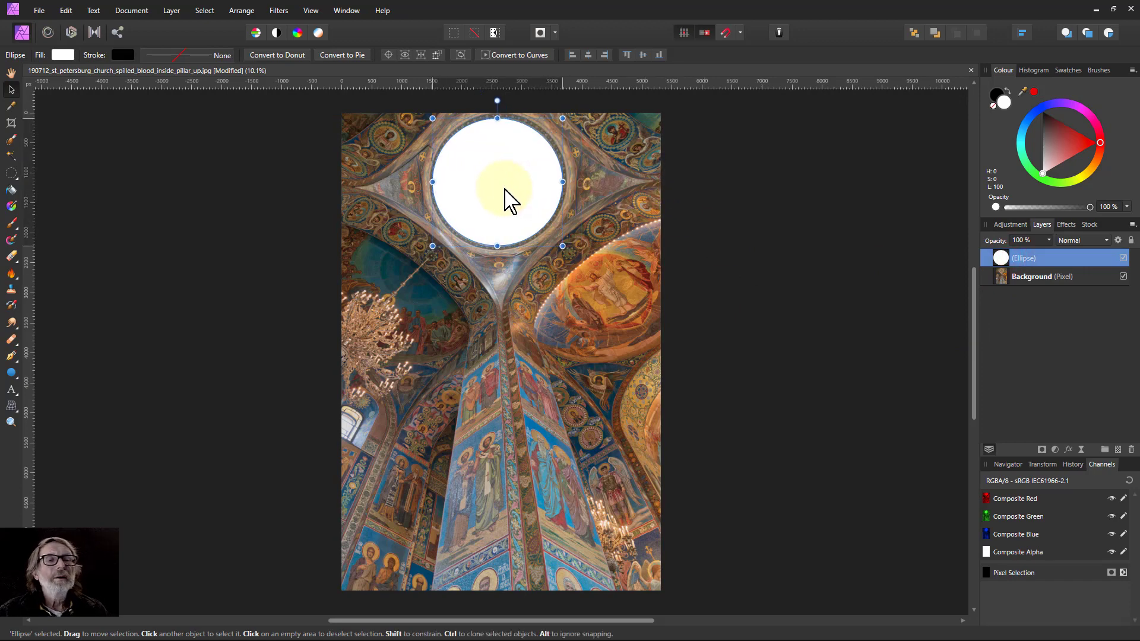
scroll(505, 199, "up", 3)
scroll(525, 208, "up", 2)
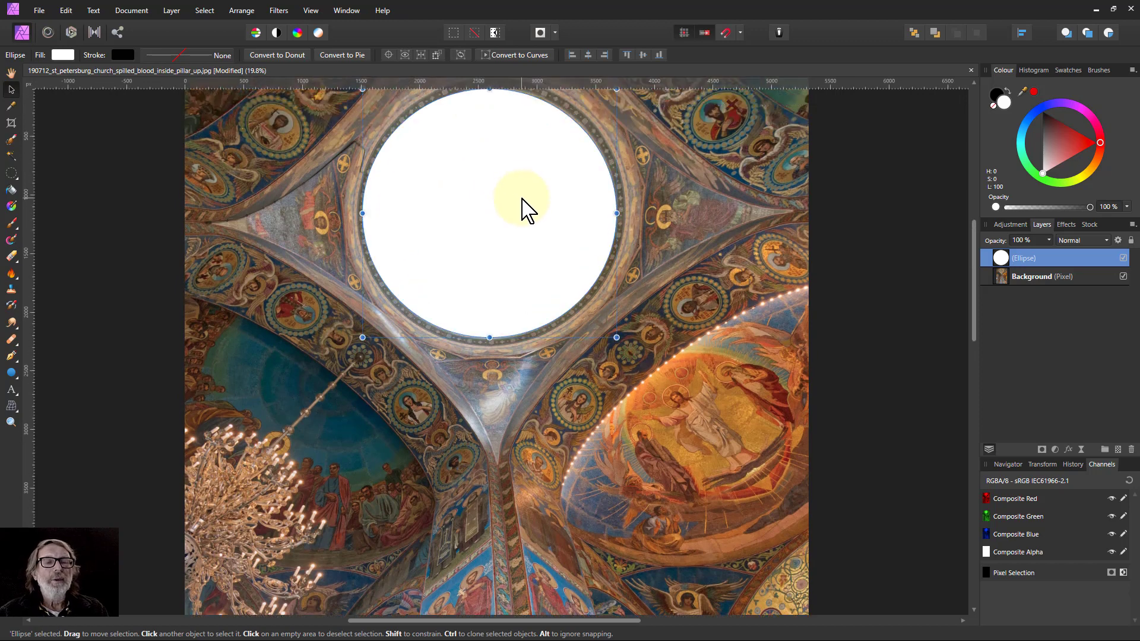
left_click_drag(487, 275, 486, 274)
Select the background layer and widen it slightly at its lower-left corner.
left_click(219, 501)
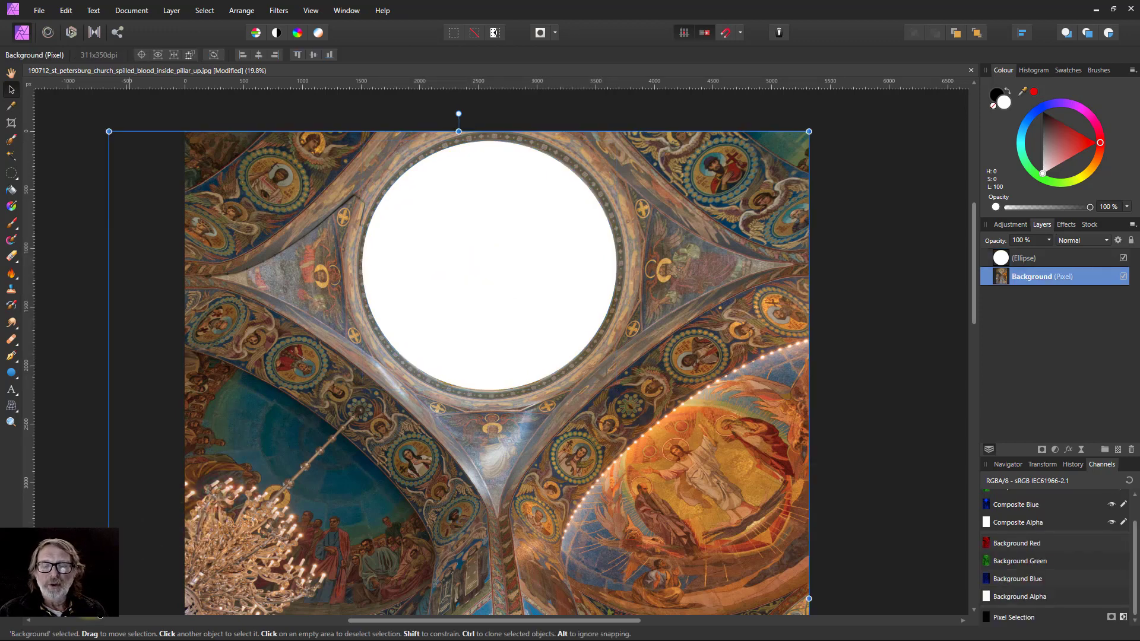
left_click_drag(109, 598, 105, 598)
scroll(250, 469, "up", 1)
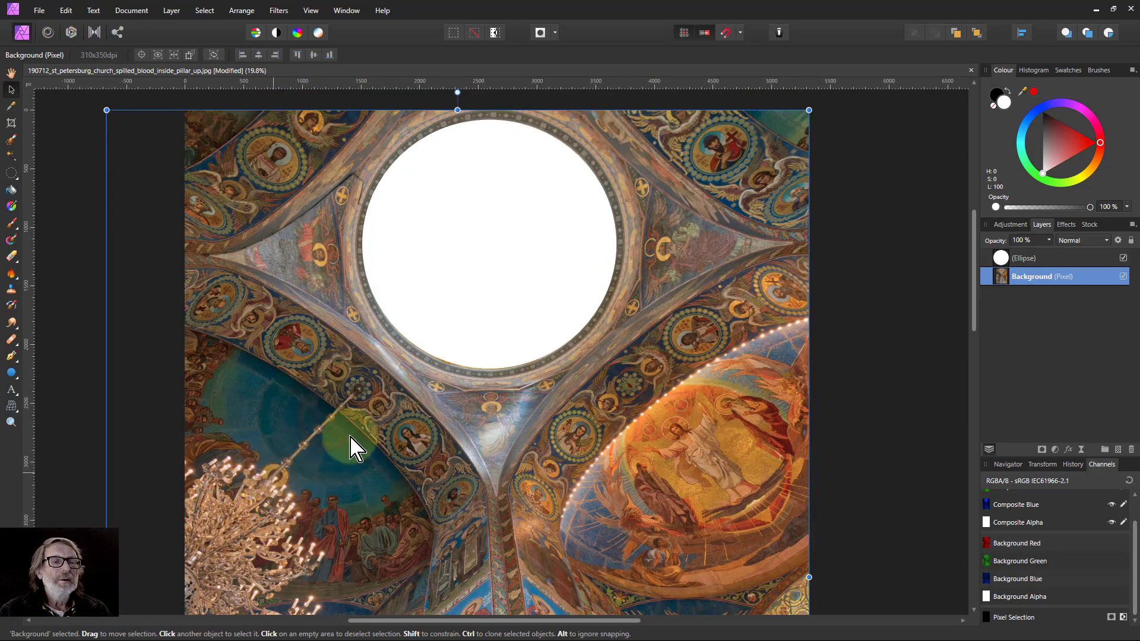
Reselect the circle and nudge it slightly down to fit the dome's ring.
left_click(494, 281)
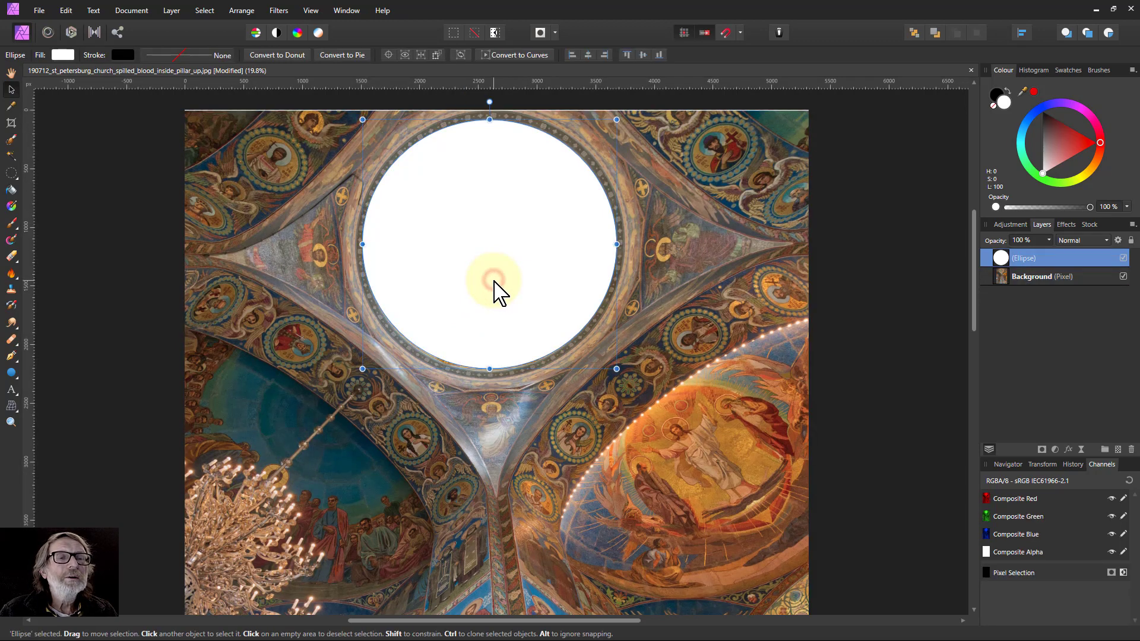
left_click(493, 283, "alt")
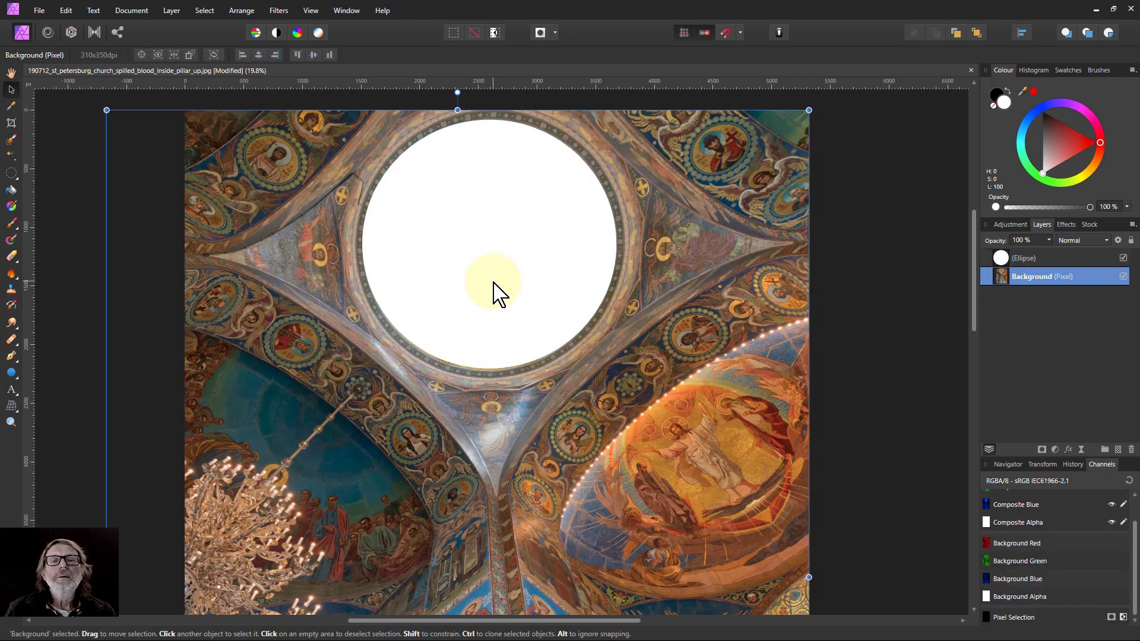
left_click(470, 293)
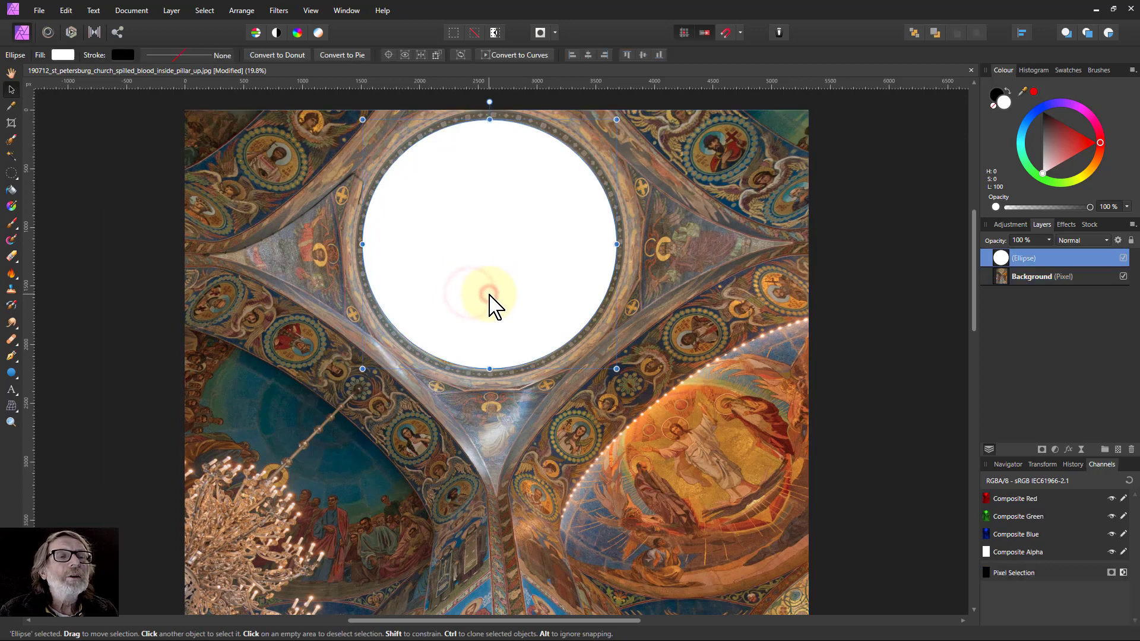
left_click_drag(486, 295, 490, 308)
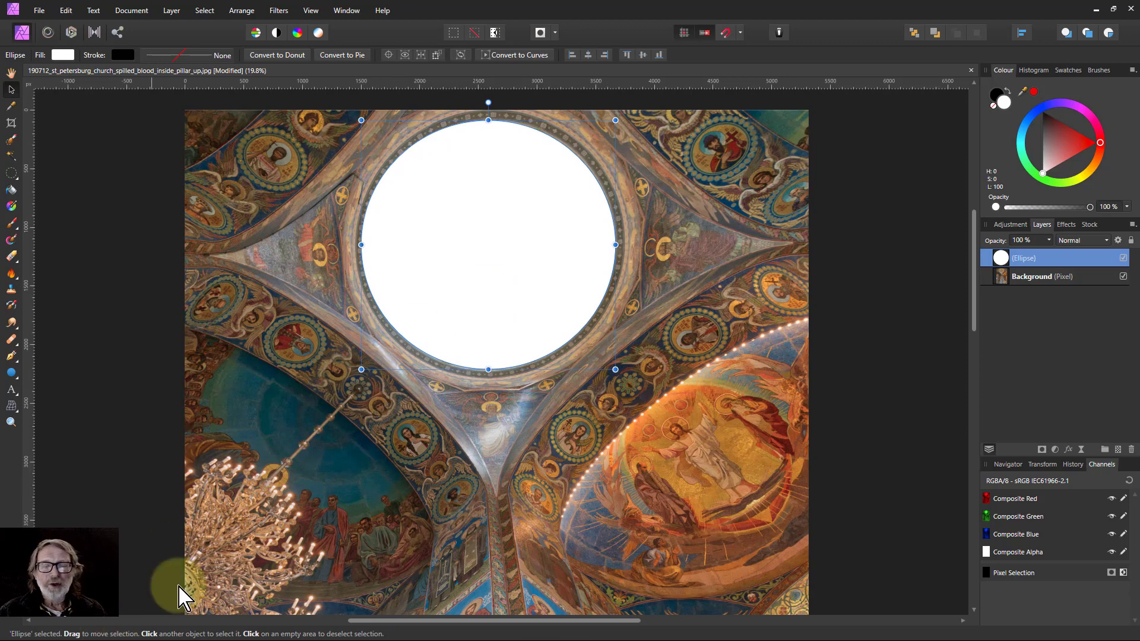
Stretch the background layer's left edge a little further outward.
left_click(312, 561)
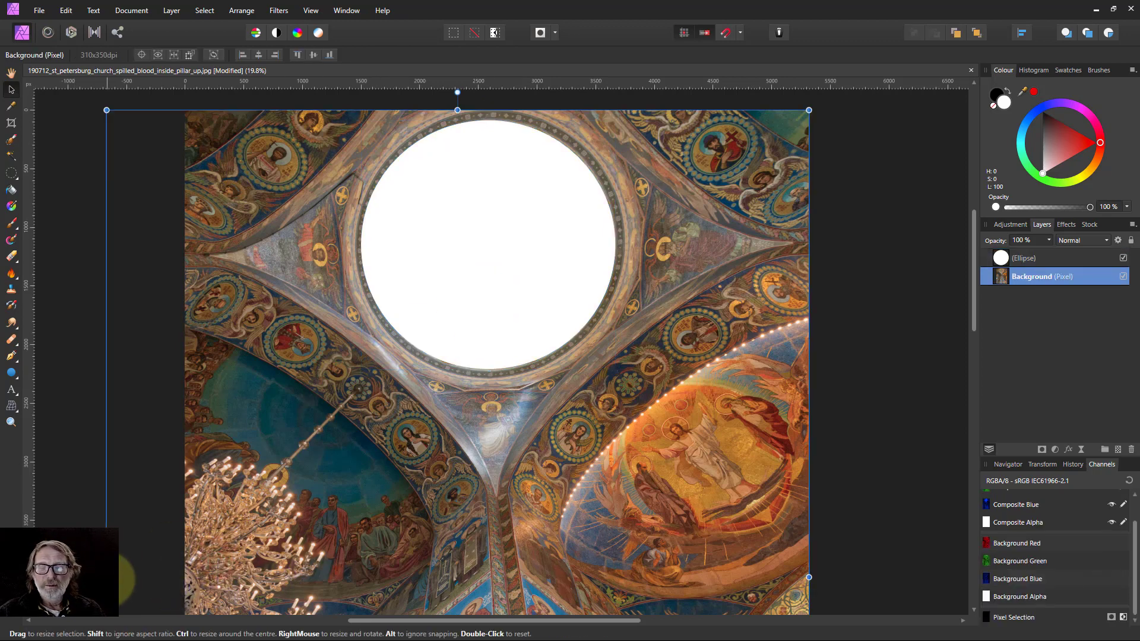
left_click_drag(106, 577, 102, 577)
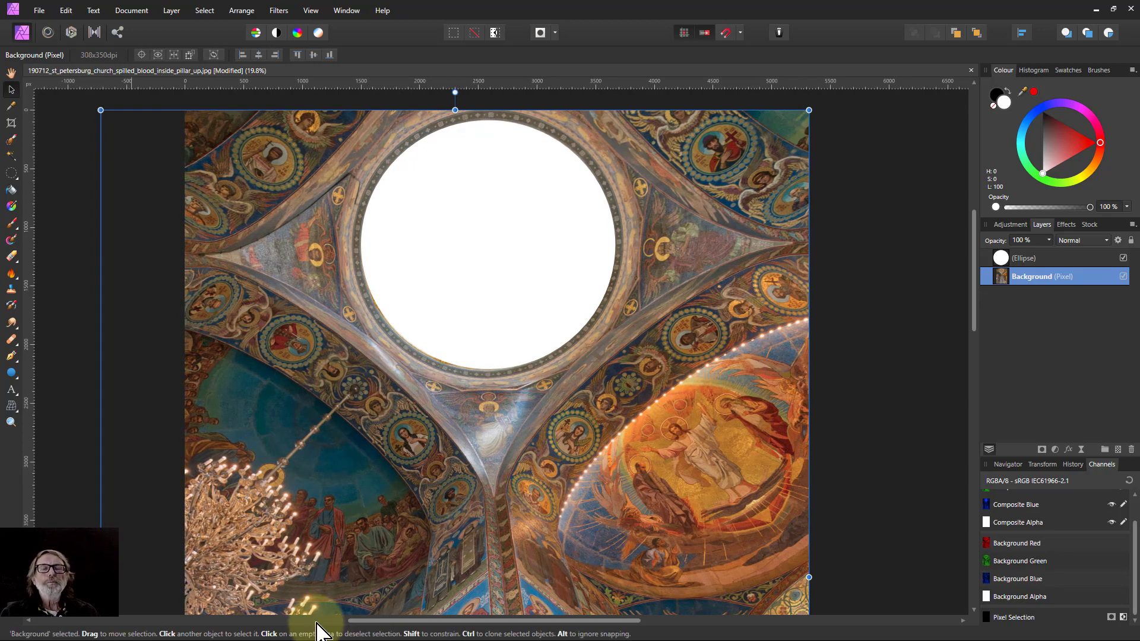
key("ctrl+0")
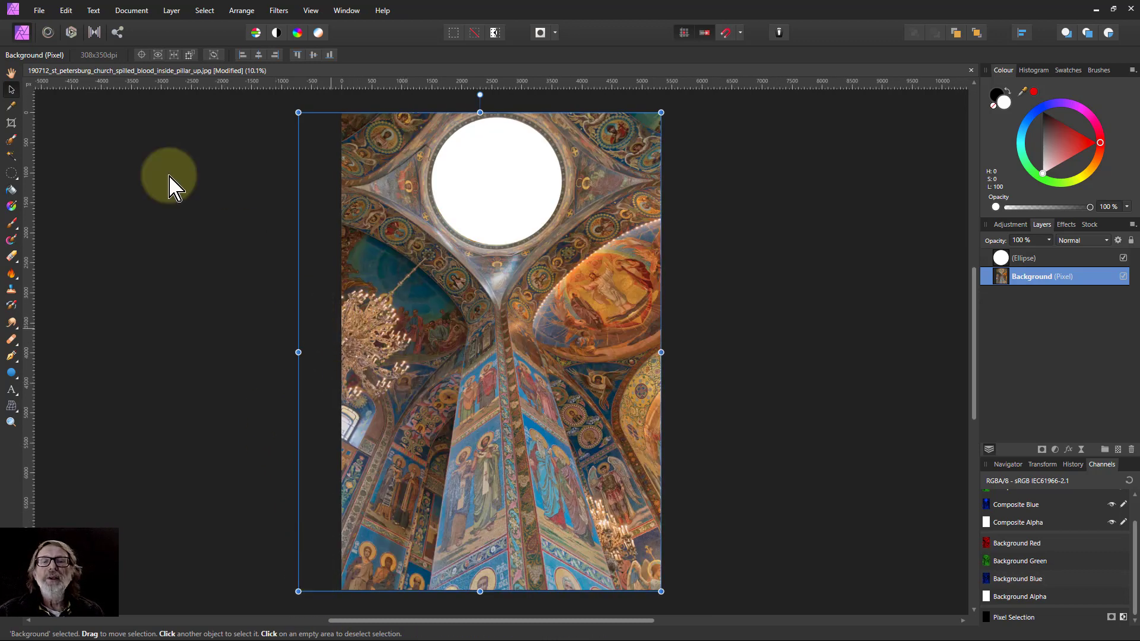
Extend the canvas leftward with the Crop tool to 6012 × 7968 px and apply.
left_click(12, 123)
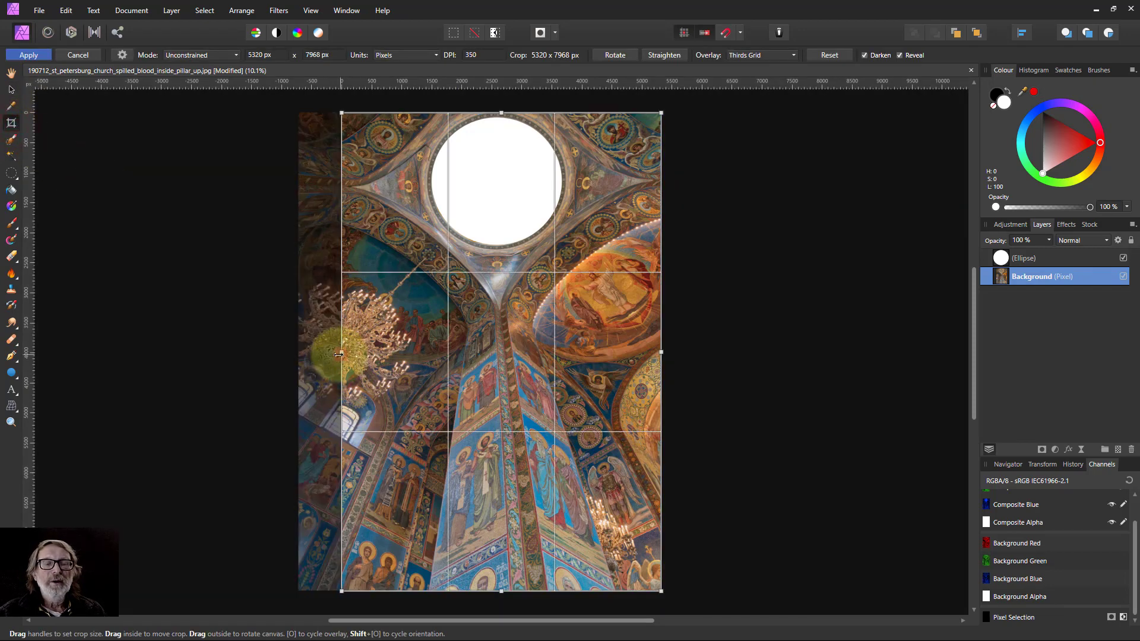
left_click_drag(339, 354, 300, 354)
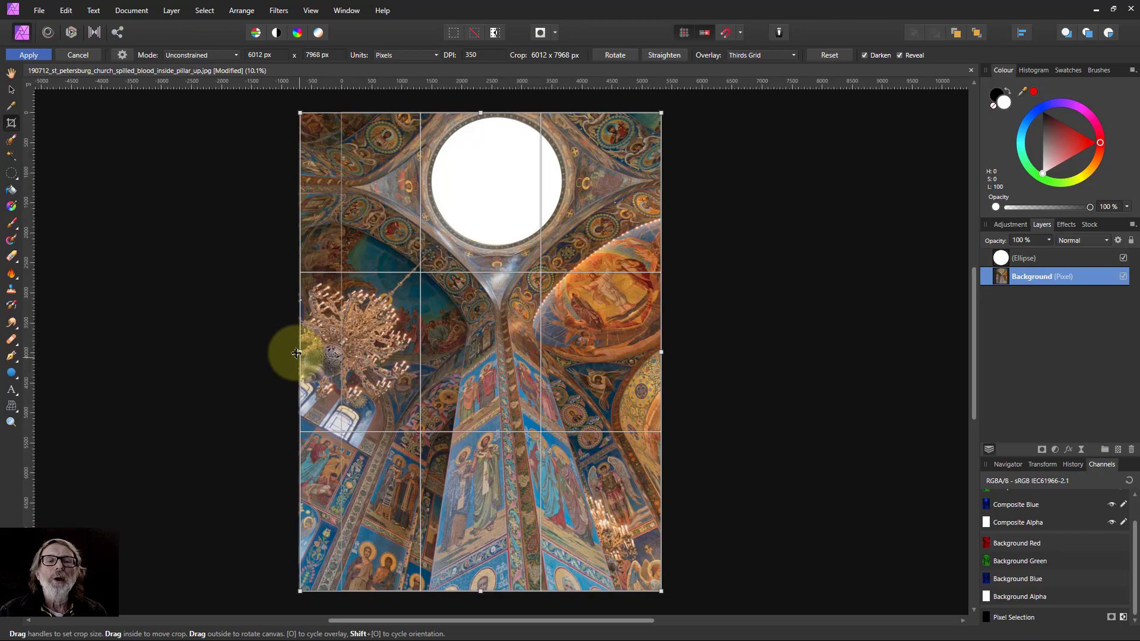
left_click(29, 55)
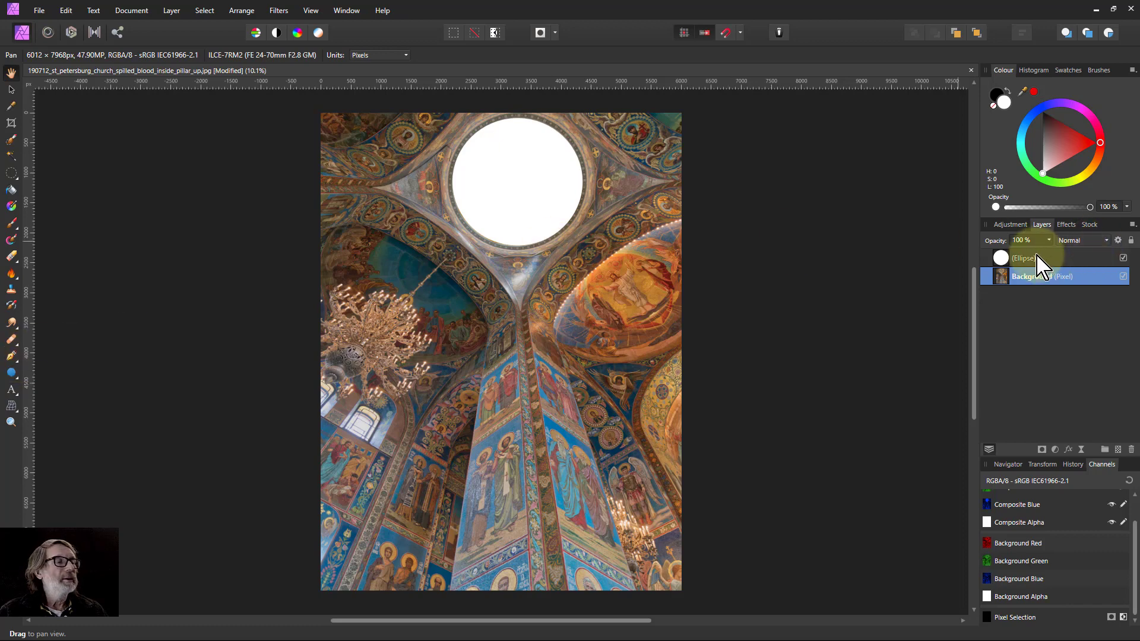
Select the circle layer and convert the ellipse to curves.
left_click(1000, 257)
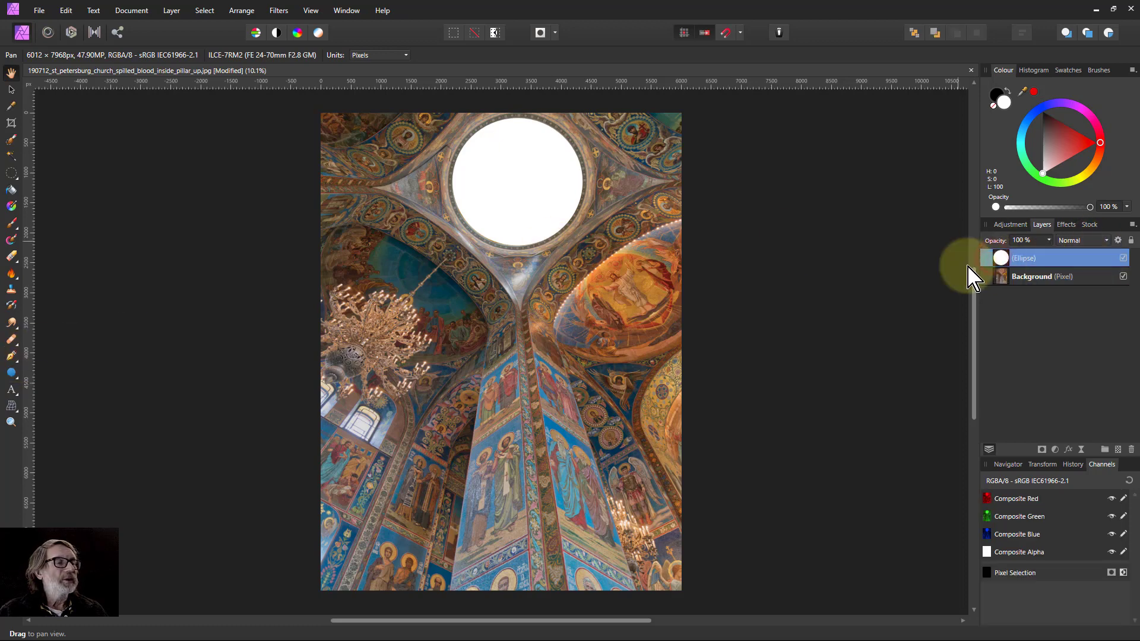
left_click(11, 373)
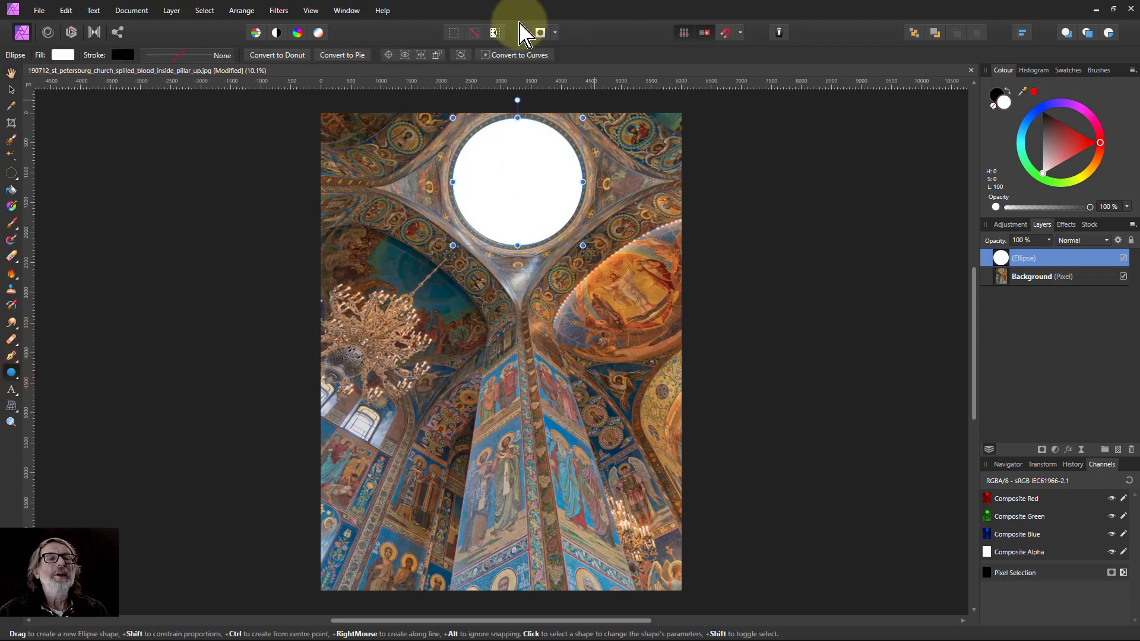
left_click(522, 56)
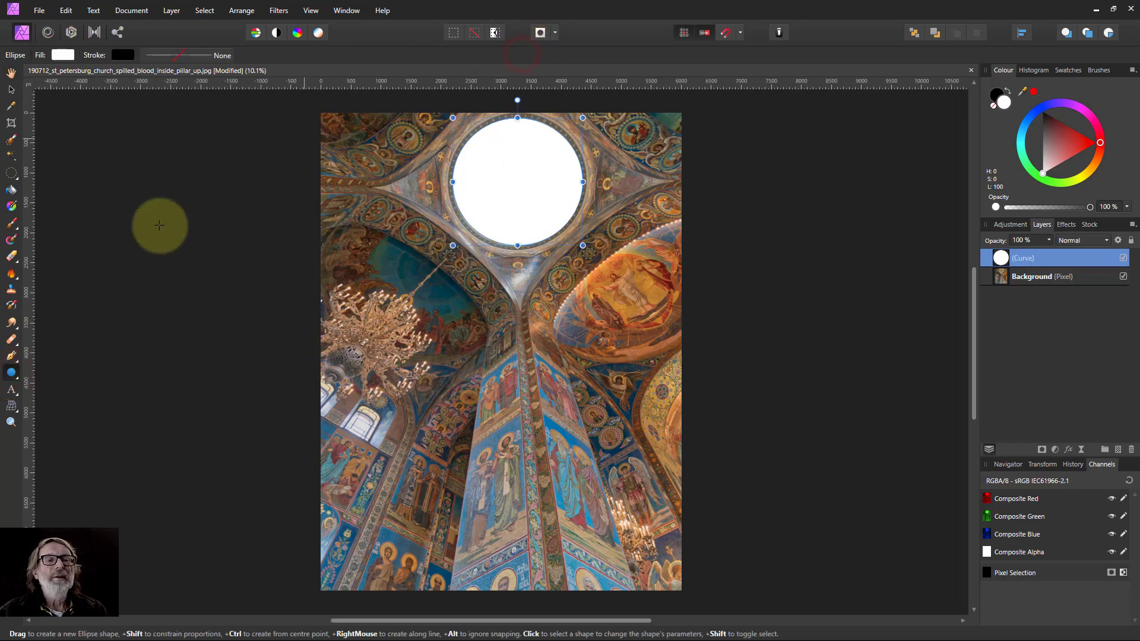
Turn the circle curve into a selection with the Pen tool's Selection option.
left_click(12, 356)
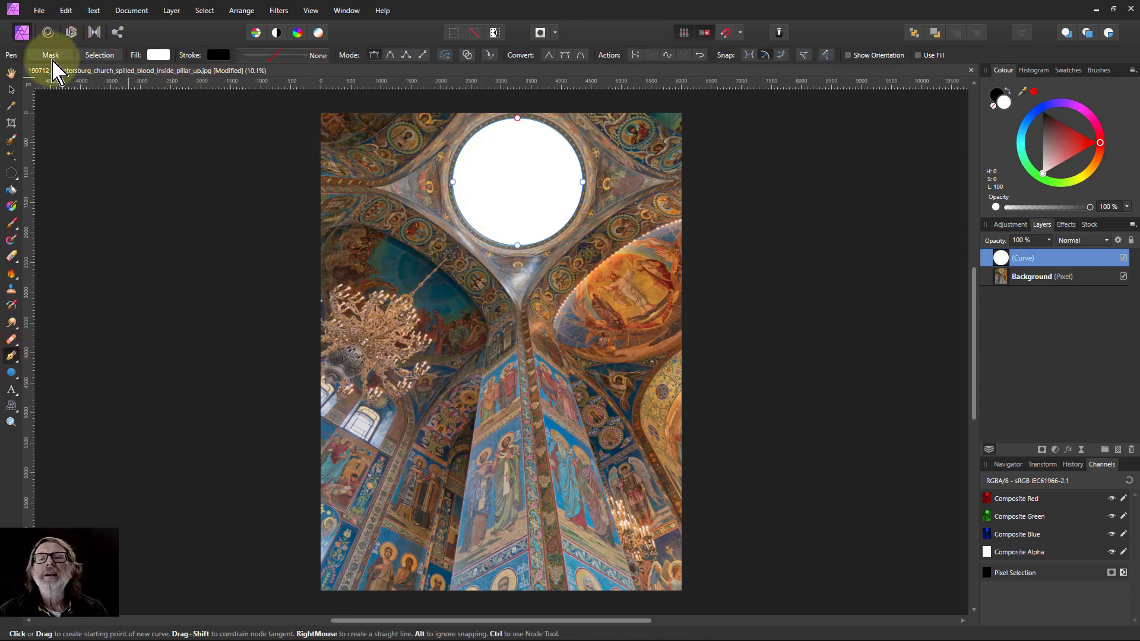
left_click(100, 55)
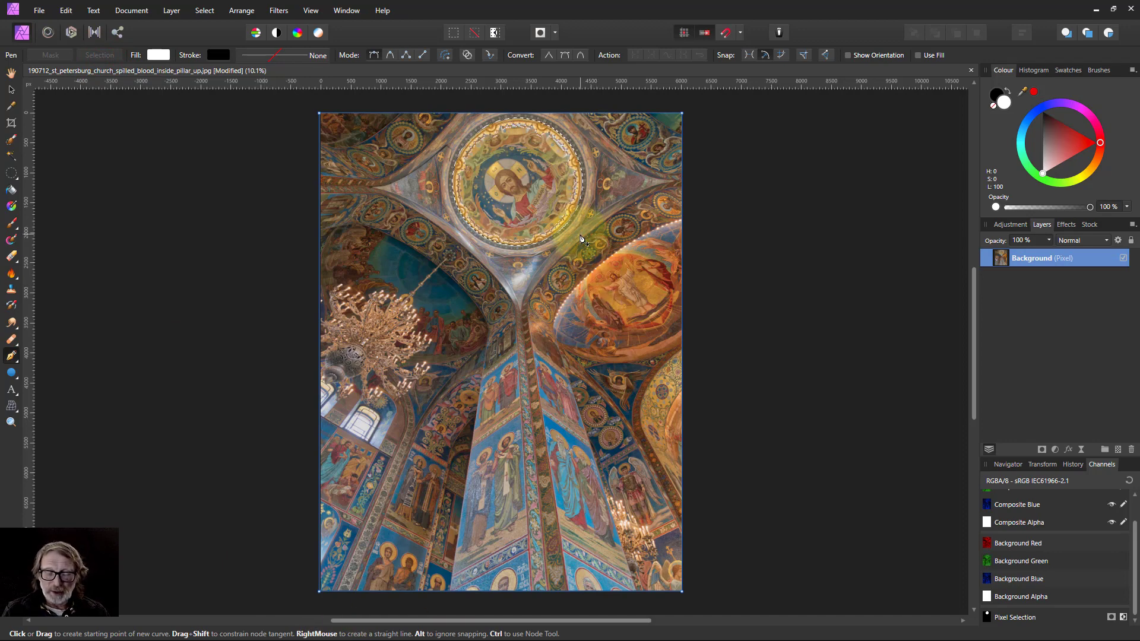
key("ctrl")
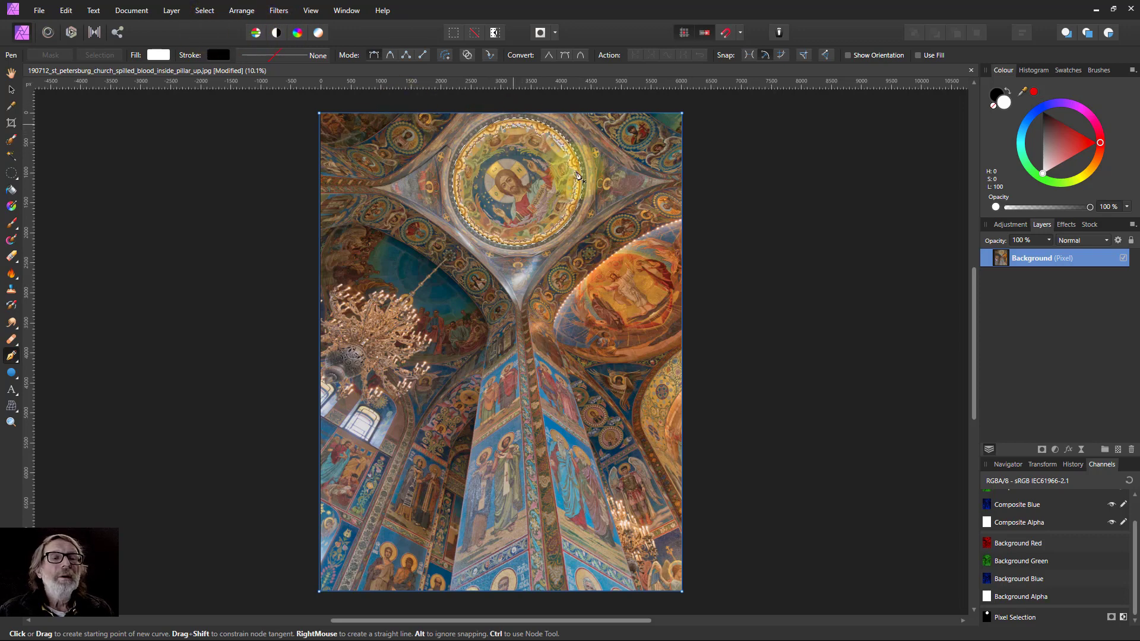
left_click(378, 113)
key("Escape")
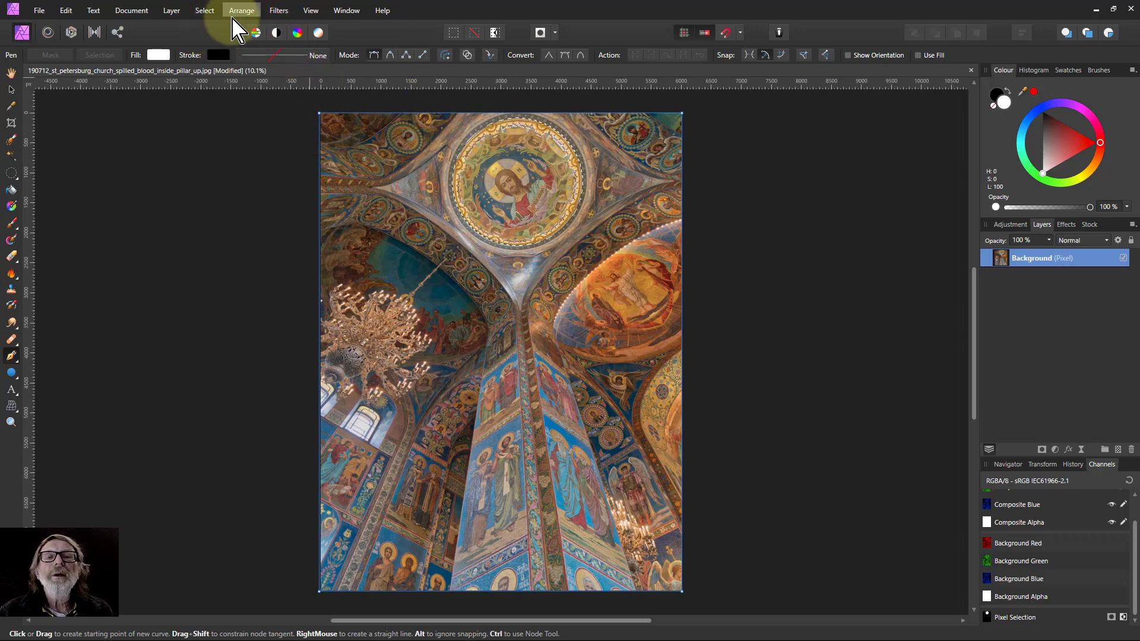
Apply a feather to the circular dome selection.
left_click(206, 9)
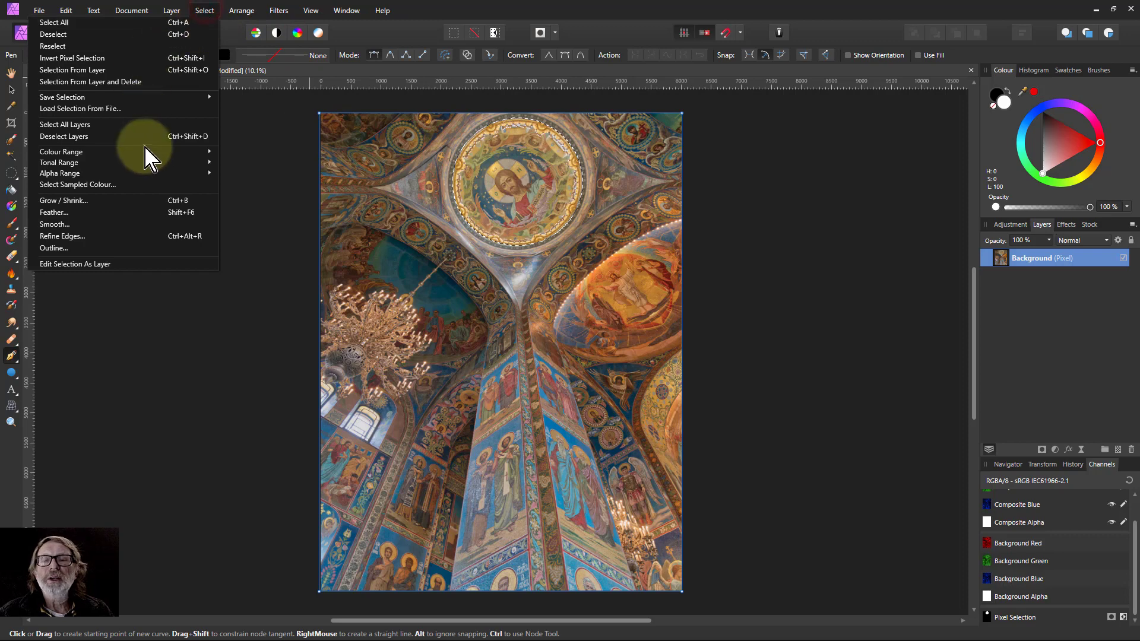
left_click(117, 212)
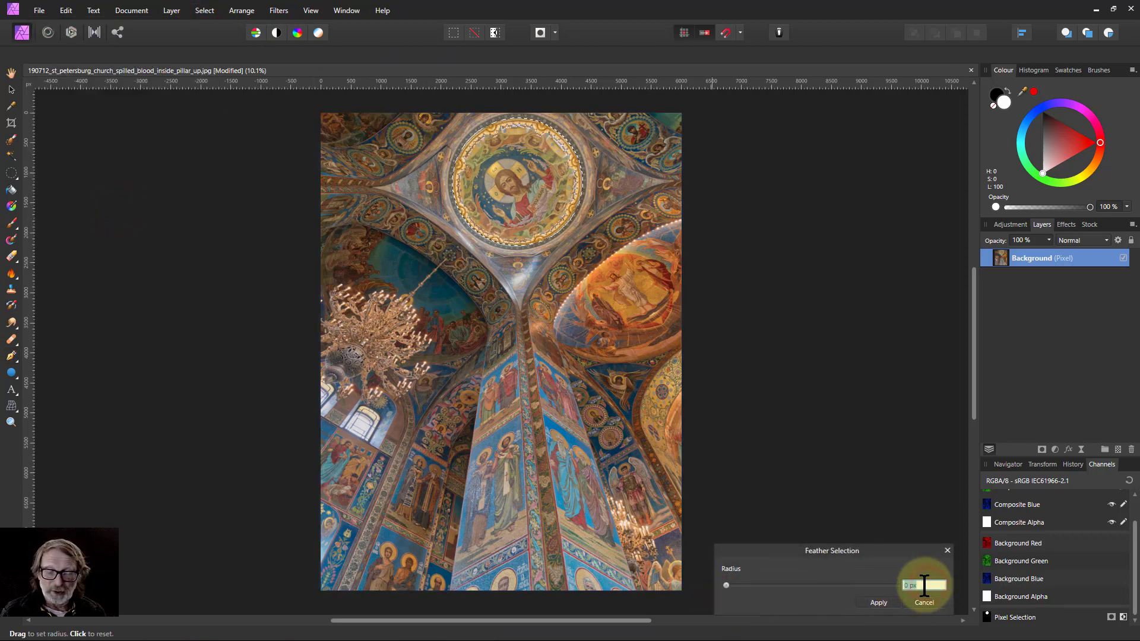
left_click(879, 601)
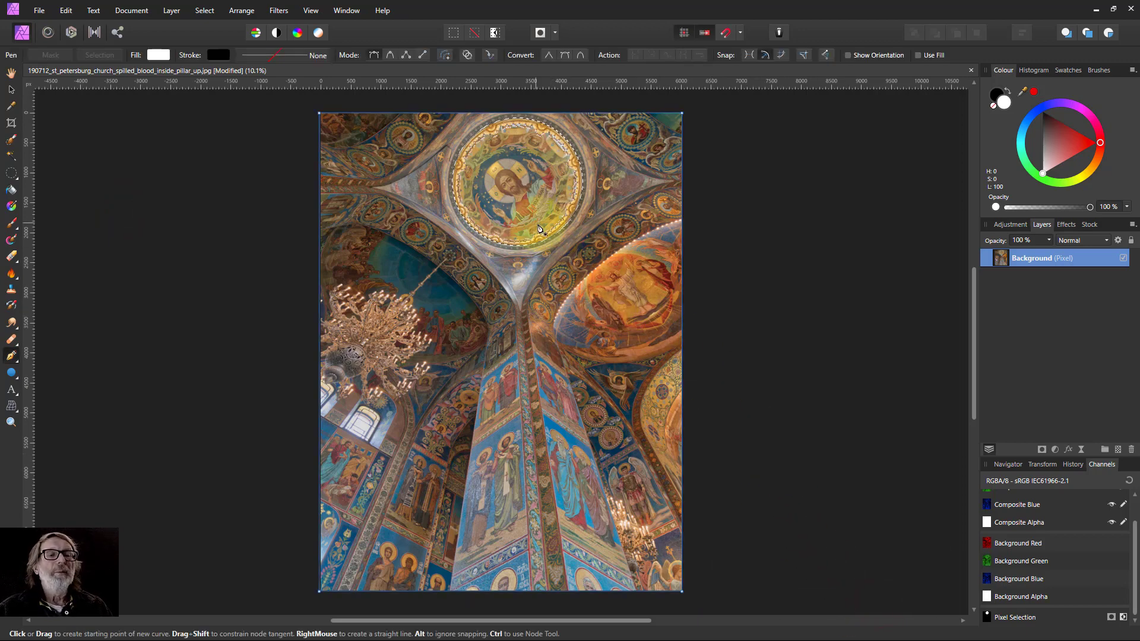
Copy the selected dome mosaic onto a new layer of its own.
key("ctrl")
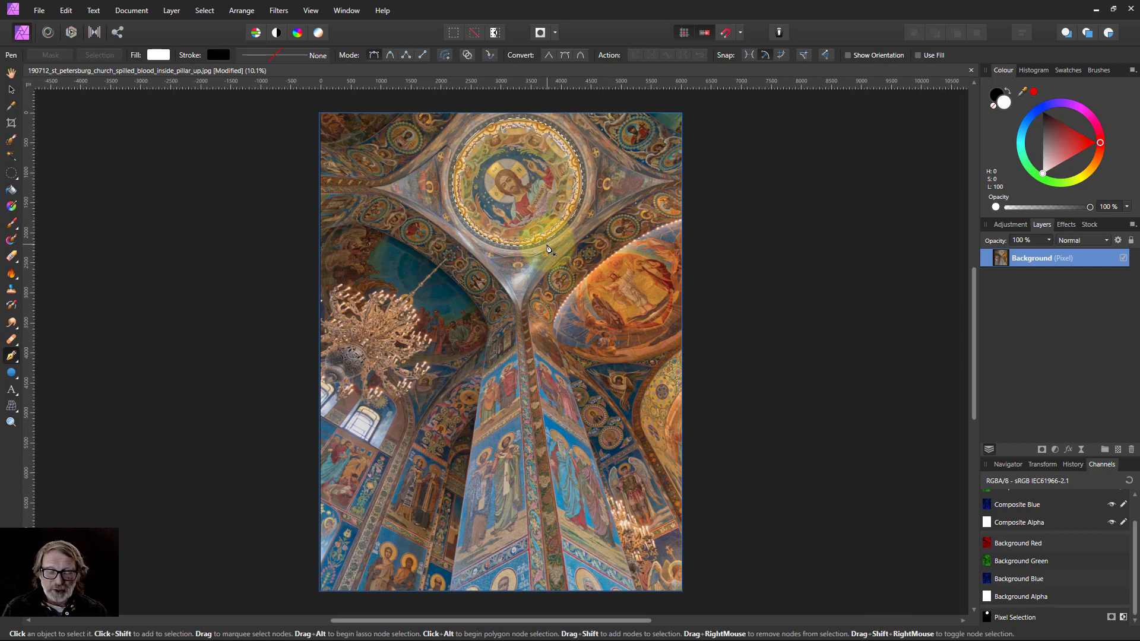
key("ctrl+j")
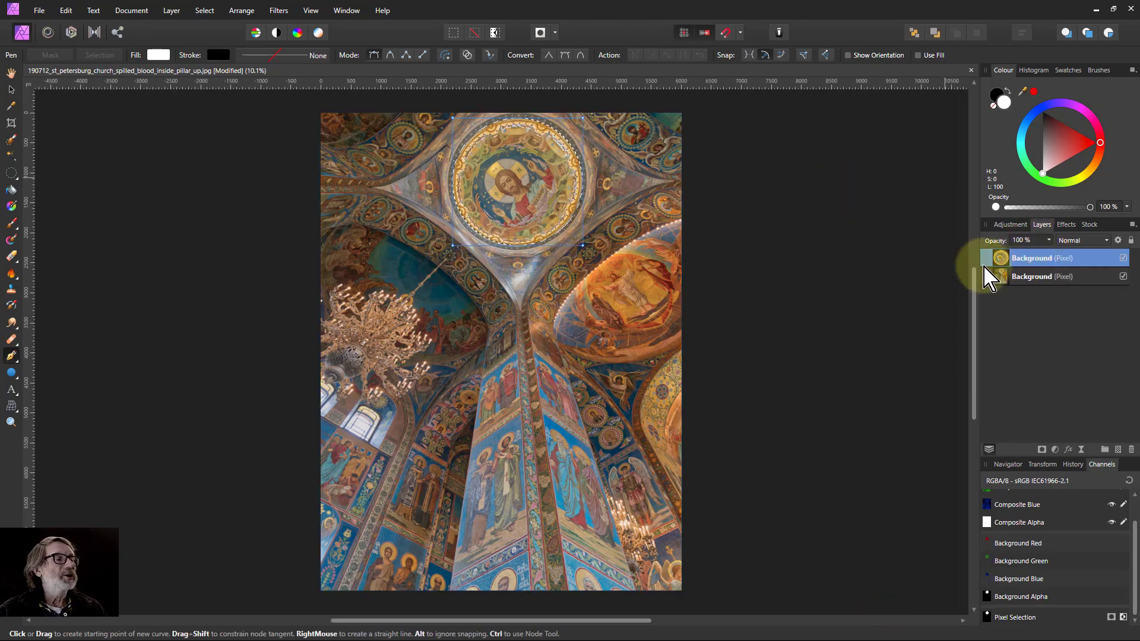
key("ctrl")
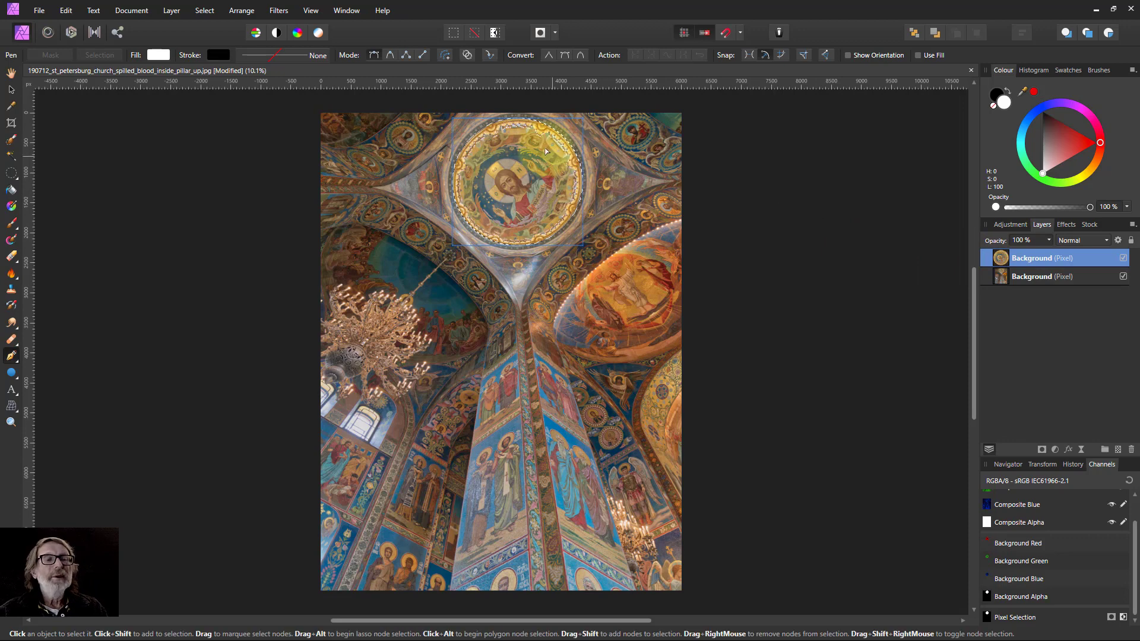
Rotate the copied dome layer with the Move tool so the mosaic figure stands upright.
scroll(524, 123, "up", 5)
scroll(499, 415, "up", 1)
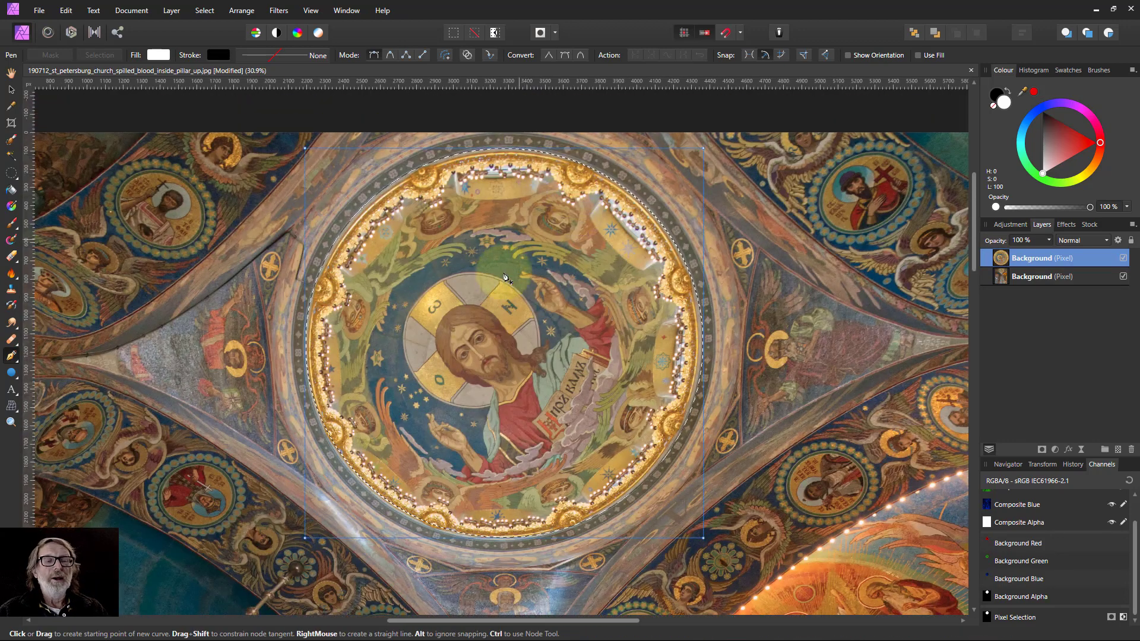
scroll(499, 424, "down", 1)
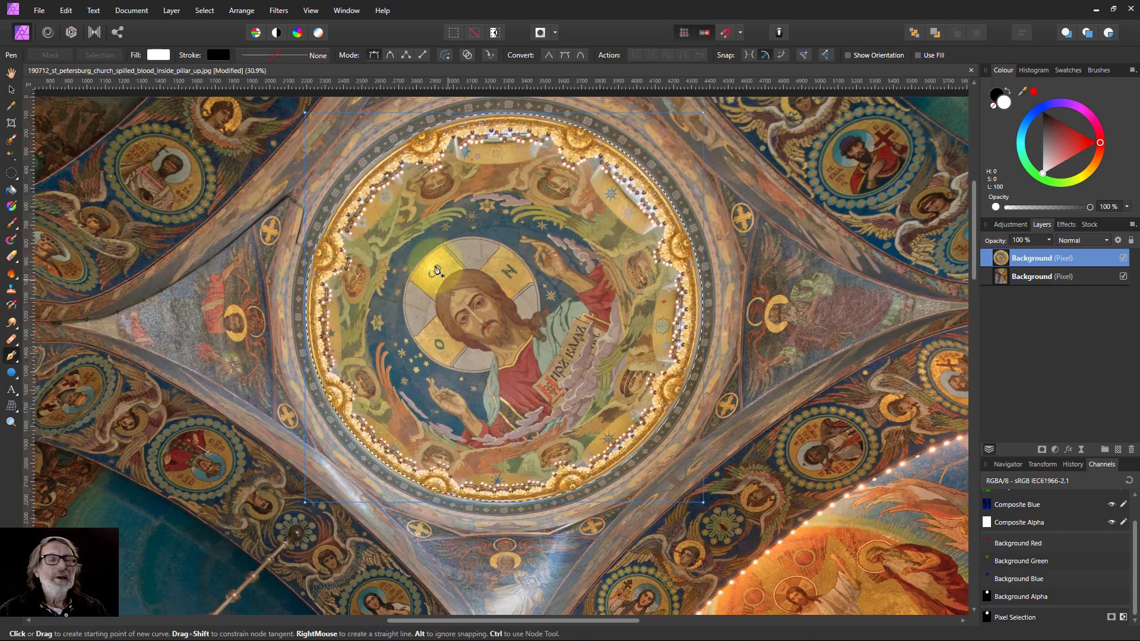
left_click(11, 89)
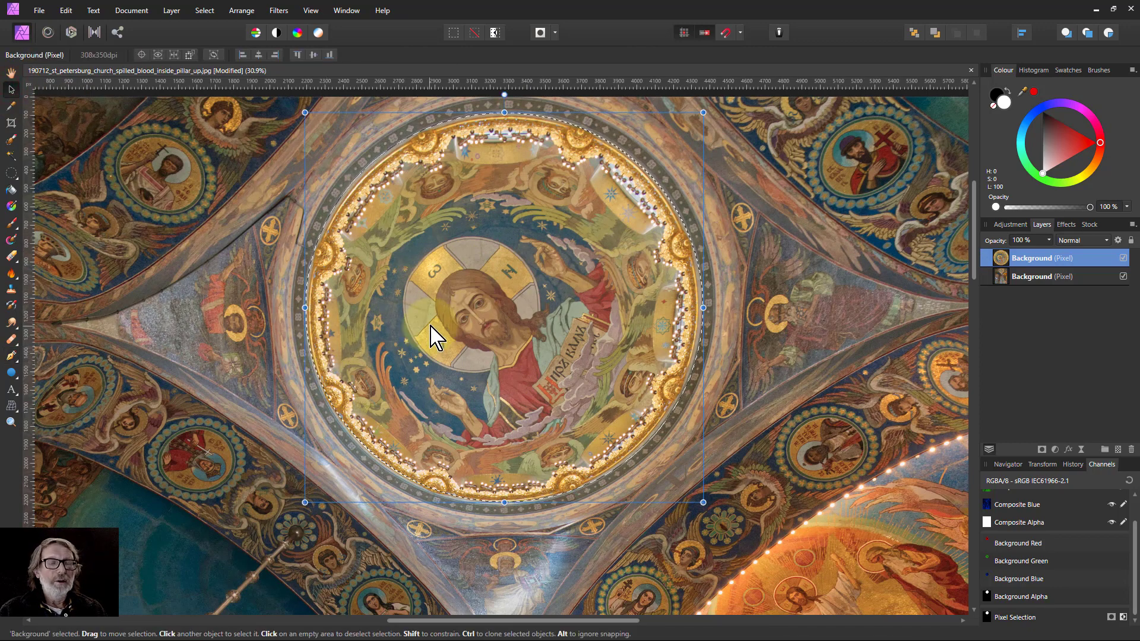
scroll(588, 244, "down", 1)
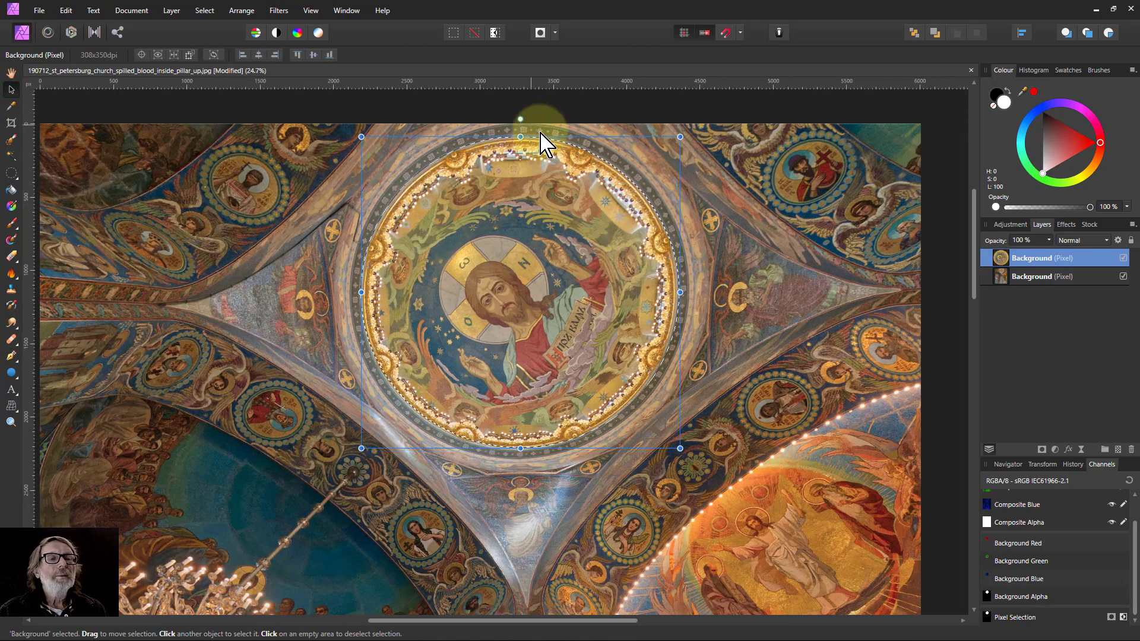
left_click_drag(522, 117, 700, 108)
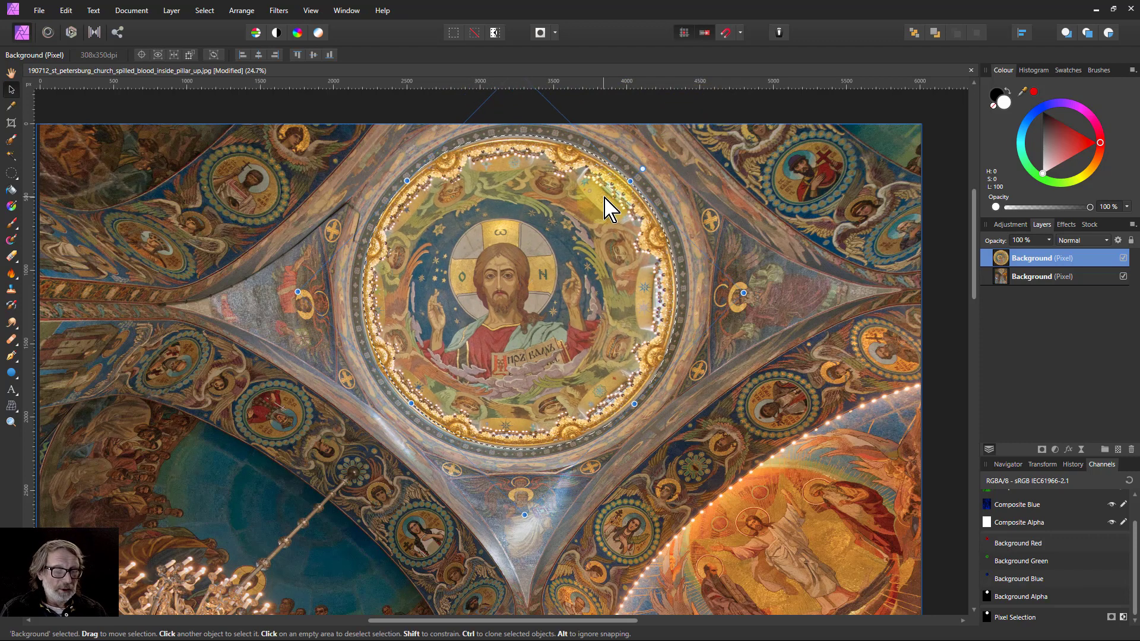
Start a Mesh Warp on the copied dome layer and bend a vertical mesh line near its right side outward.
key("ctrl+0")
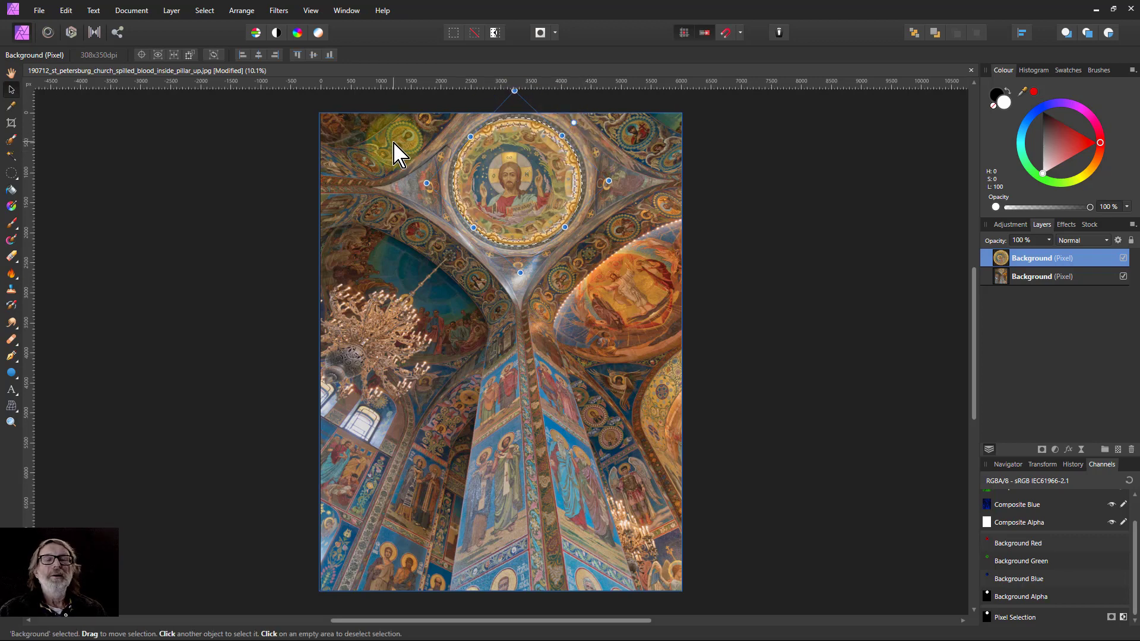
left_click(11, 72)
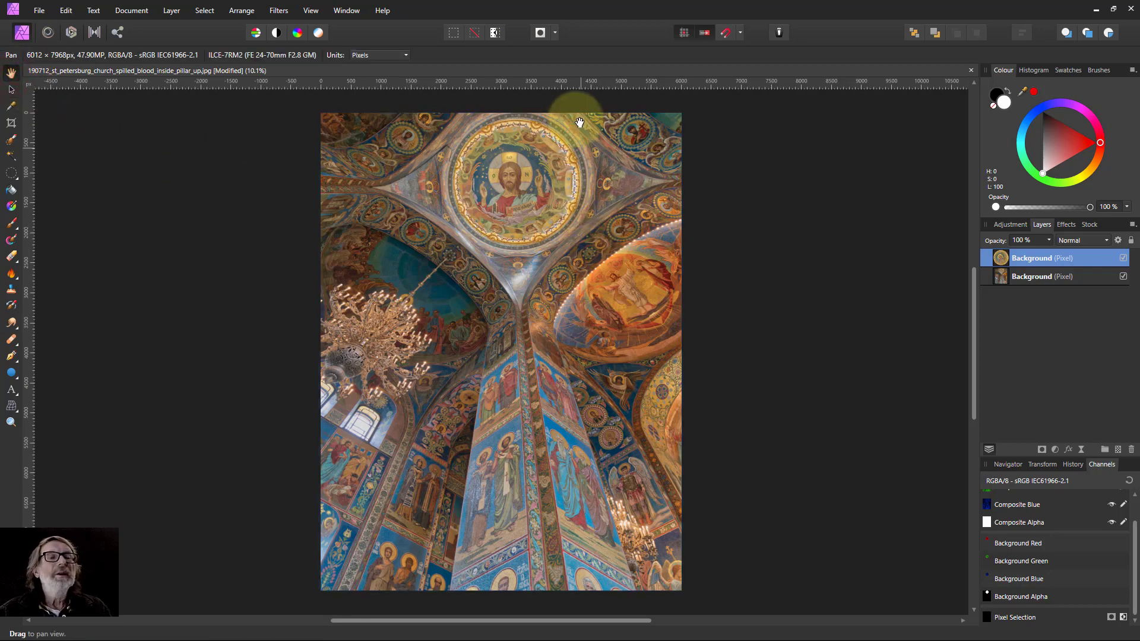
scroll(579, 123, "up", 5)
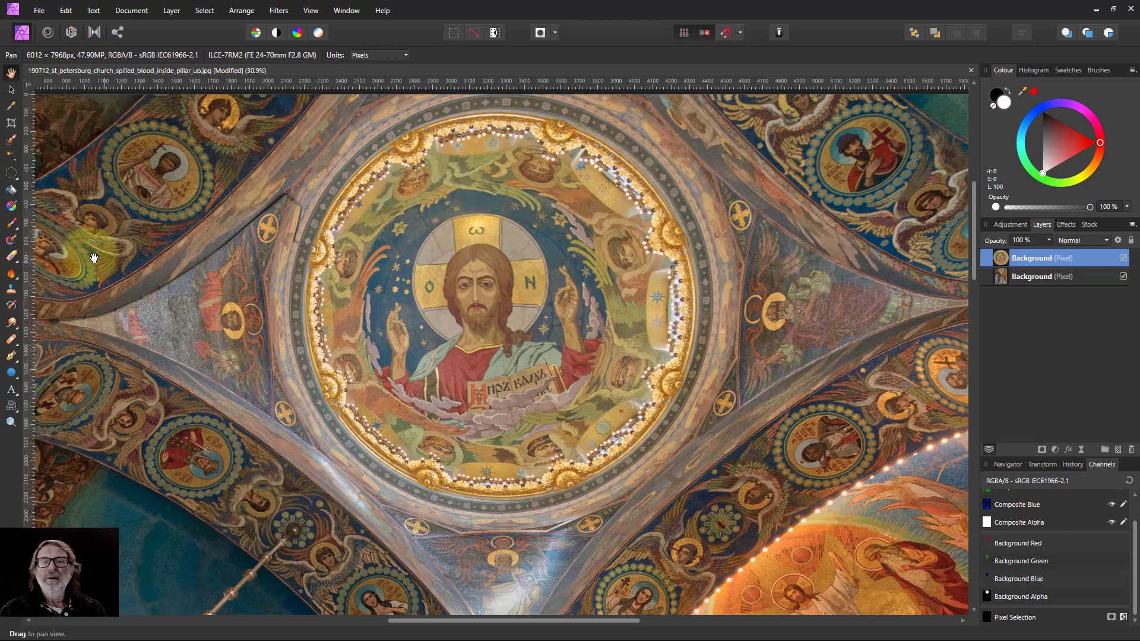
left_click(10, 406)
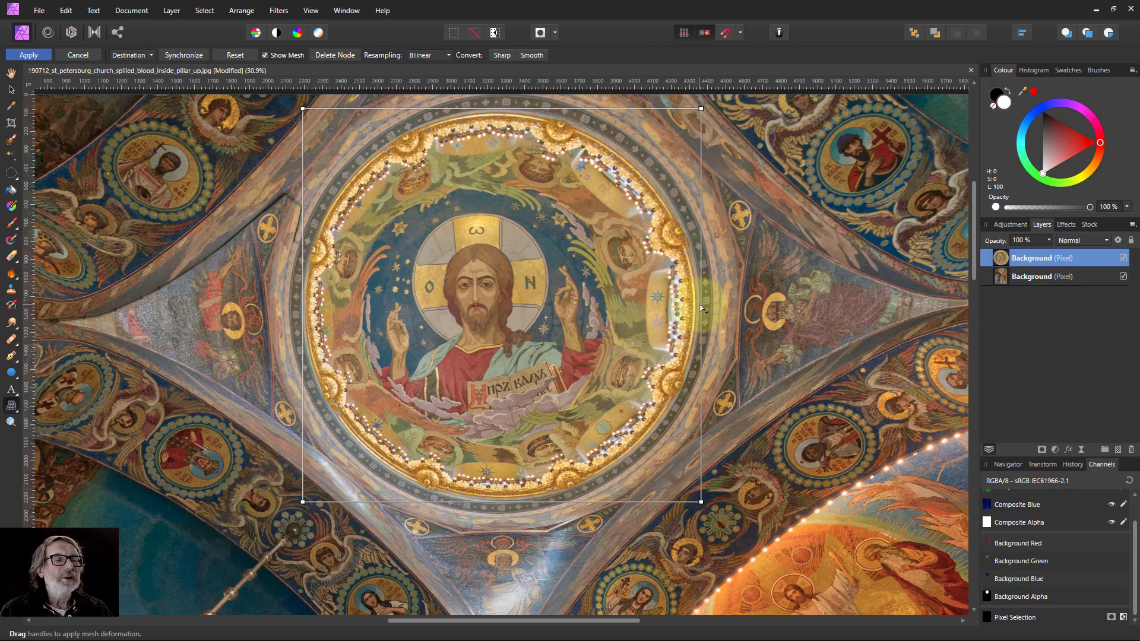
left_click_drag(708, 309, 708, 313)
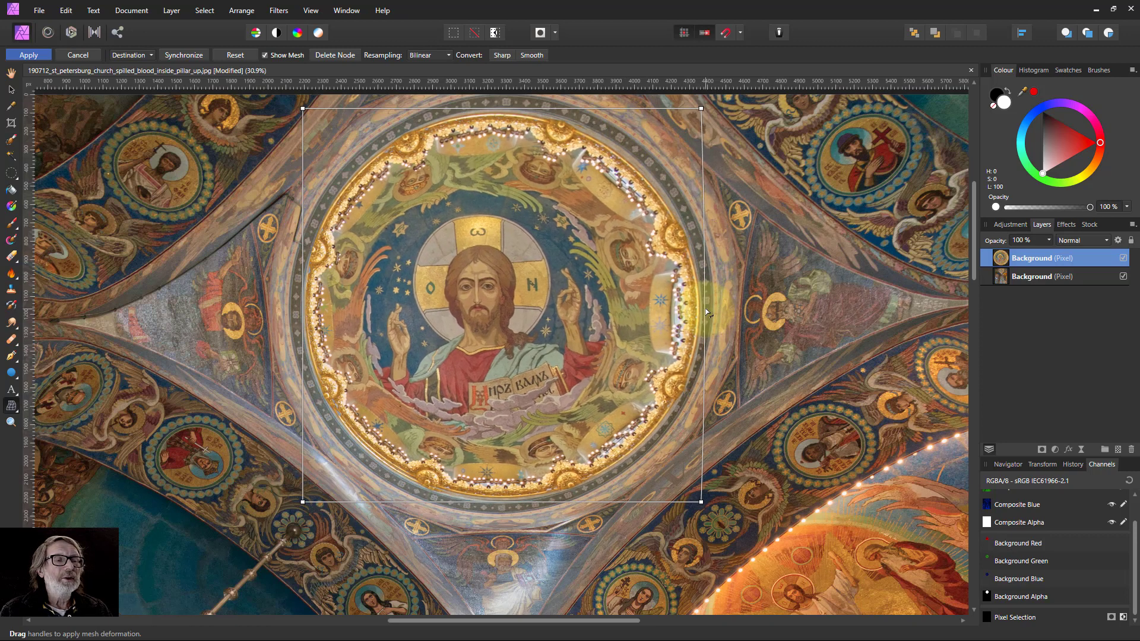
key("ctrl+z")
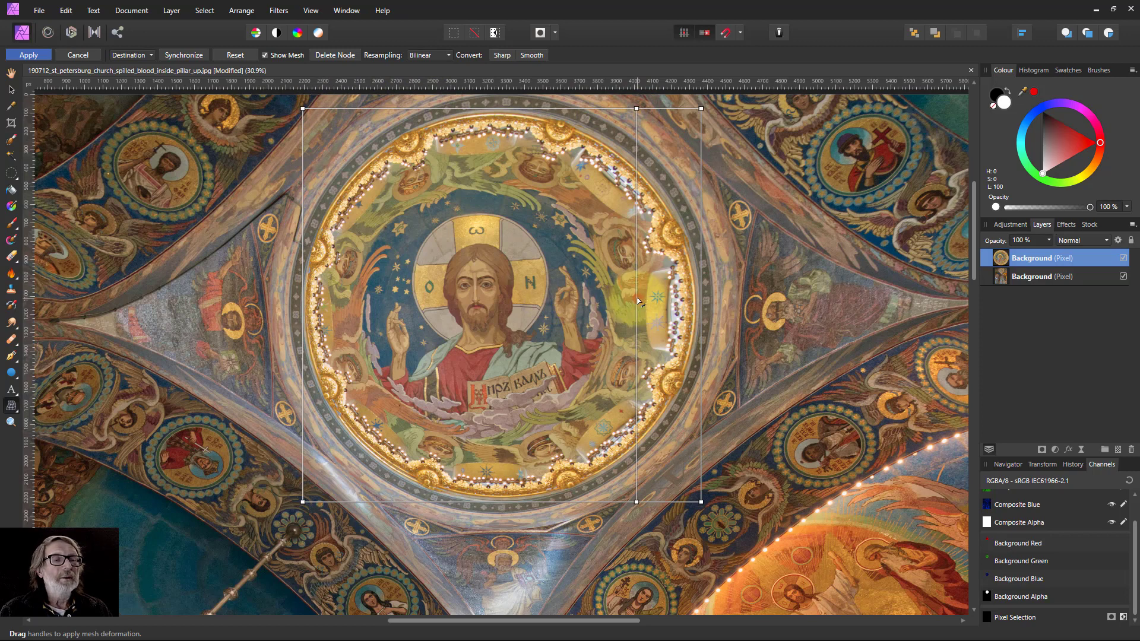
left_click_drag(638, 302, 658, 293)
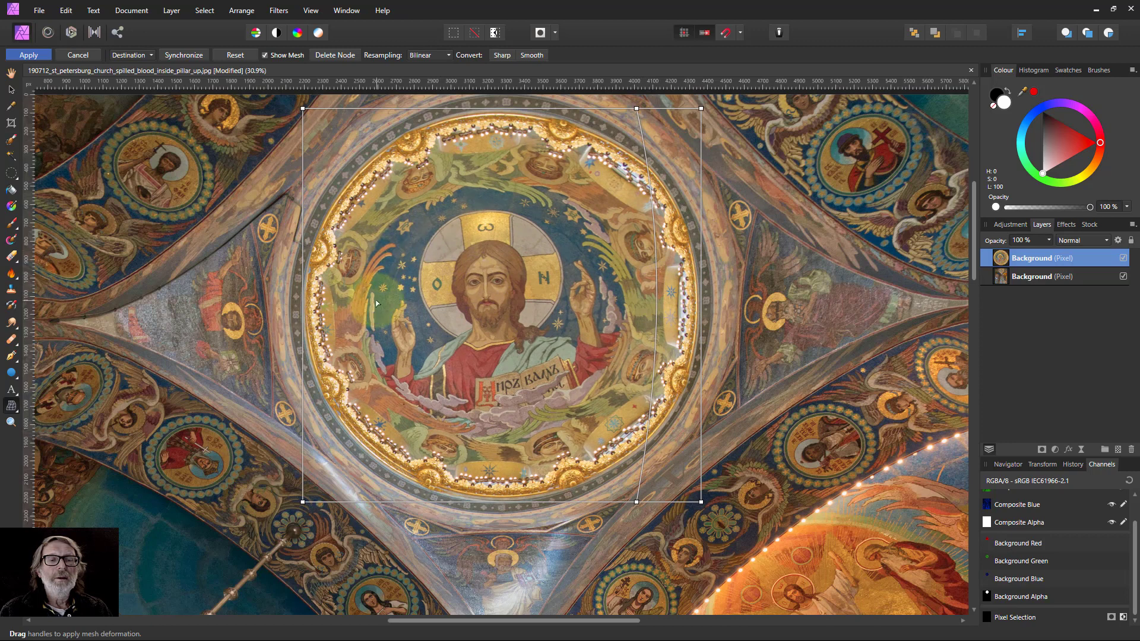
Add a second mesh line near the left side, nudge both lines to round the mosaic, and apply the warp.
left_click(361, 110)
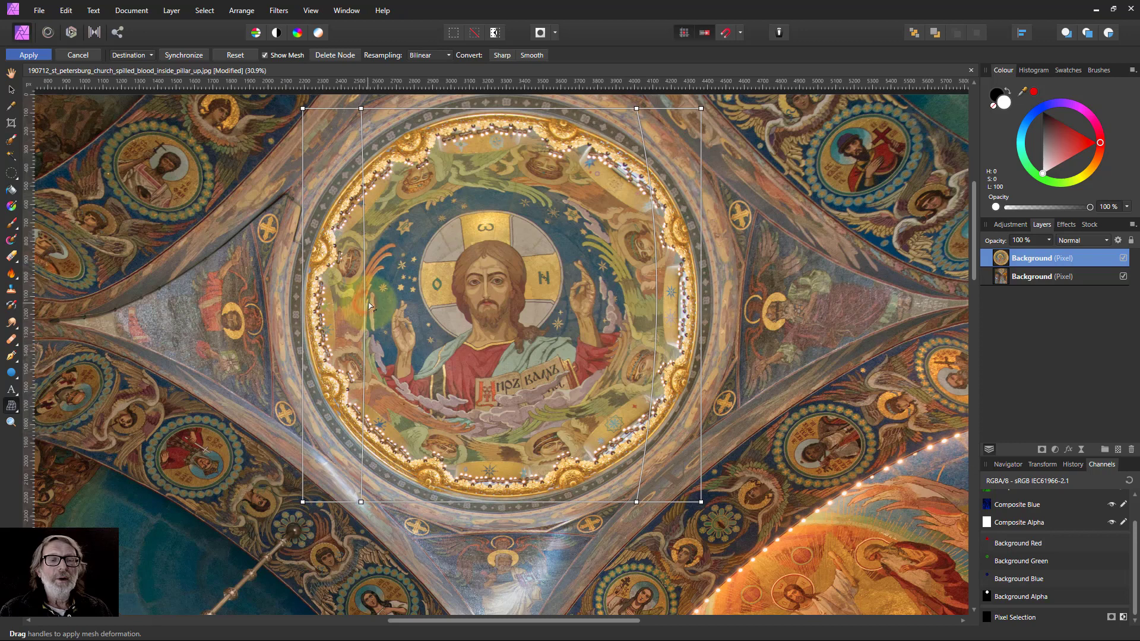
left_click_drag(369, 306, 383, 310)
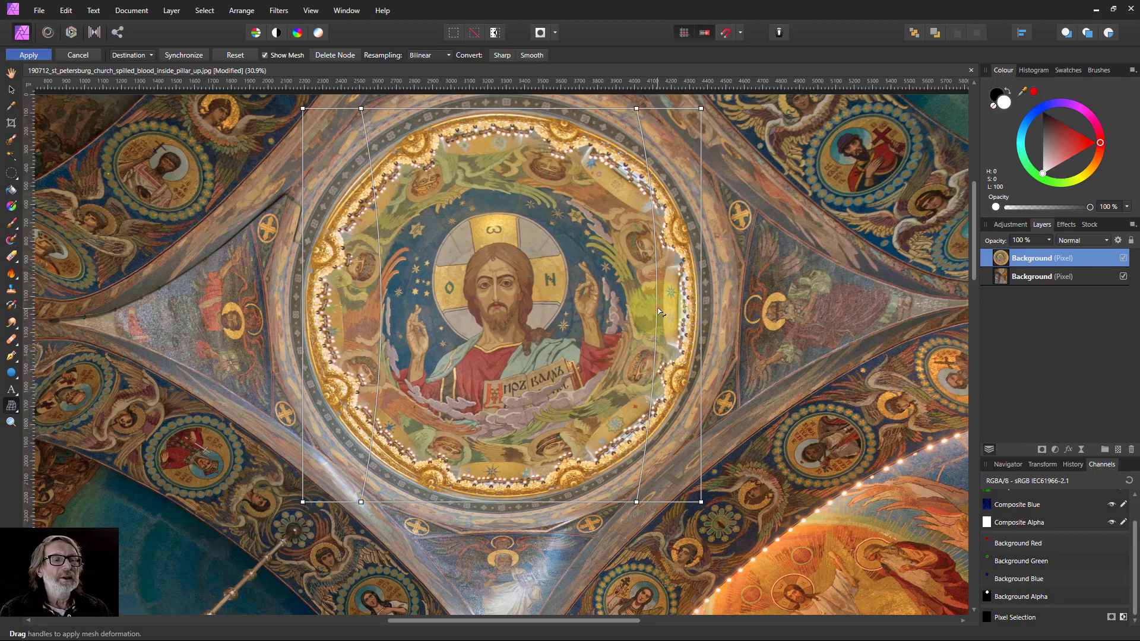
left_click_drag(662, 308, 658, 309)
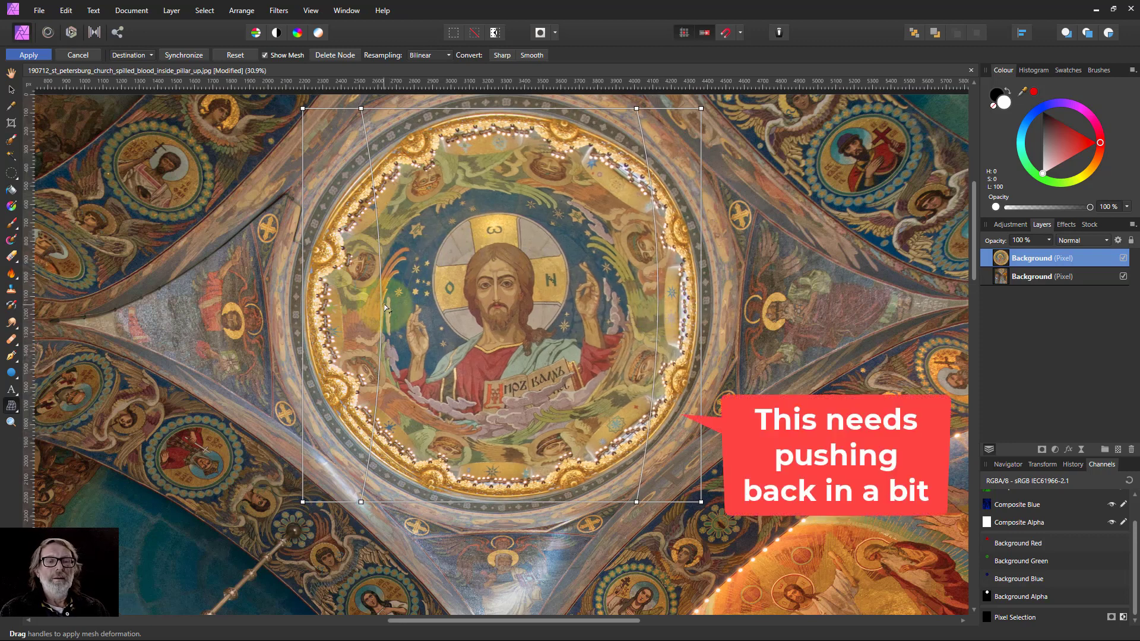
left_click_drag(382, 305, 384, 306)
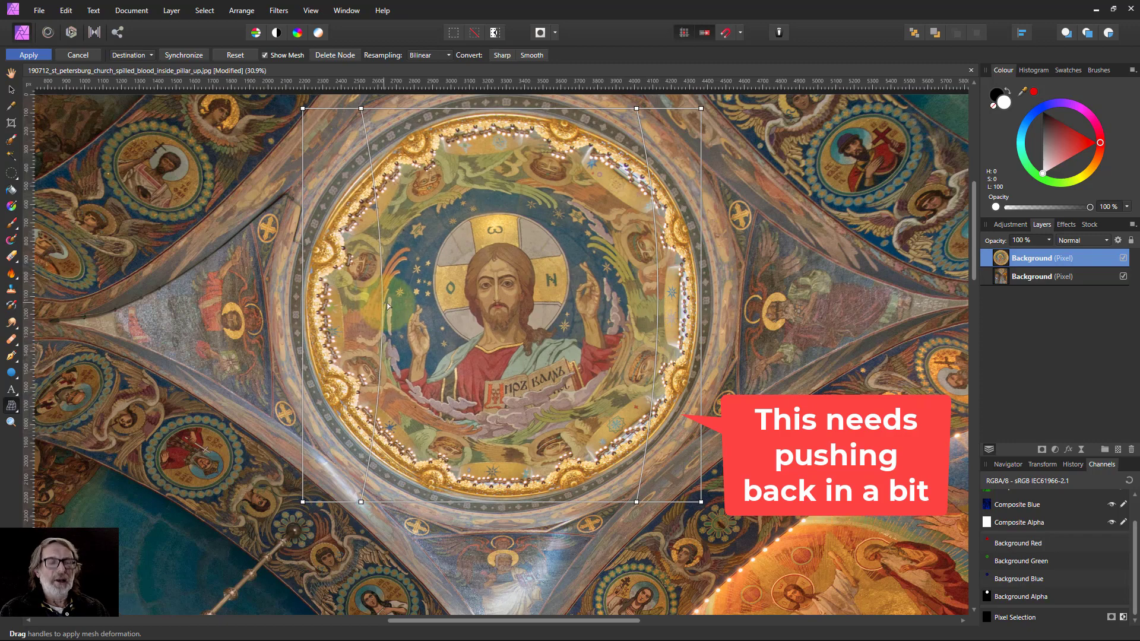
key("ctrl+1")
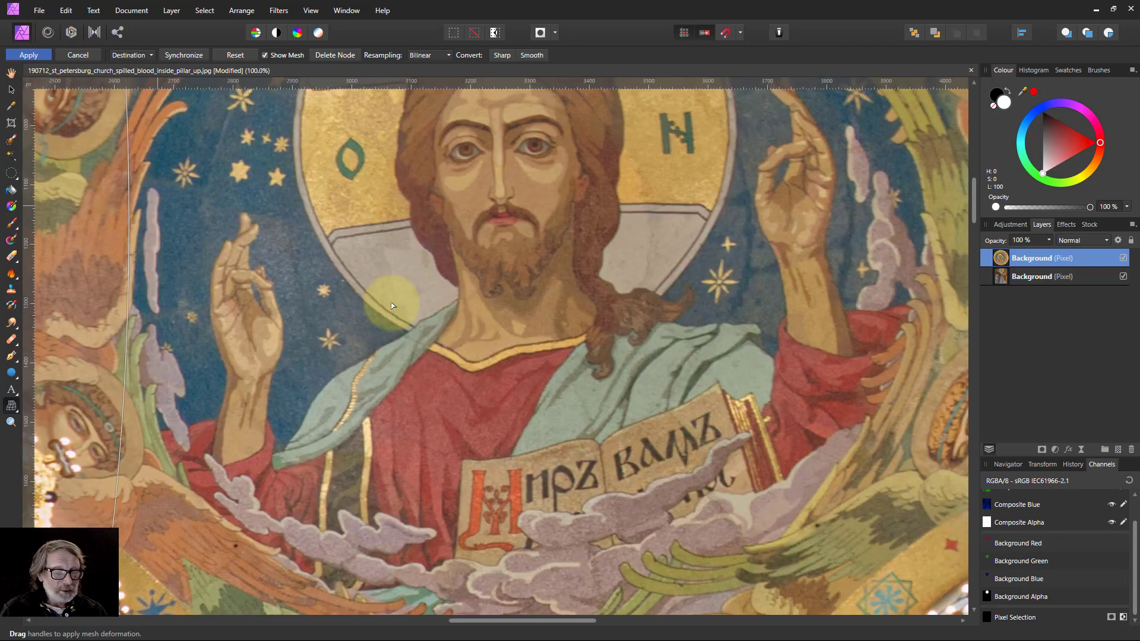
key("ctrl+0")
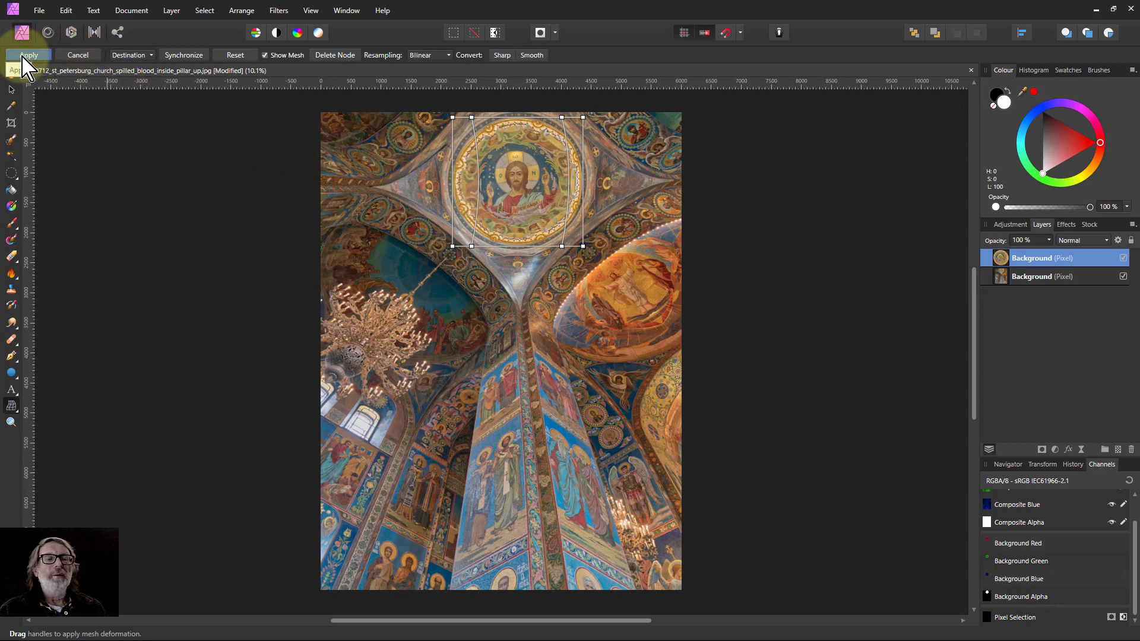
left_click(23, 56)
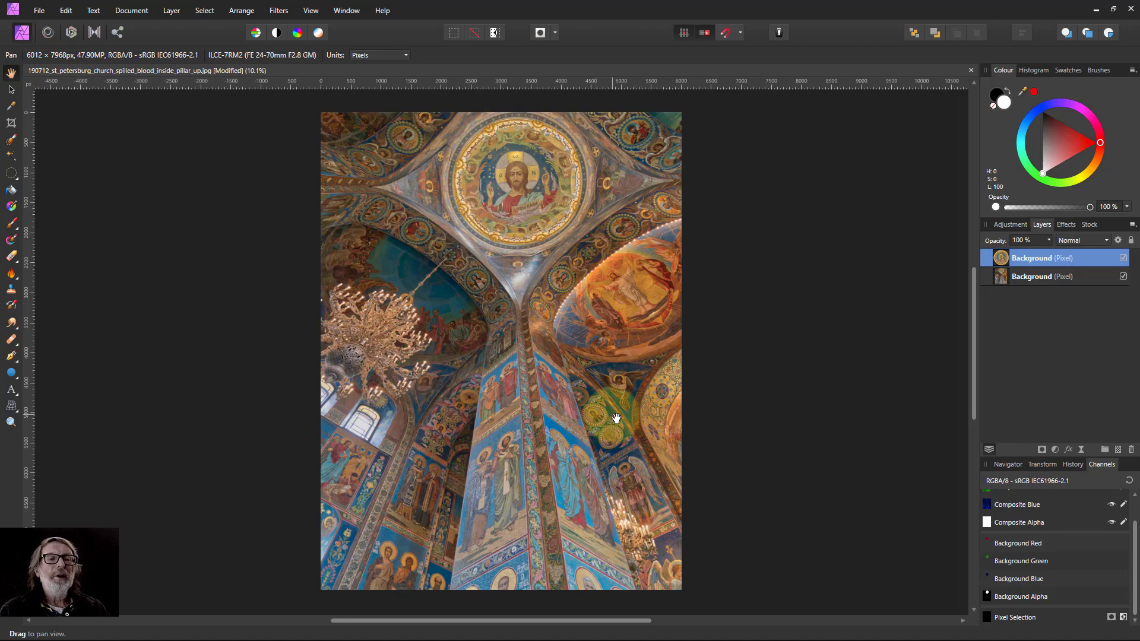
Try painting a single large soft Paint Brush dab, about 3337 px wide, over the dome's centre.
scroll(543, 256, "up", 2)
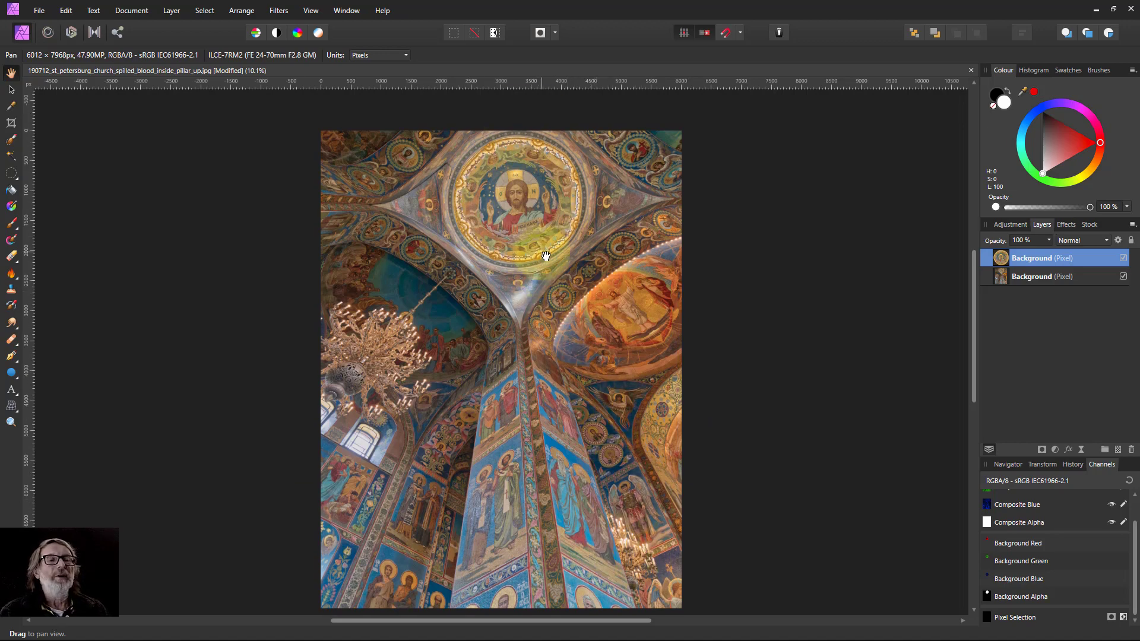
scroll(546, 256, "down", 1)
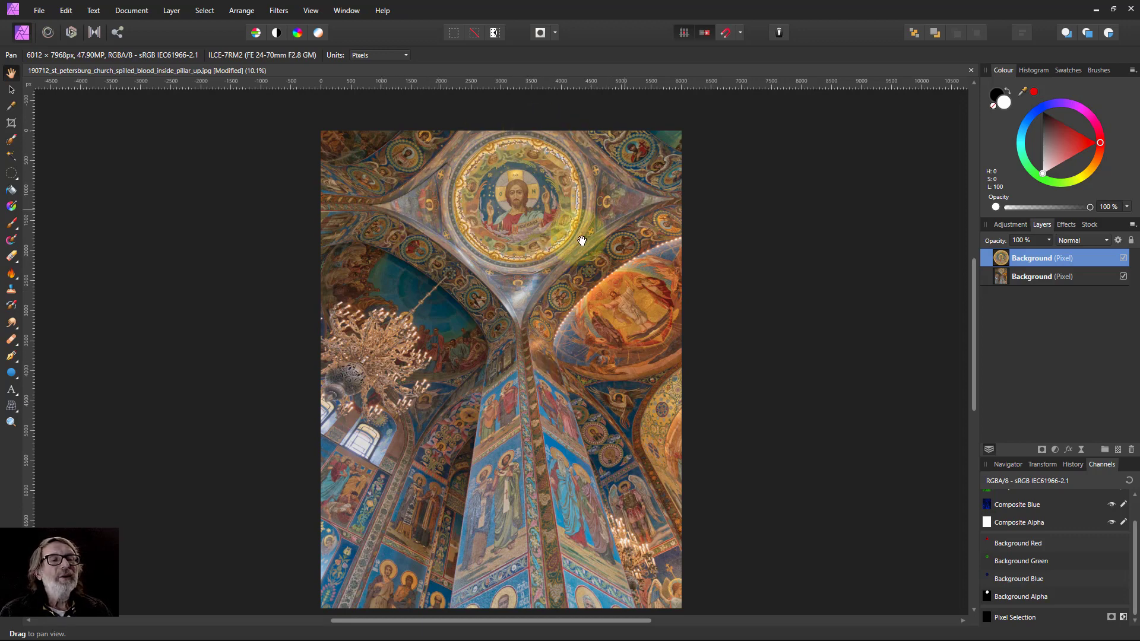
scroll(546, 284, "up", 3)
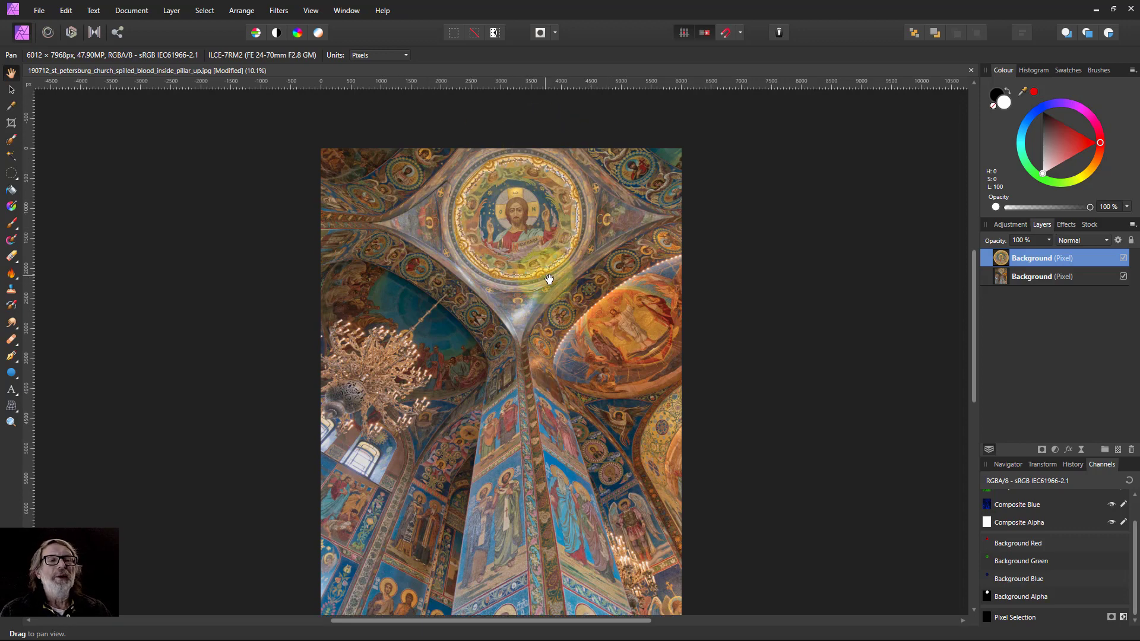
scroll(551, 287, "down", 1)
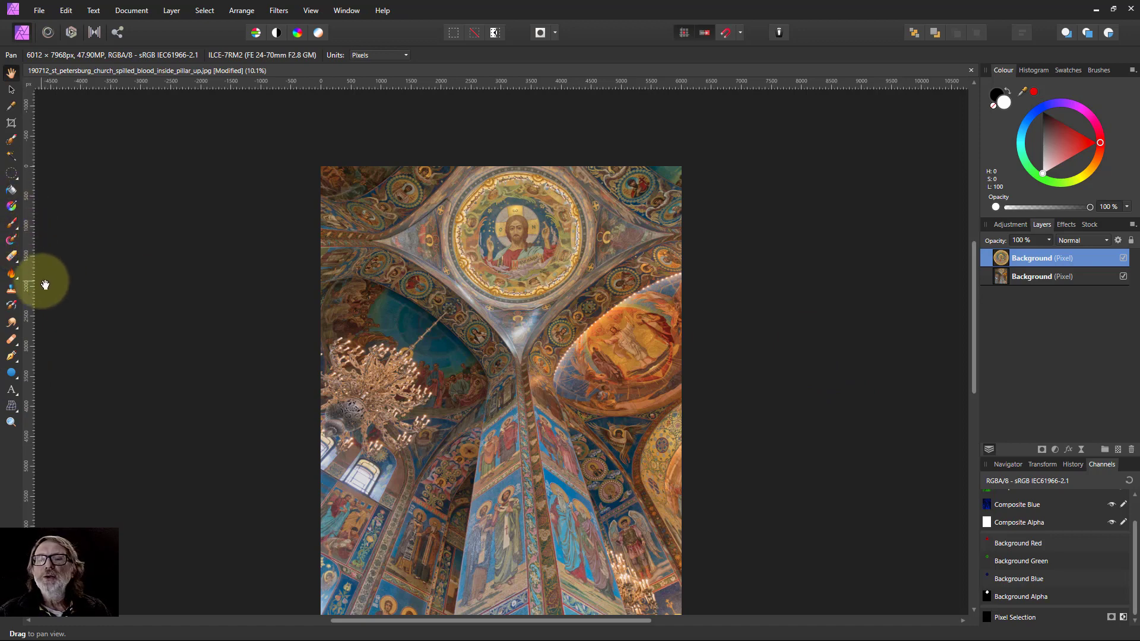
left_click(11, 224)
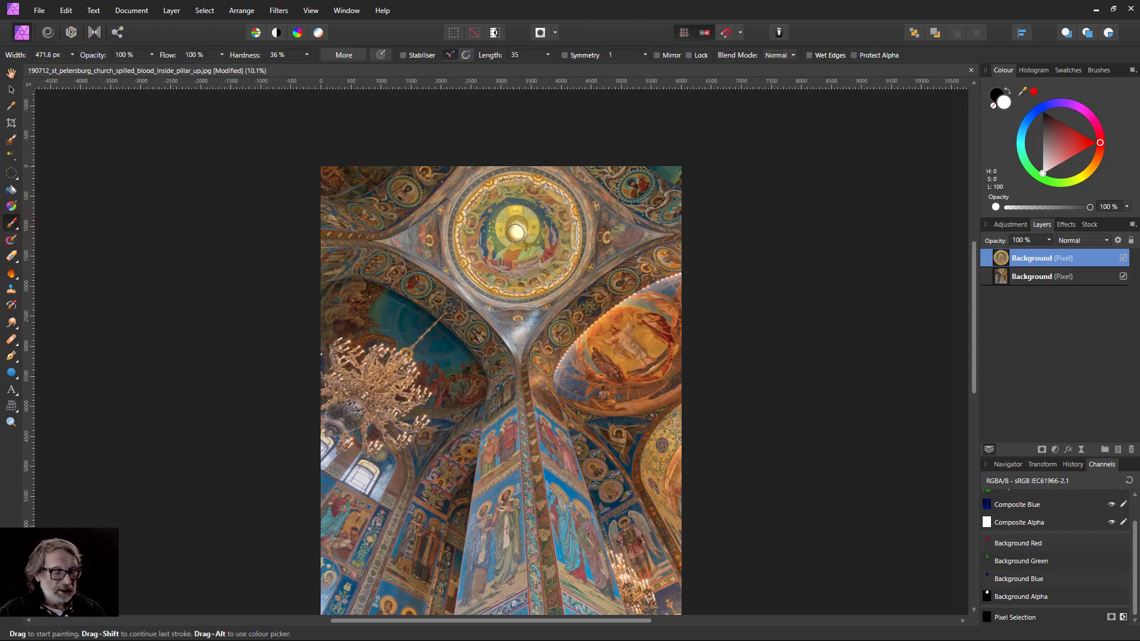
key("]")
key("]")
key("]")
key("]")
key("]")
key("]")
key("]")
key("]")
key("]")
key("]")
key("]")
key("]")
key("]")
key("]")
key("]")
key("]")
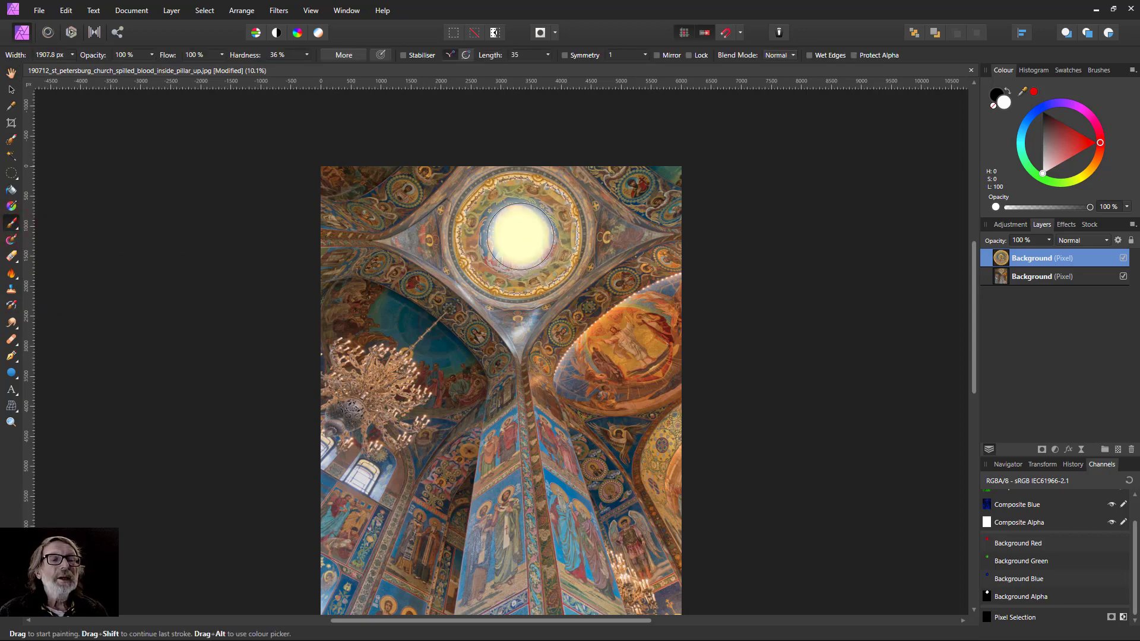
key("]")
key("]")
key("]")
left_click(518, 237)
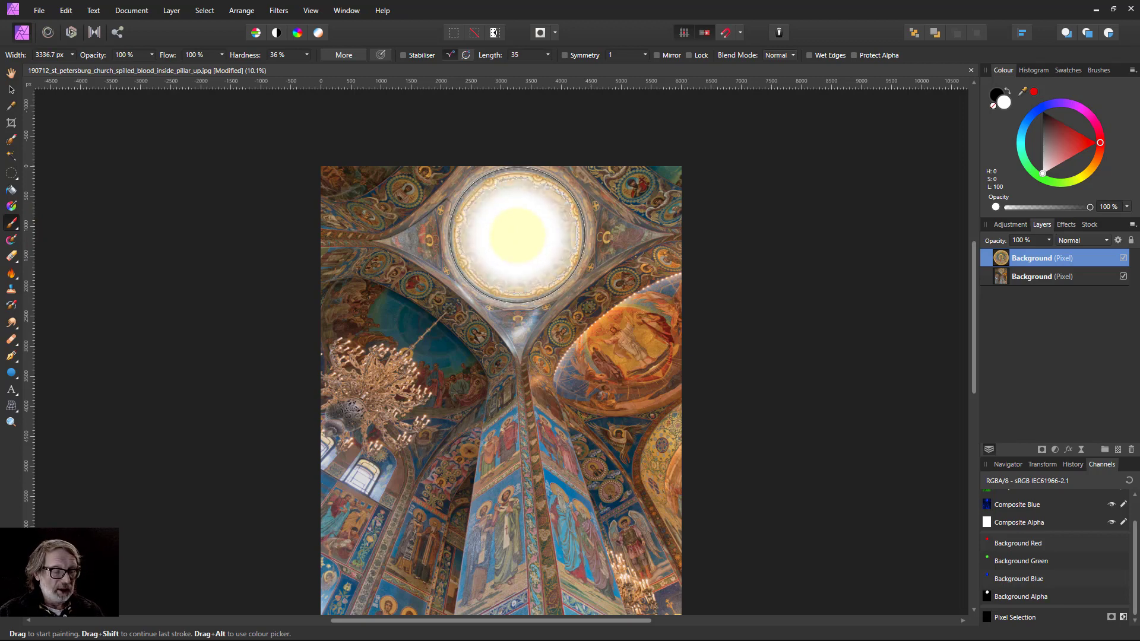
key("ctrl+z")
Try dabbing the dome's centre again with the brush reduced to about 2836 px wide.
key("[")
key("[")
left_click(517, 235)
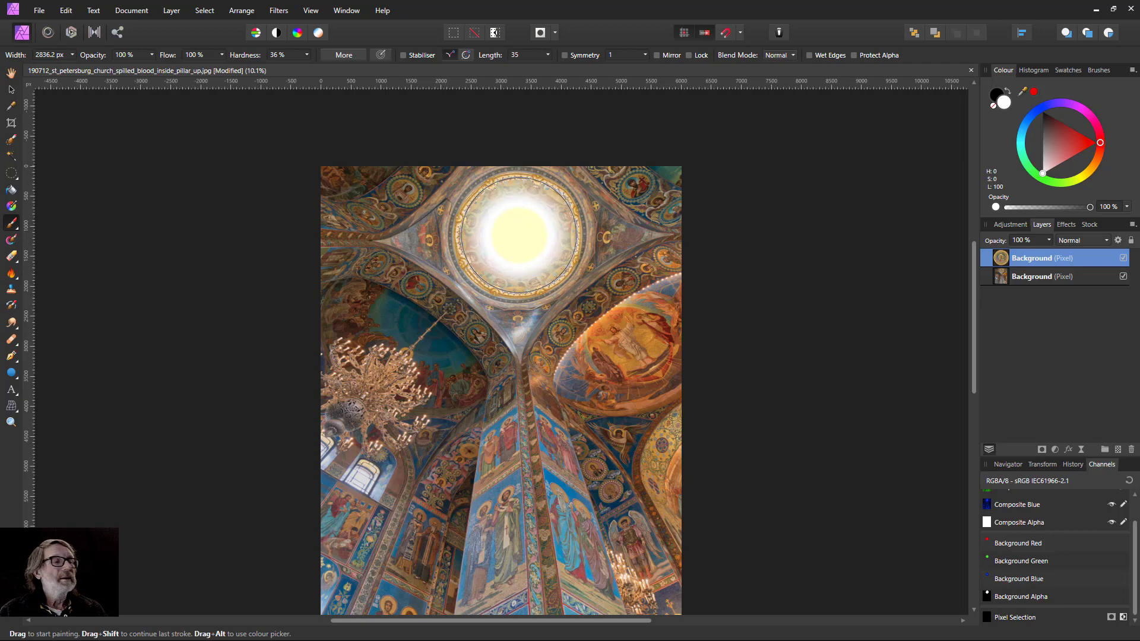
key("ctrl+z")
left_click(518, 235)
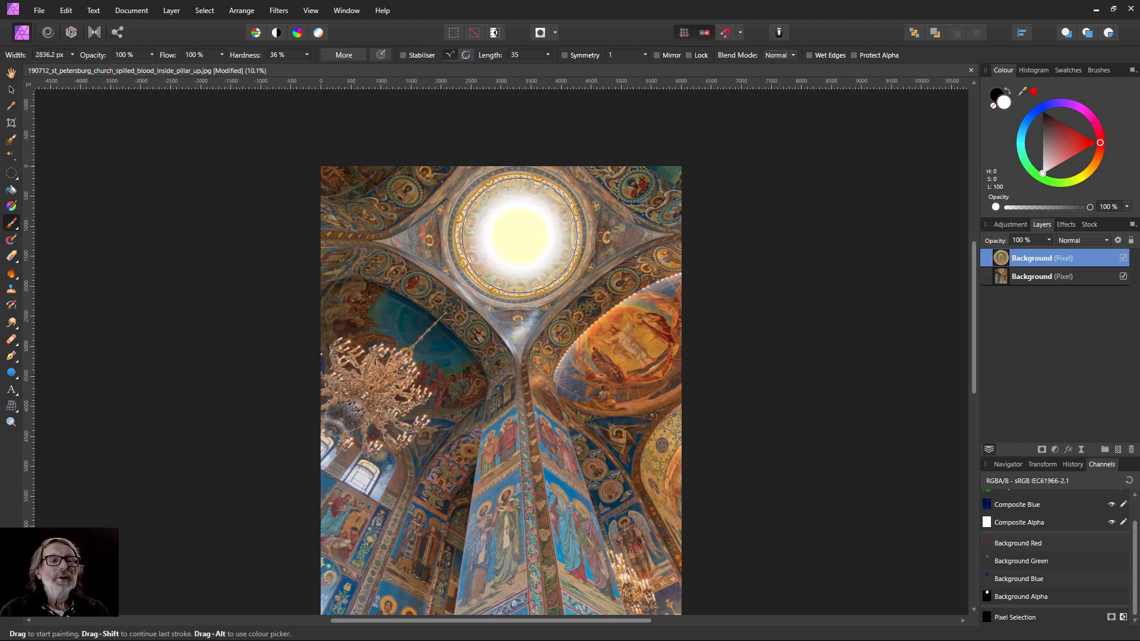
key("ctrl+z")
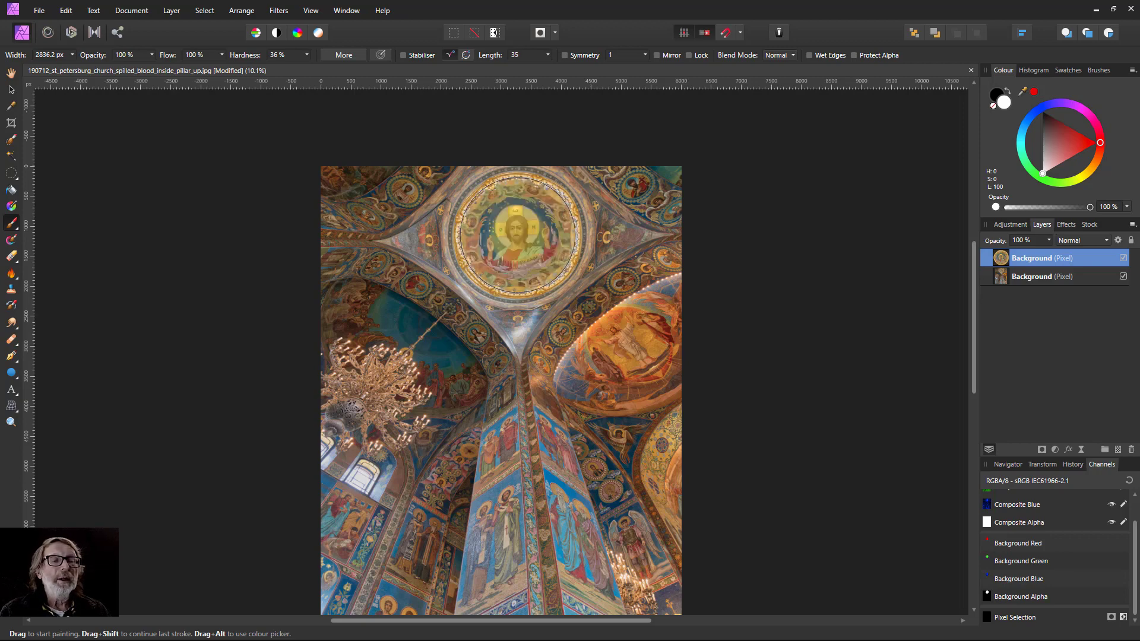
Paint a soft white dab over the dome's centre on a new empty pixel layer.
left_click(518, 235)
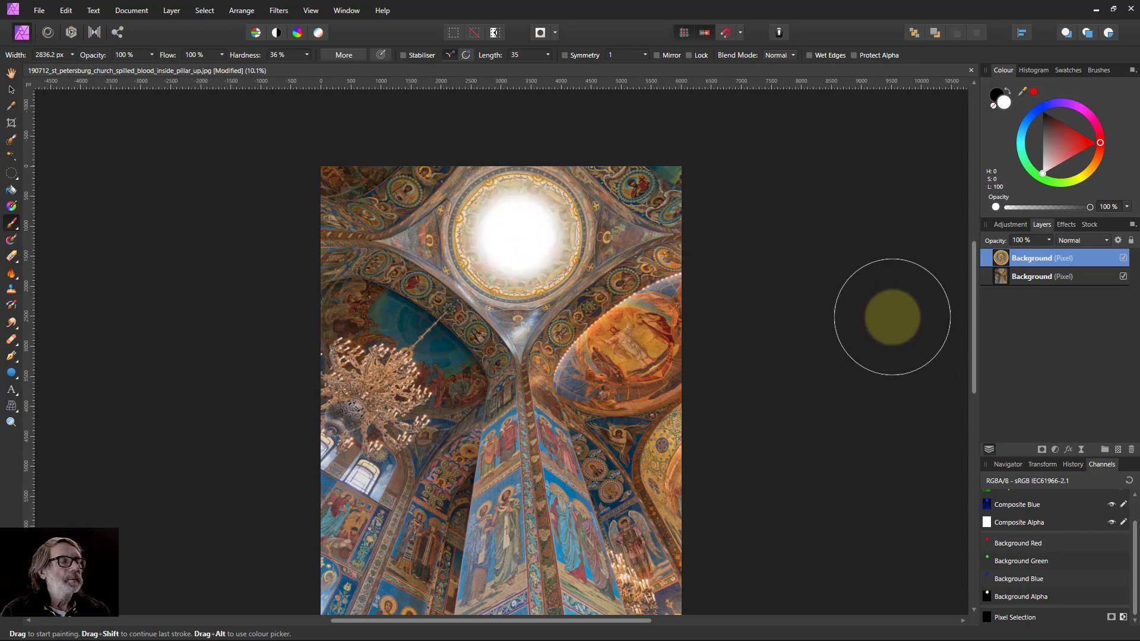
key("ctrl+z")
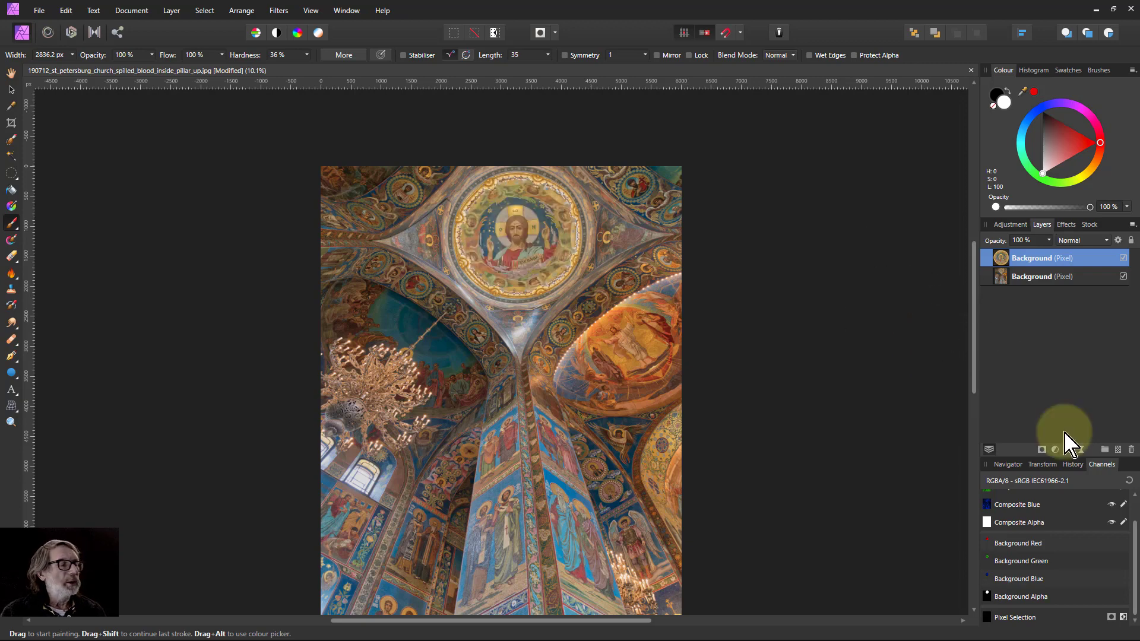
left_click(1118, 450)
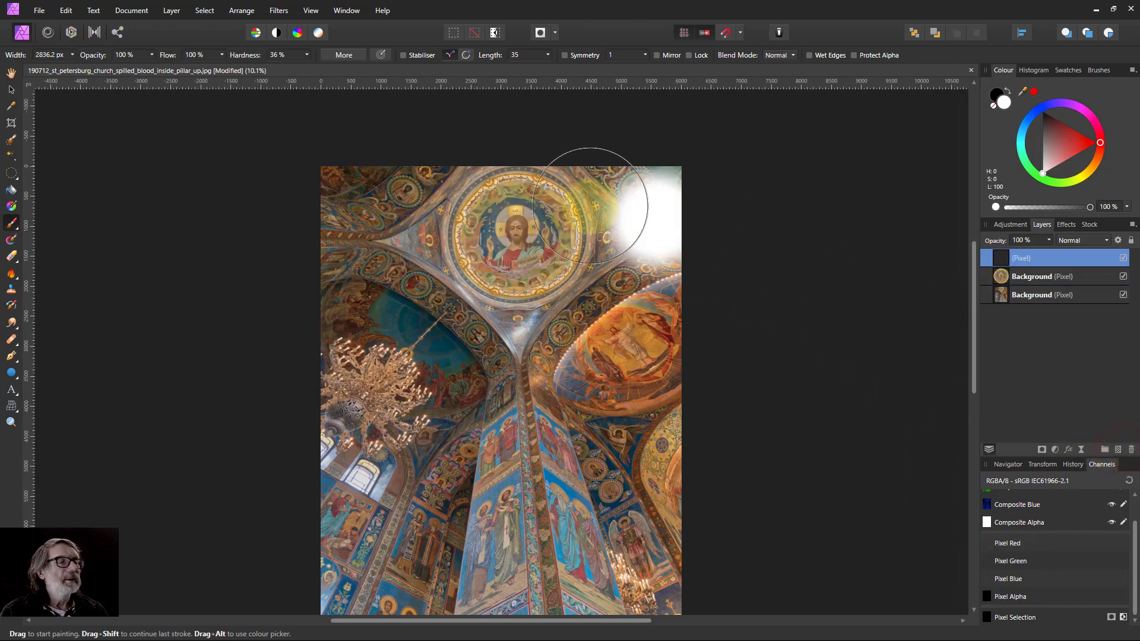
mouse_move(586, 191)
left_mouse_down()
mouse_move(501, 224)
mouse_move(519, 231)
left_mouse_up()
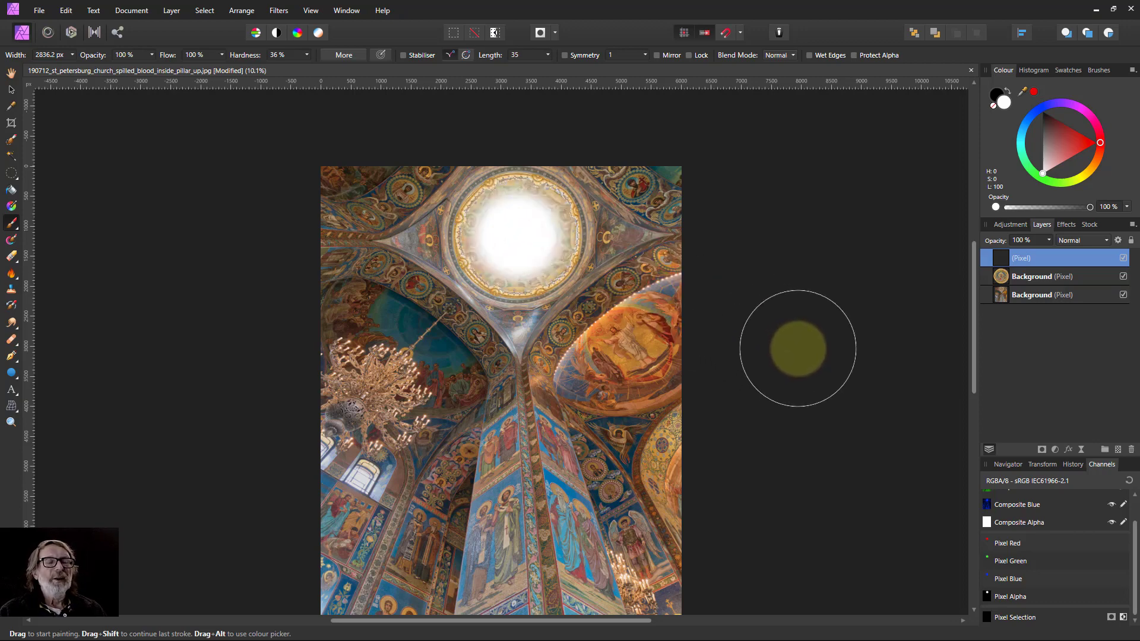
left_click(1123, 259)
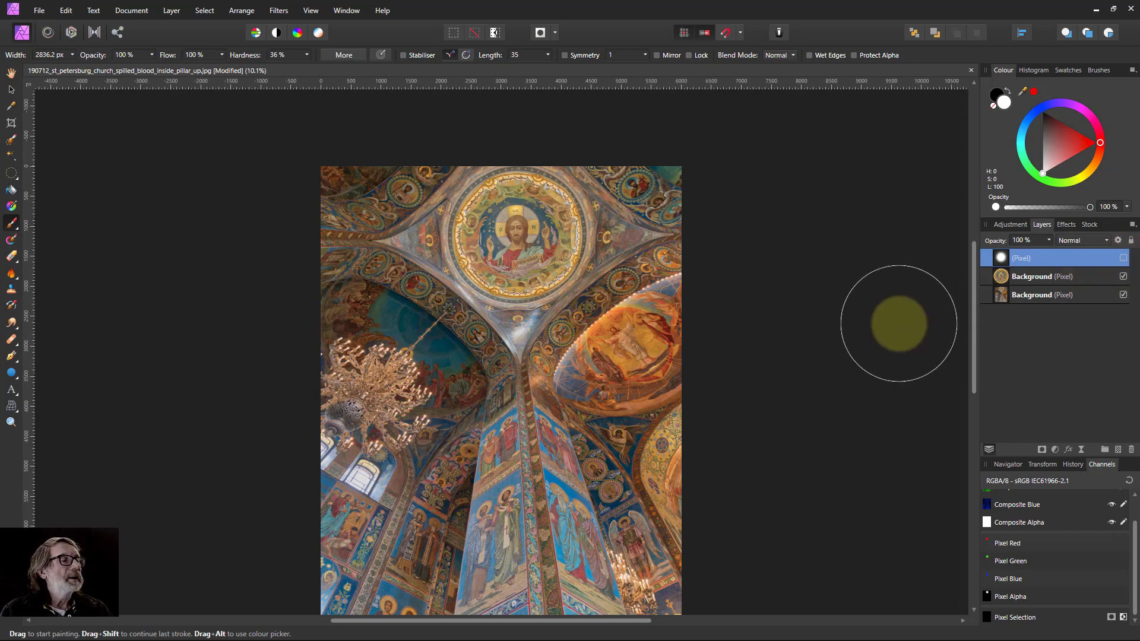
left_click(1123, 257)
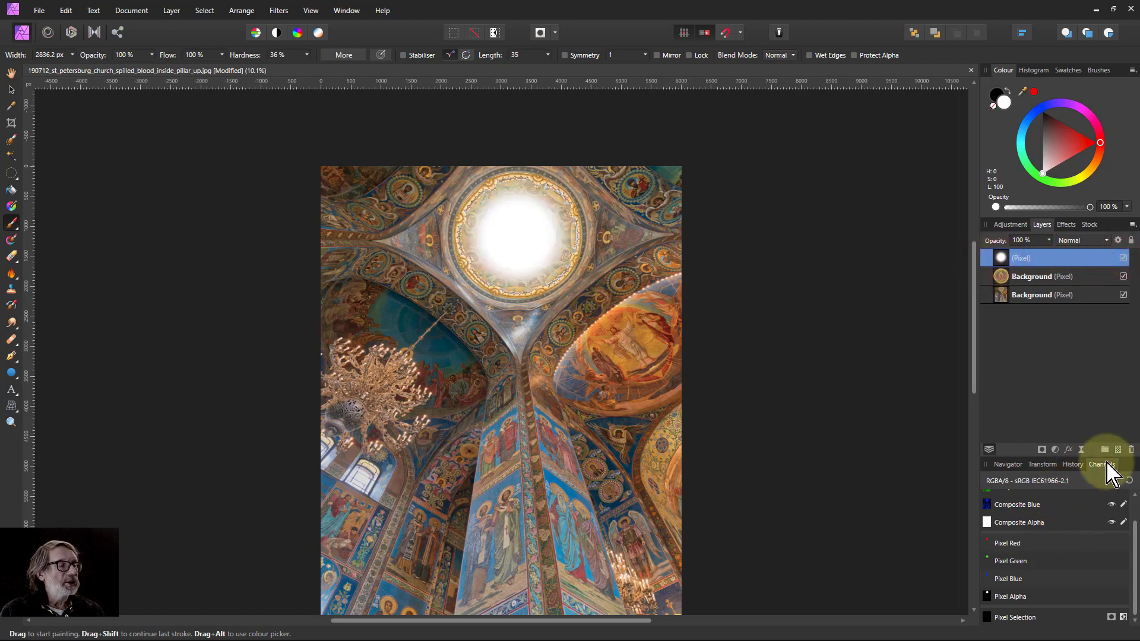
Save the dab layer's alpha as a spare channel and delete the dab layer.
right_click(1007, 604)
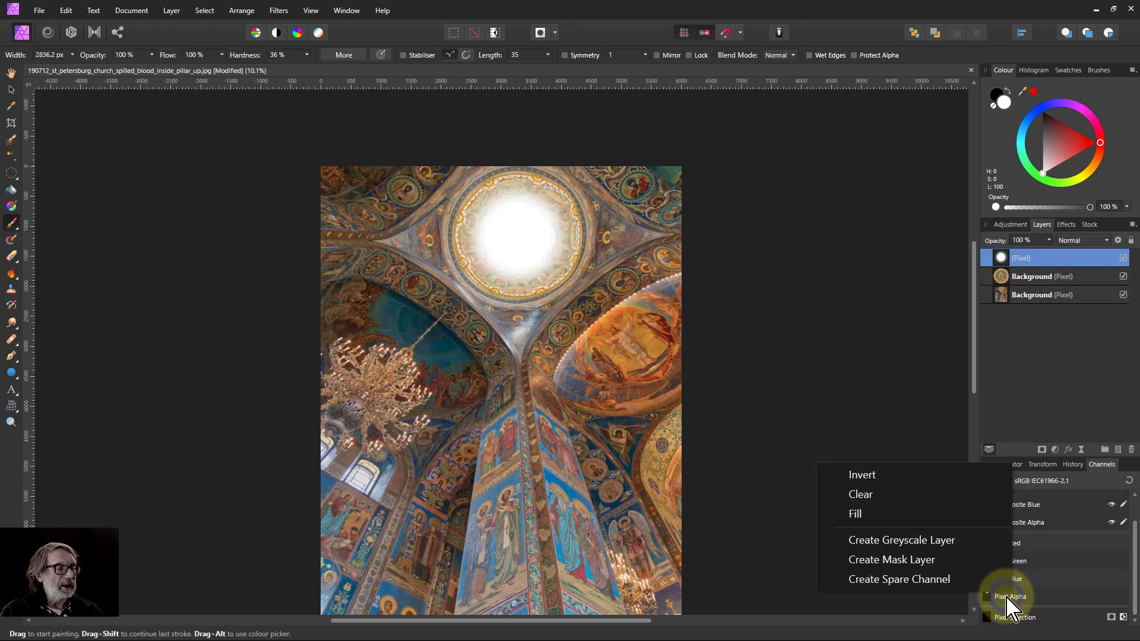
left_click(945, 578)
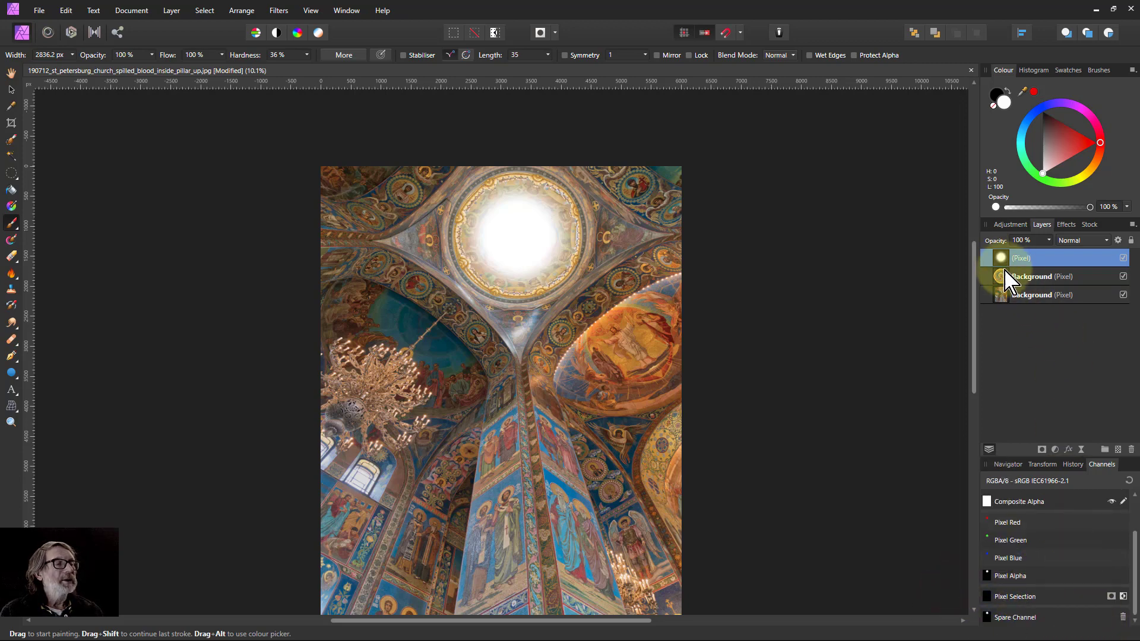
key("Delete")
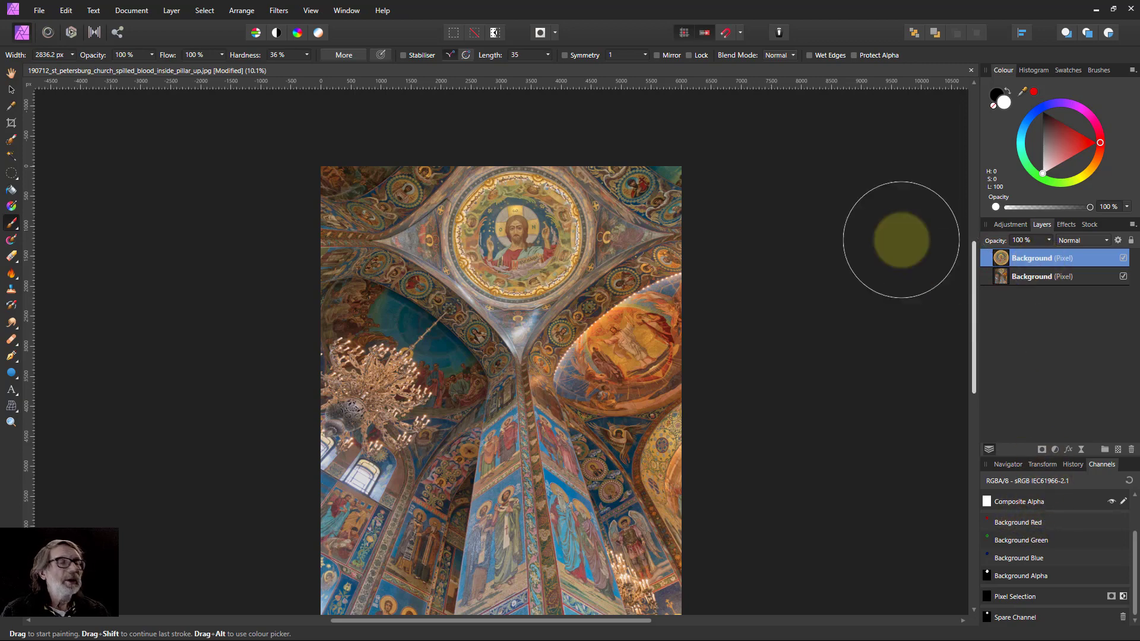
Set the Assistant to add adjustments as a new layer instead of a child layer.
left_click(778, 32)
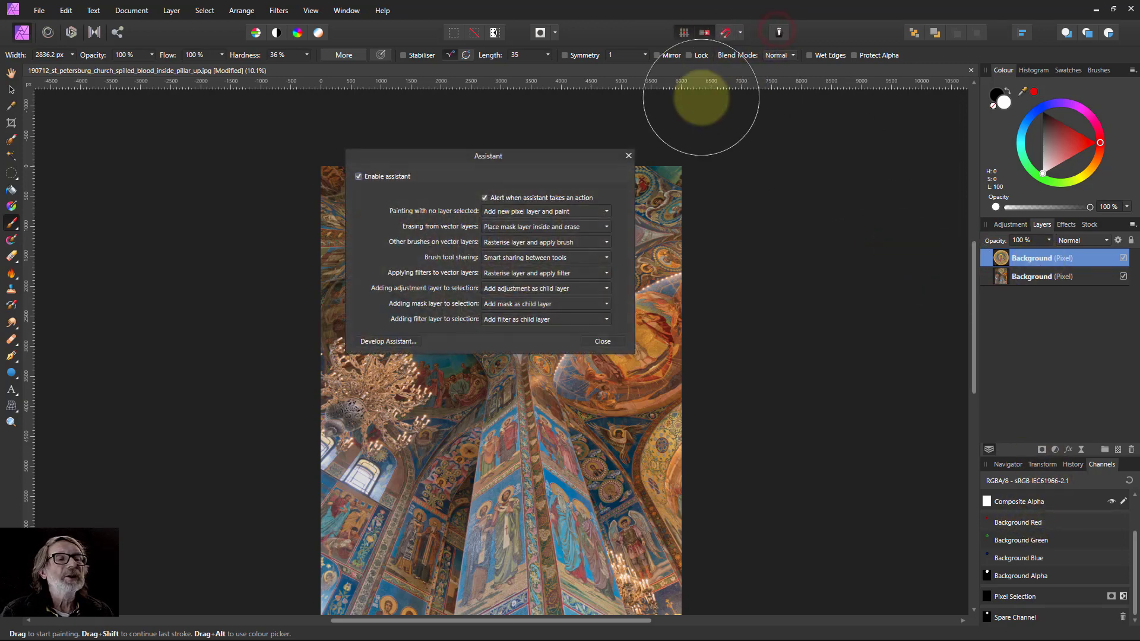
left_click(506, 290)
left_click(515, 319)
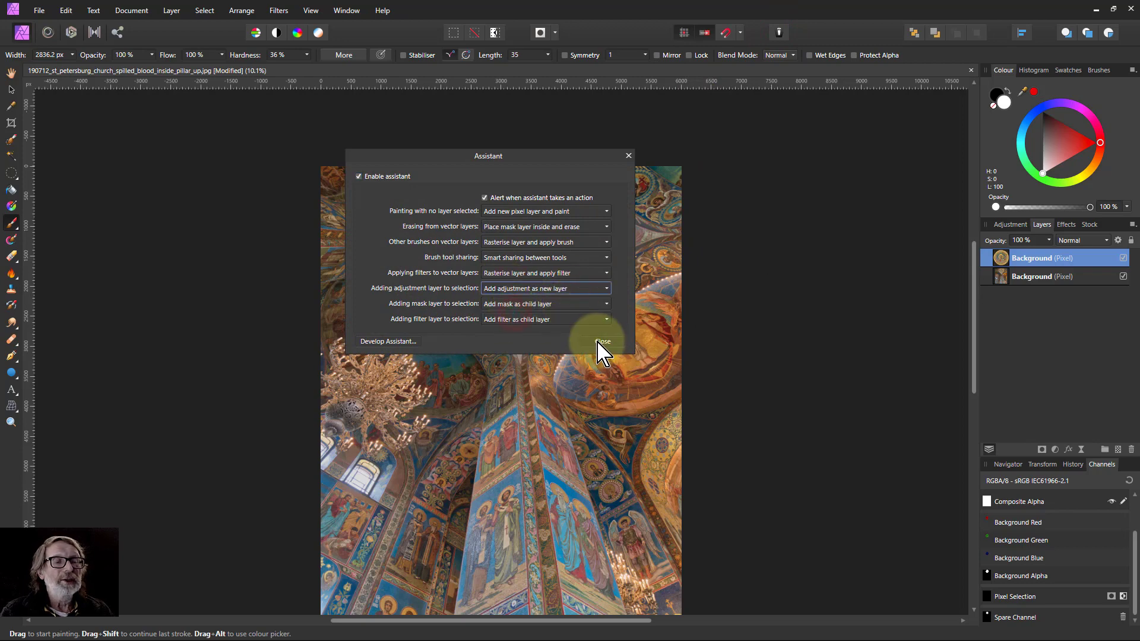
left_click(602, 342)
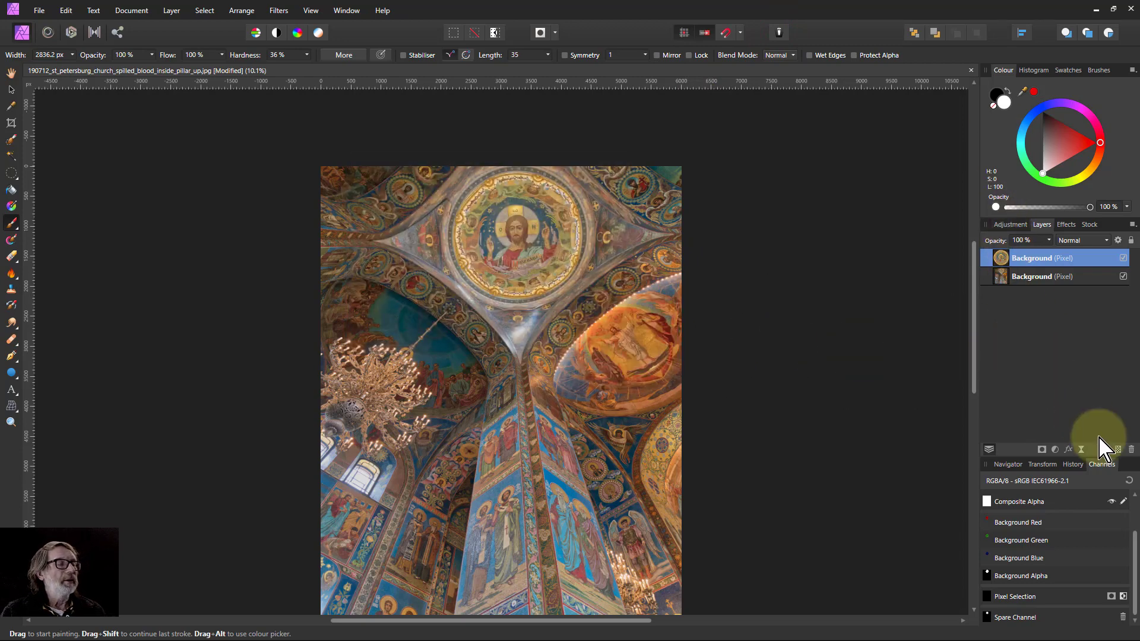
Add a Curves adjustment layer and lift the curve's midpoint slightly.
left_click(1055, 450)
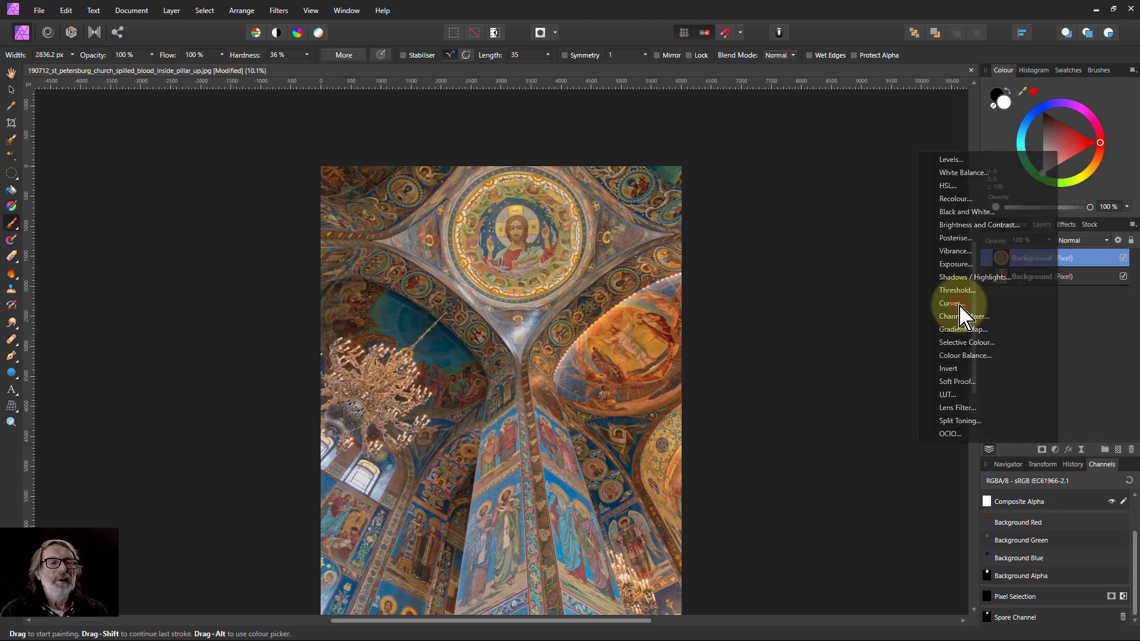
left_click(953, 304)
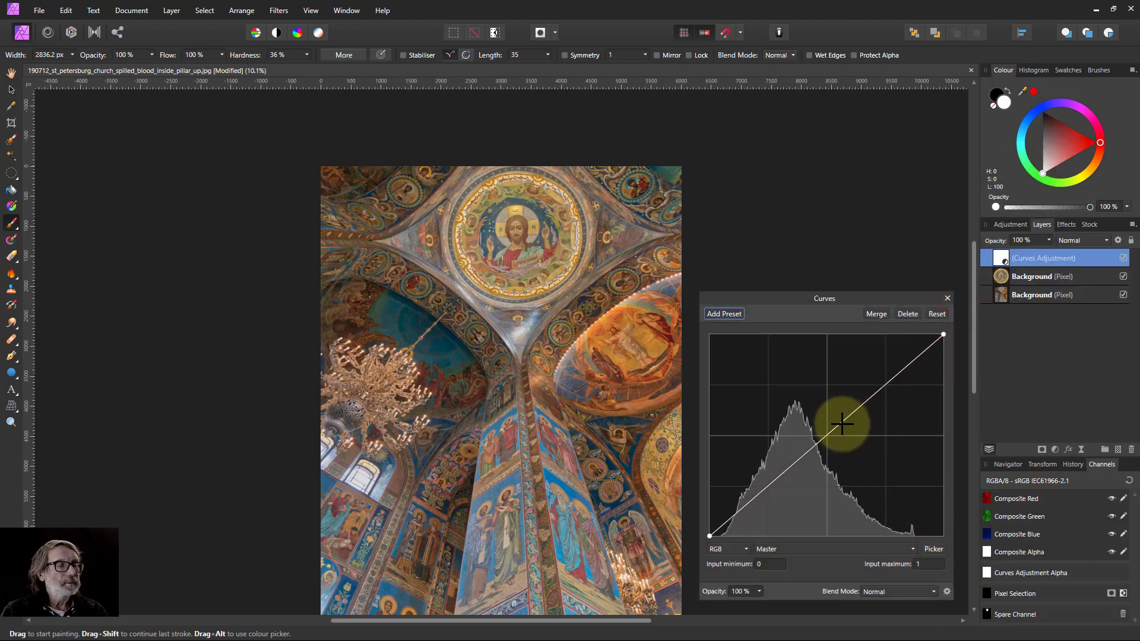
left_click_drag(836, 427, 826, 421)
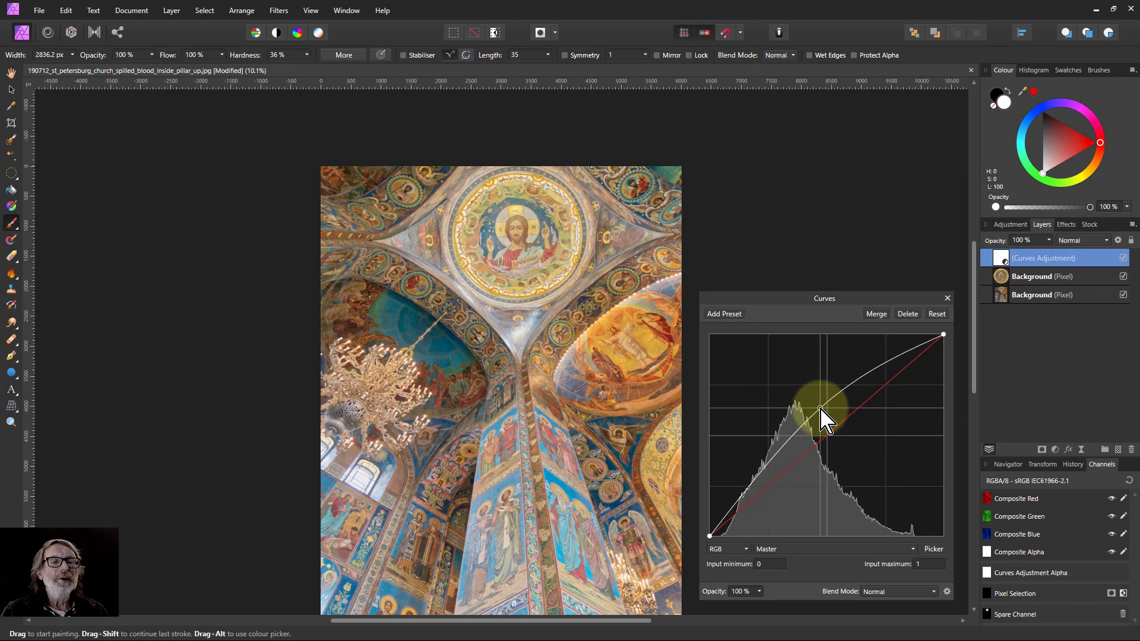
Load the spare channel into the Curves adjustment's alpha and reshape the curve into an S-curve.
right_click(1007, 616)
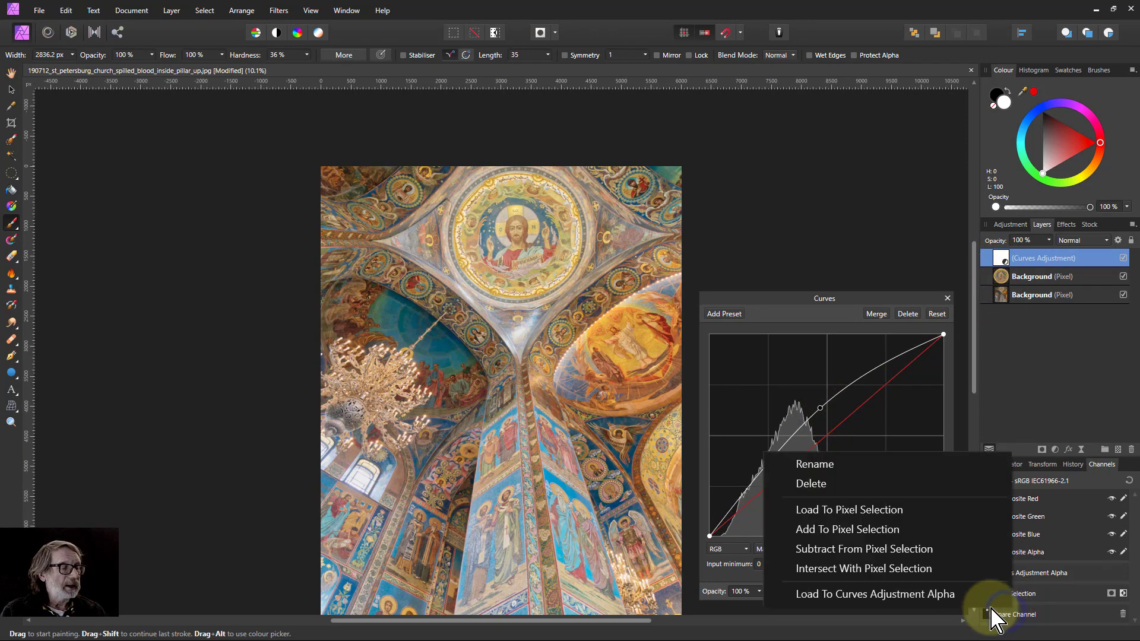
left_click(850, 594)
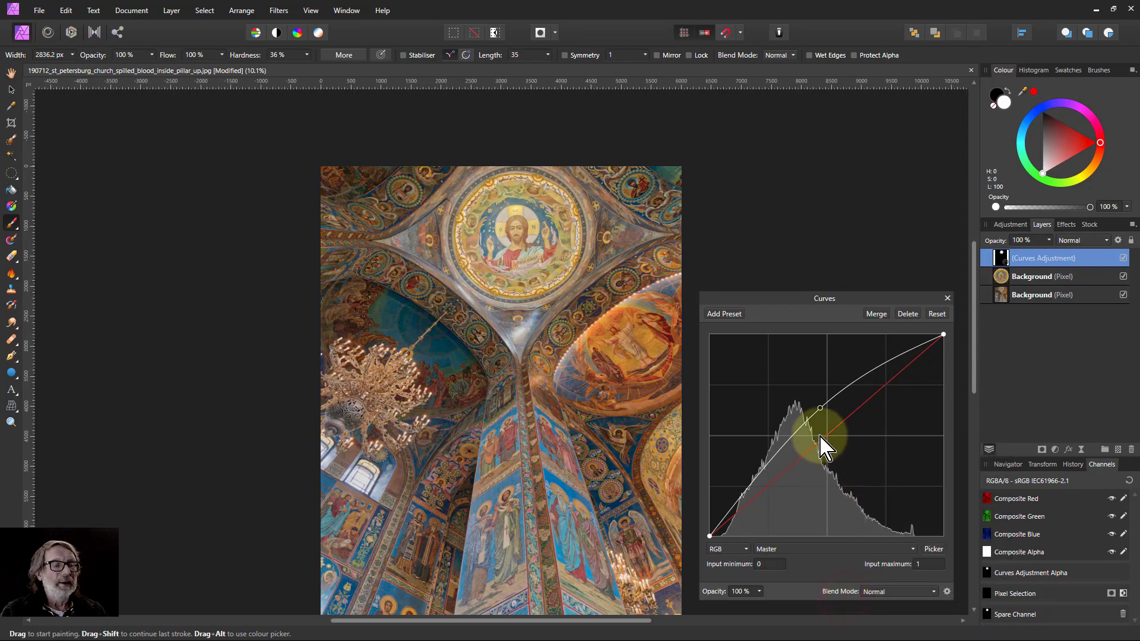
left_click_drag(820, 408, 884, 368)
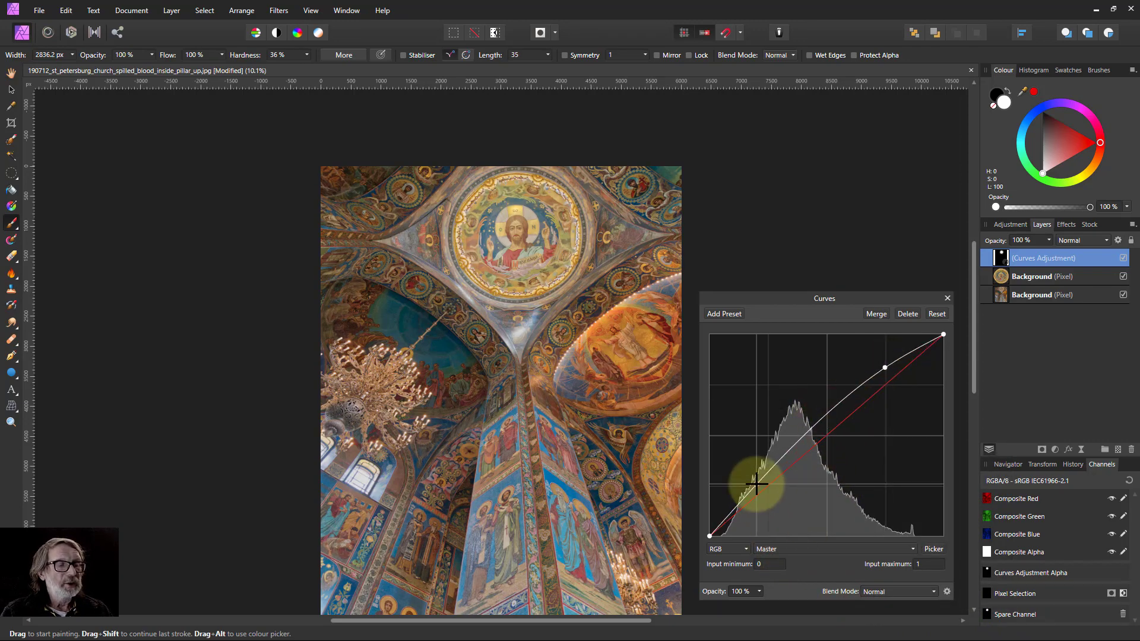
left_click_drag(758, 478, 767, 496)
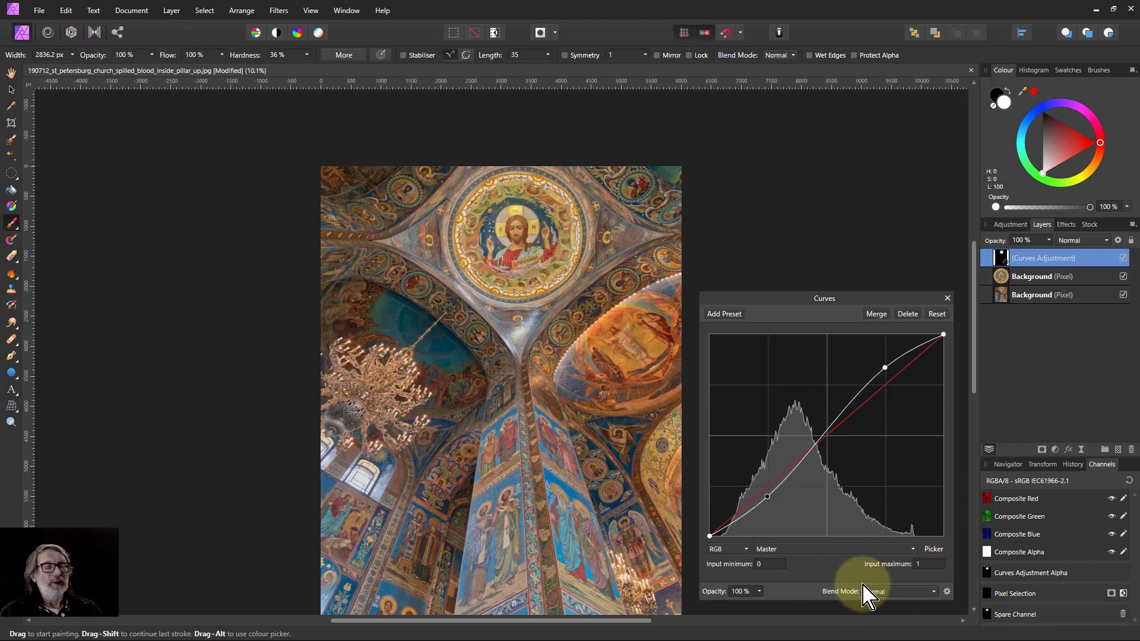
Set the Curves adjustment's blend mode to Overlay and its opacity to 70%.
left_click(897, 593)
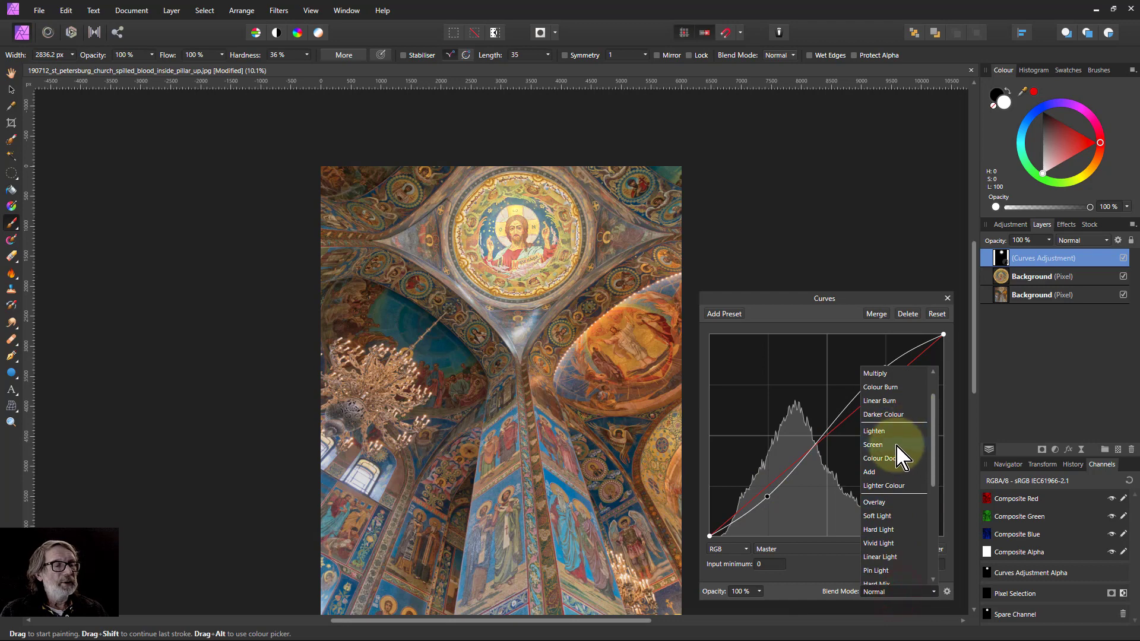
scroll(885, 404, "up", 1)
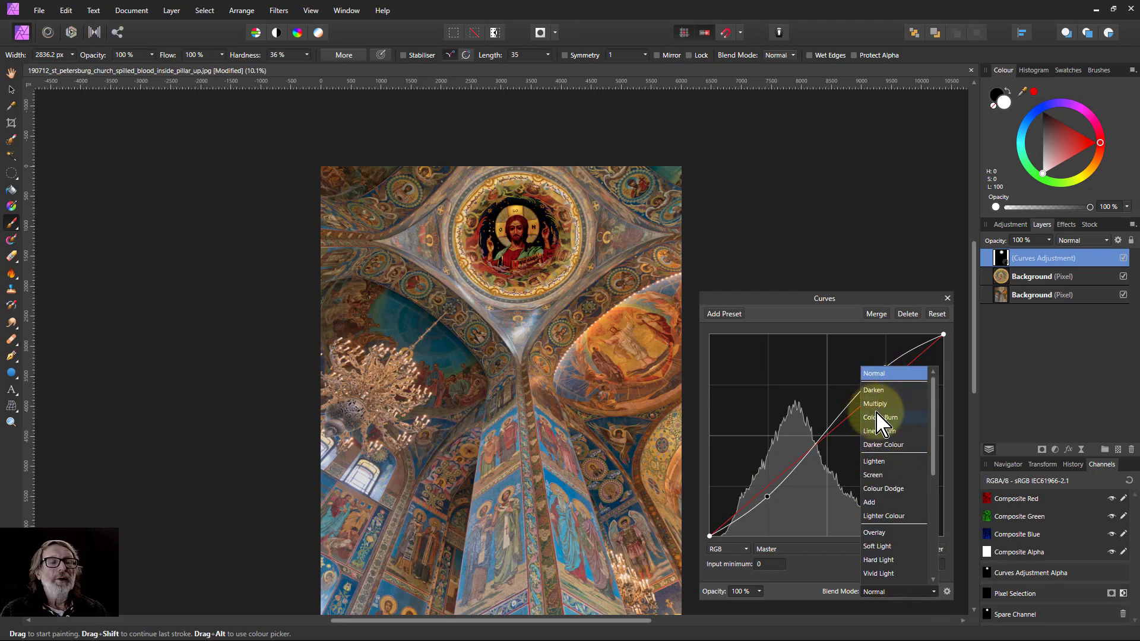
left_click(874, 533)
left_click(758, 591)
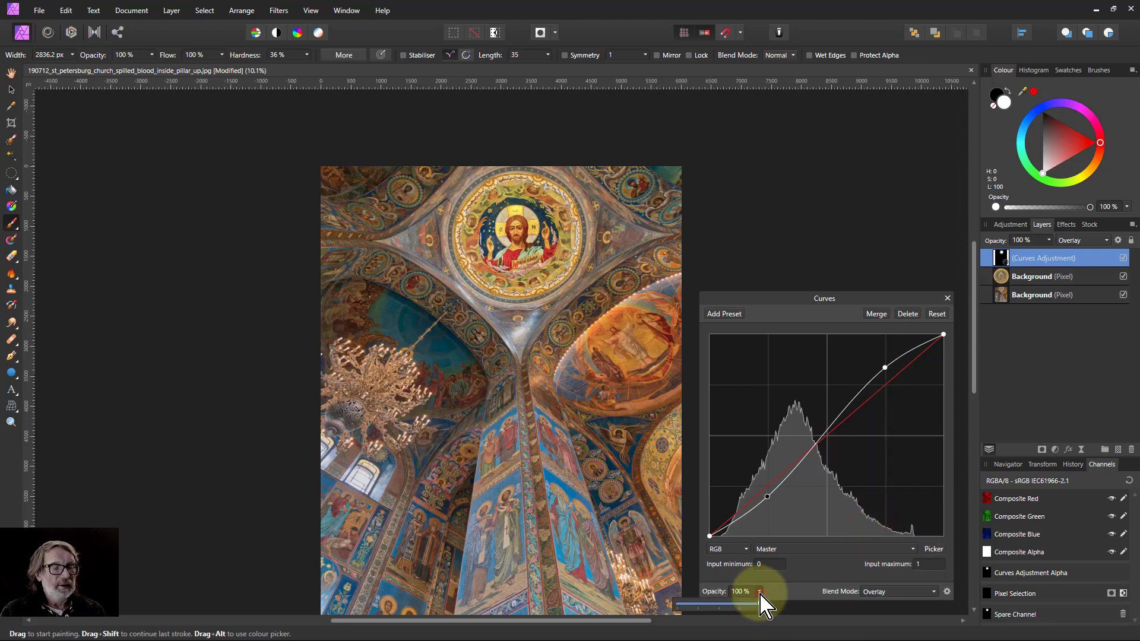
left_click_drag(763, 604, 737, 604)
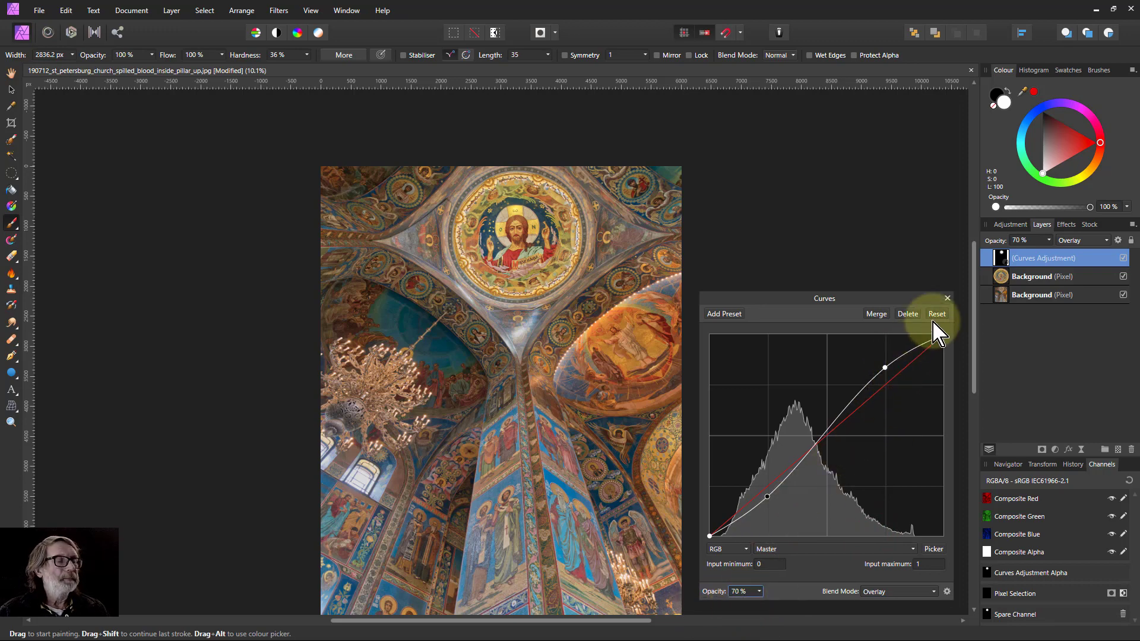
left_click(947, 298)
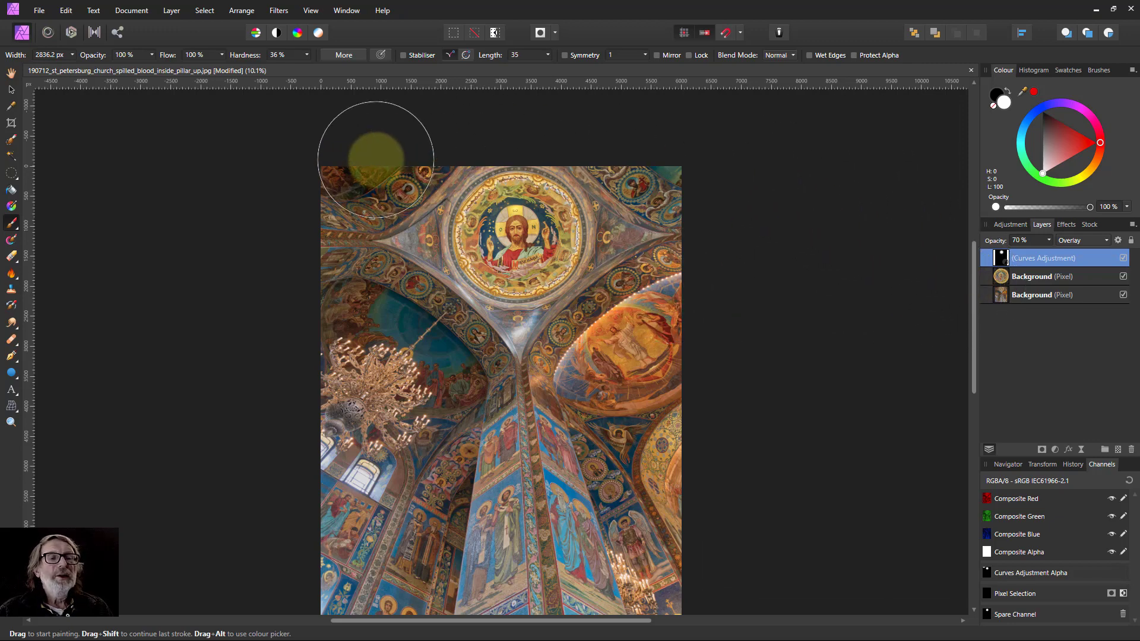
Try tracing a Smart-mode Pen curve along the lower-left edge of the arch below the dome on the bottom background layer.
left_click(1003, 293)
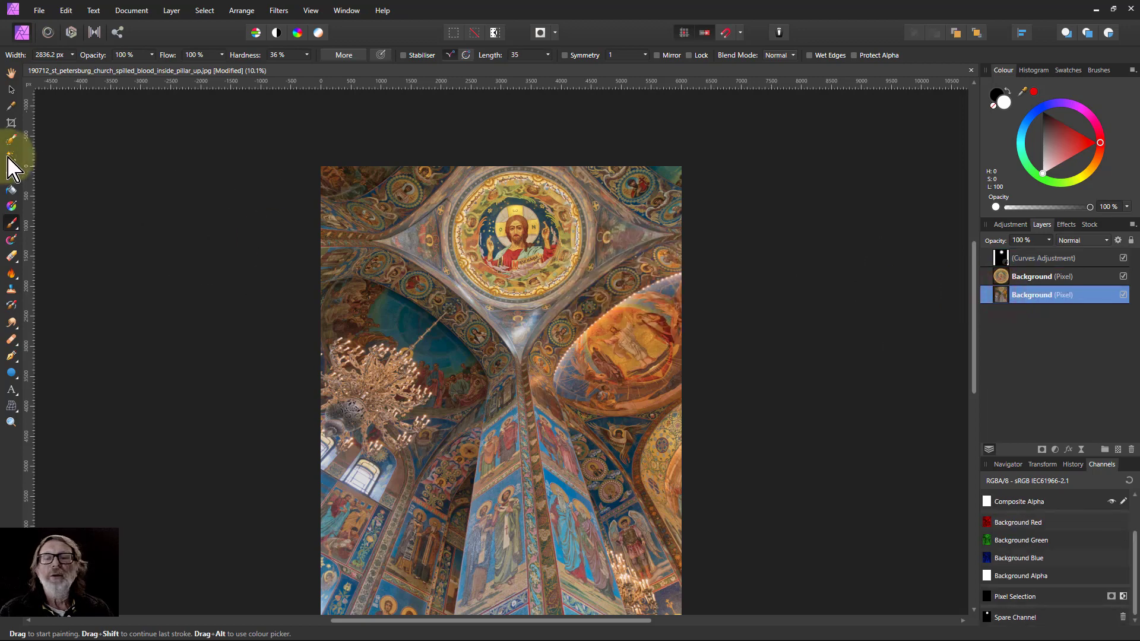
left_click(12, 356)
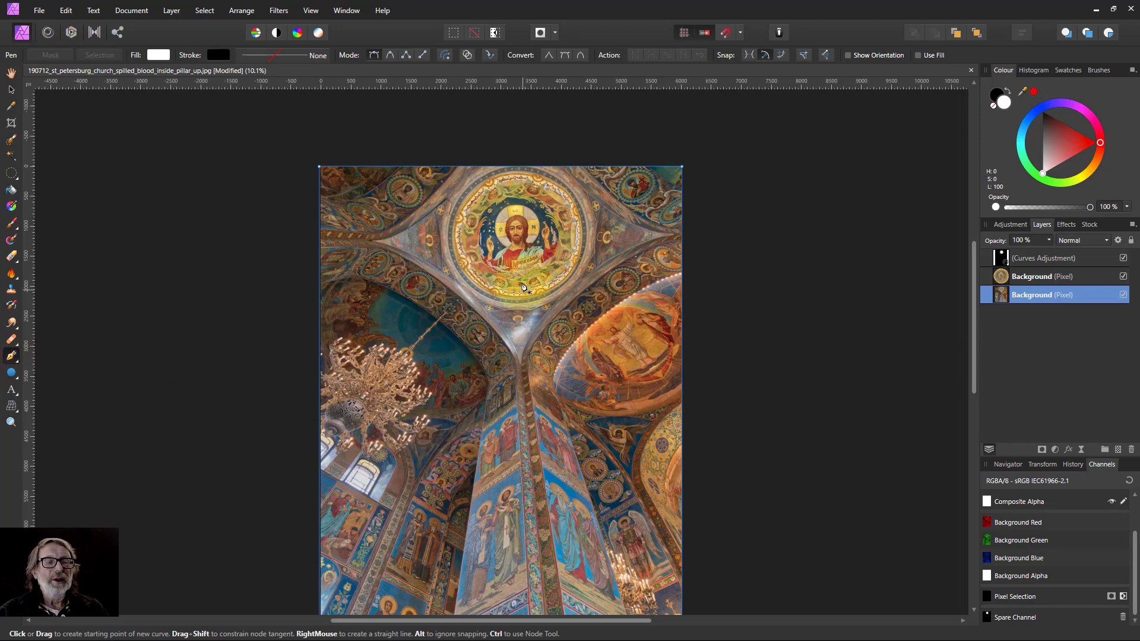
scroll(523, 271, "up", 3)
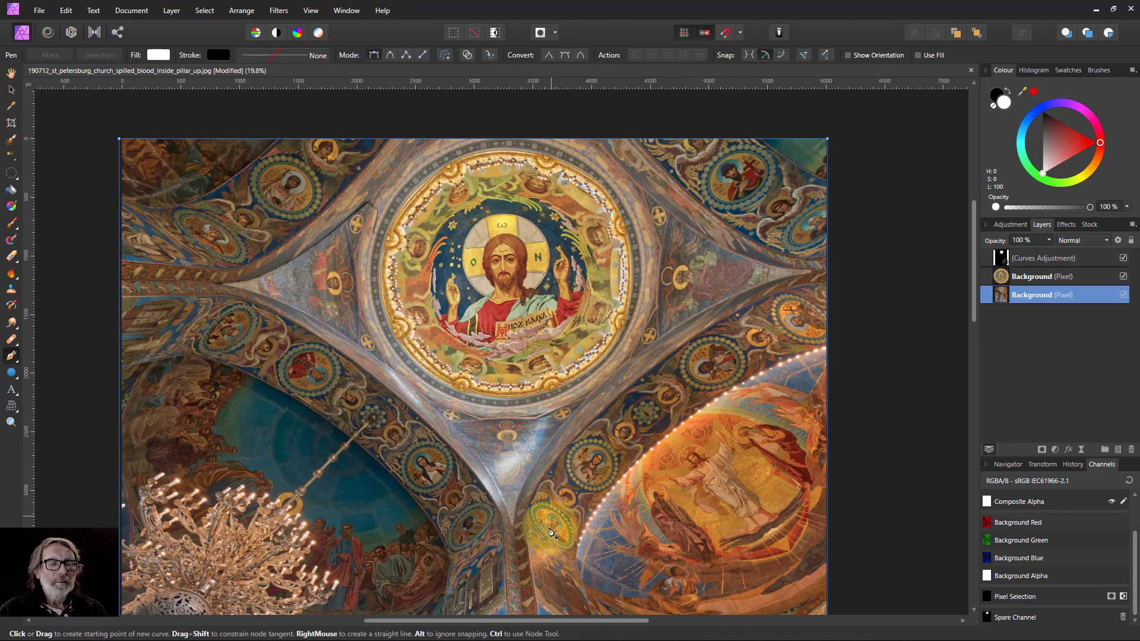
left_click(511, 525)
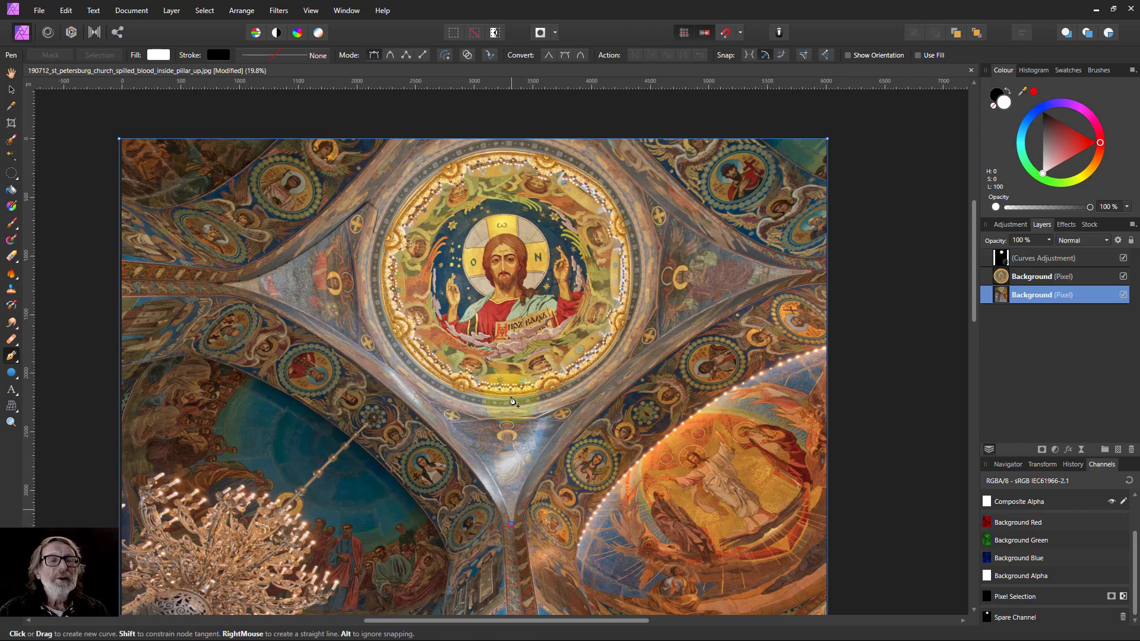
left_click(390, 54)
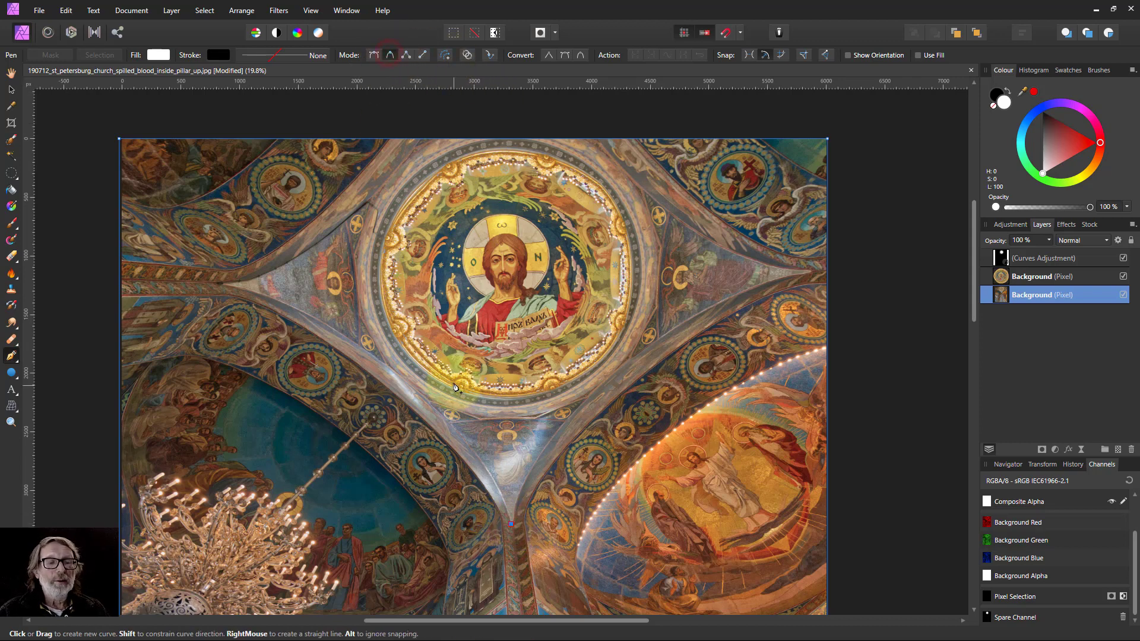
left_click(466, 460)
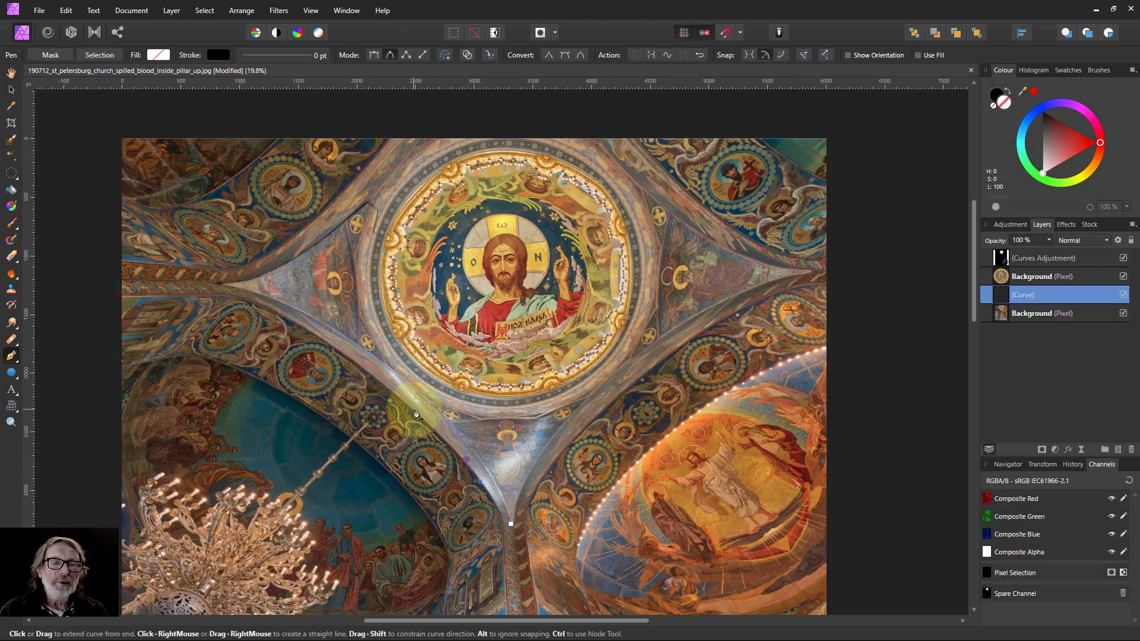
left_click(415, 410)
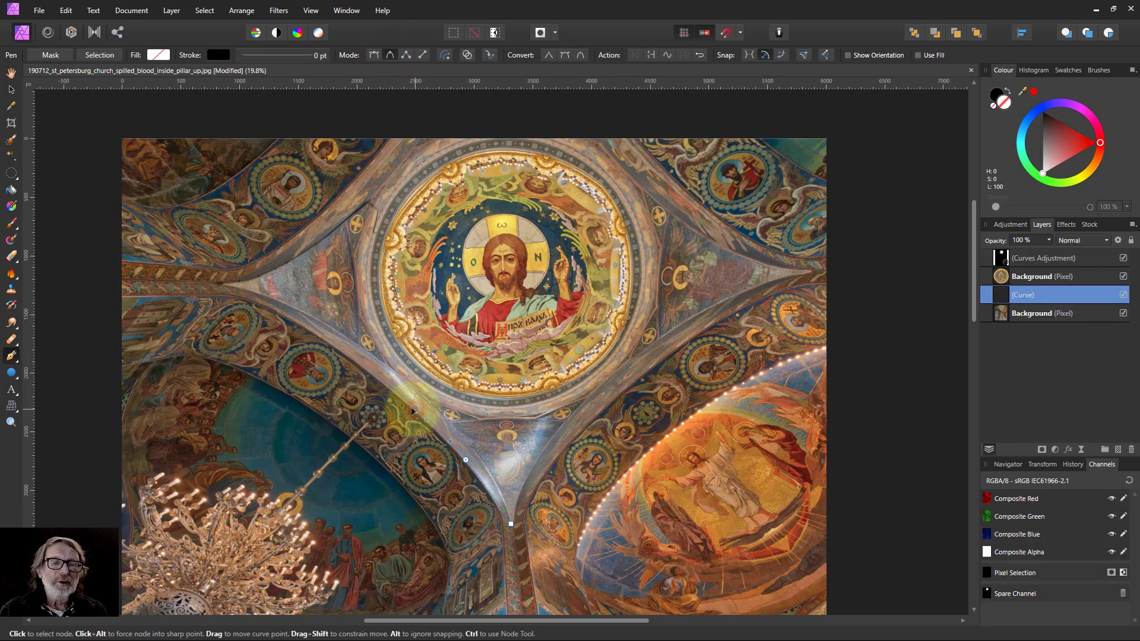
left_click(352, 359)
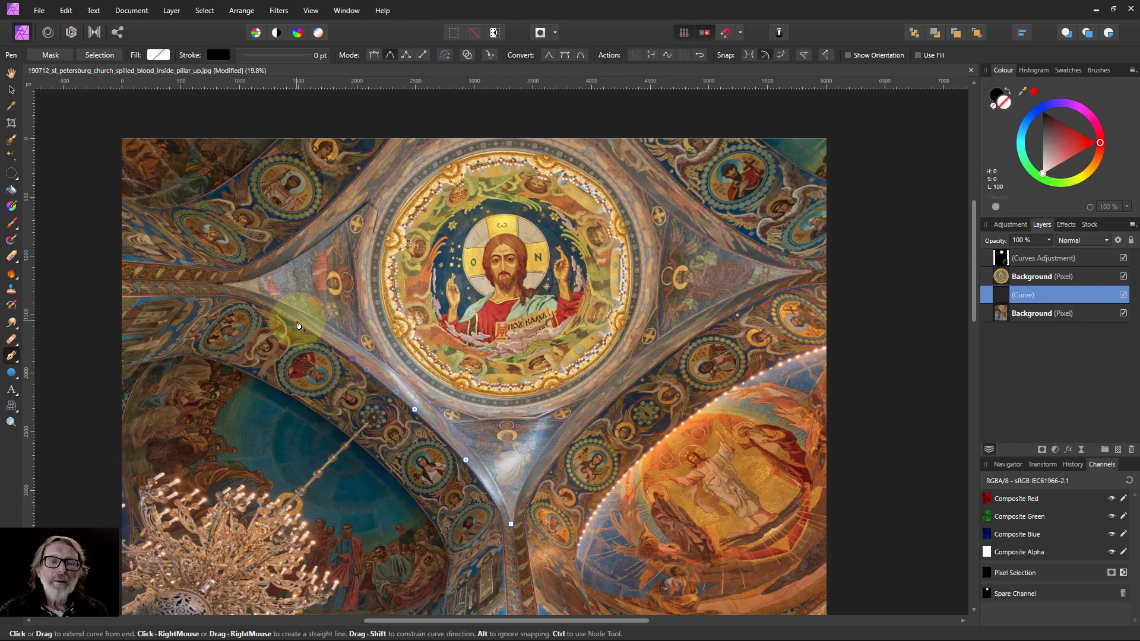
left_click(298, 324)
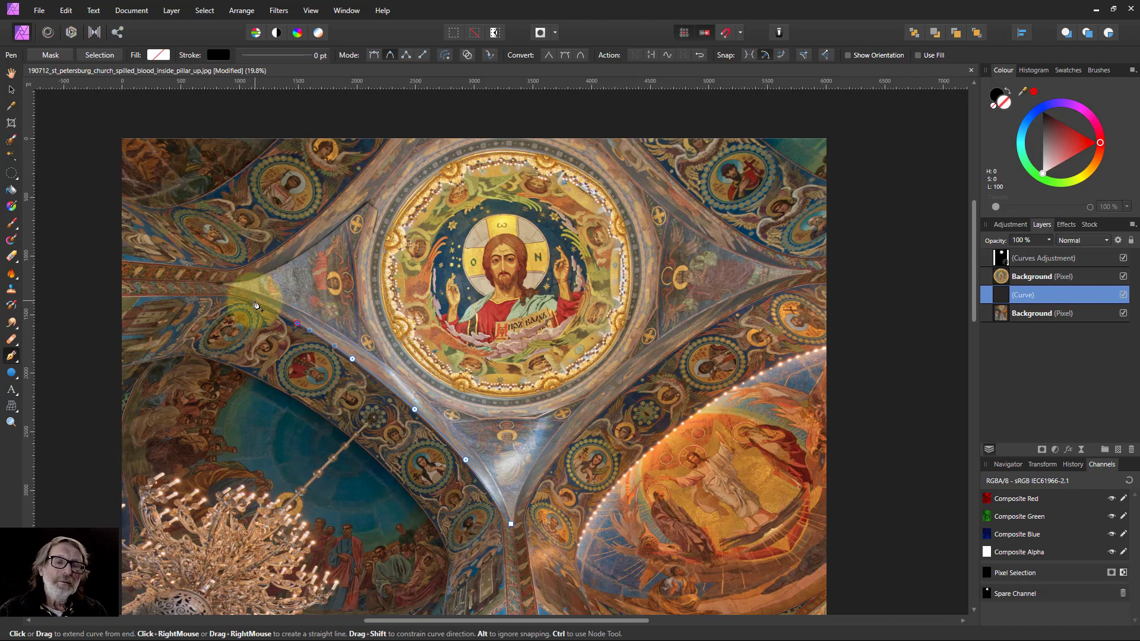
left_click(254, 301)
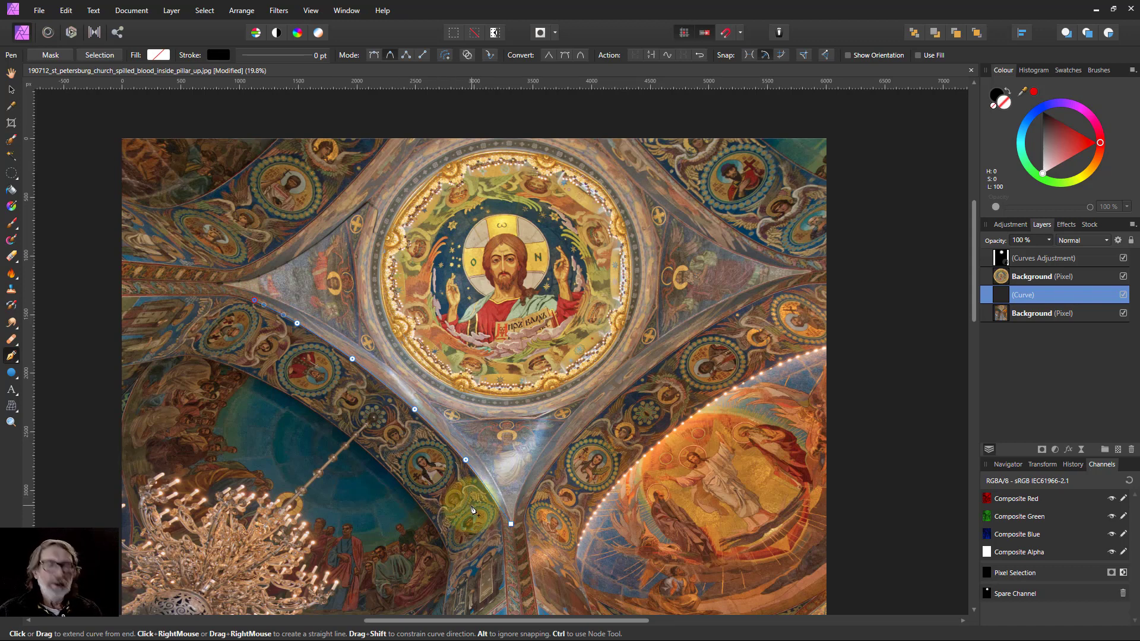
key("Delete")
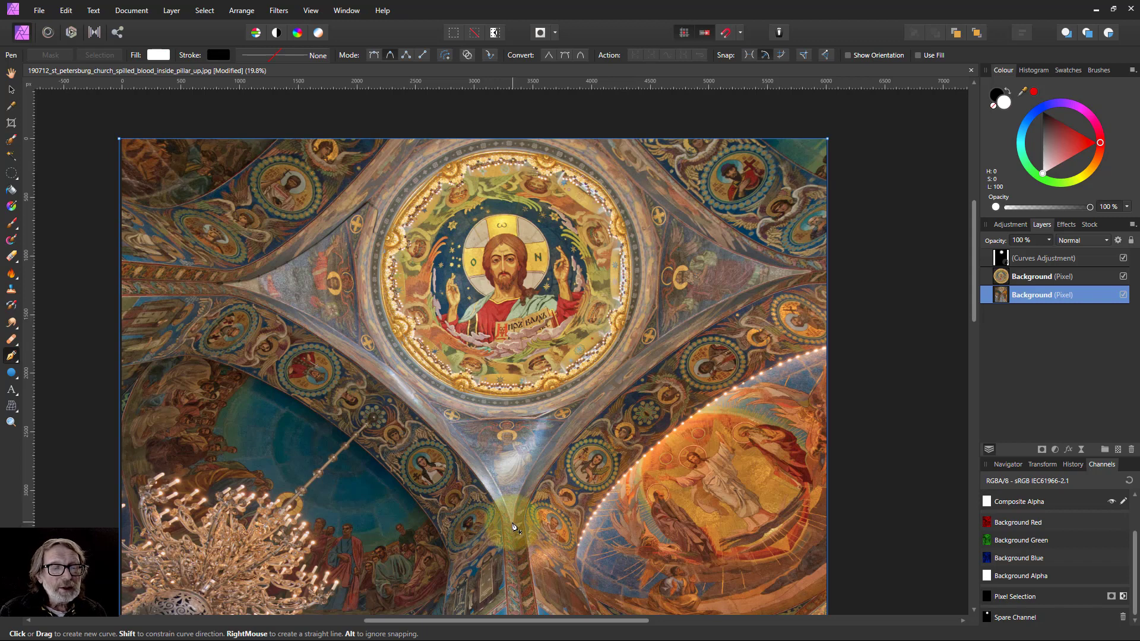
Trace a Pen curve from the bottom point up the lower-left arch edge to the dome's left point, then undo its final node.
left_click(513, 525)
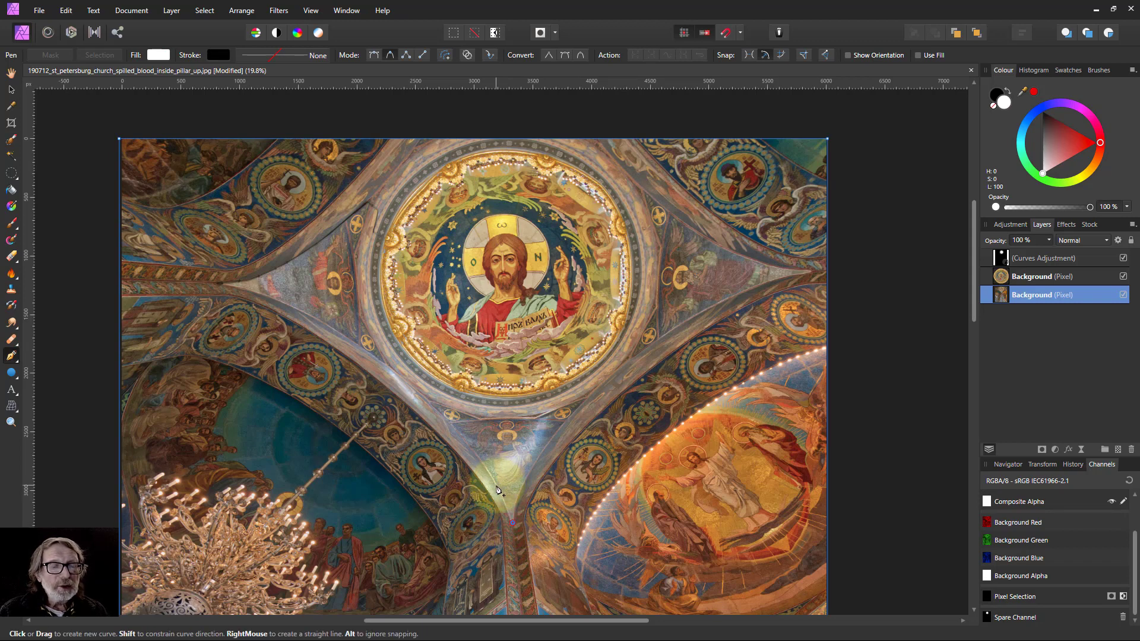
left_click(498, 486)
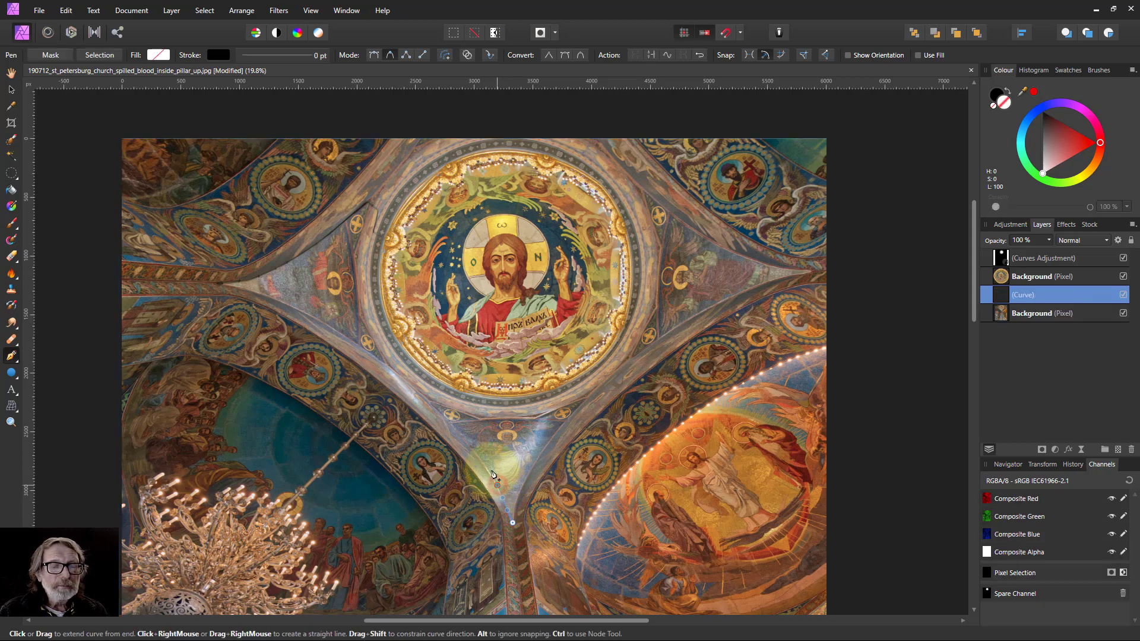
left_click(461, 435)
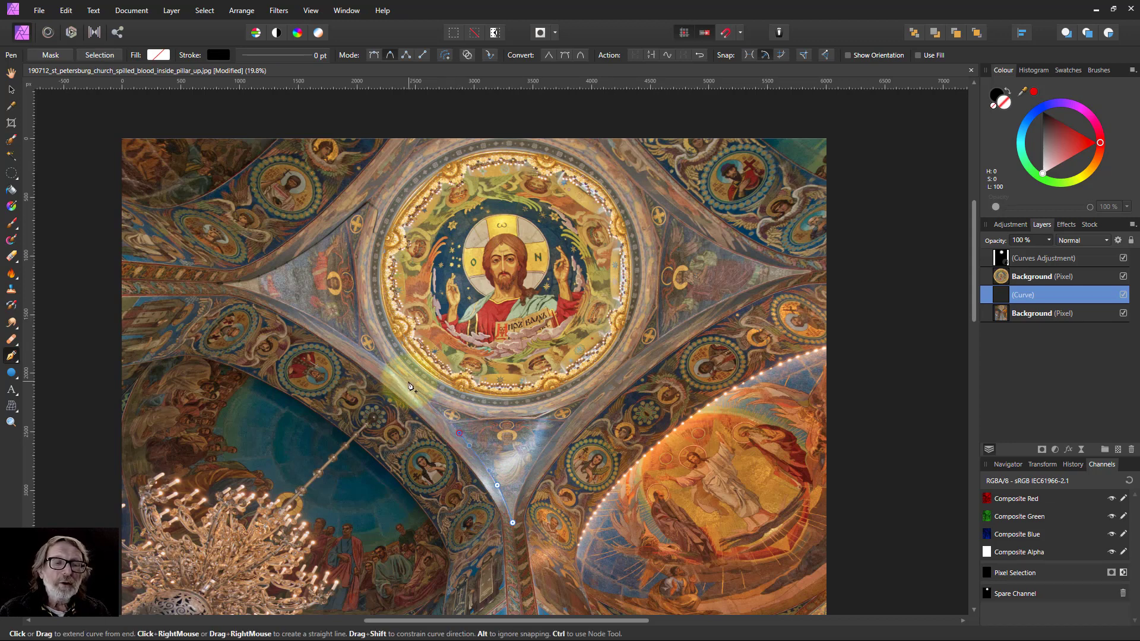
left_click(409, 383)
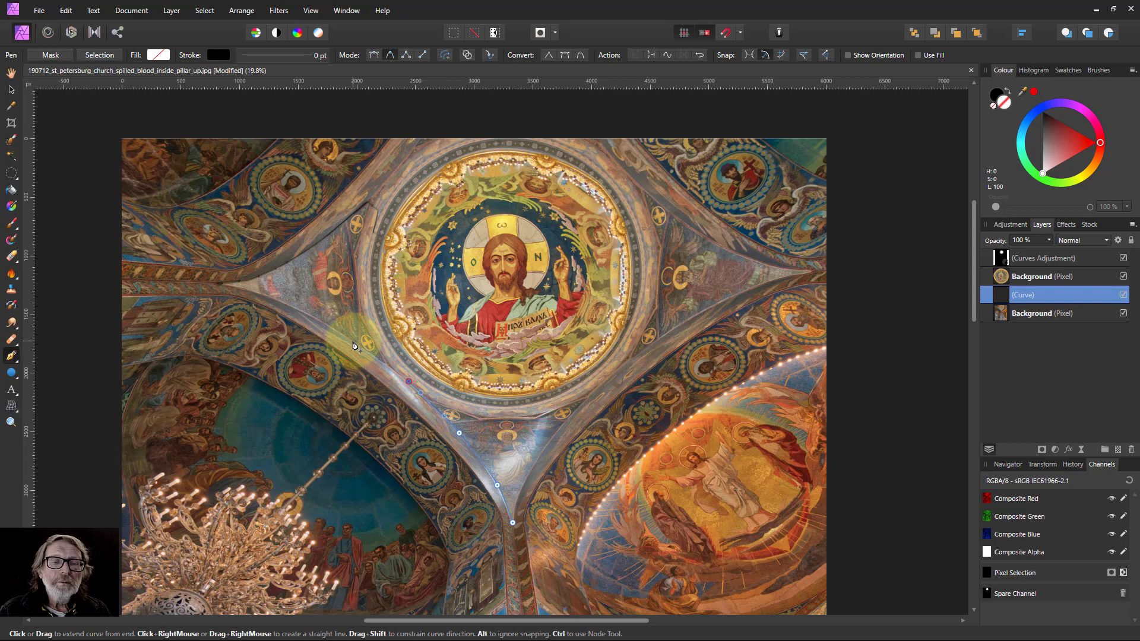
left_click(353, 342)
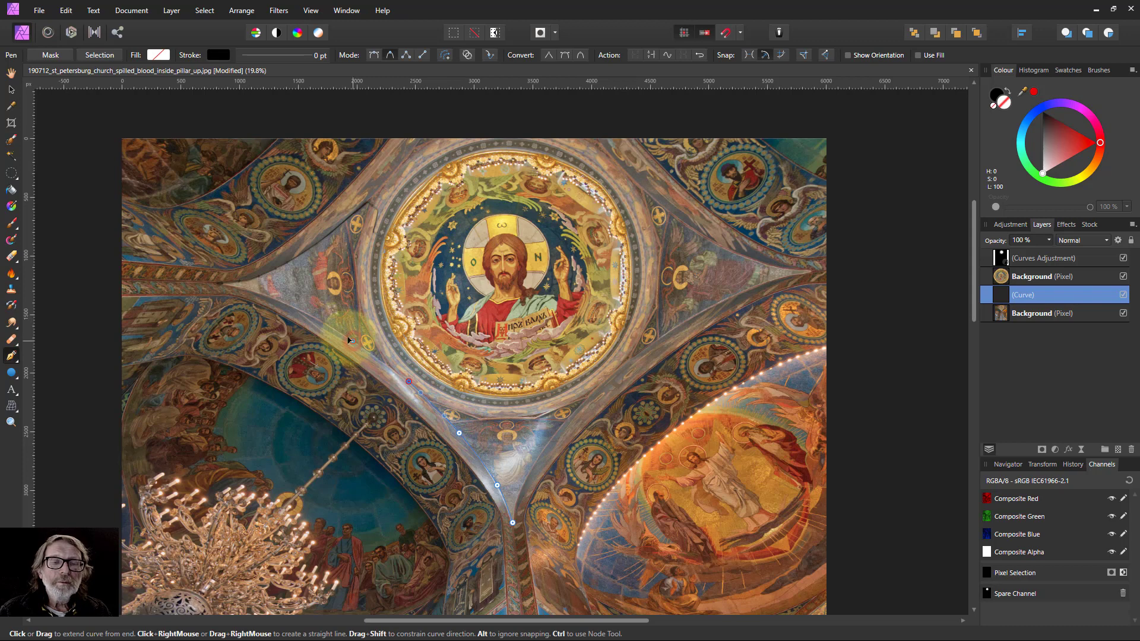
left_click(306, 313)
left_click(264, 296)
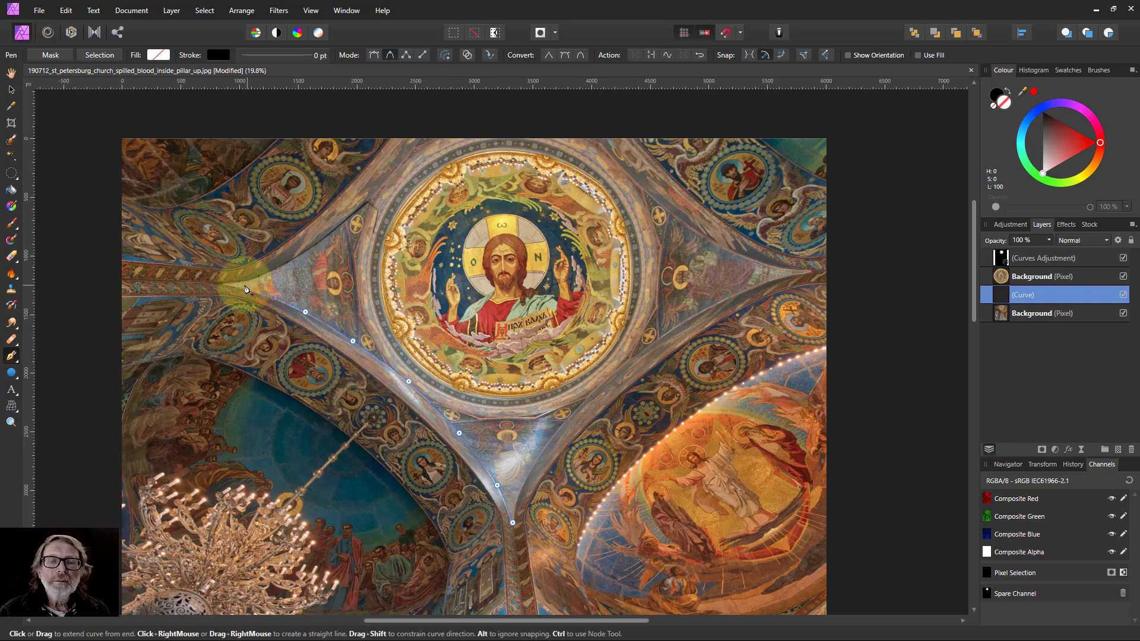
left_click(223, 289)
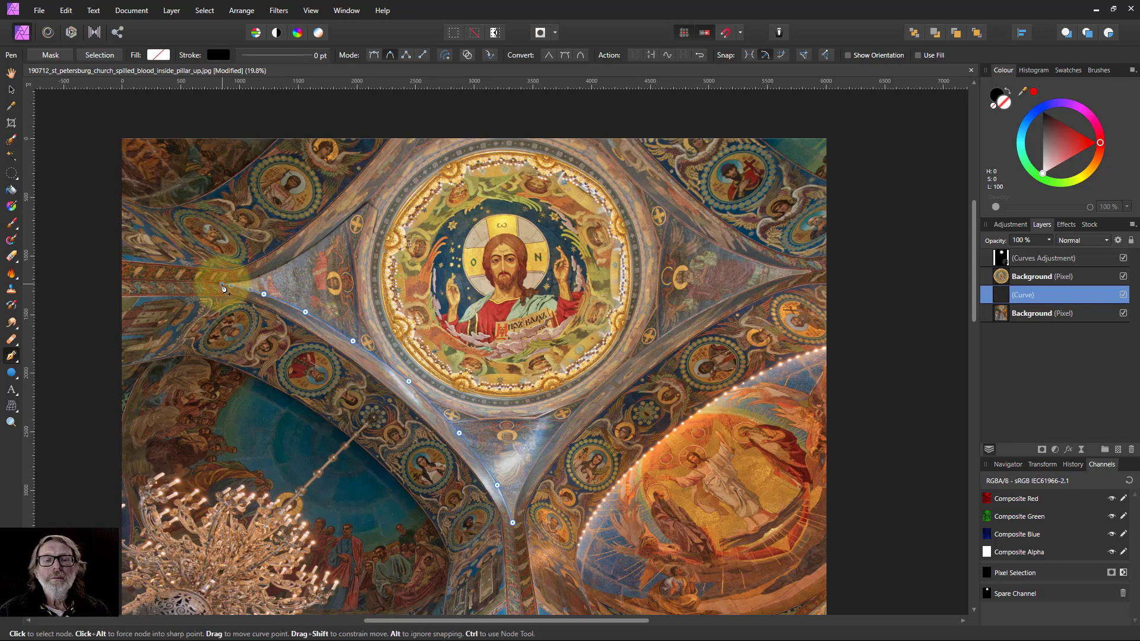
key("ctrl+z")
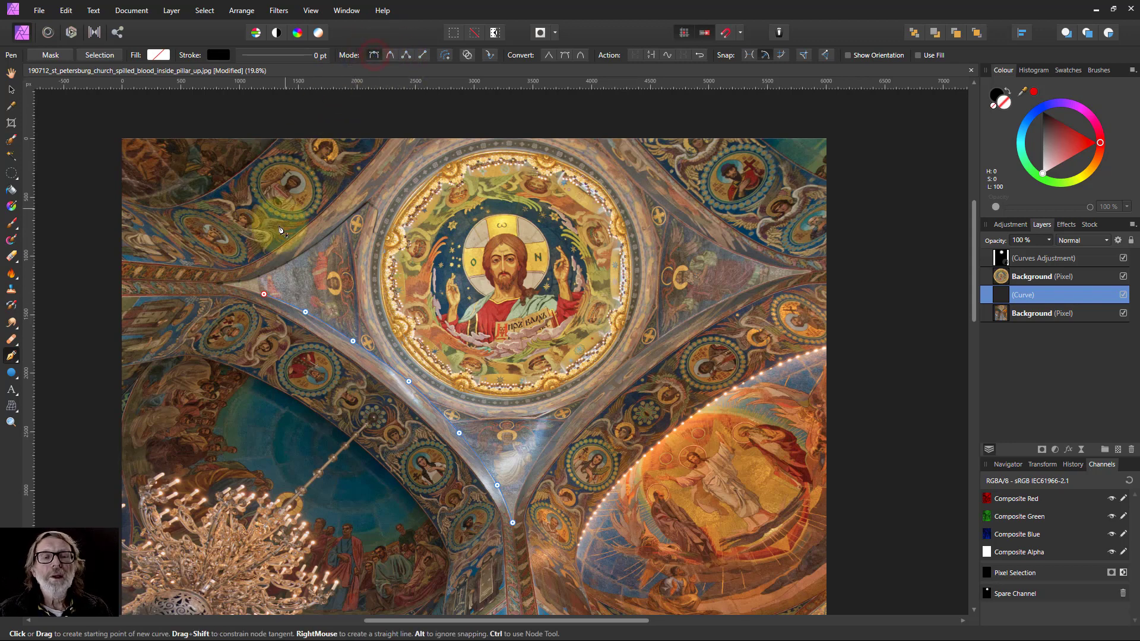
Start a new Smart-mode Pen curve at the dome's left point and trace up the upper-left edge and across the top.
left_click(223, 284)
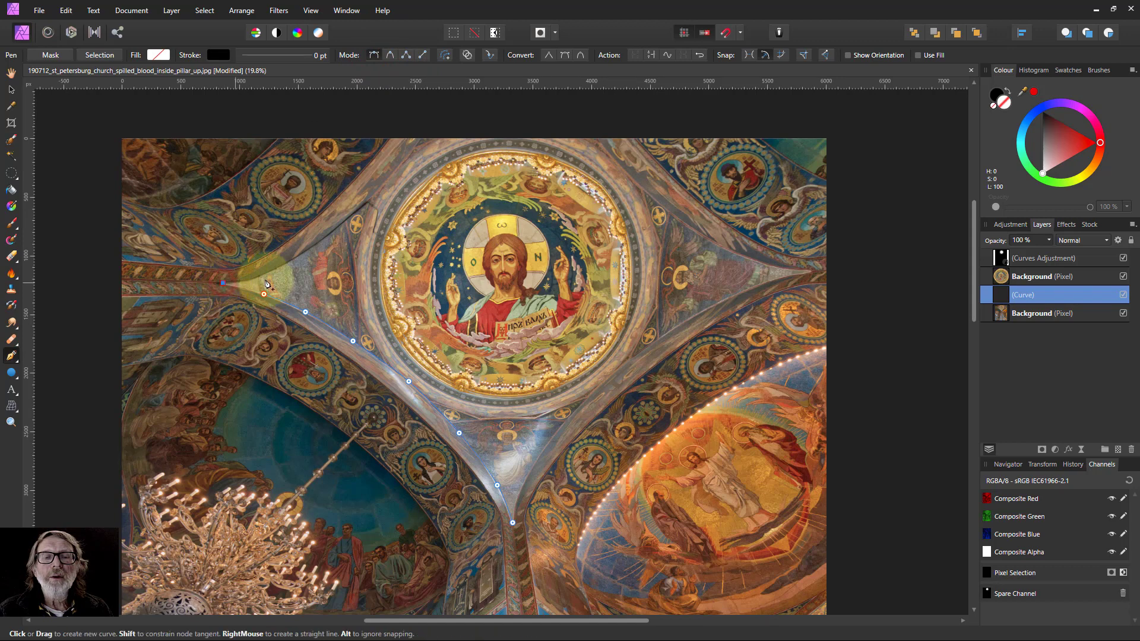
left_click(390, 56)
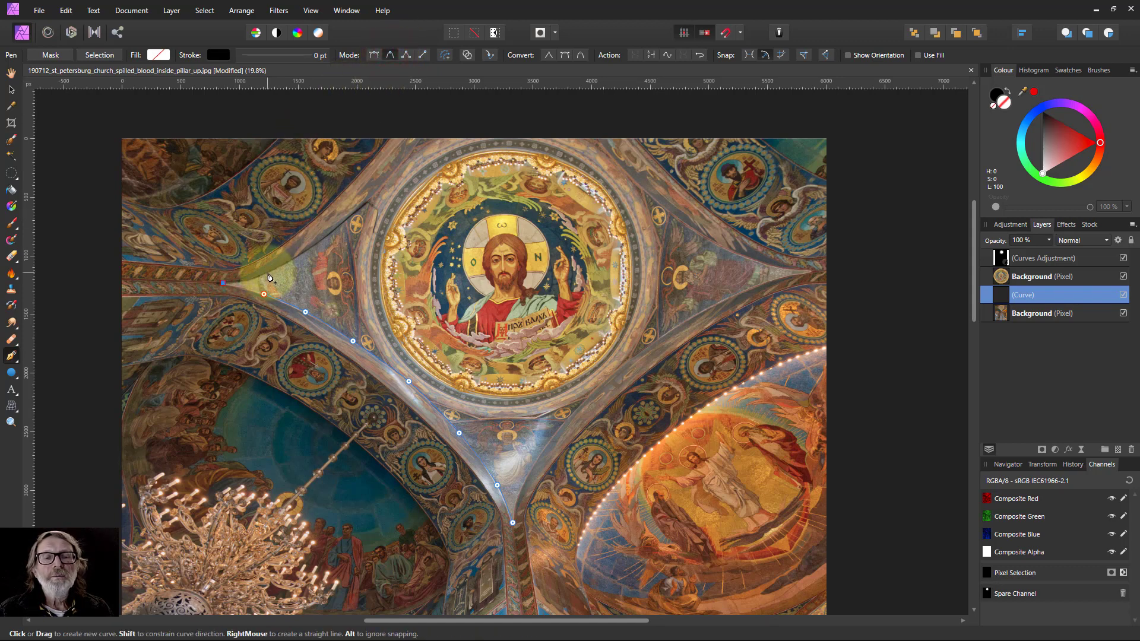
left_click(267, 273)
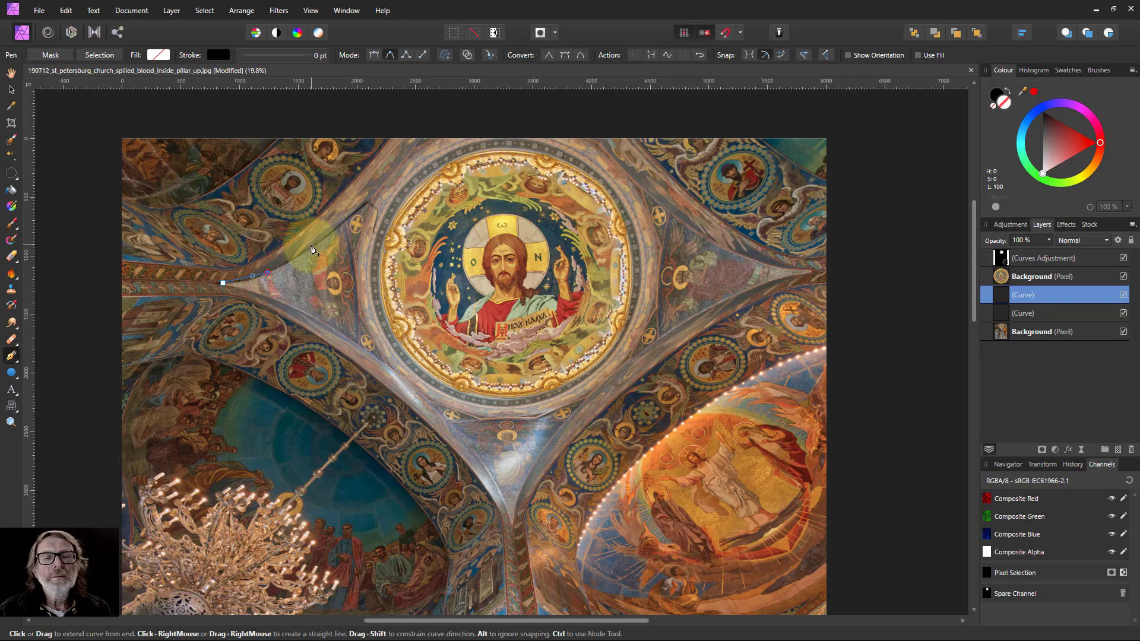
left_click(314, 245)
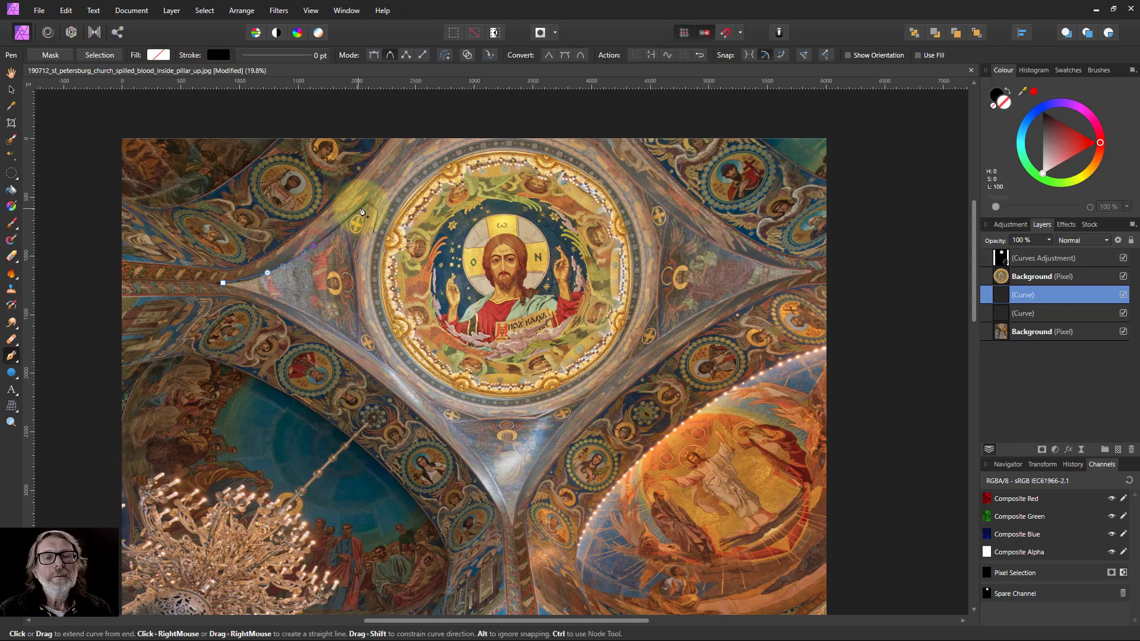
left_click(361, 206)
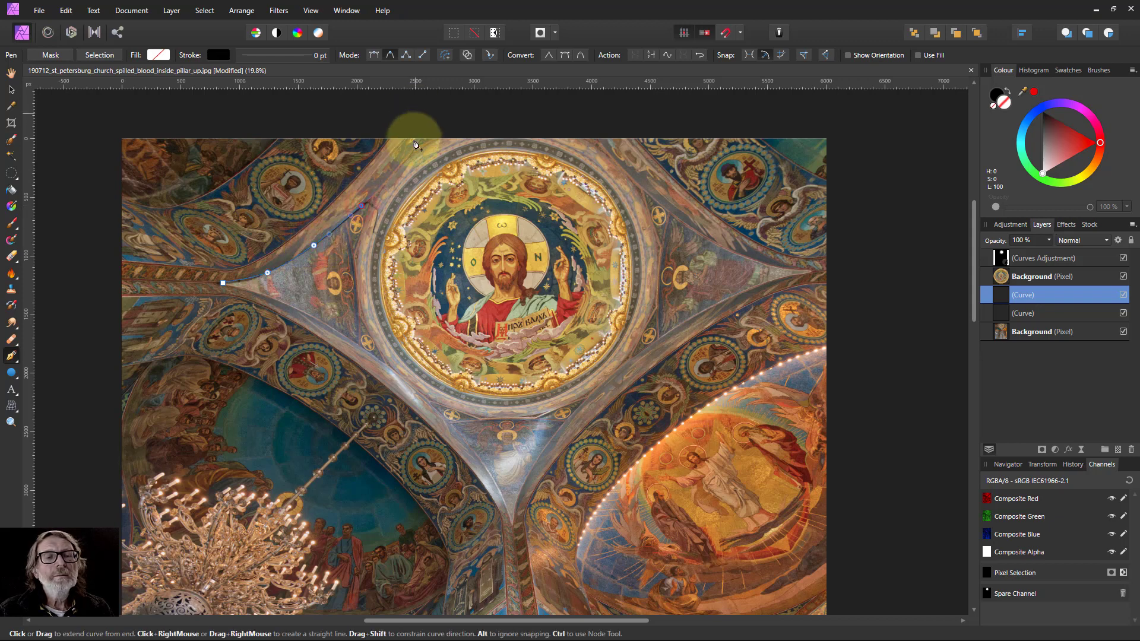
left_click(396, 168)
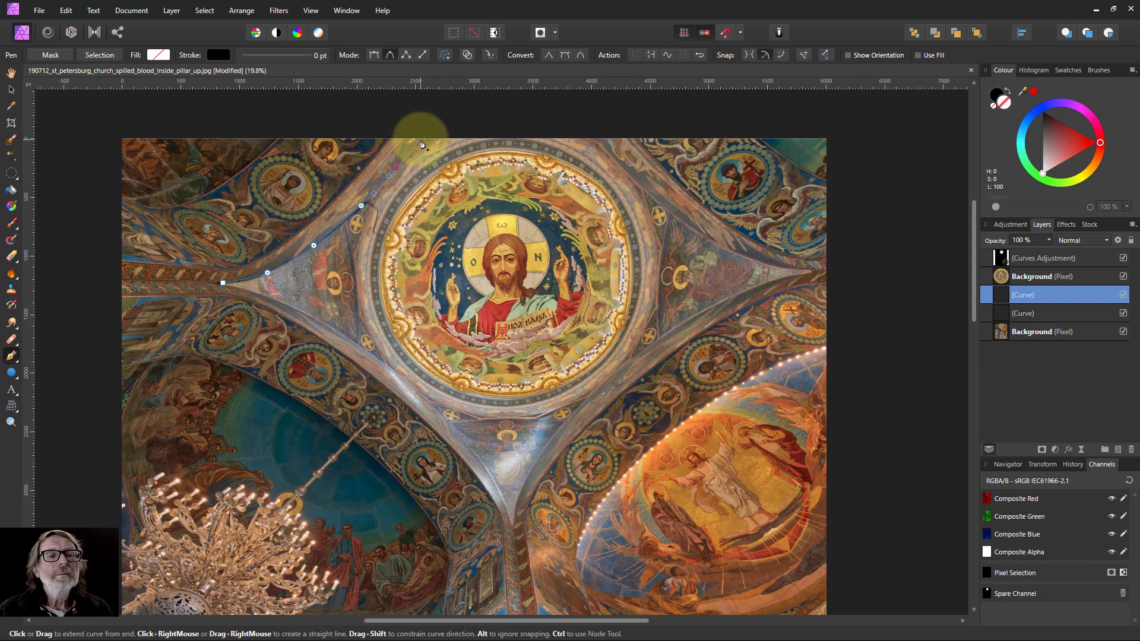
left_click(420, 141)
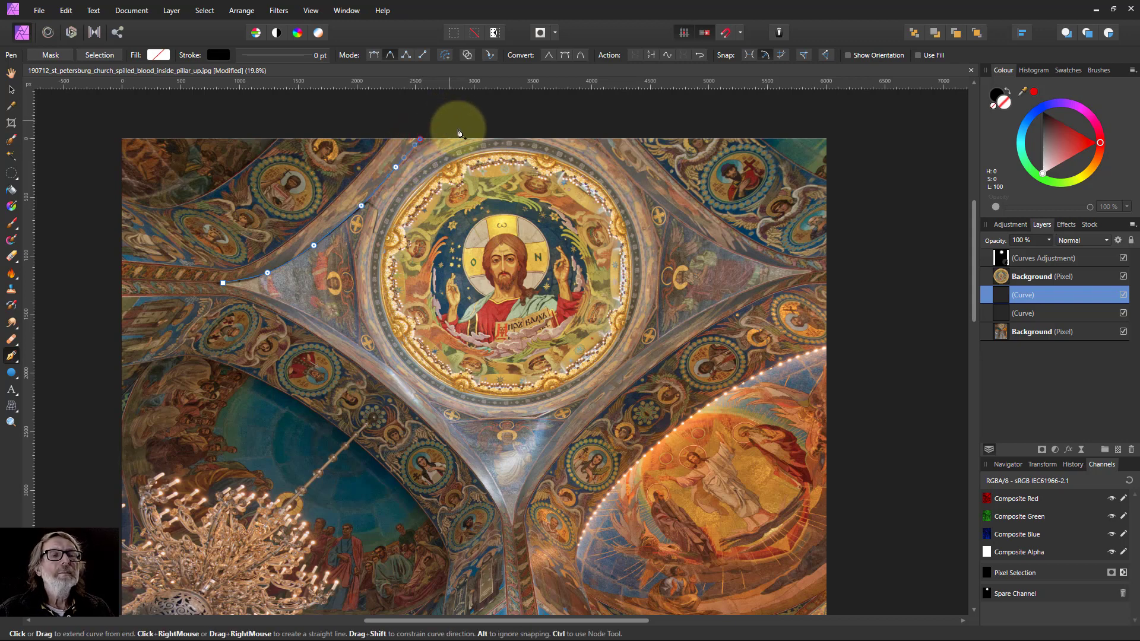
left_click(489, 126)
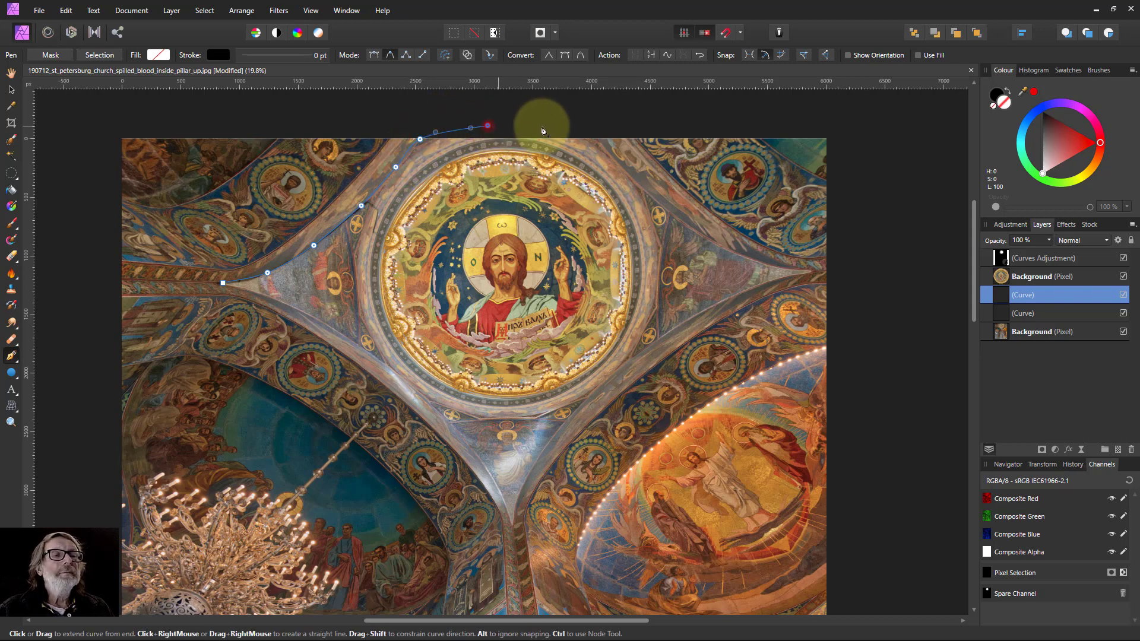
left_click(593, 134)
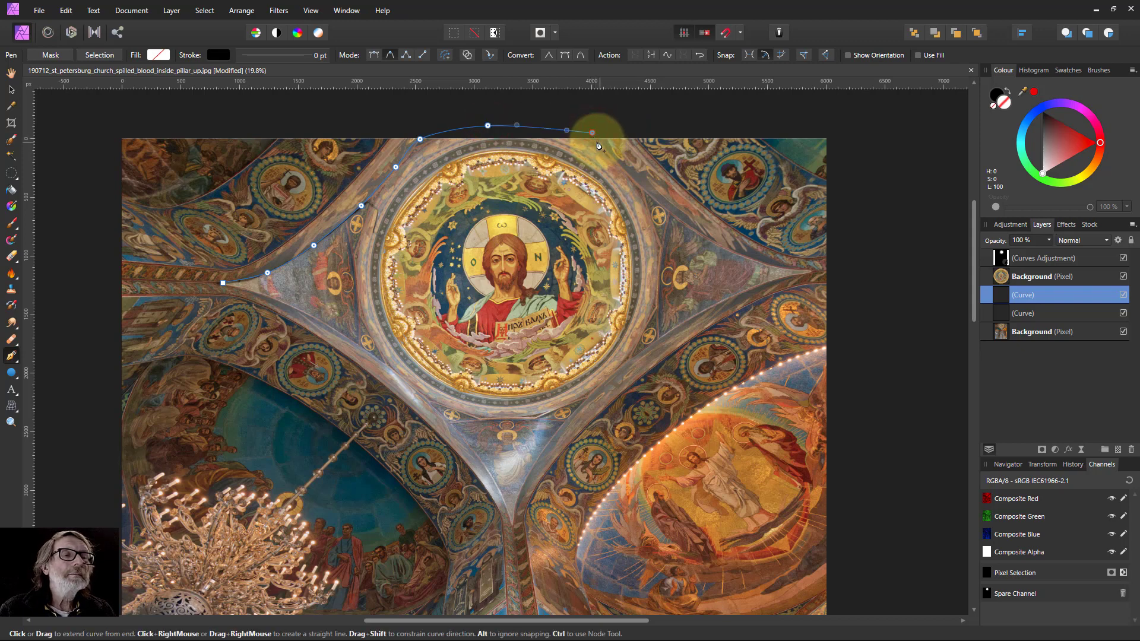
Extend the curve down the upper-right edge to the dome's right point, keeping Smart mode active.
left_click(596, 140)
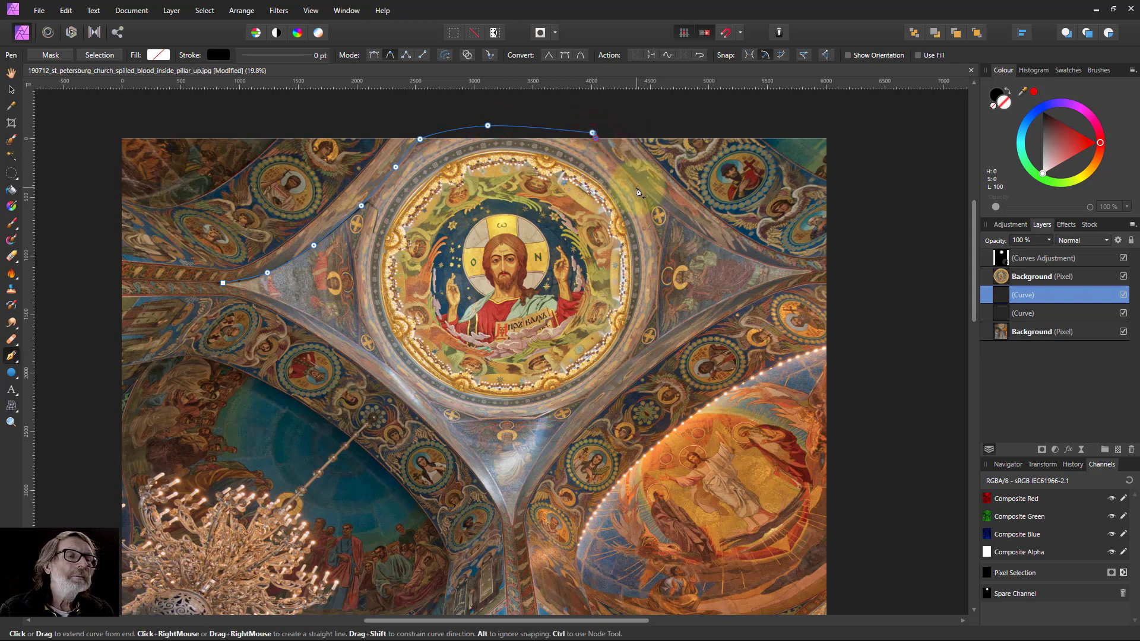
left_click(638, 184)
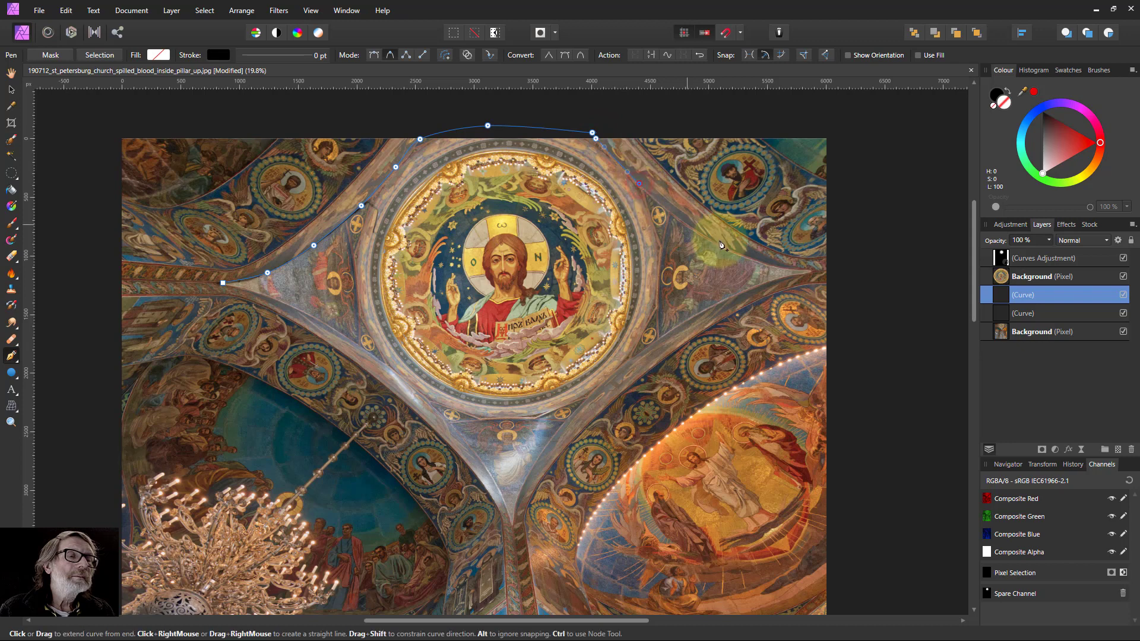
left_click(683, 222)
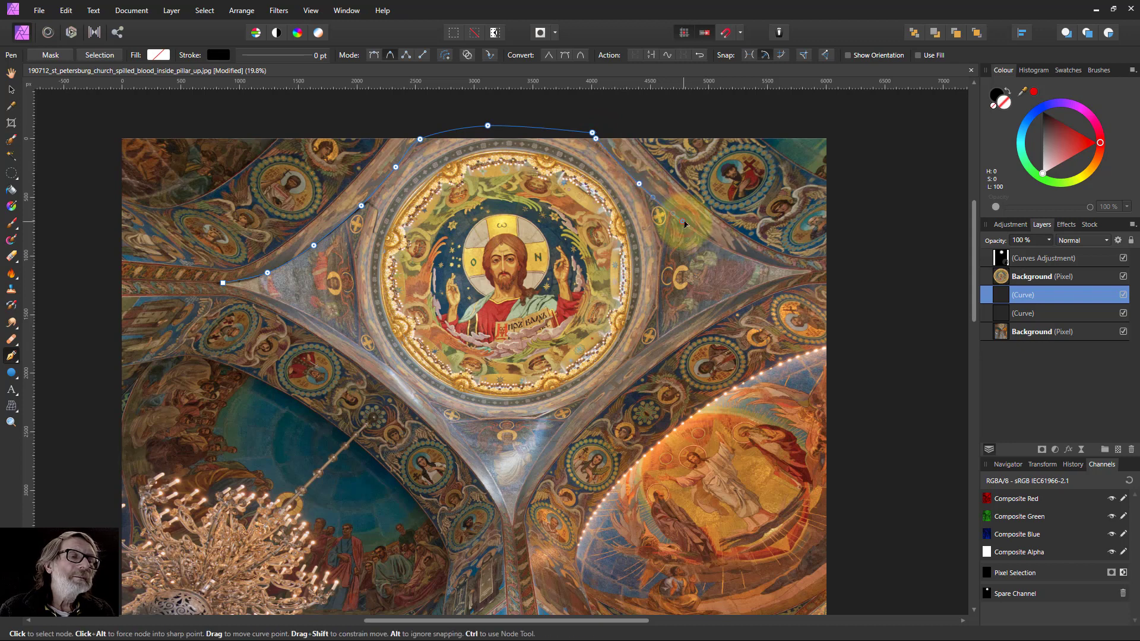
left_click(729, 250)
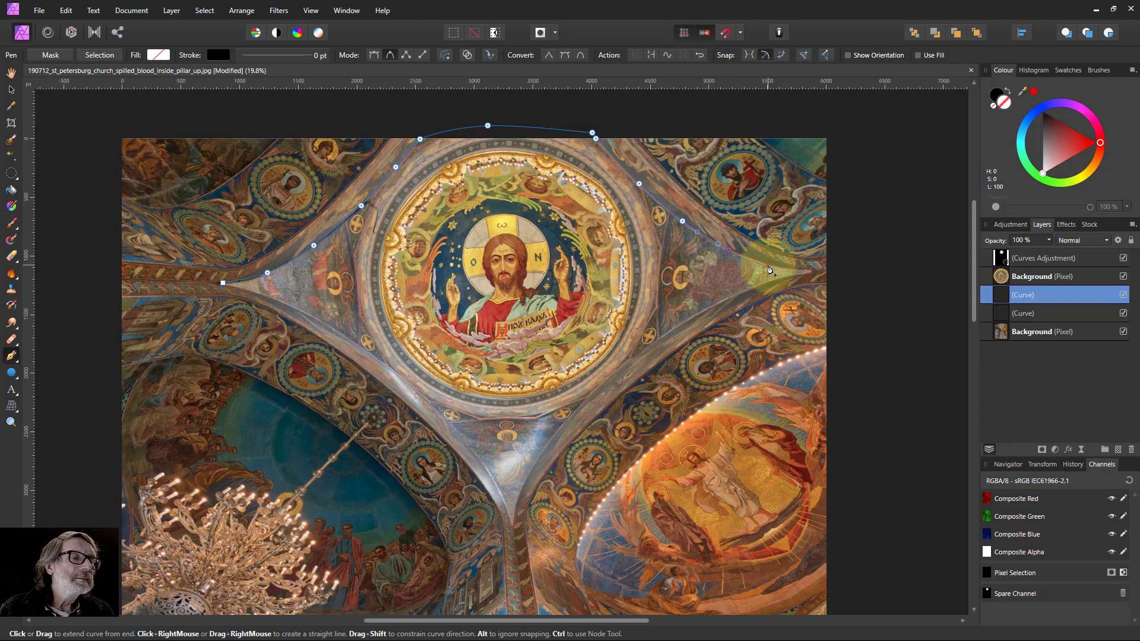
left_click(767, 266)
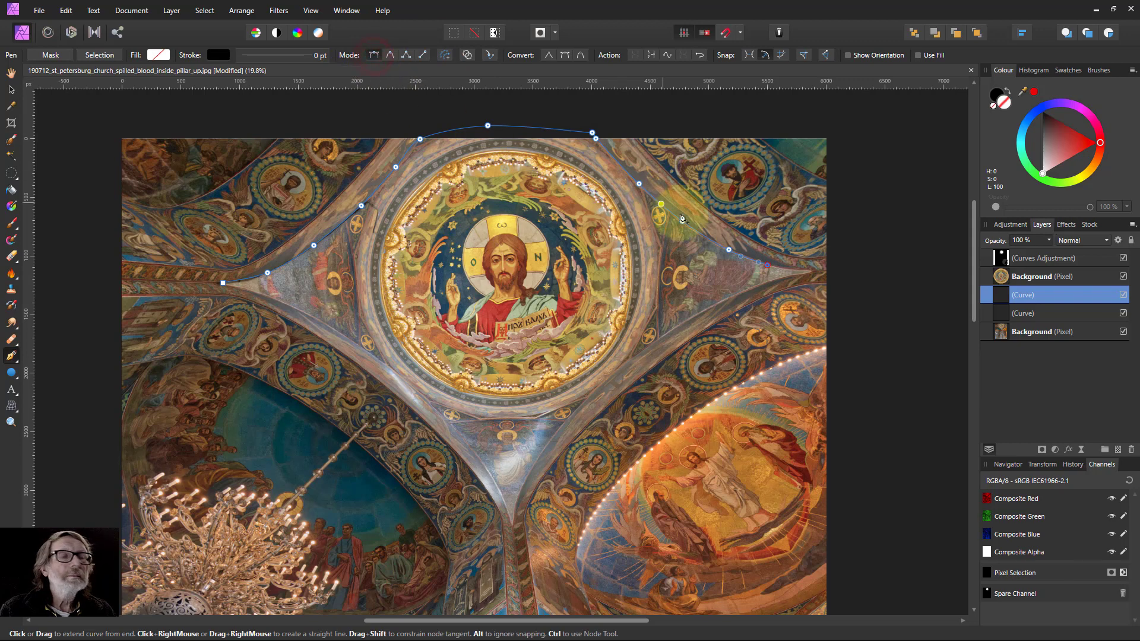
left_click(811, 271)
left_click(390, 55)
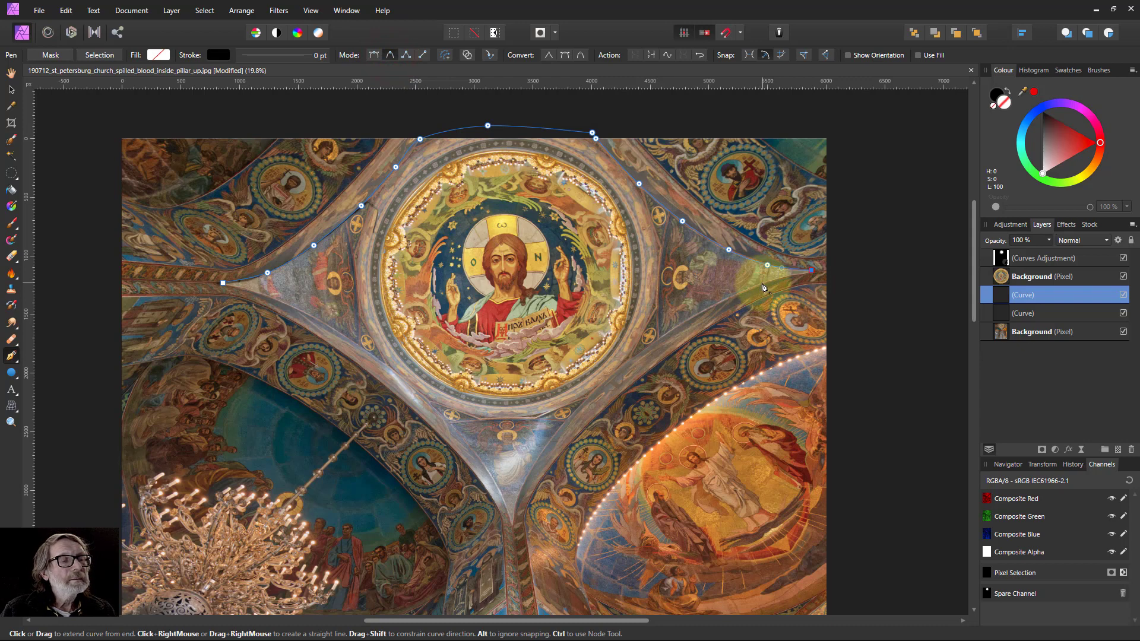
Continue the curve from the right point down the lower-right edge to the bottom point of the dome outline.
left_click(719, 301)
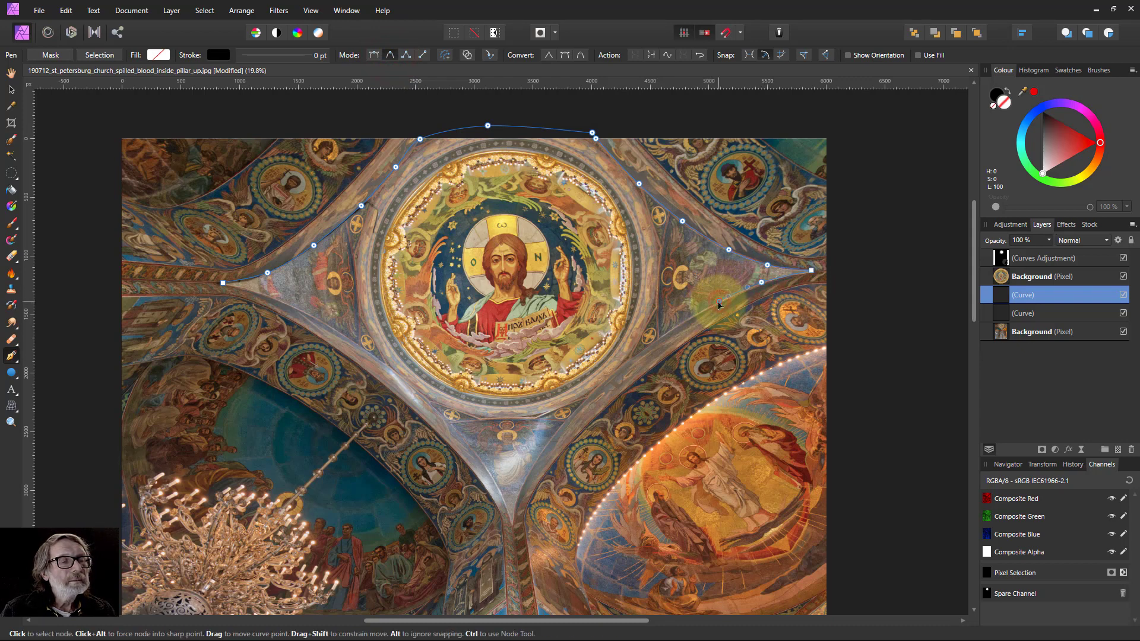
left_click(678, 325)
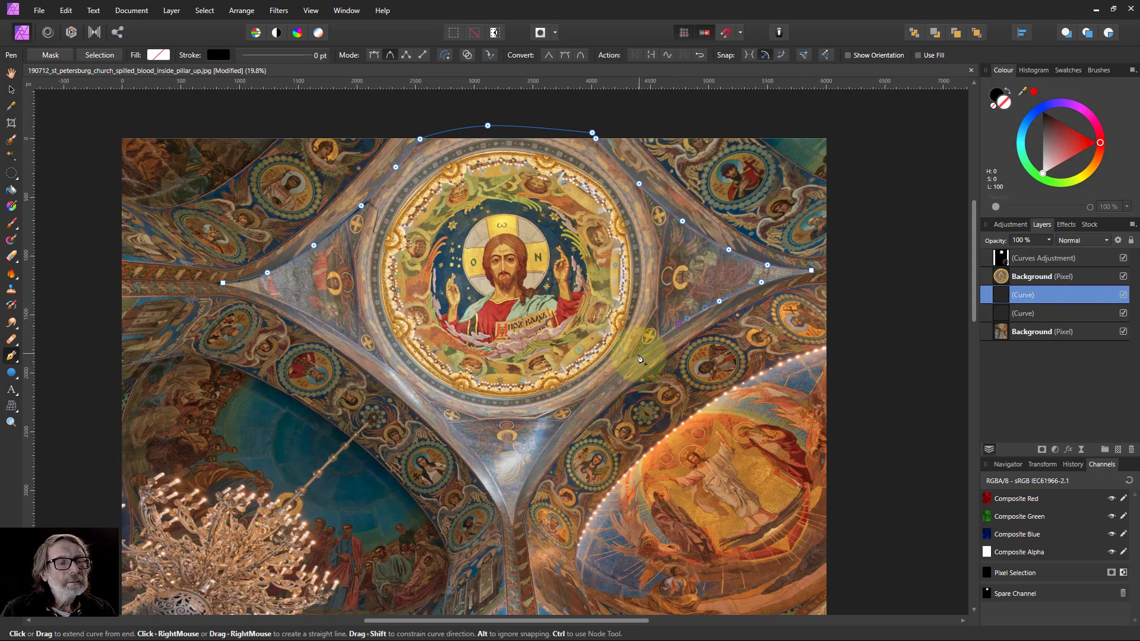
left_click(638, 356)
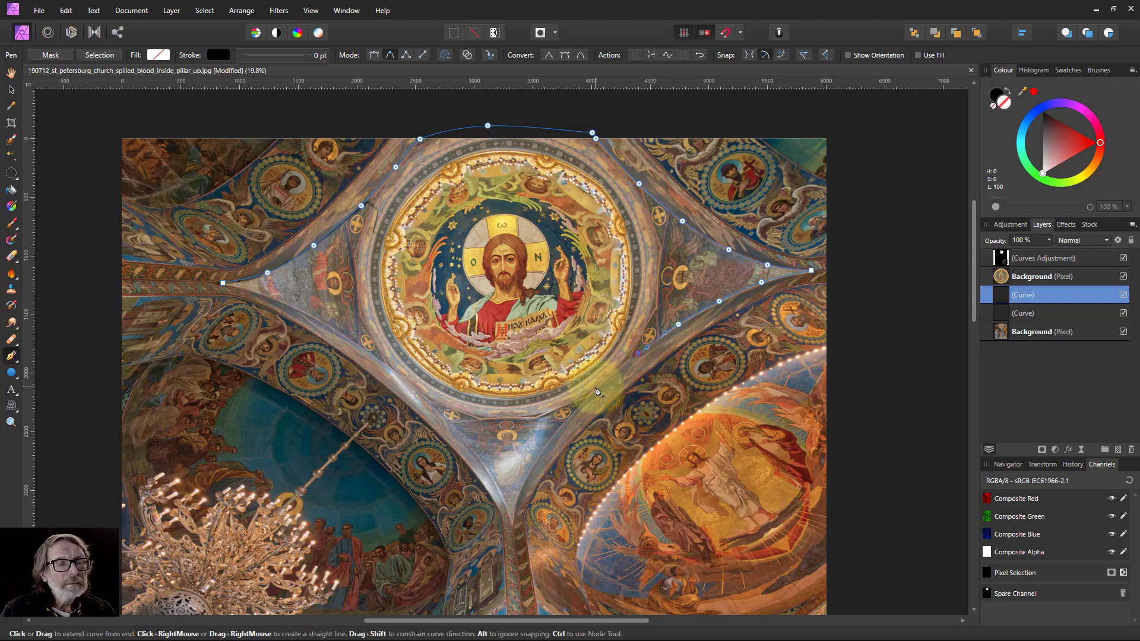
left_click(593, 388)
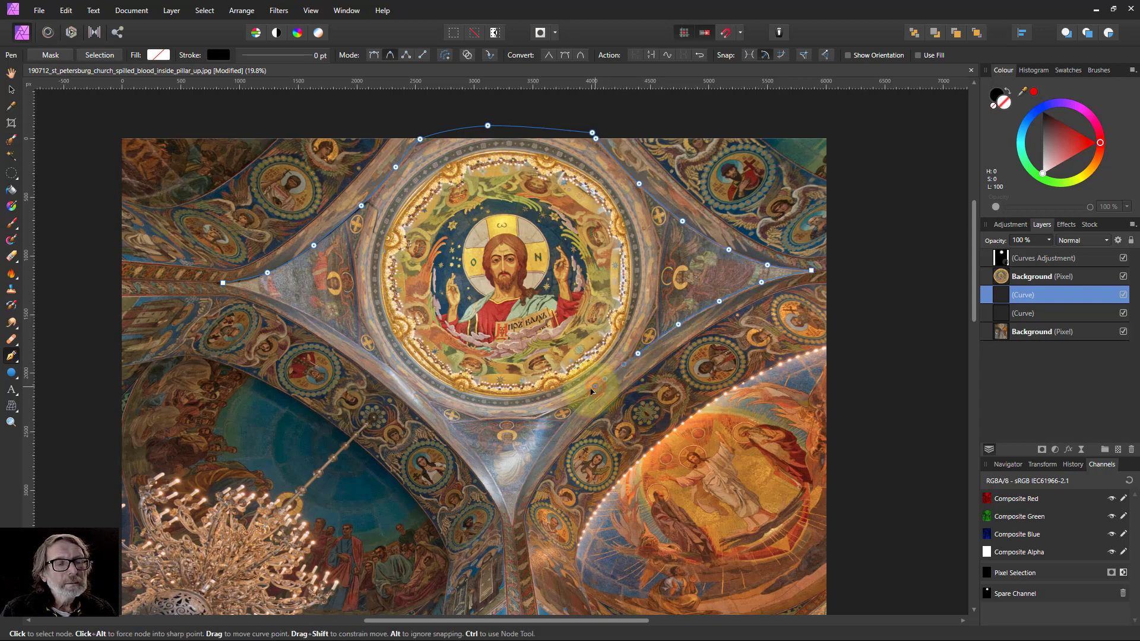
left_click(564, 423)
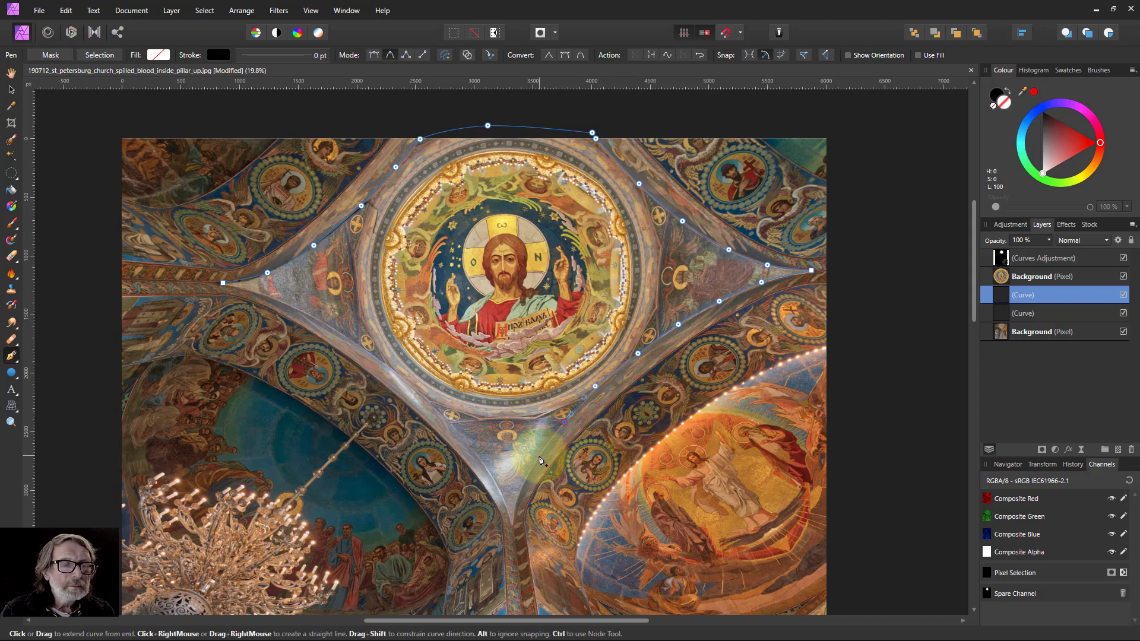
left_click(538, 456)
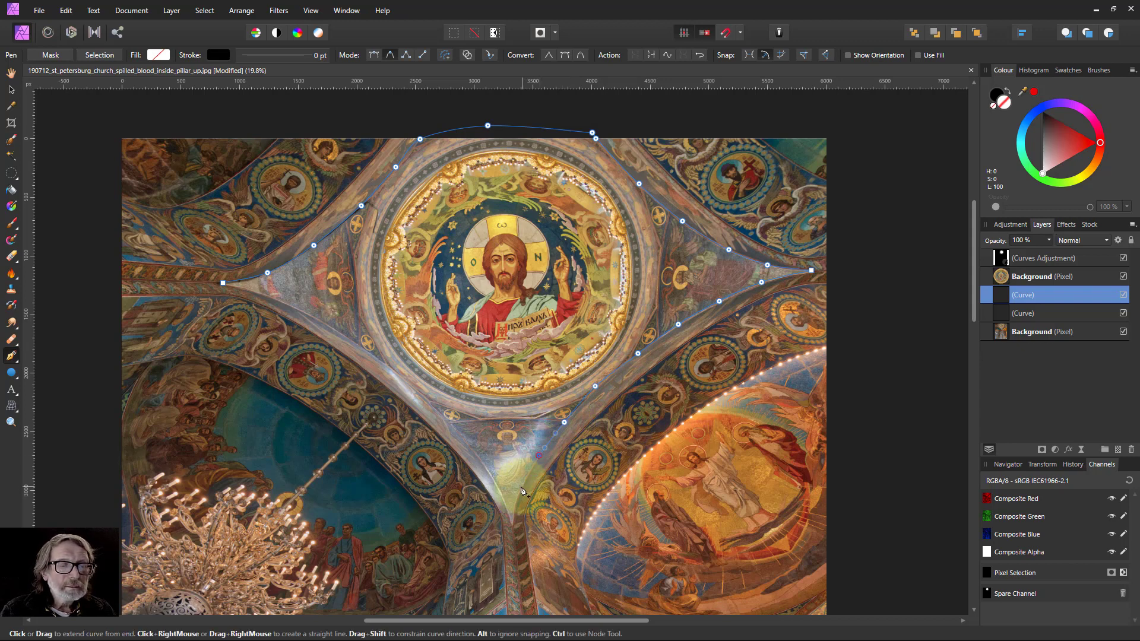
left_click(521, 488)
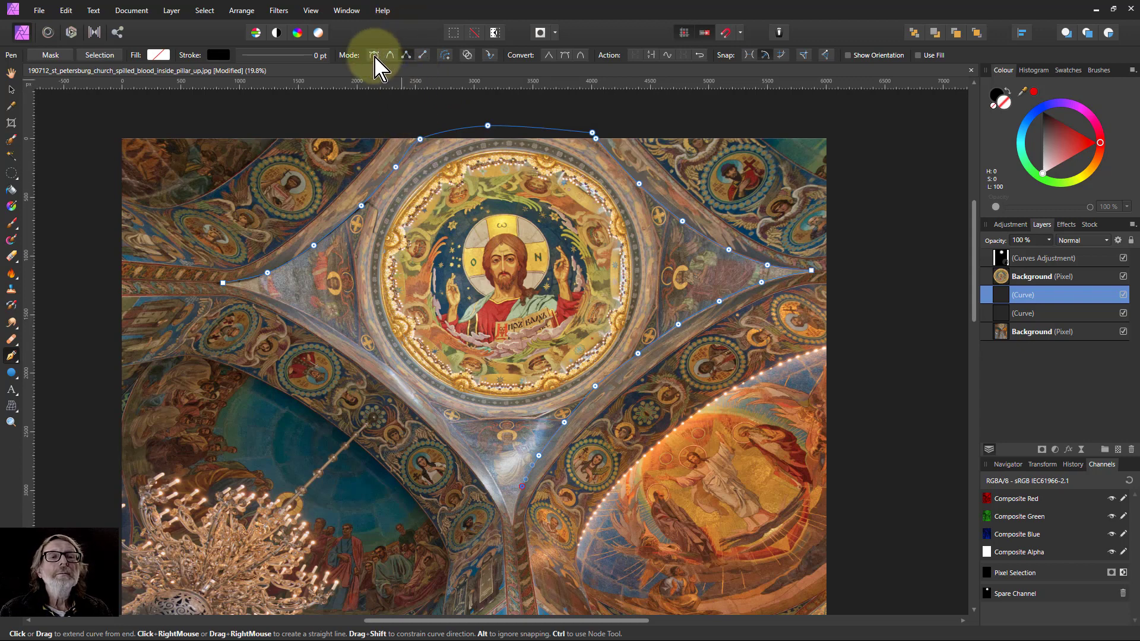
left_click(514, 526)
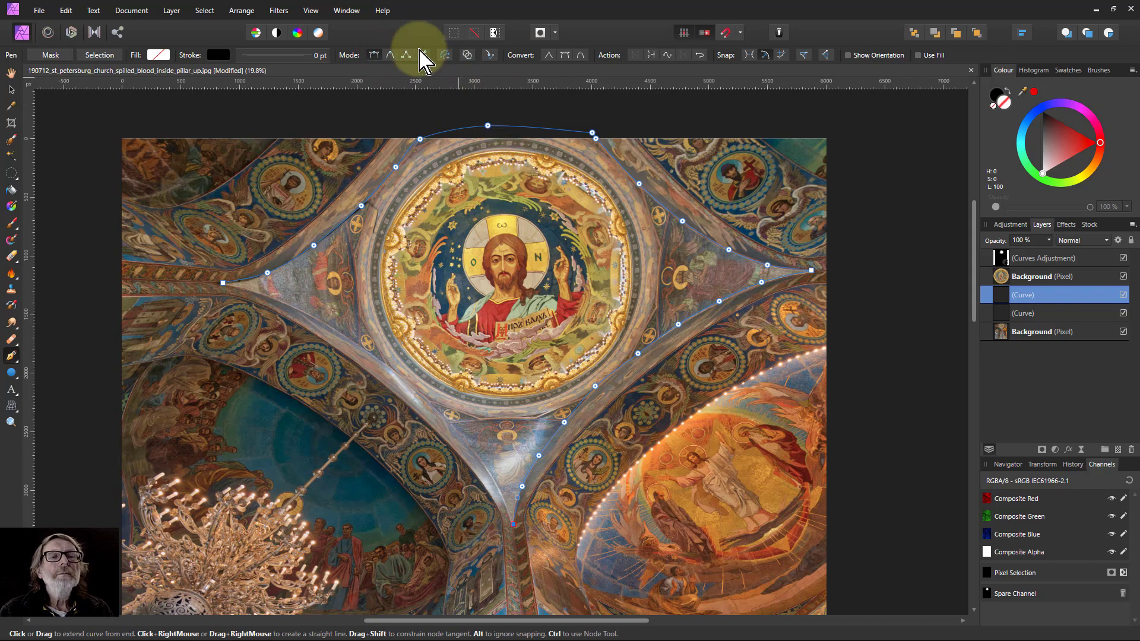
left_click(392, 55)
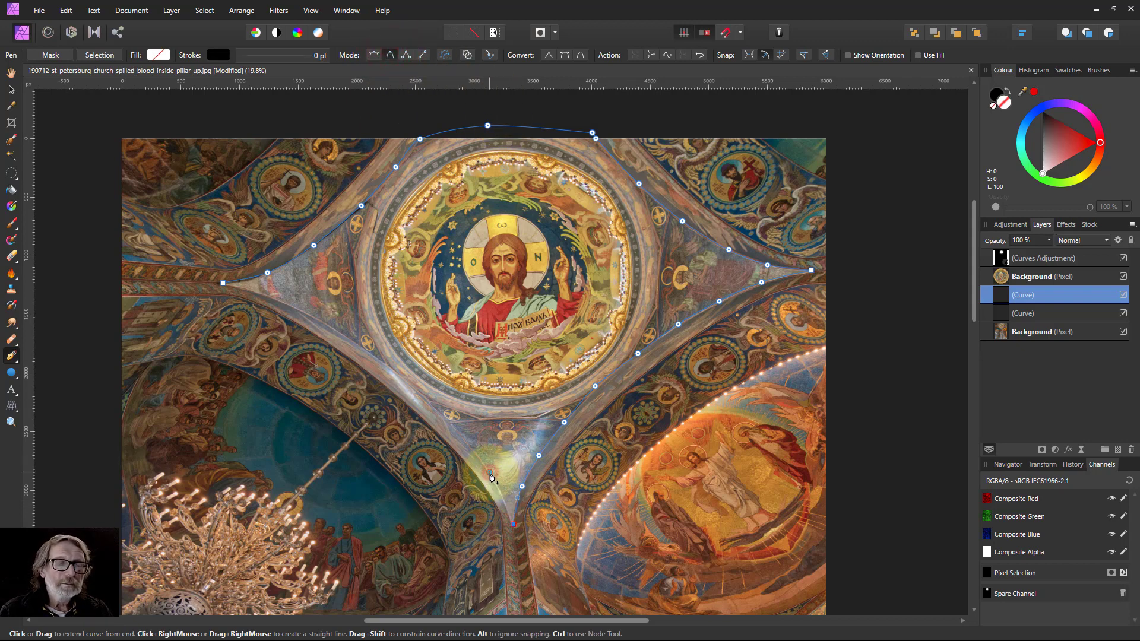
Trace the curve up the lower-left edge from the bottom point back to the left point, closing the dome outline.
left_click(490, 473)
left_click(447, 421)
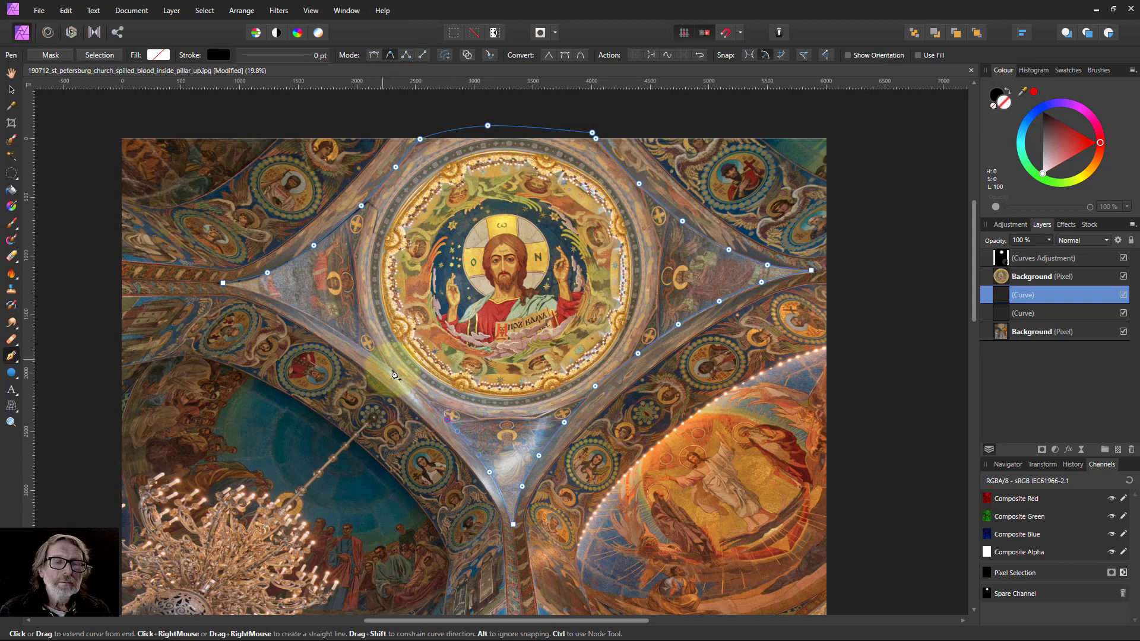
left_click(408, 382)
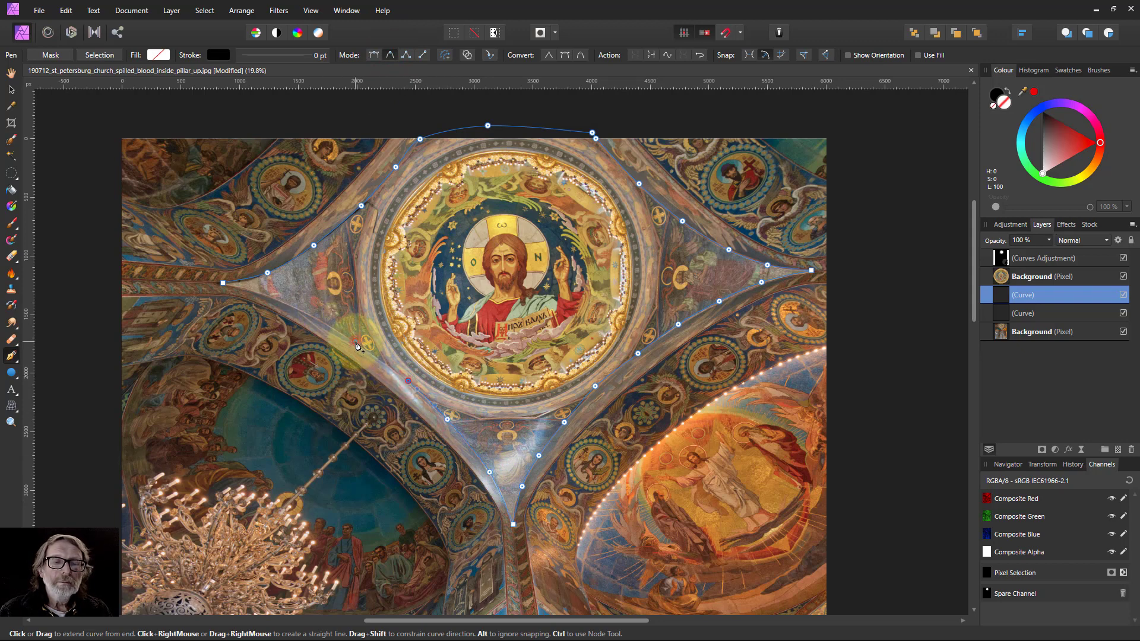
left_click(355, 343)
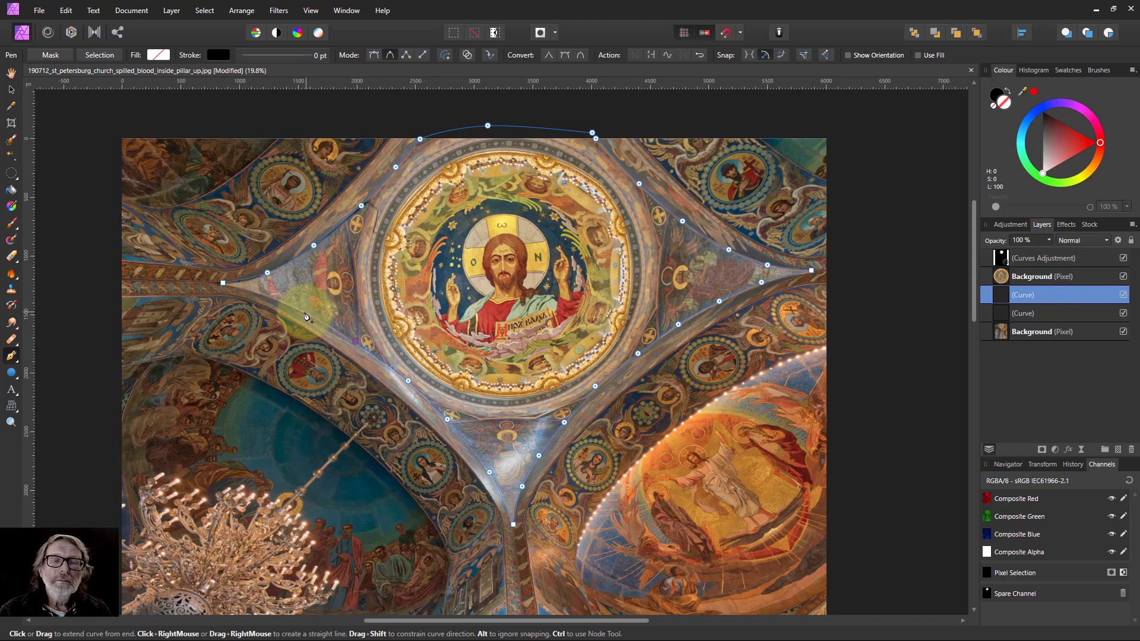
left_click(304, 313)
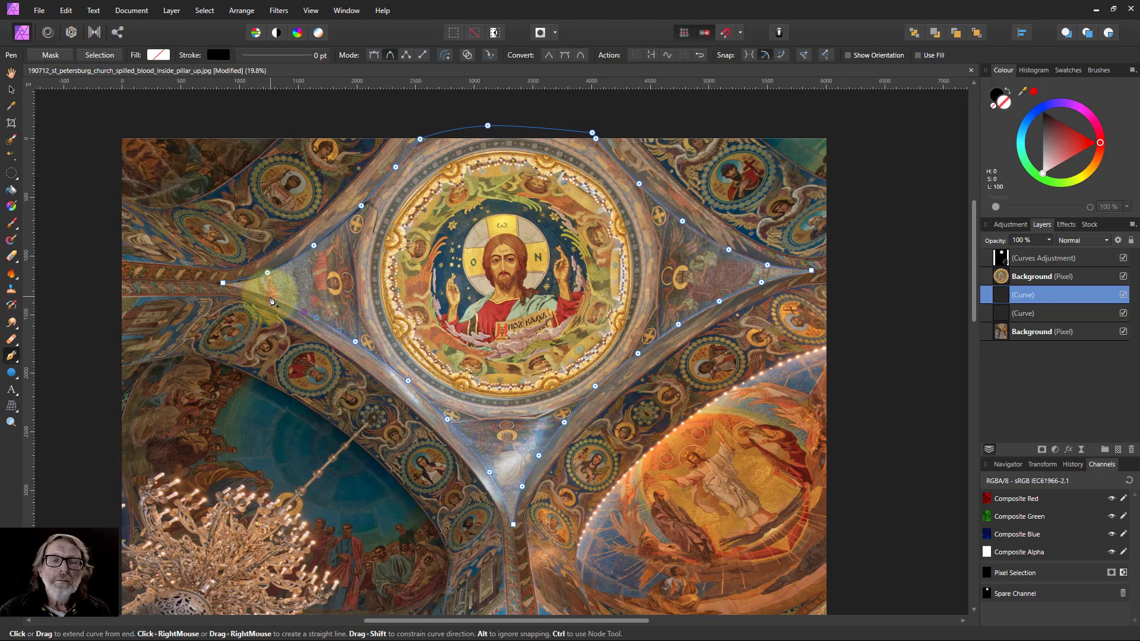
left_click(270, 296)
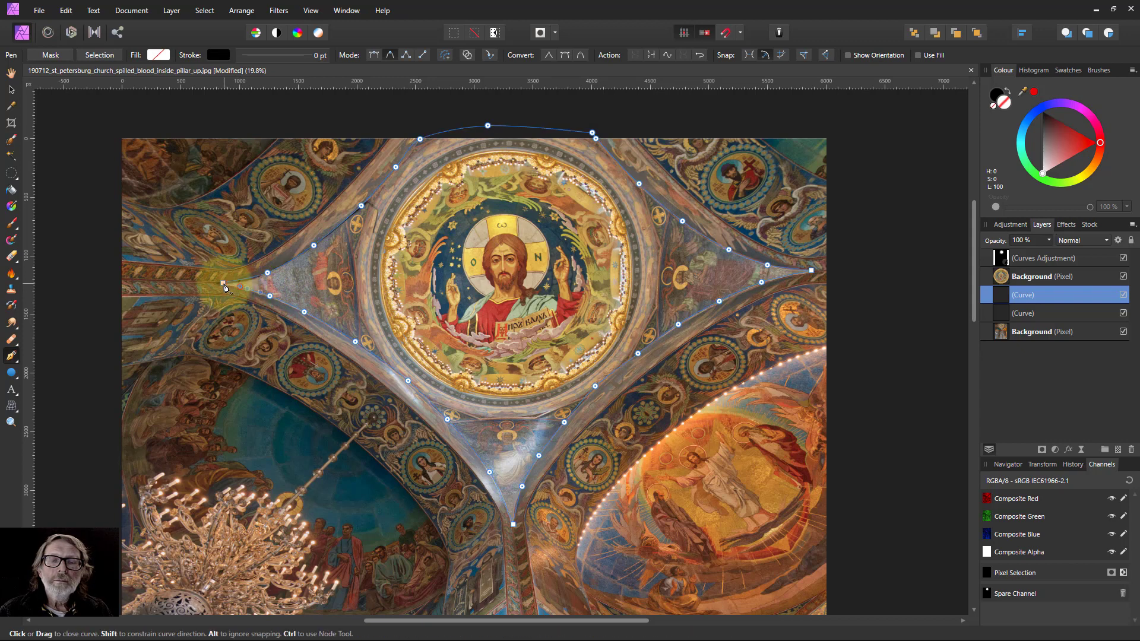
left_click(223, 284)
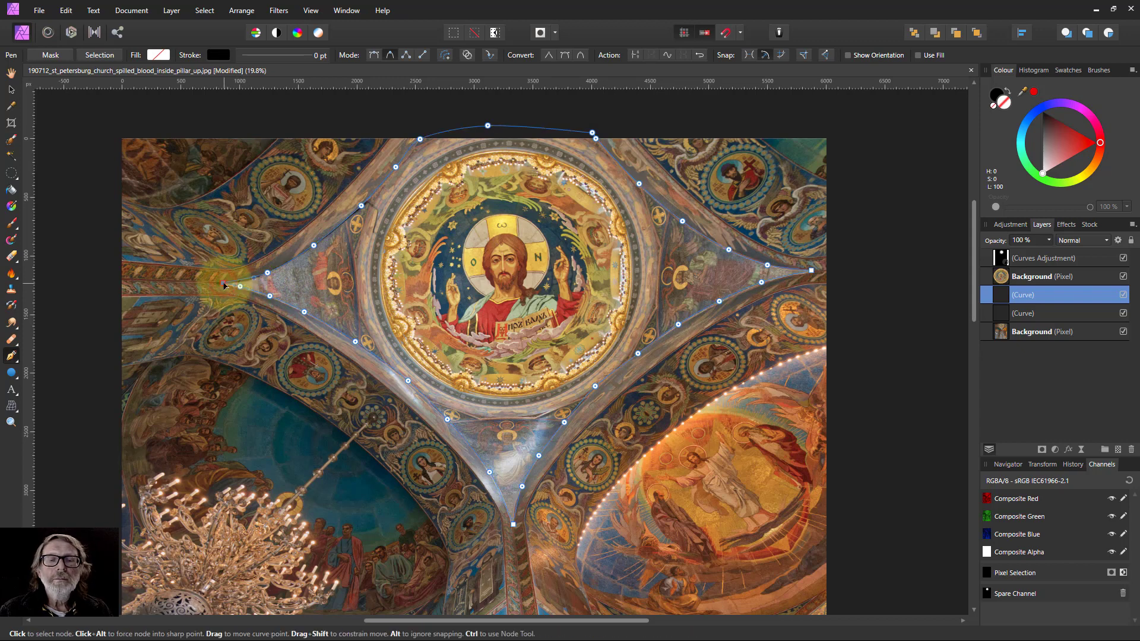
Fill the closed curve with white.
left_click(161, 54)
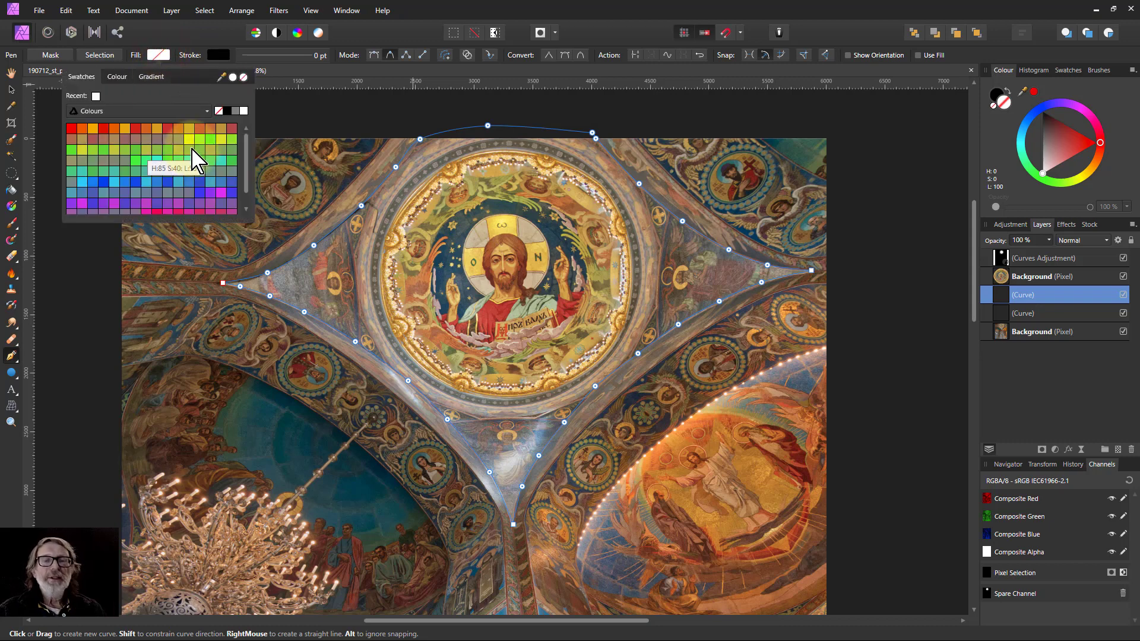
left_click(95, 96)
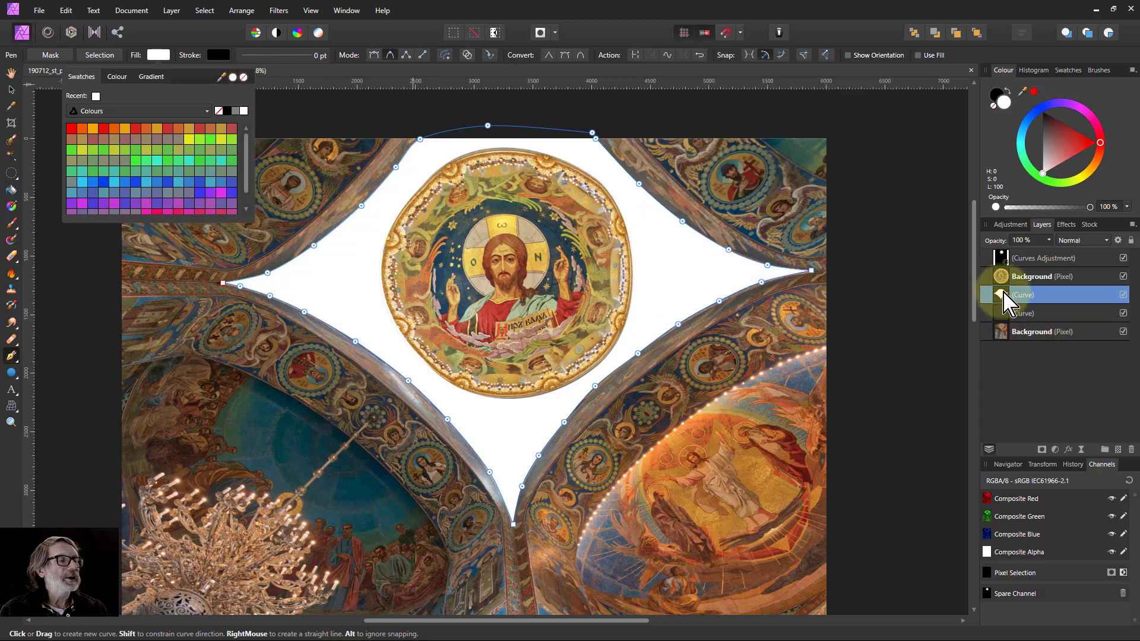
Add a Gaussian Blur layer effect with a 2 px radius to the curve.
left_click(1071, 449)
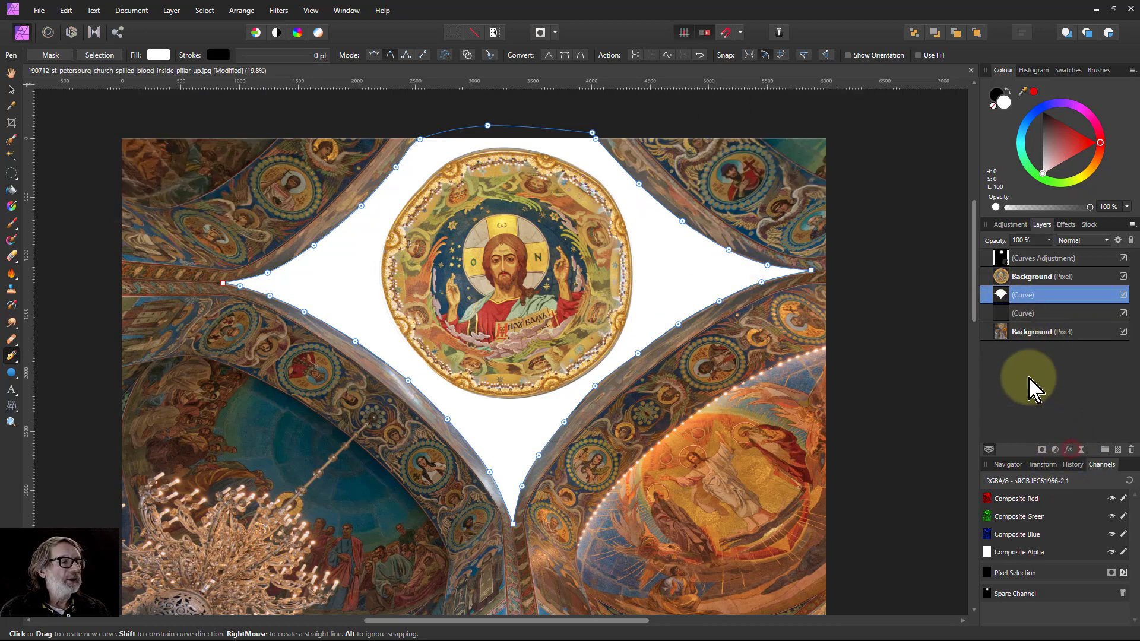
left_click(1069, 449)
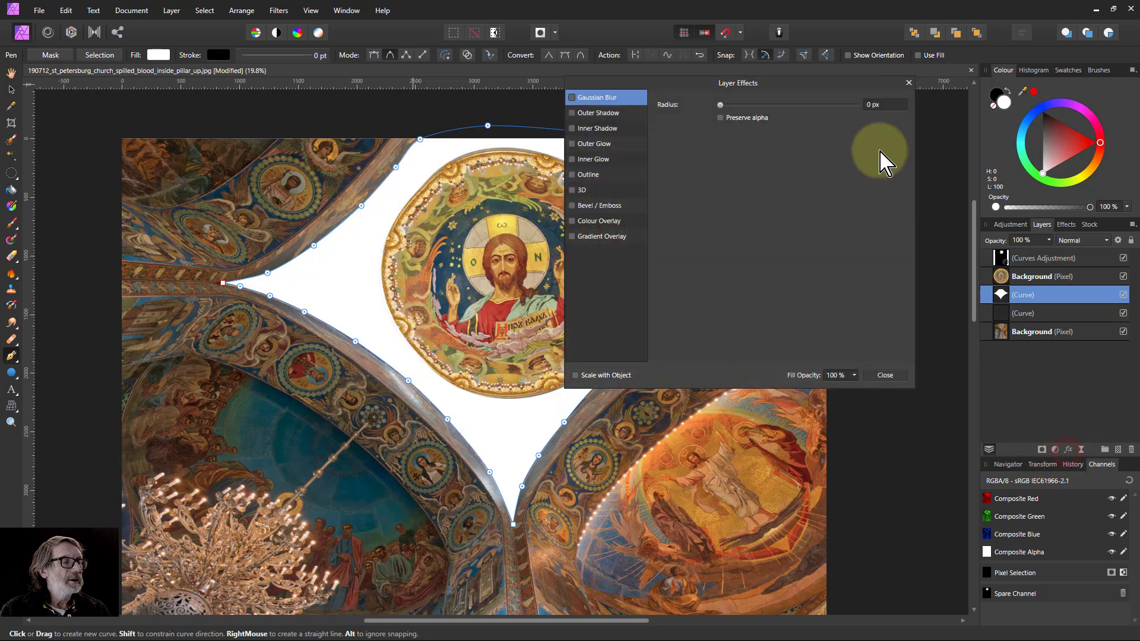
left_click(573, 97)
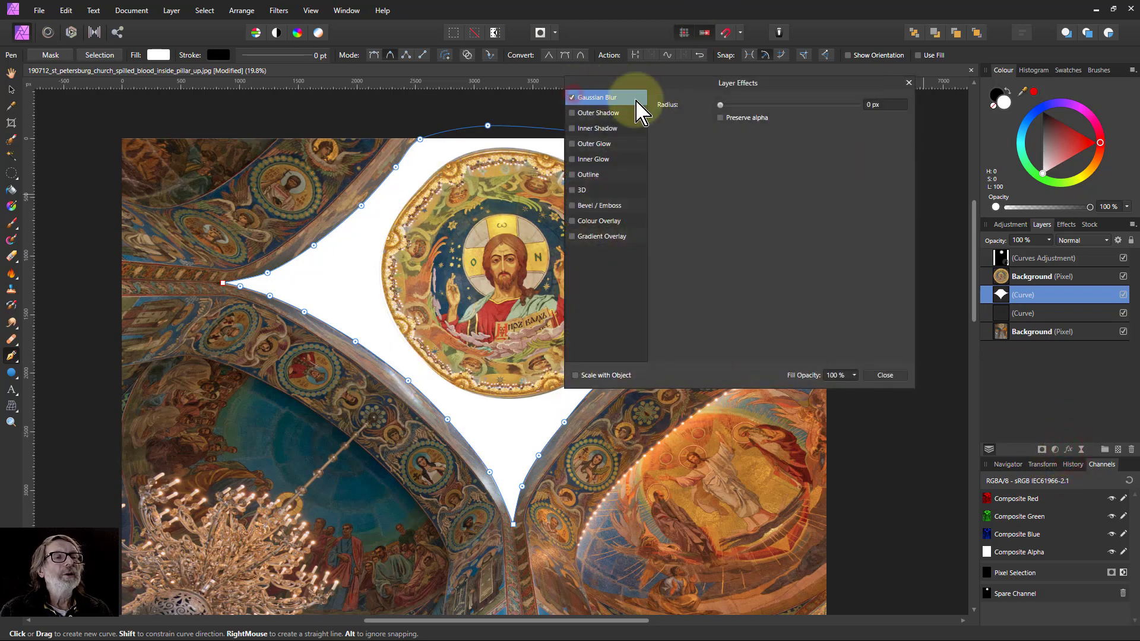
left_click(877, 106)
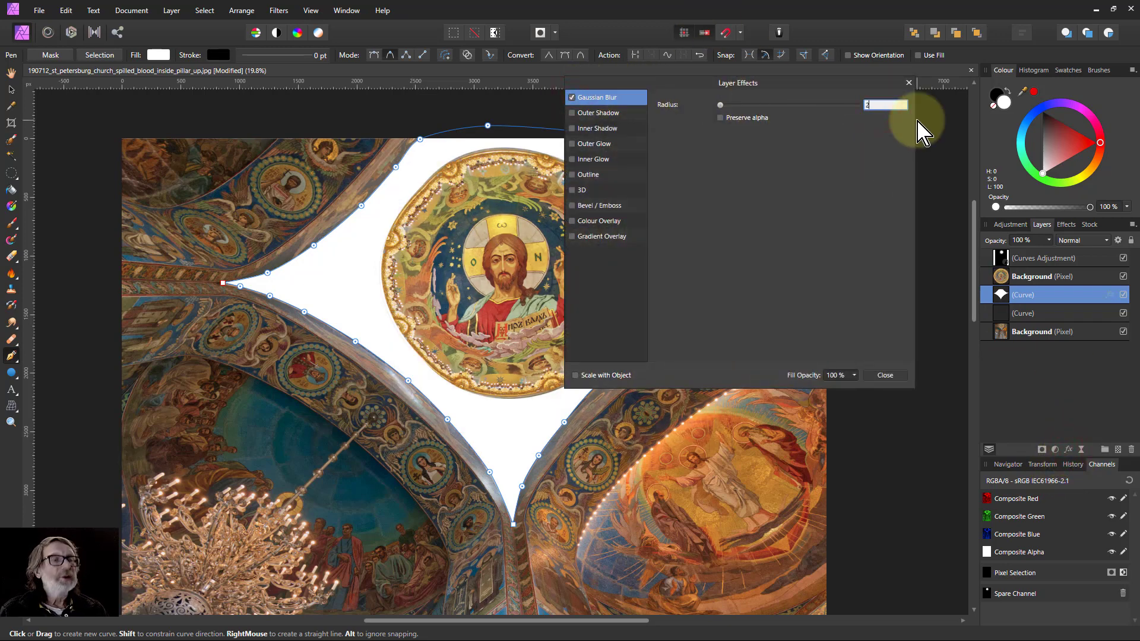
left_click(884, 375)
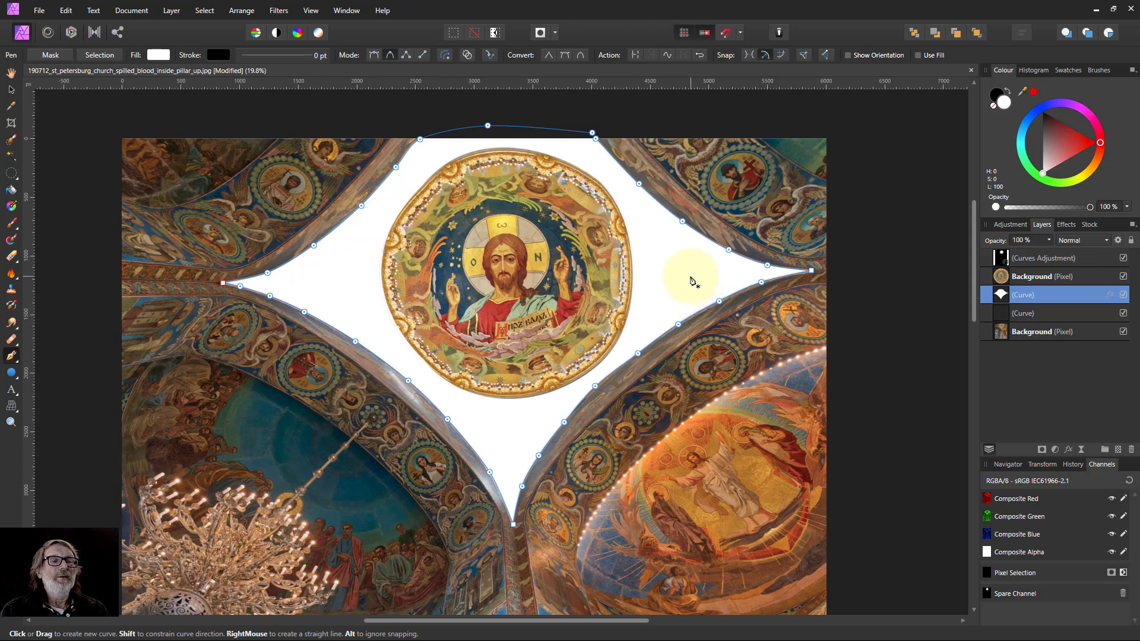
Delete the other, older curve layer.
left_click(1021, 314)
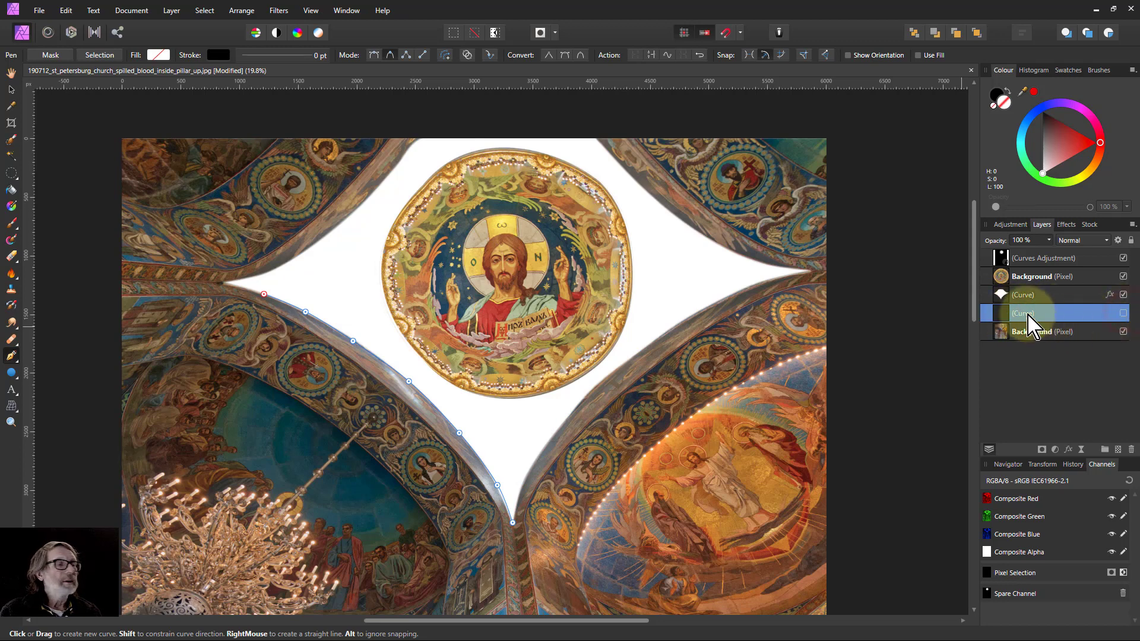
right_click(1003, 314)
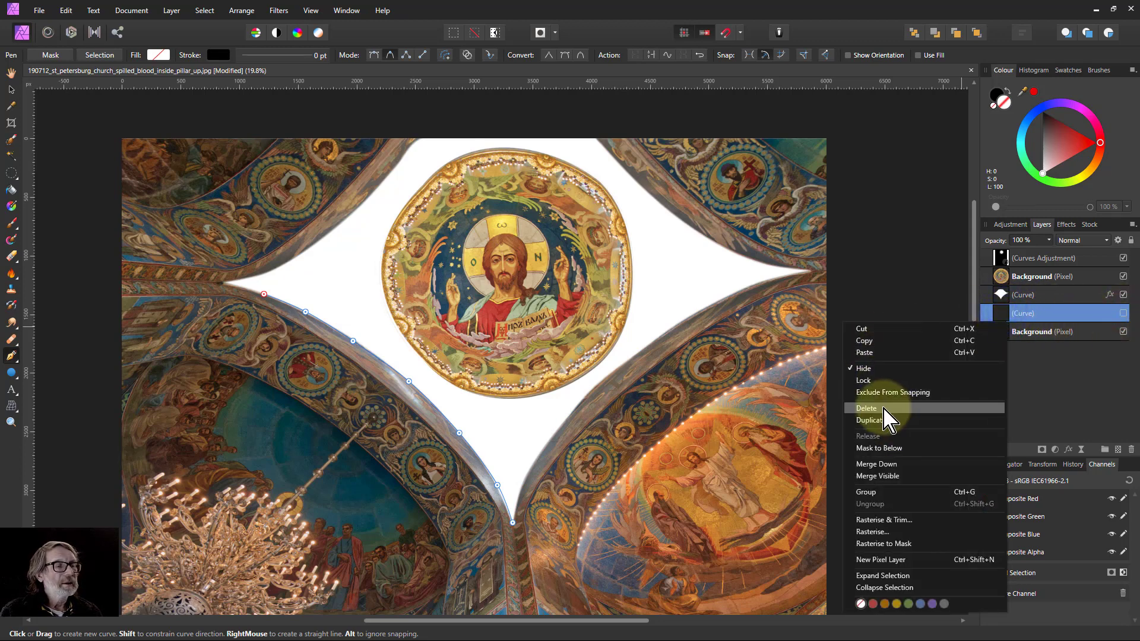
left_click(867, 409)
Set the filled curve layer's blend mode to Colour Burn.
left_click(1006, 295)
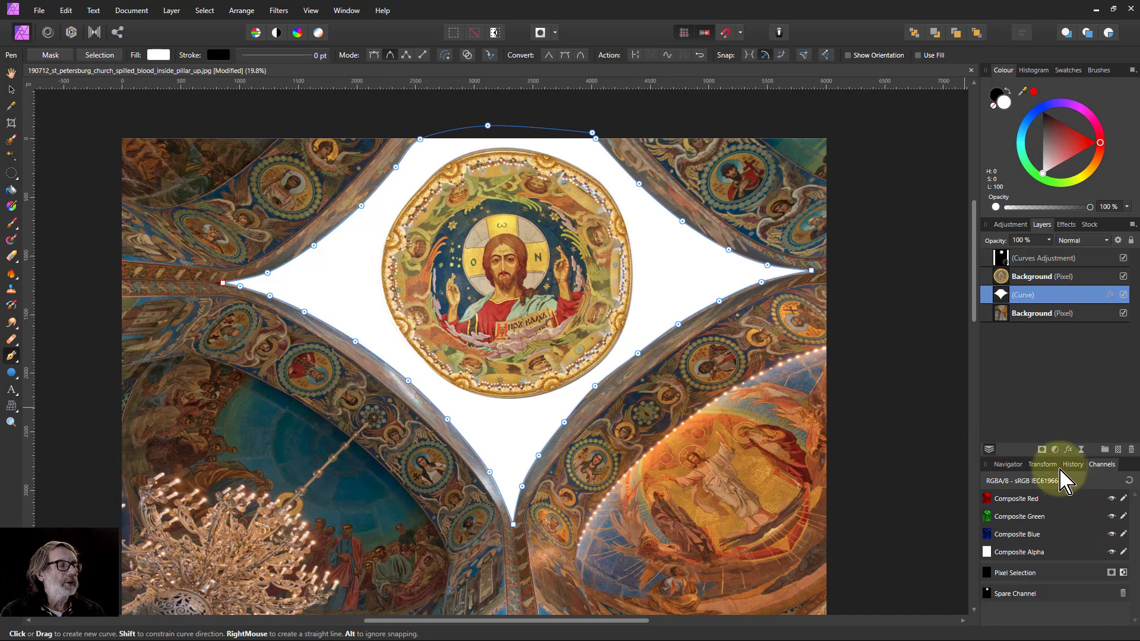
left_click(1090, 224)
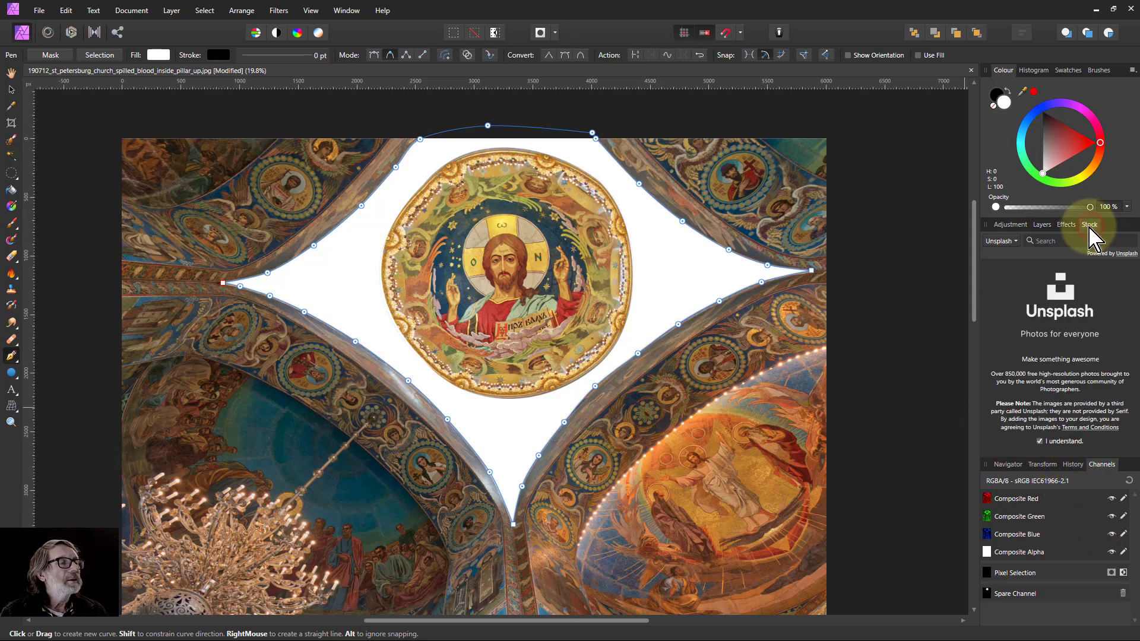
left_click(1042, 224)
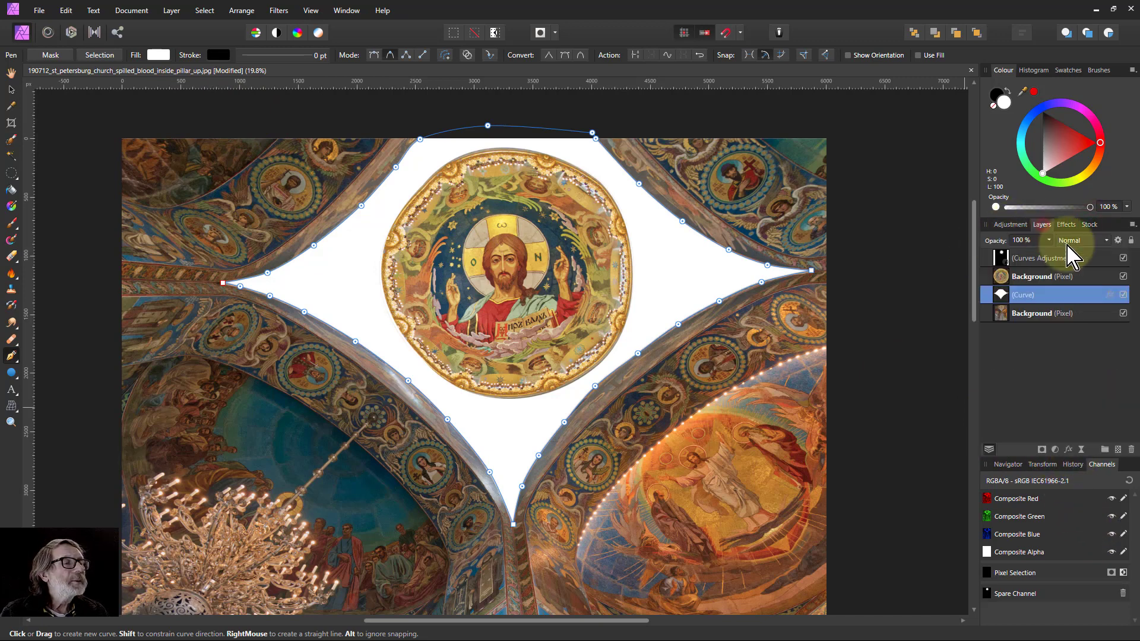
left_click(1083, 241)
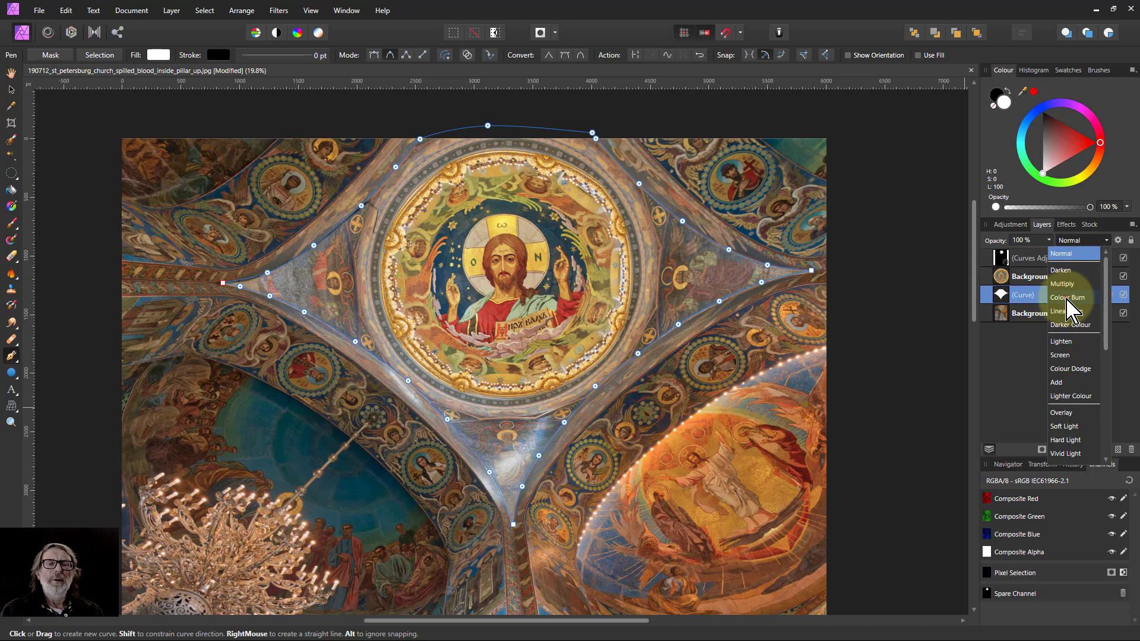
left_click(1066, 300)
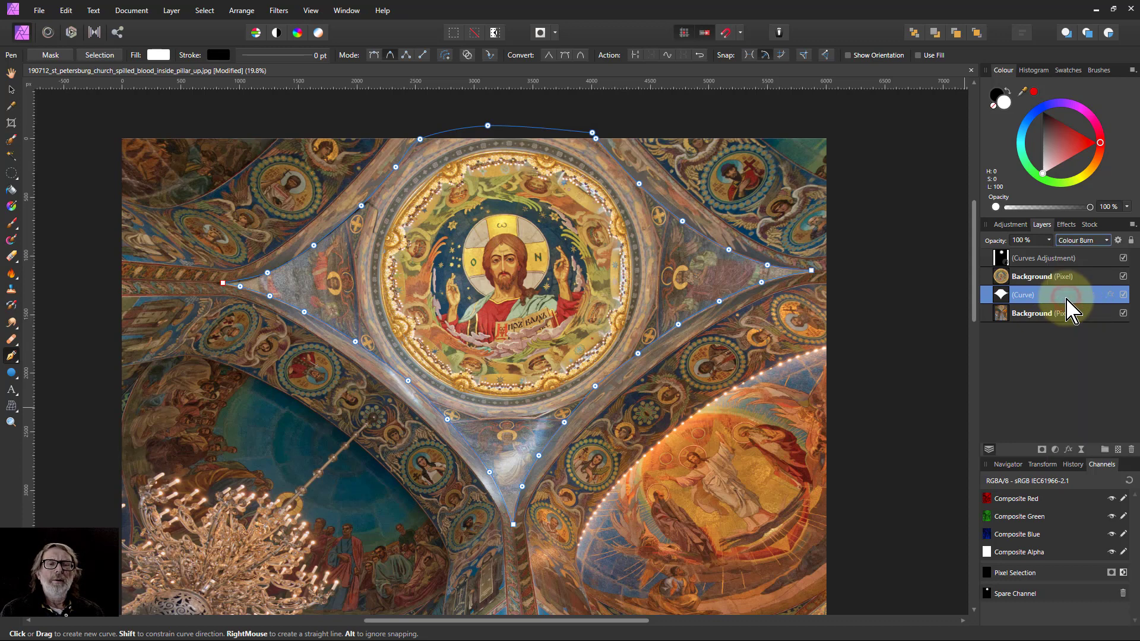
Change the curve's fill to a pale warm yellow (H 43, S 100, L 96).
left_click(157, 55)
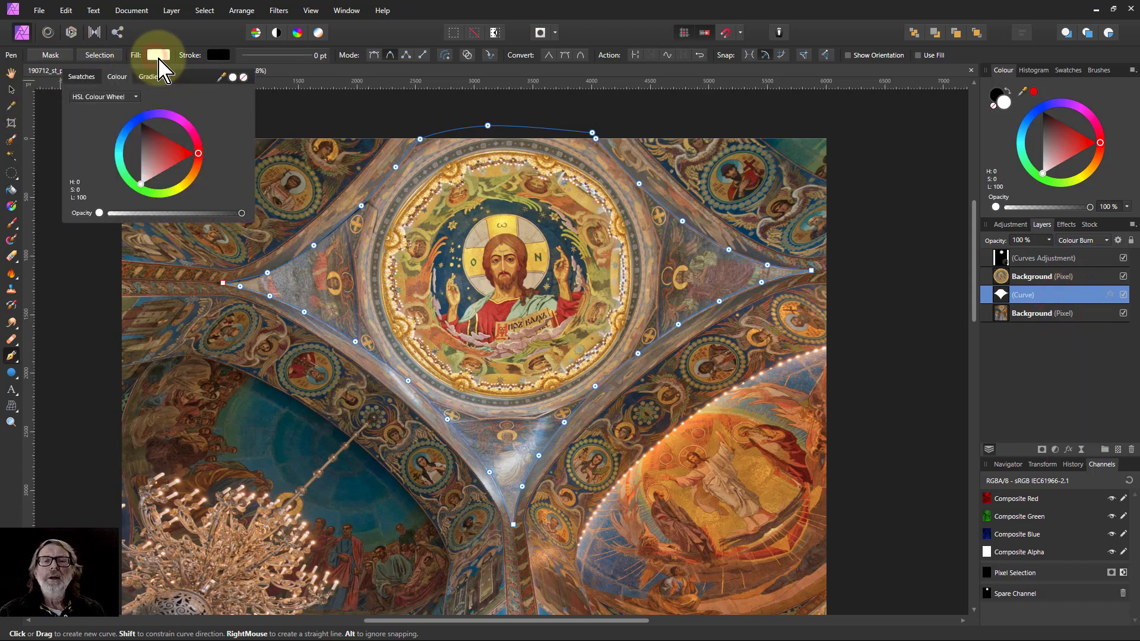
left_click(187, 180)
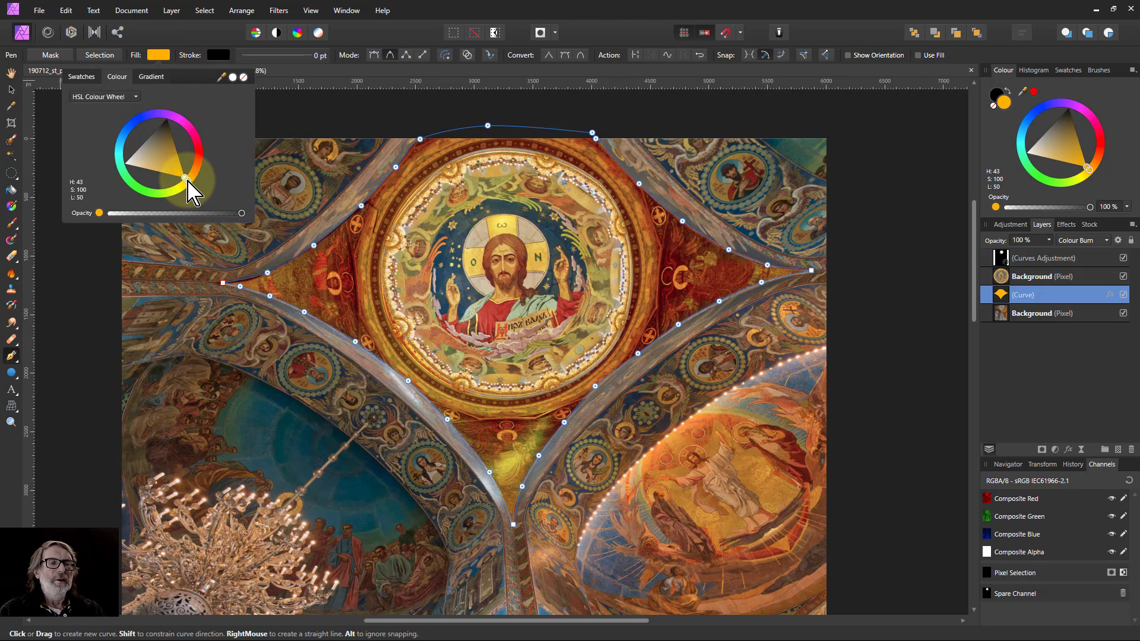
mouse_move(170, 173)
left_mouse_down()
mouse_move(101, 160)
mouse_move(135, 176)
mouse_move(119, 176)
left_mouse_up()
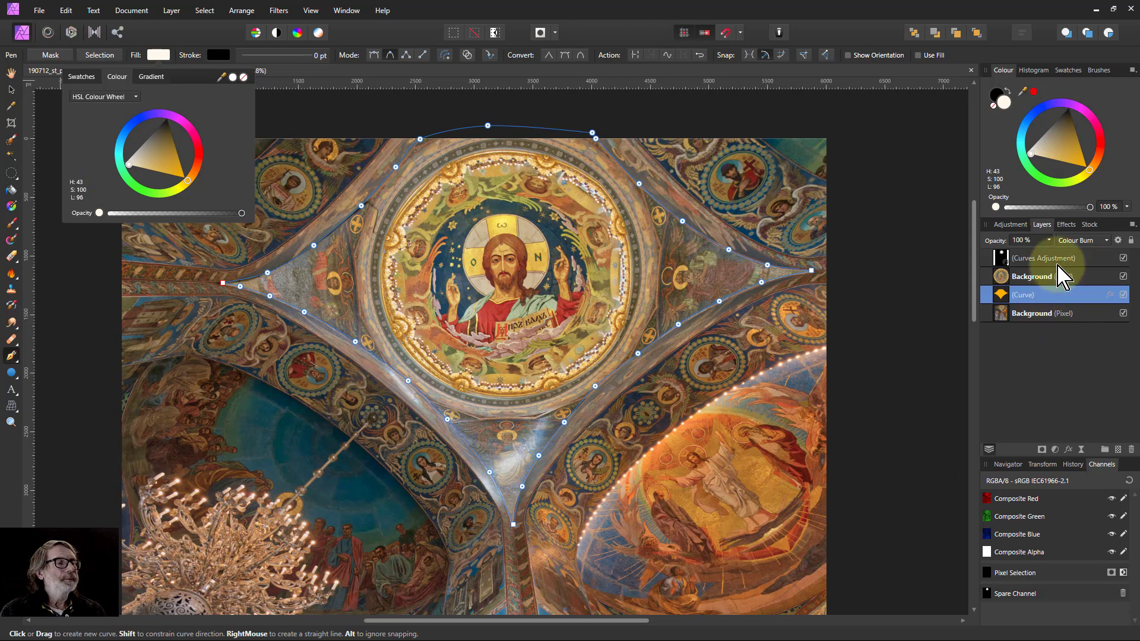
left_click(1094, 241)
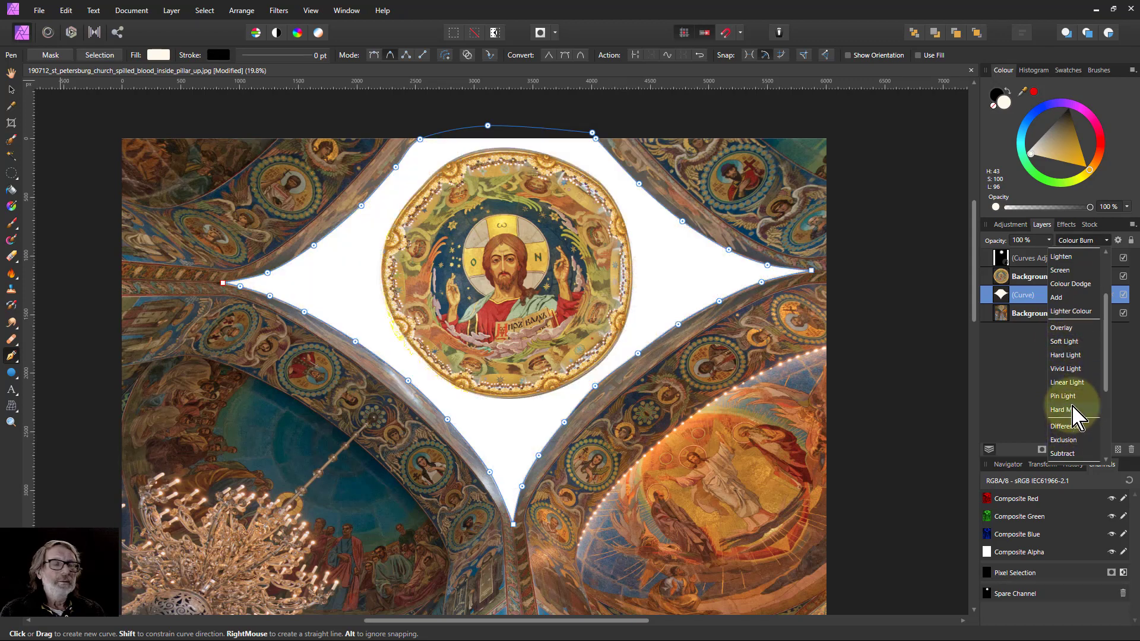
scroll(1082, 256, "up", 3)
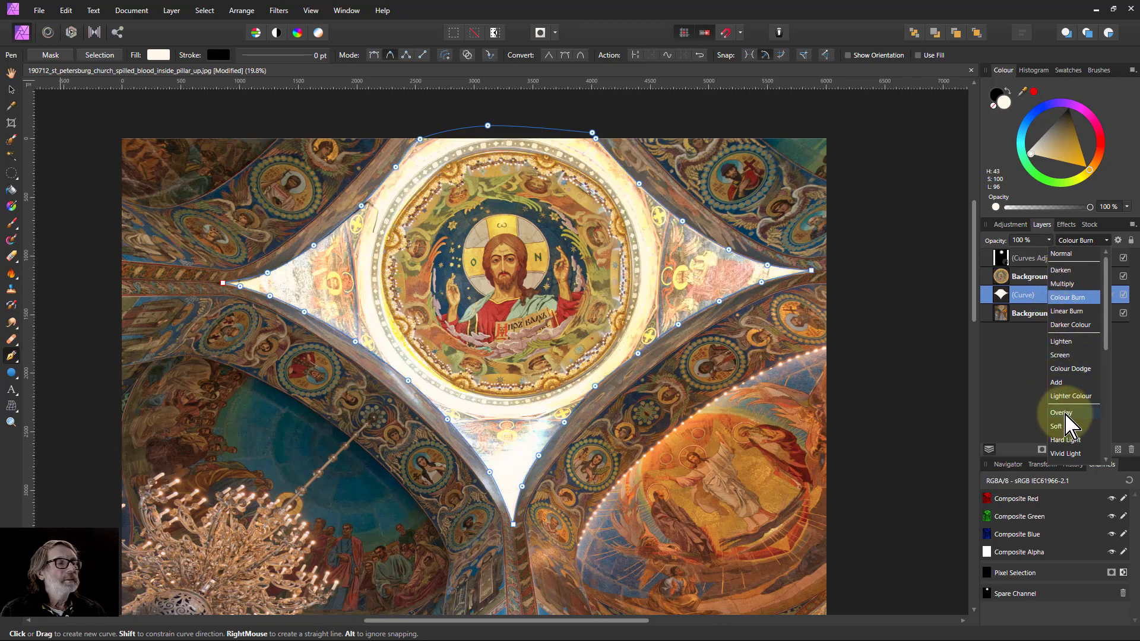
left_click(1067, 298)
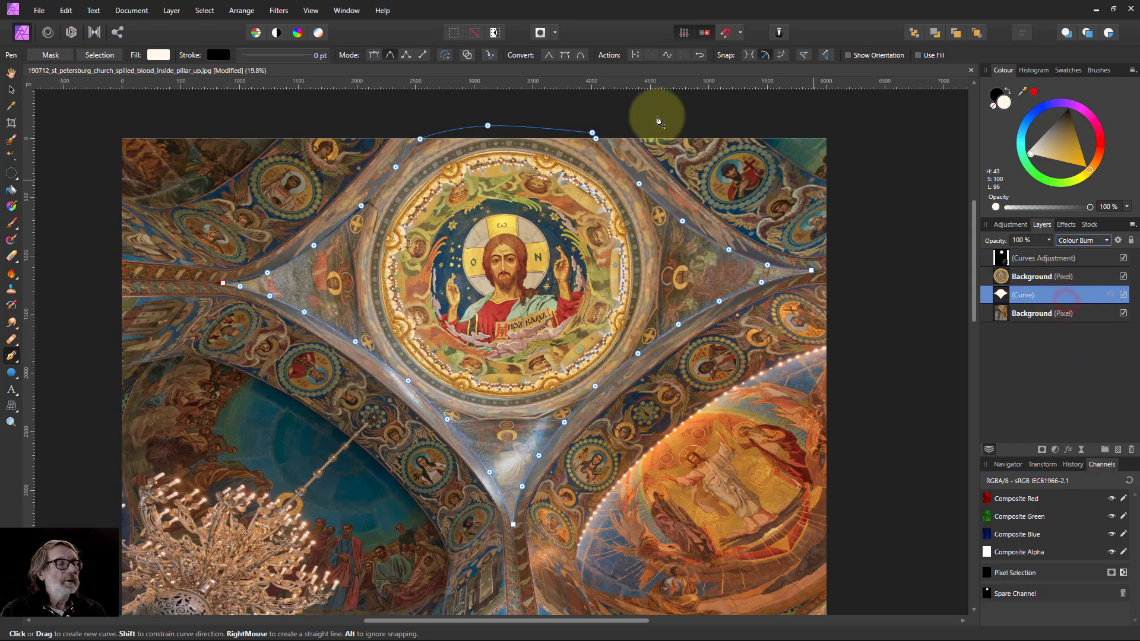
Adjust the curve's fill to a warm cream with lightness 94.
left_click(159, 55)
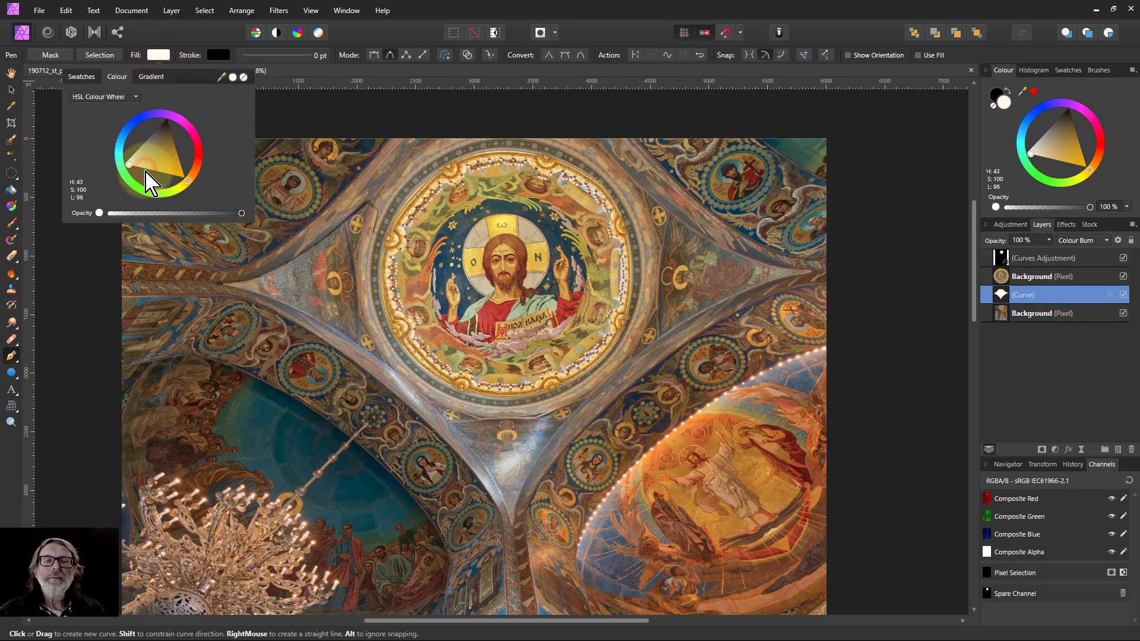
left_click(152, 170)
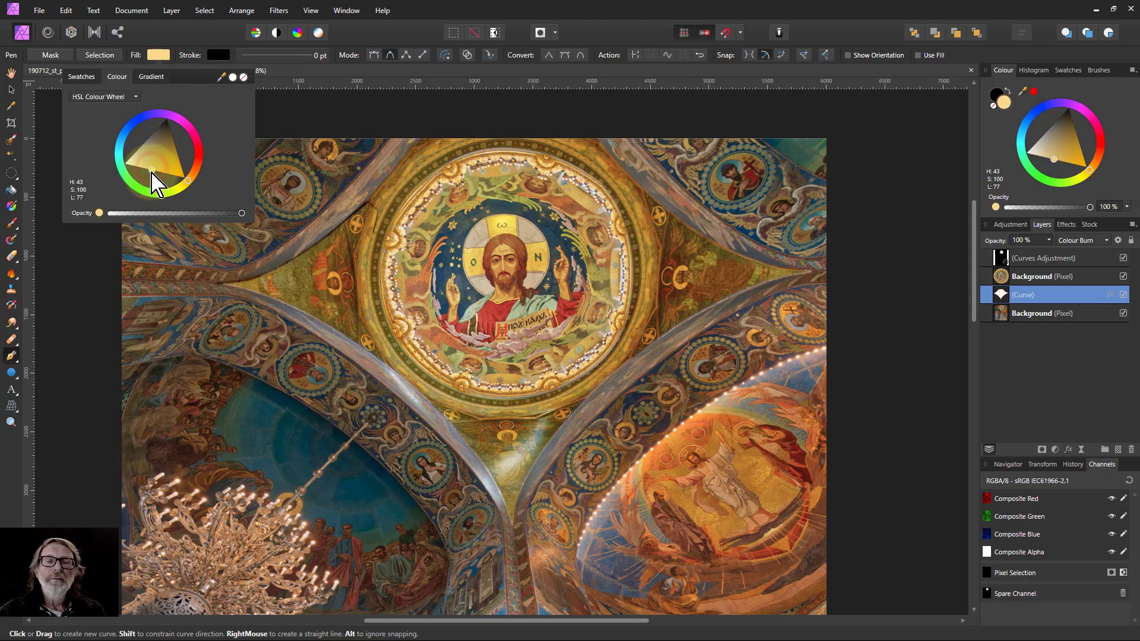
left_click_drag(152, 171, 138, 173)
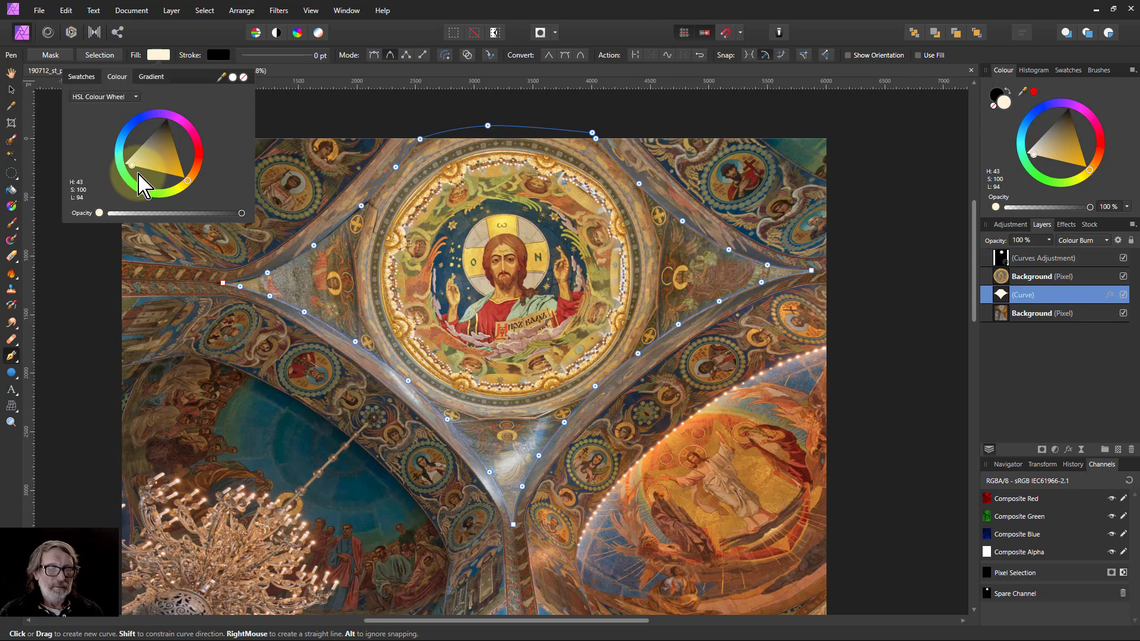
Fit the whole image in view and hide the curve layer to compare the image without it.
key("ctrl+0")
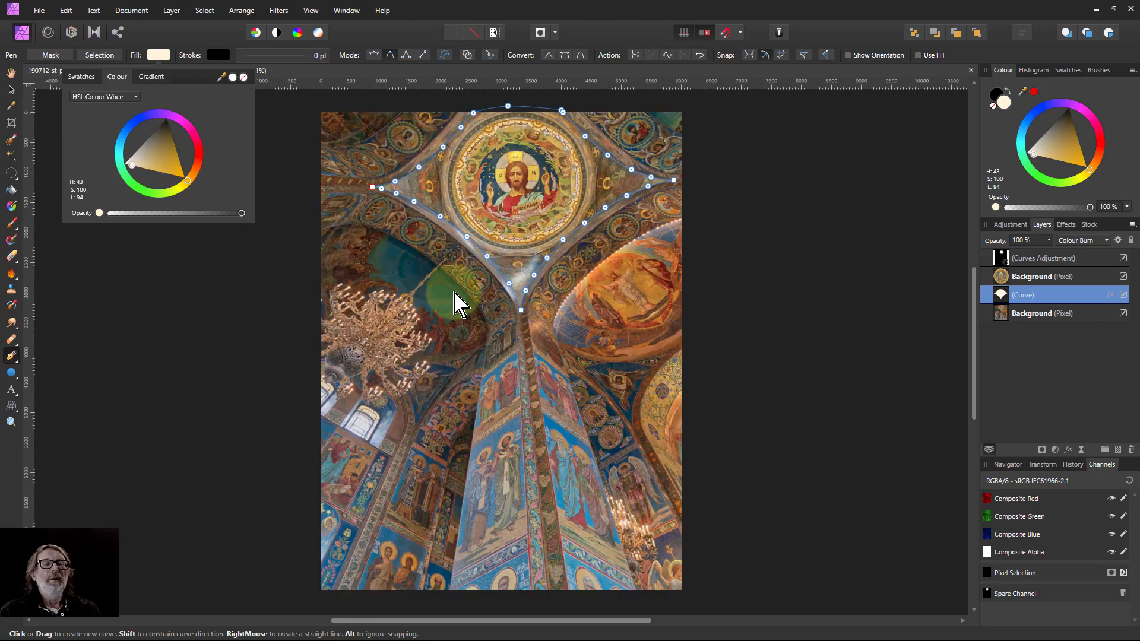
left_click(11, 72)
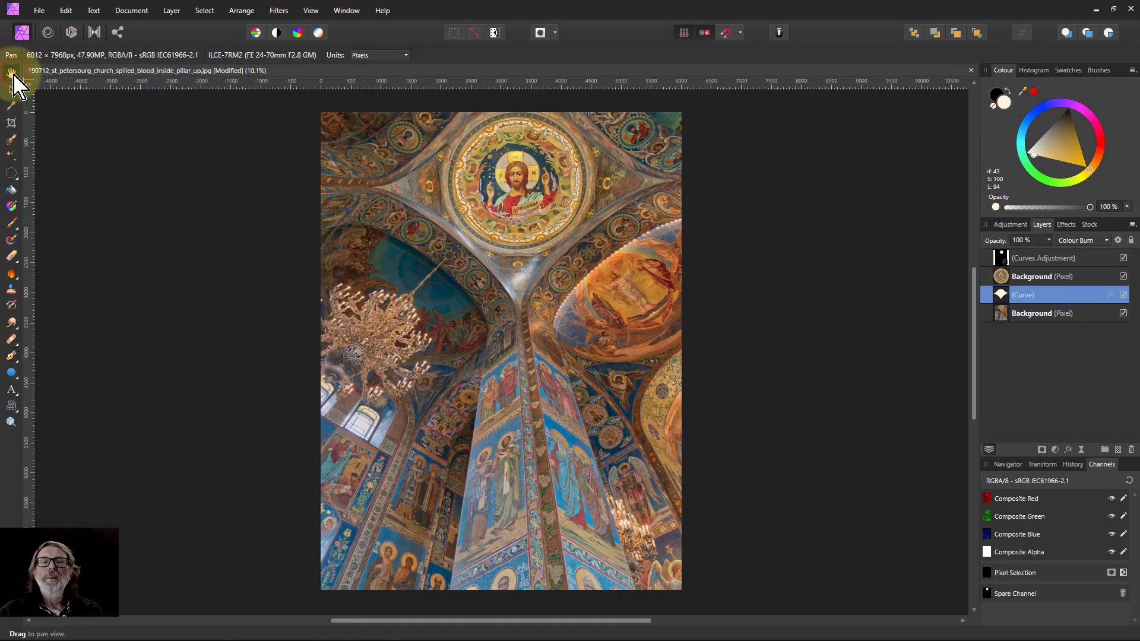
left_click(1122, 295)
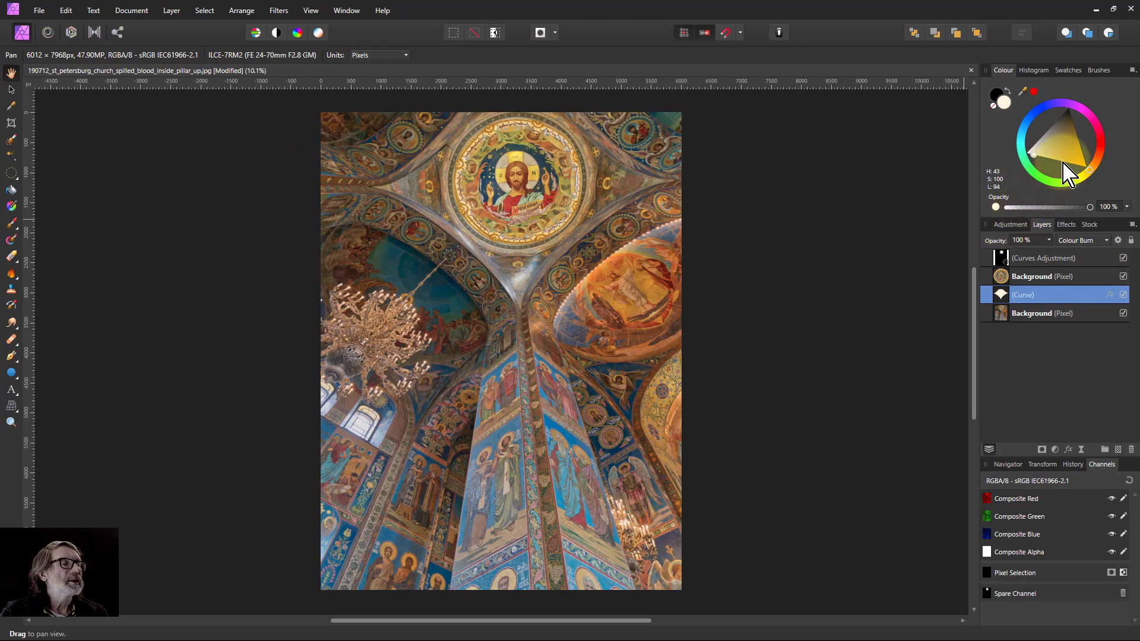
Set the curve's fill to a neutral light grey (S 0, L 89) and show the curve layer again.
left_click_drag(1063, 143, 1034, 151)
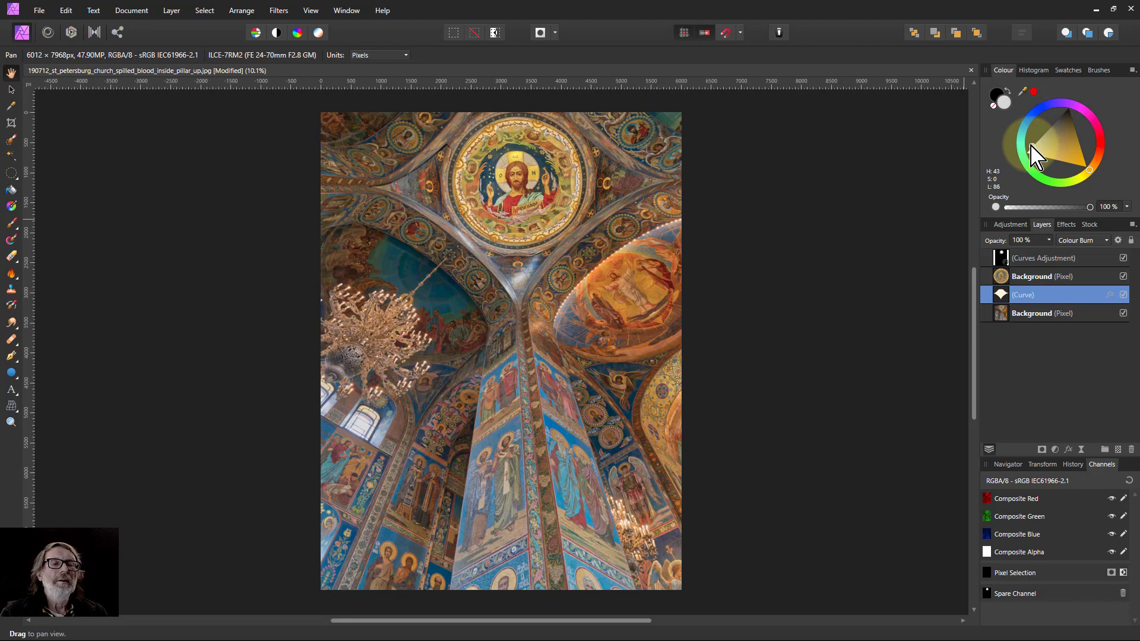
left_click_drag(1031, 145, 1029, 148)
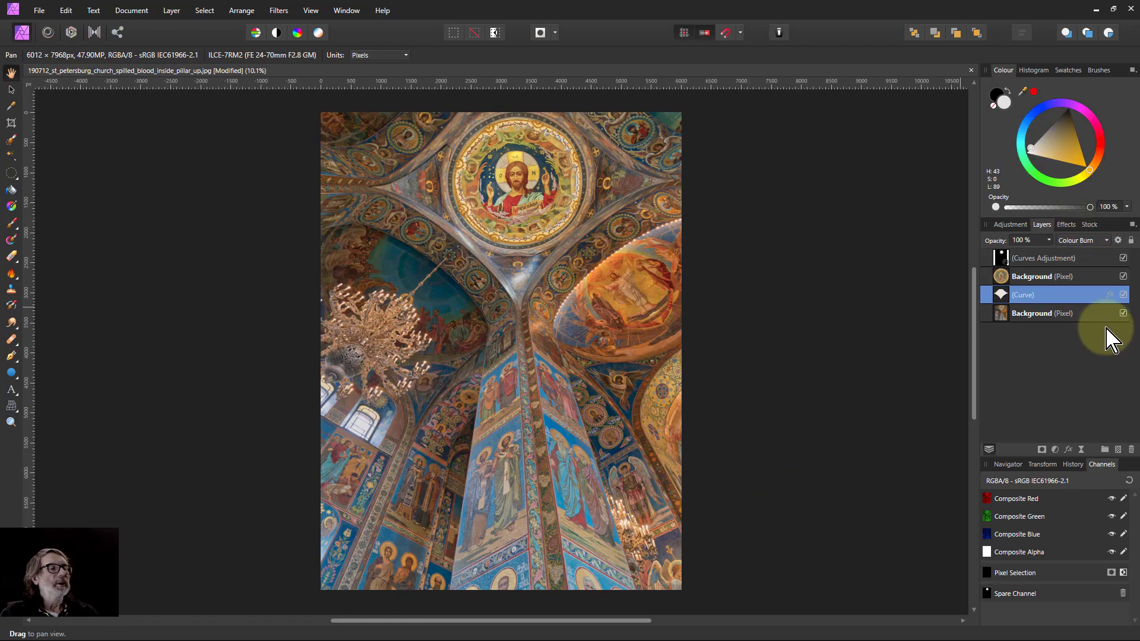
left_click(1123, 295)
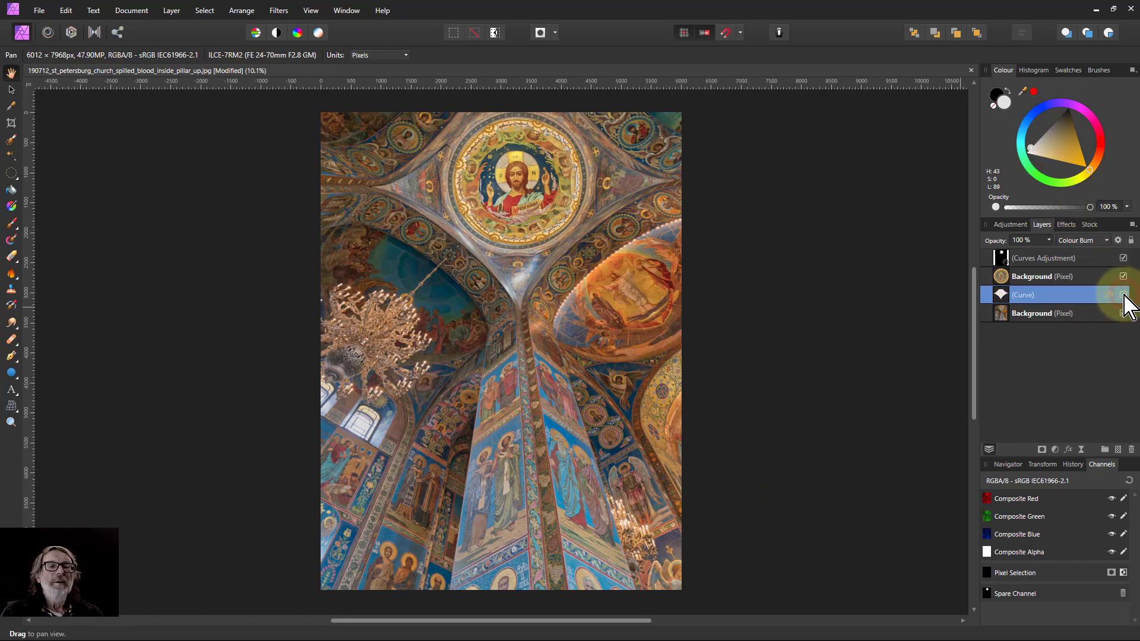
Compare the image with the curve layer hidden and shown, then darken its fill to lightness 84.
left_click(1124, 295)
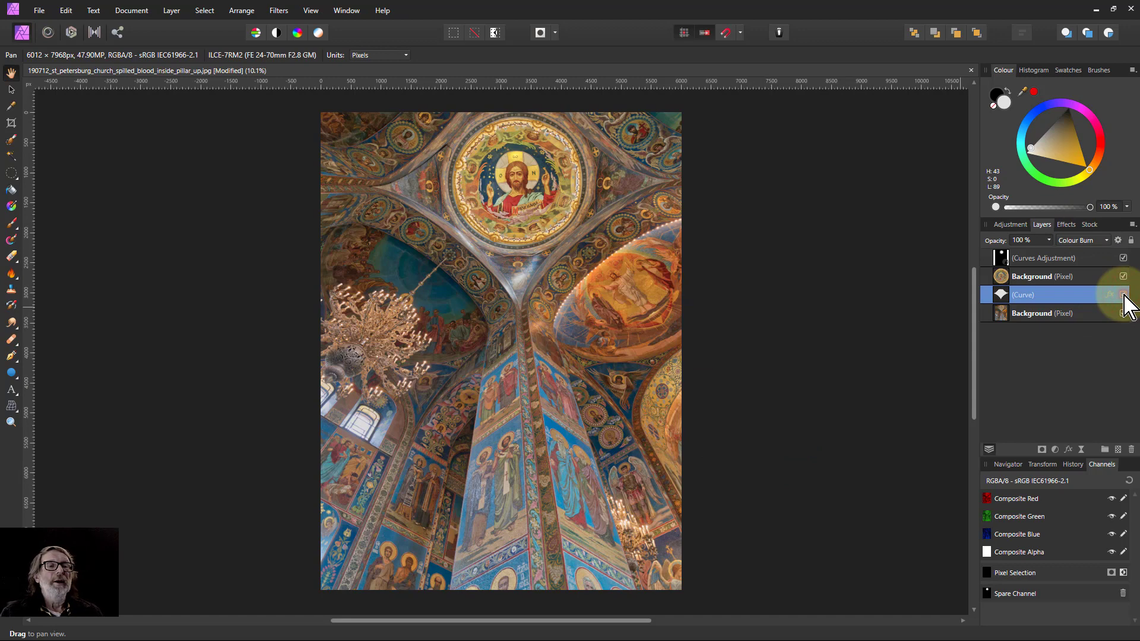
left_click(1124, 295)
left_click(1123, 295)
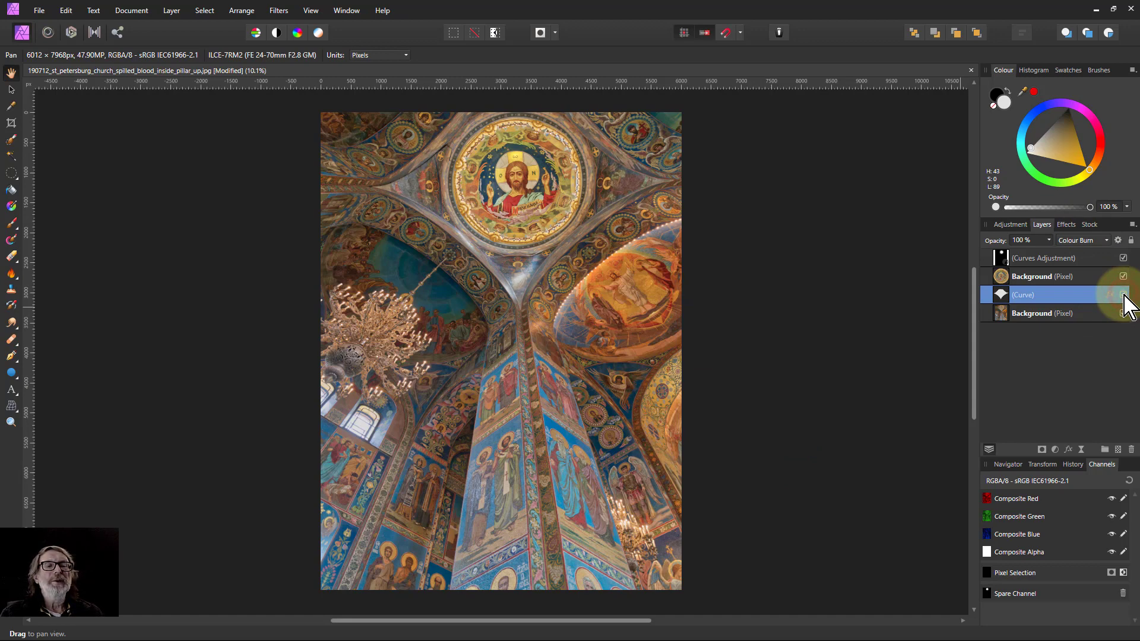
left_click(1032, 148)
left_click_drag(1031, 148, 1030, 145)
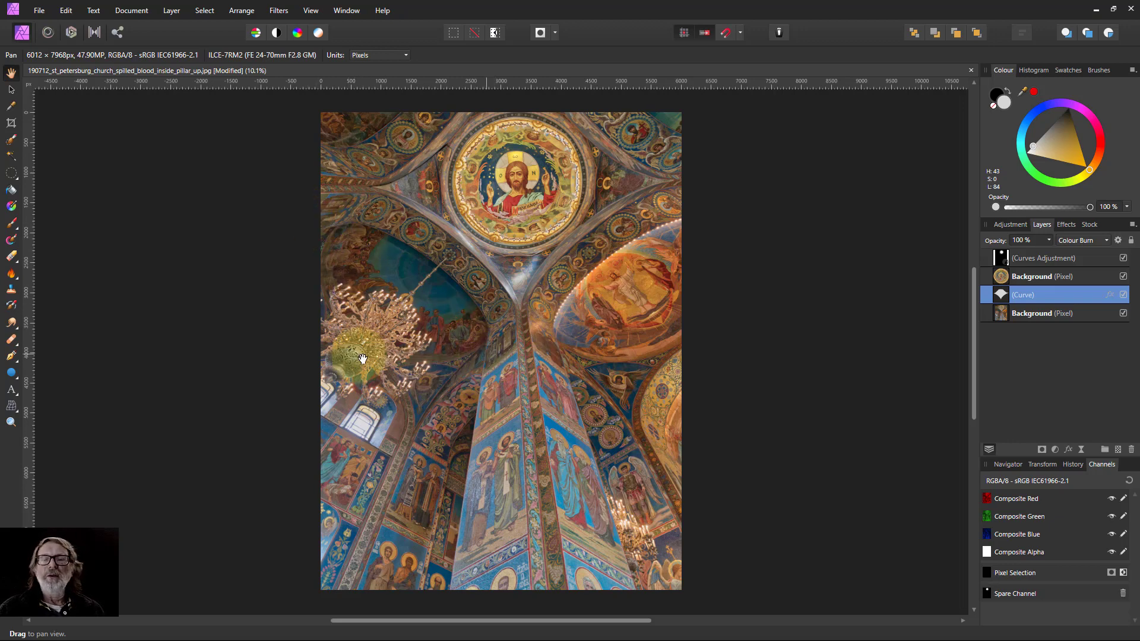
Draw an ellipse over the left dome opening, rotate it to the dome's tilt and move it into place.
left_click(11, 374)
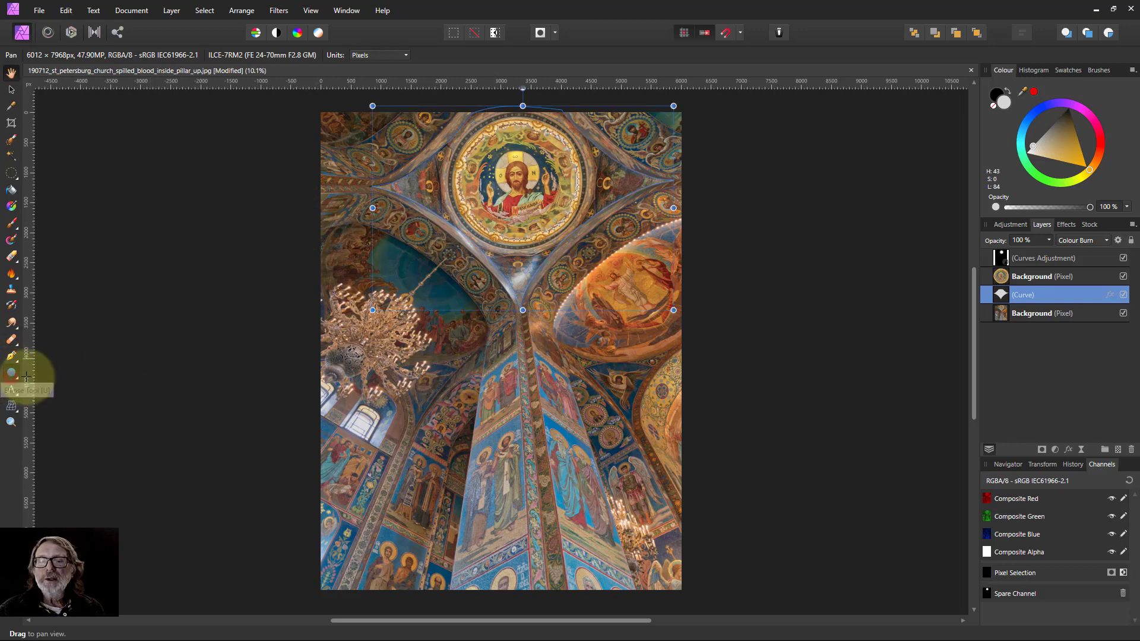
left_click_drag(336, 232, 550, 339)
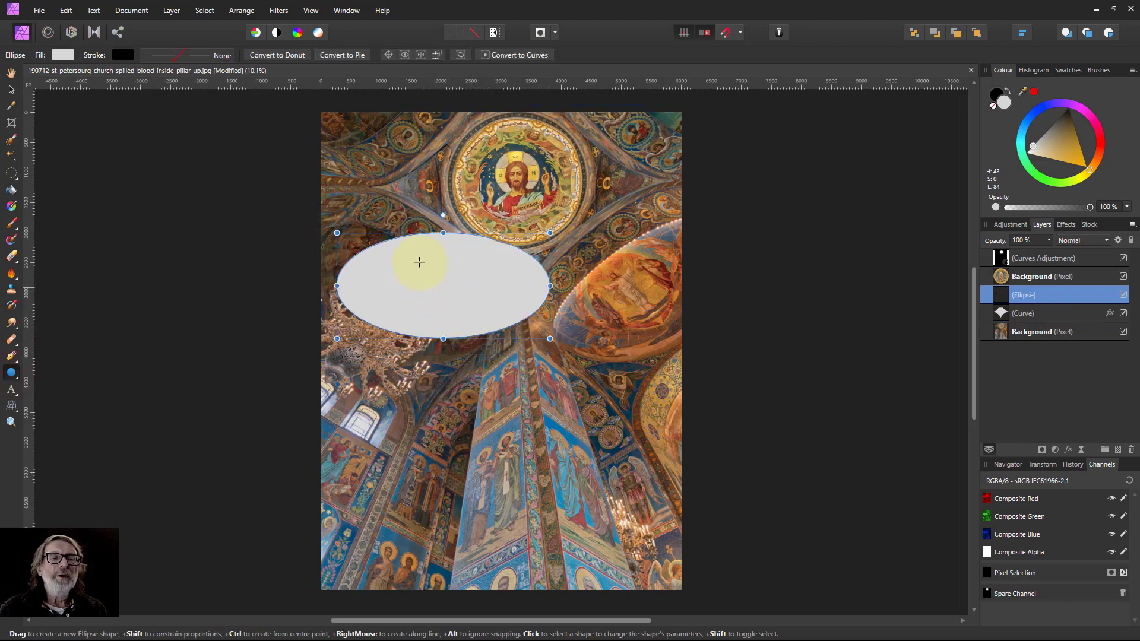
left_click_drag(502, 214, 521, 200)
left_click(11, 89)
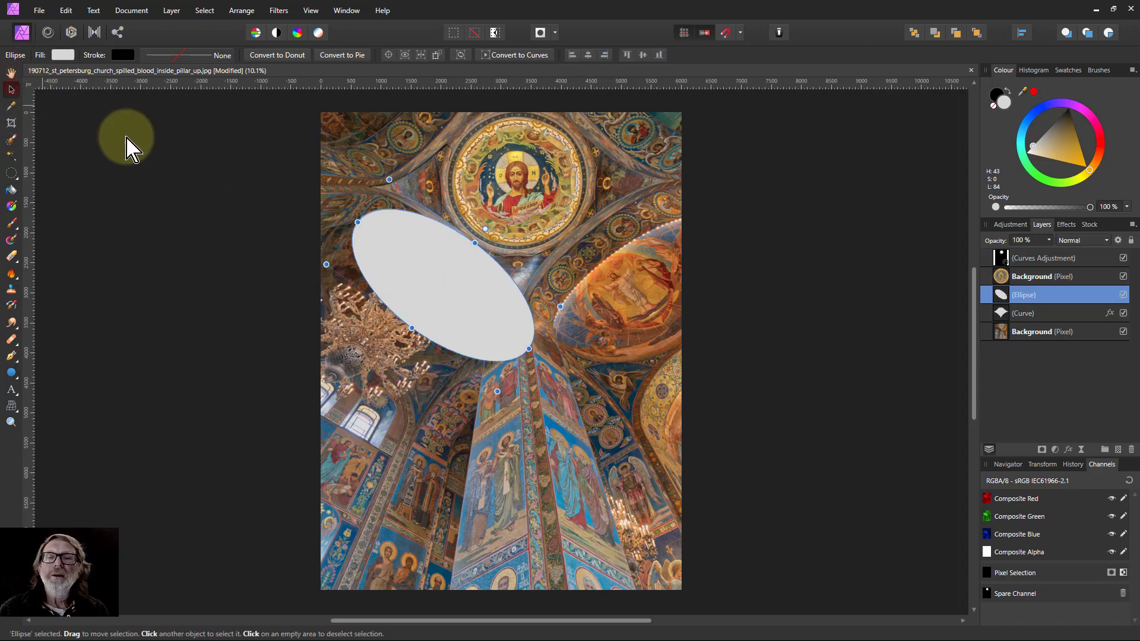
left_click_drag(450, 297, 405, 296)
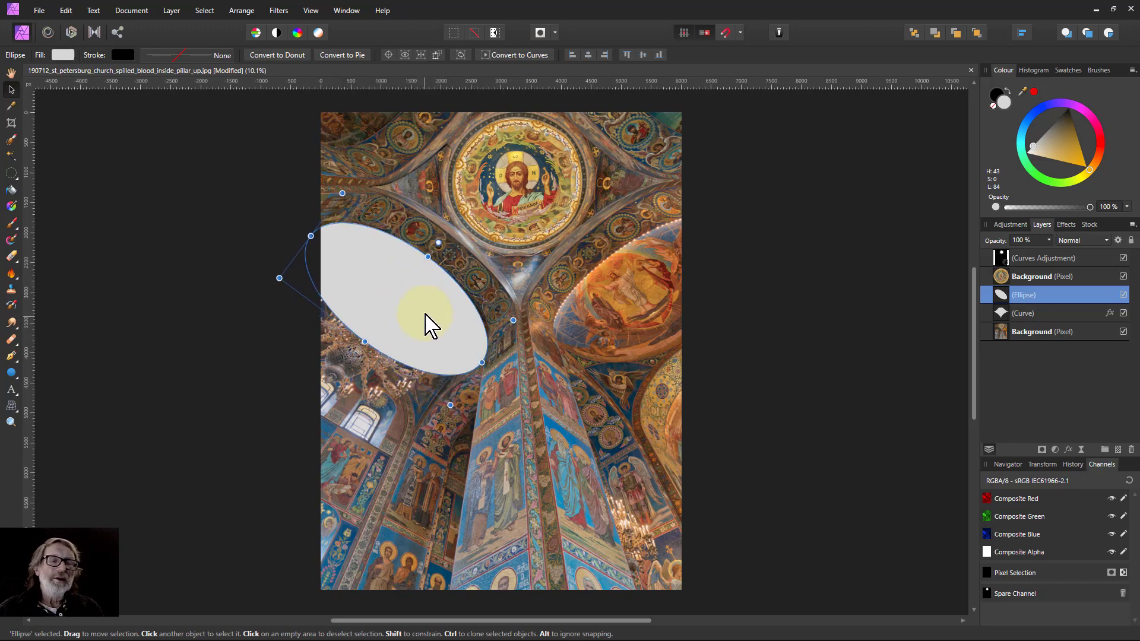
Resize, rotate and reposition the ellipse so its outline matches the left dome's rim.
scroll(428, 324, "up", 3)
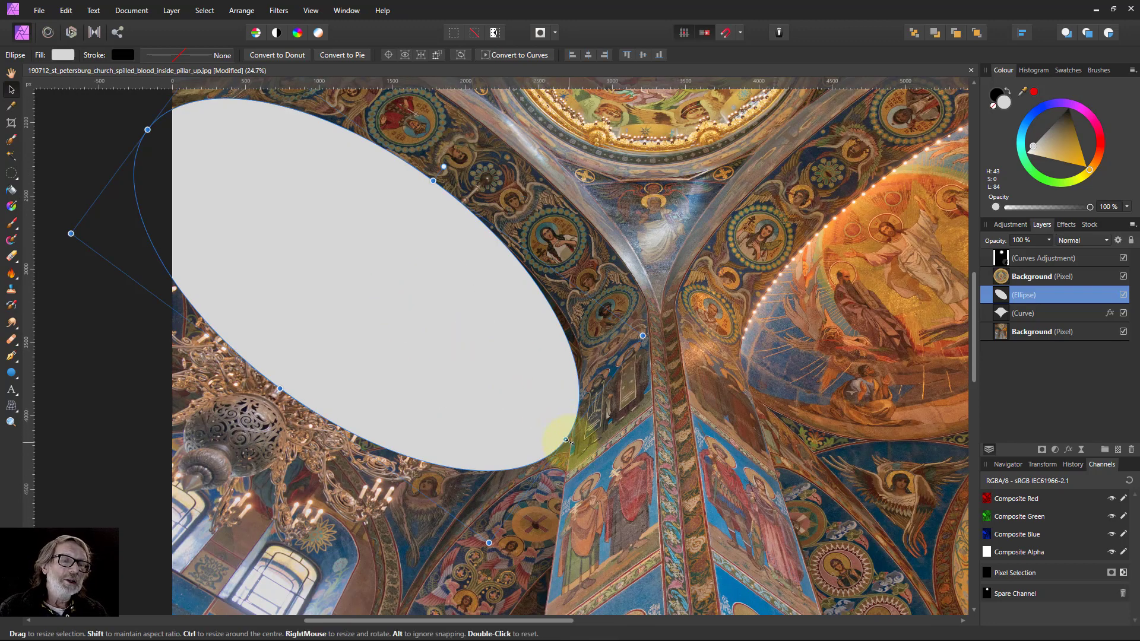
mouse_move(562, 437)
left_mouse_down()
mouse_move(532, 419)
mouse_move(560, 435)
left_mouse_up()
left_click_drag(378, 355, 393, 362)
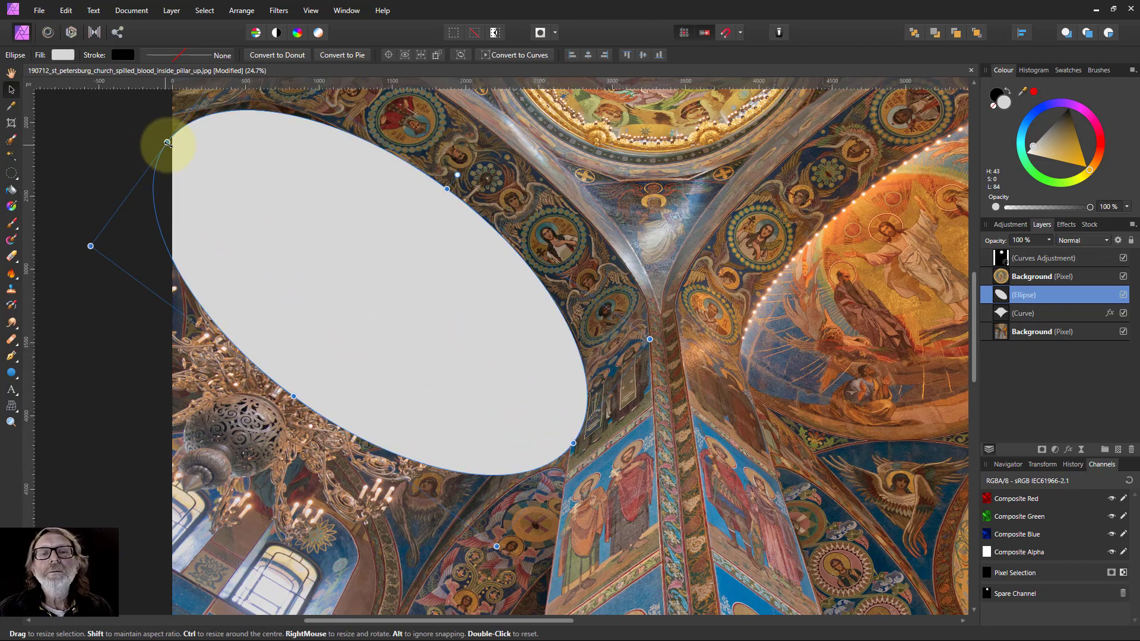
left_click_drag(160, 140, 155, 138)
left_click_drag(390, 193, 456, 162)
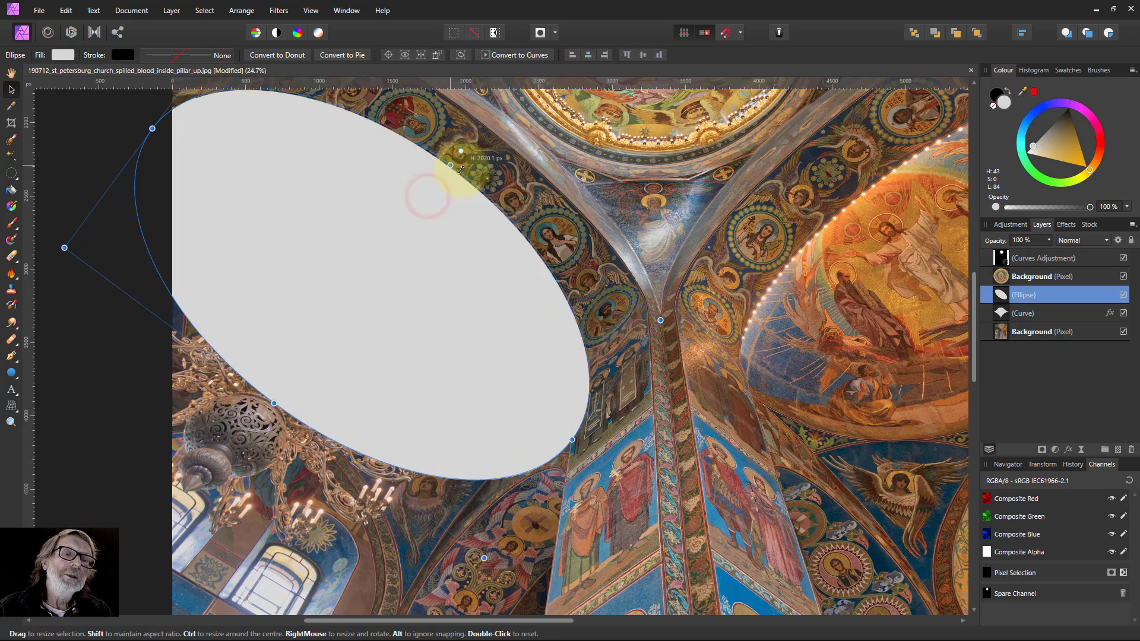
mouse_move(399, 223)
left_mouse_down()
mouse_move(361, 267)
mouse_move(395, 236)
left_mouse_up()
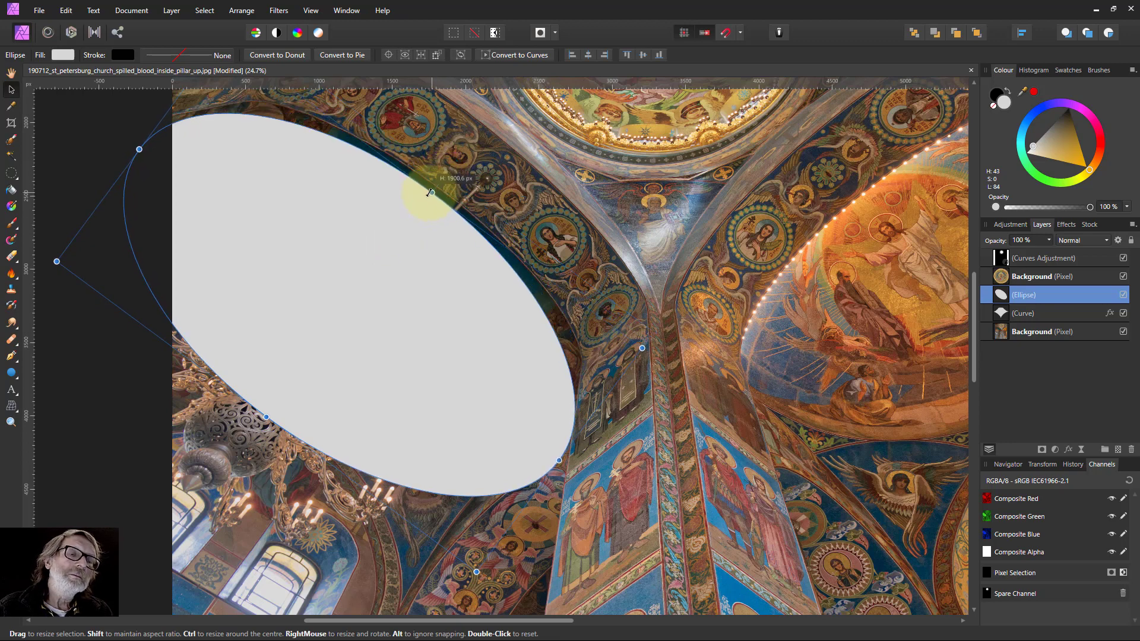
left_click_drag(430, 192, 407, 216)
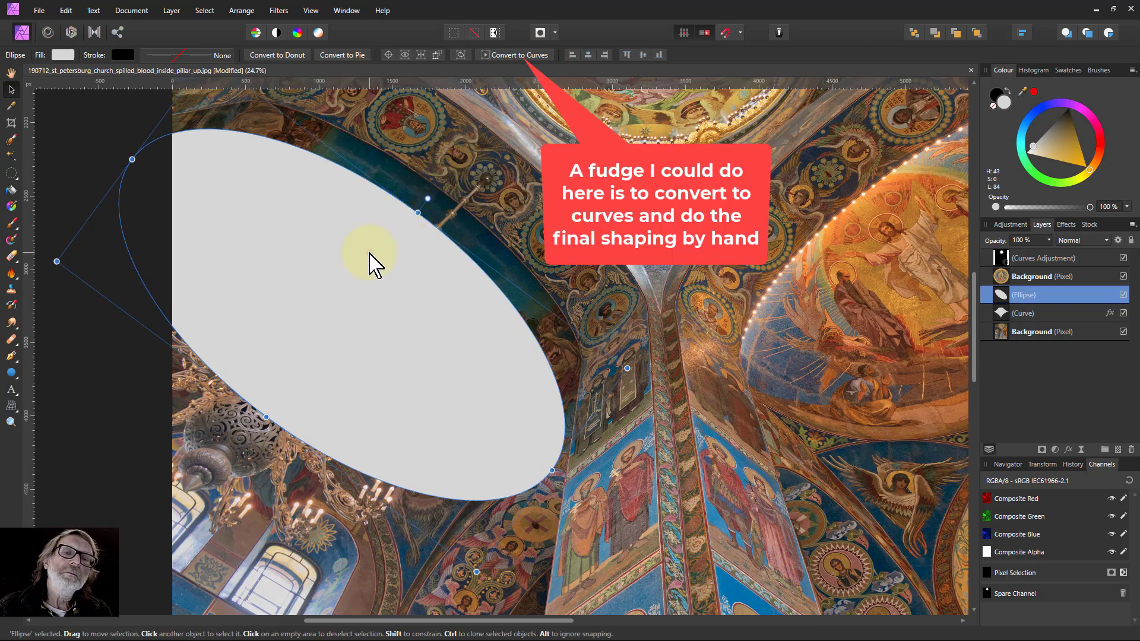
left_click_drag(374, 262, 389, 244)
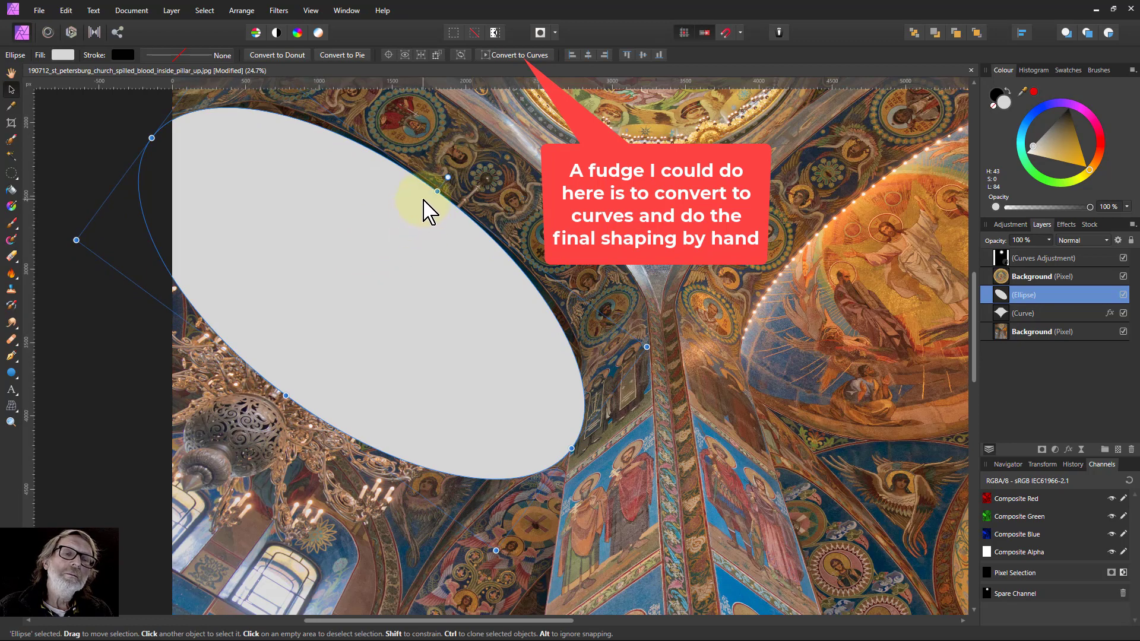
left_click_drag(437, 191, 429, 202)
left_click_drag(389, 250, 399, 234)
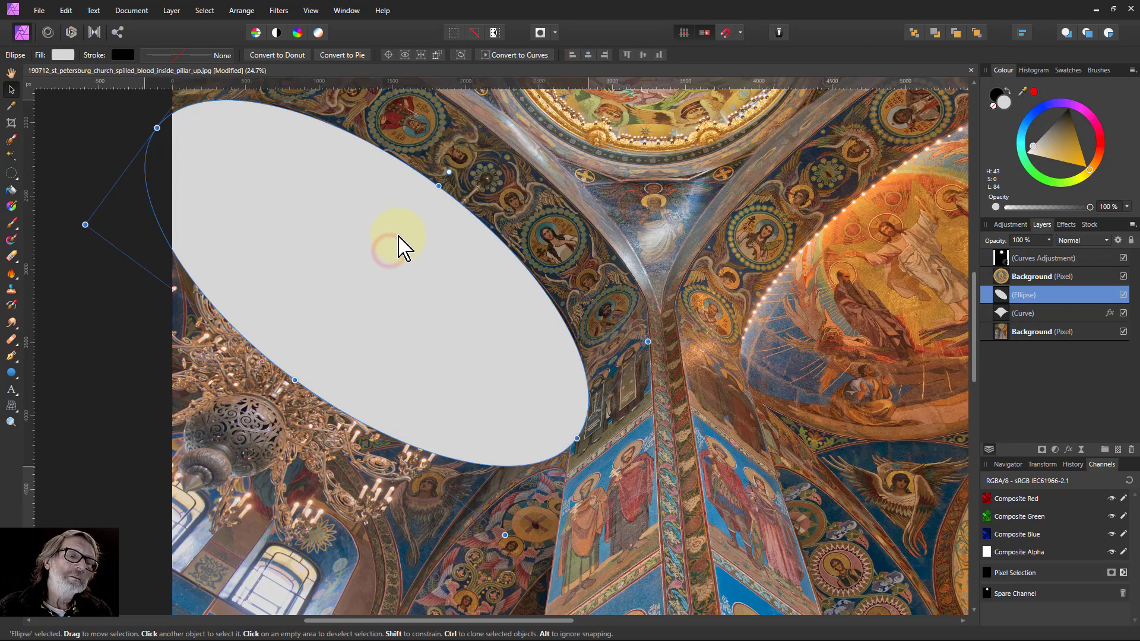
left_click_drag(577, 437, 562, 427)
left_click(458, 353)
left_click_drag(450, 348, 458, 357)
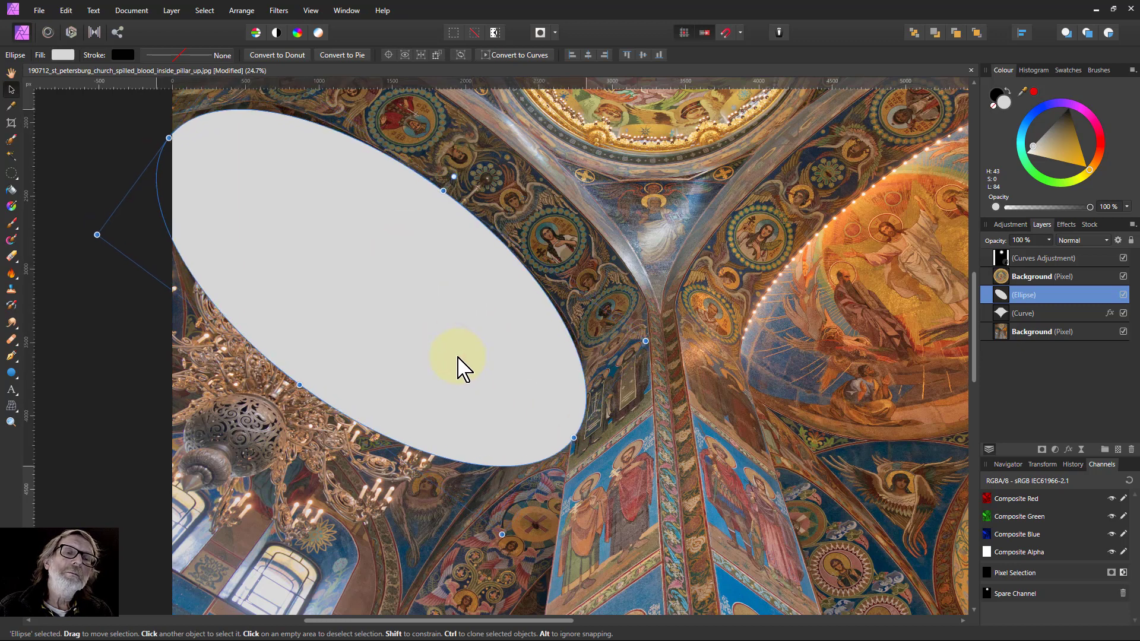
left_click_drag(168, 137, 162, 130)
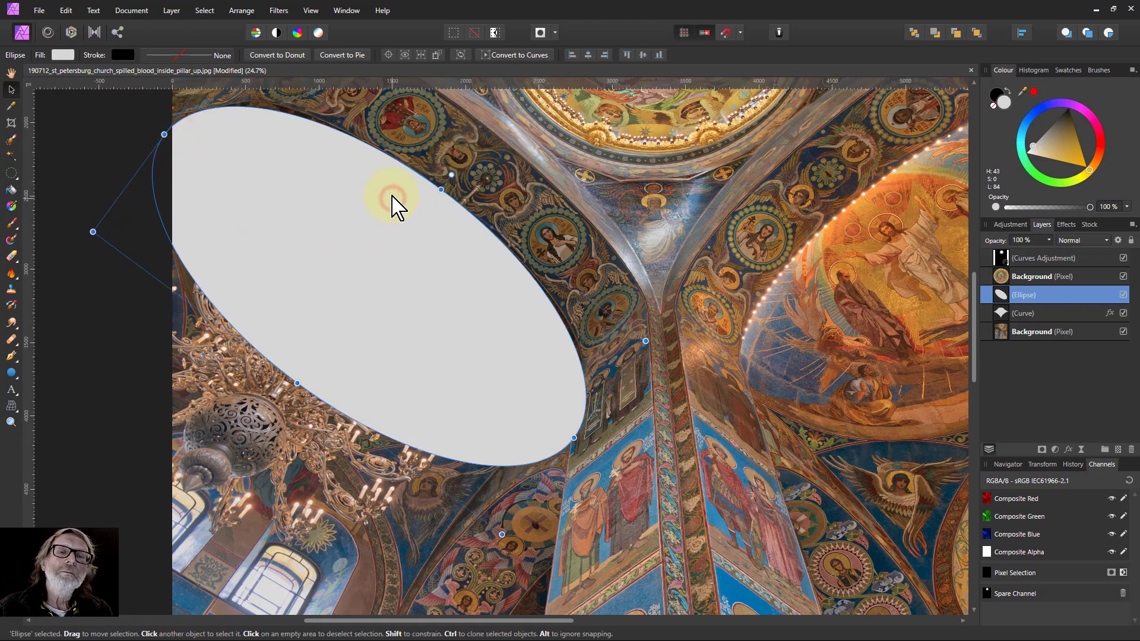
left_click_drag(392, 195, 440, 191)
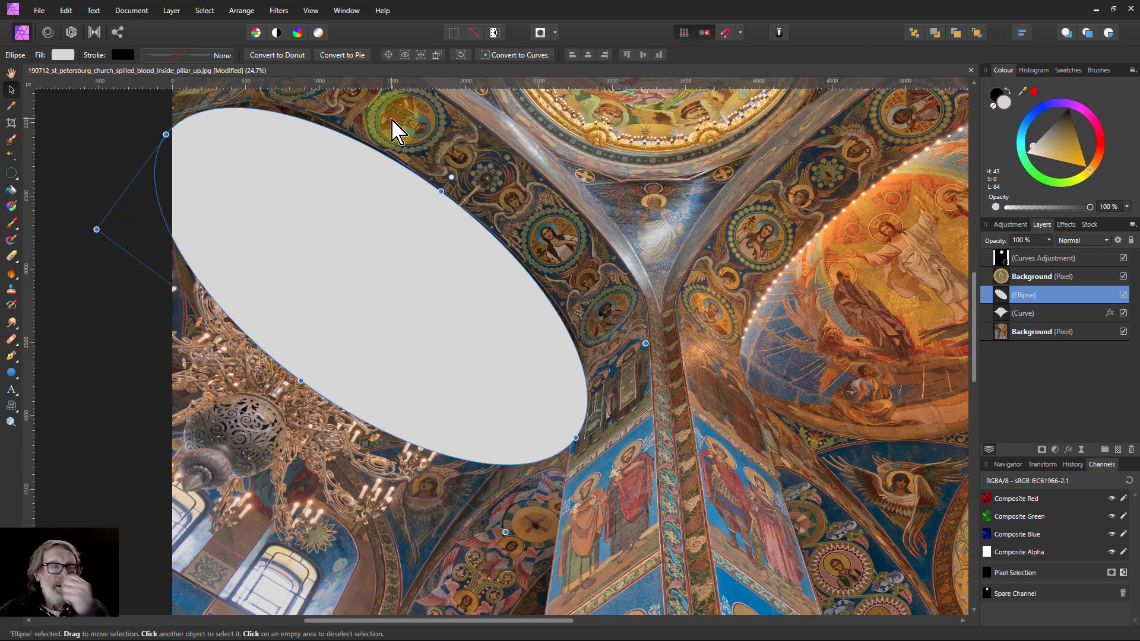
Add a Gaussian Blur layer effect with a 2 px radius to the ellipse.
left_click(1069, 449)
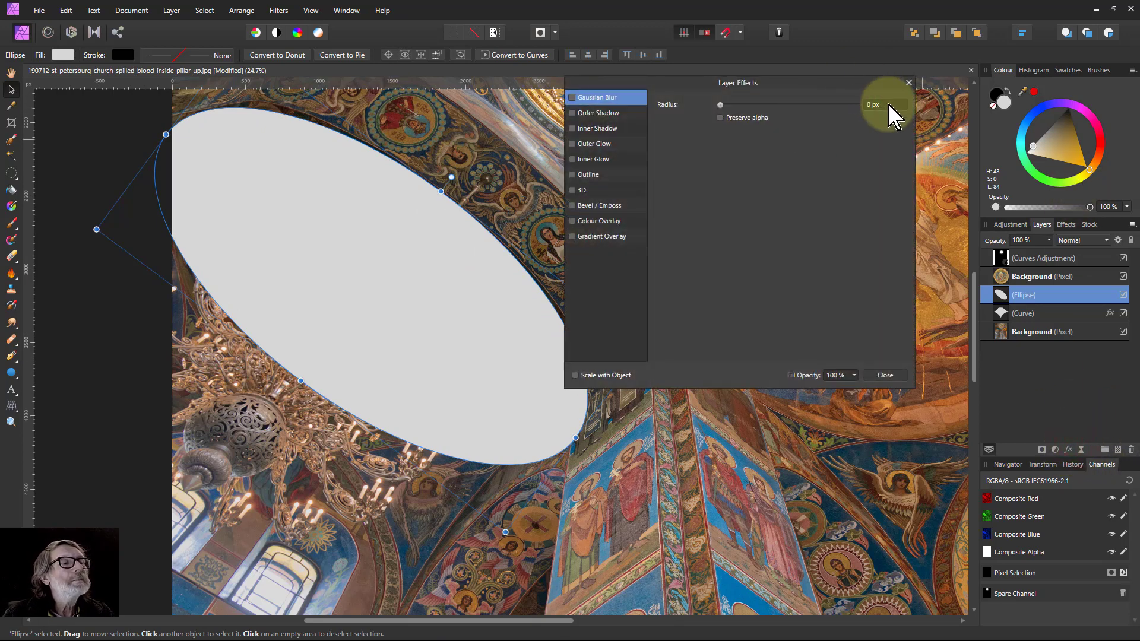
key("Return")
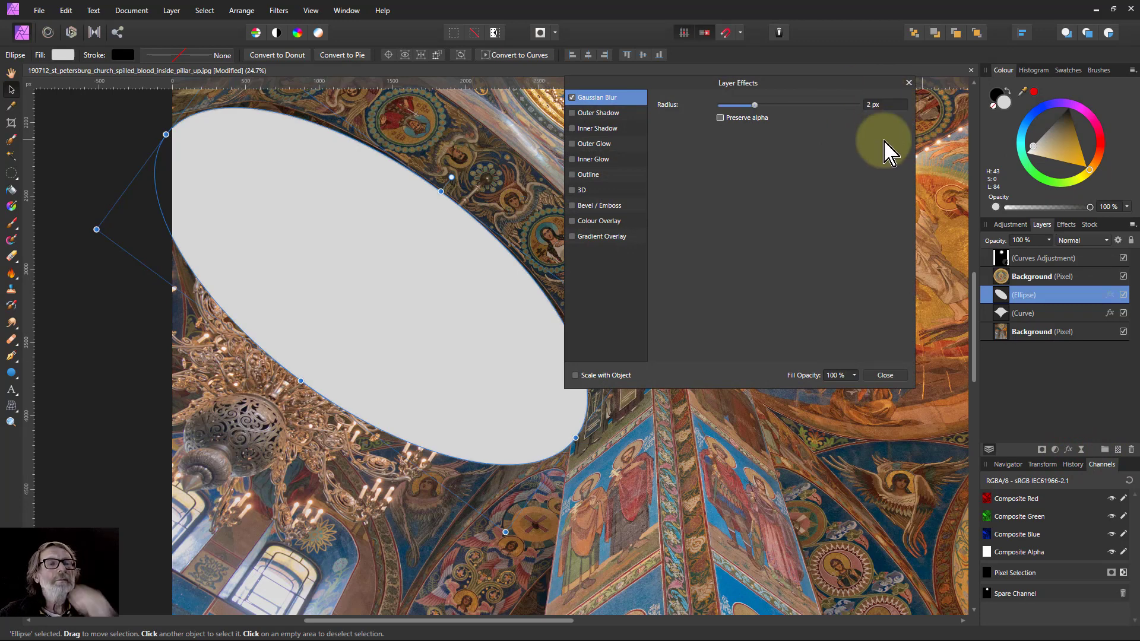
left_click(885, 375)
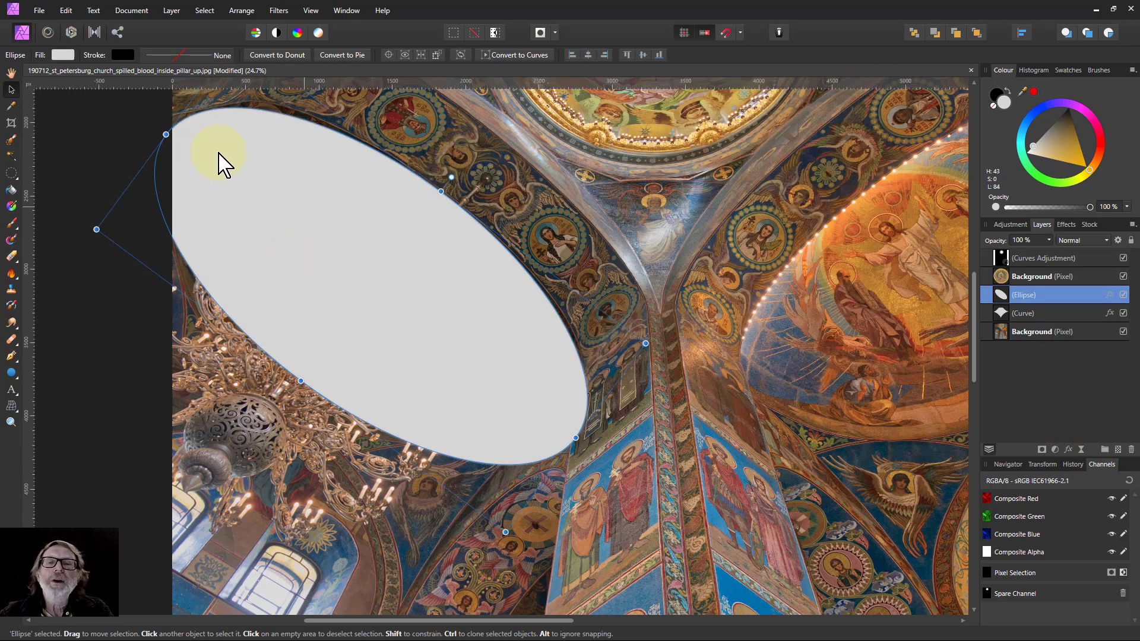
Change the ellipse's fill to a linear gradient fading from white to transparent.
left_click(62, 54)
left_click(95, 76)
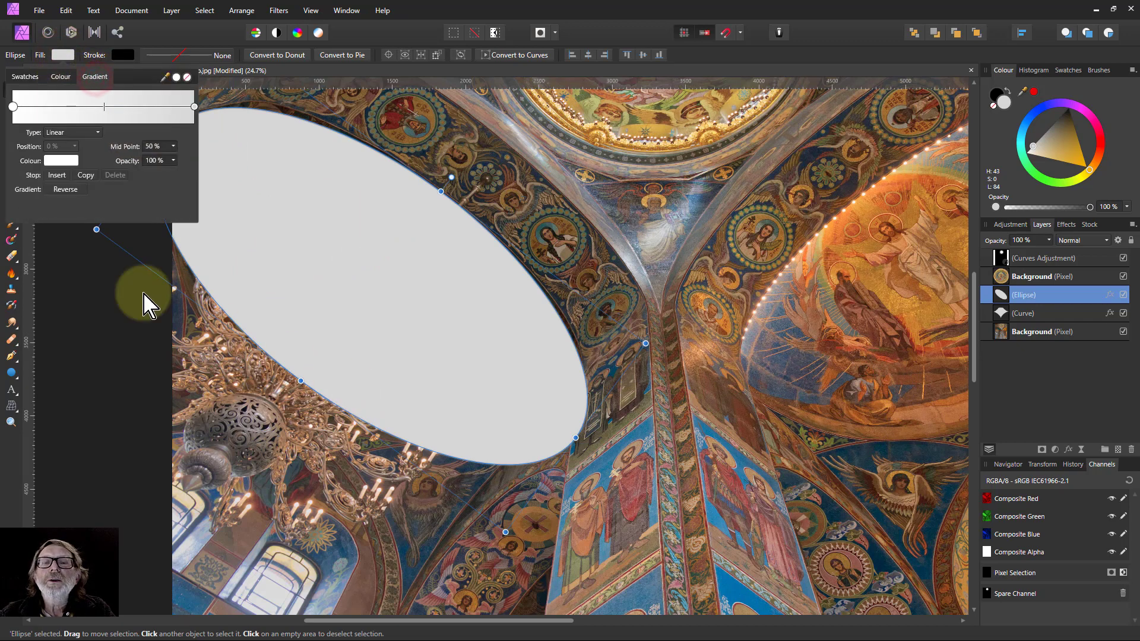
left_click(13, 107)
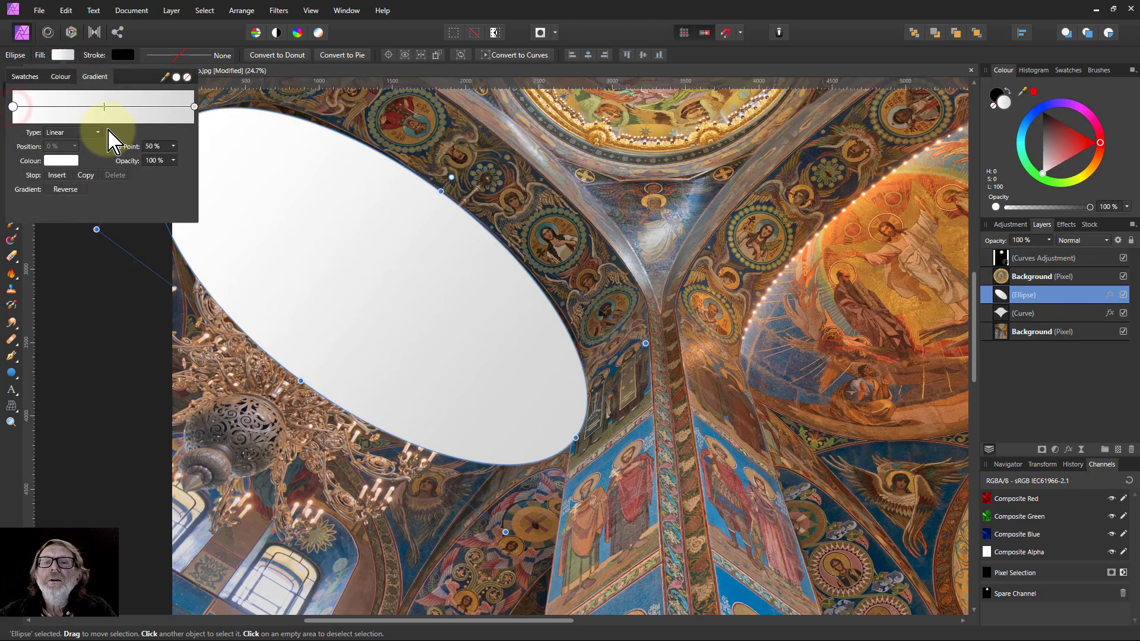
left_click(195, 106)
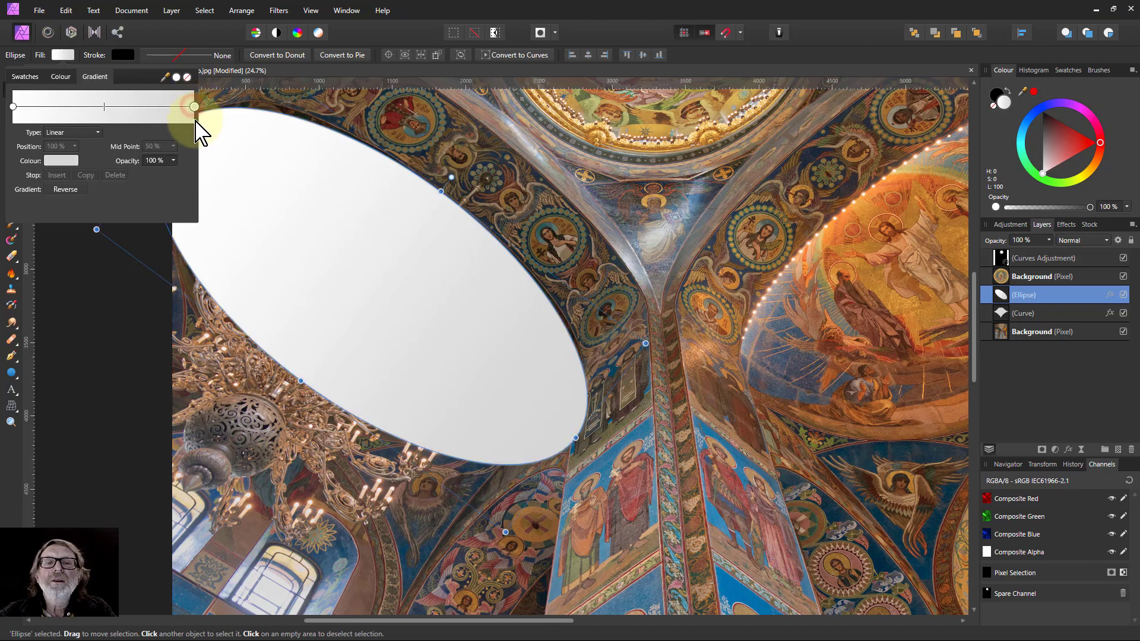
left_click_drag(173, 160, 30, 191)
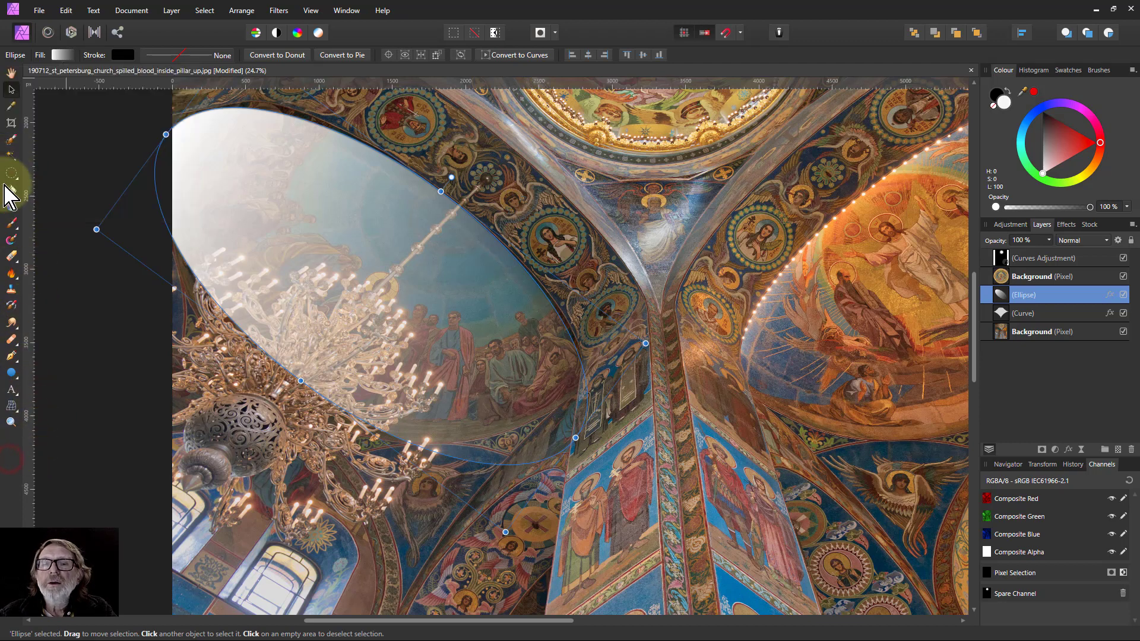
Reposition the ellipse's gradient so it fades inward from the dome's upper edge.
left_click(12, 206)
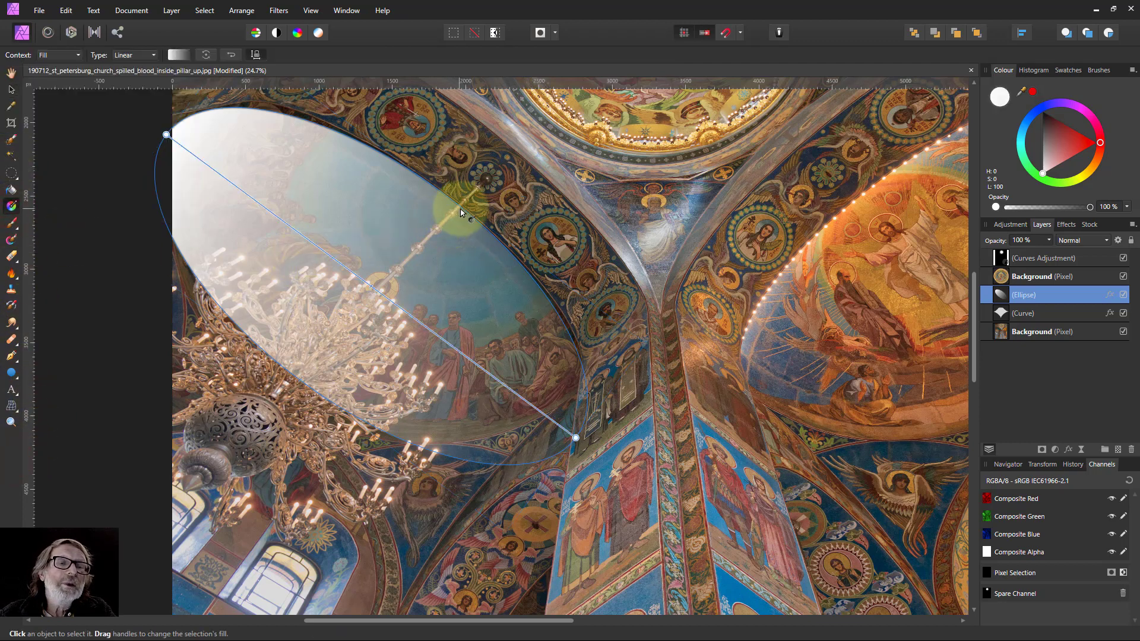
left_click_drag(460, 206, 393, 297)
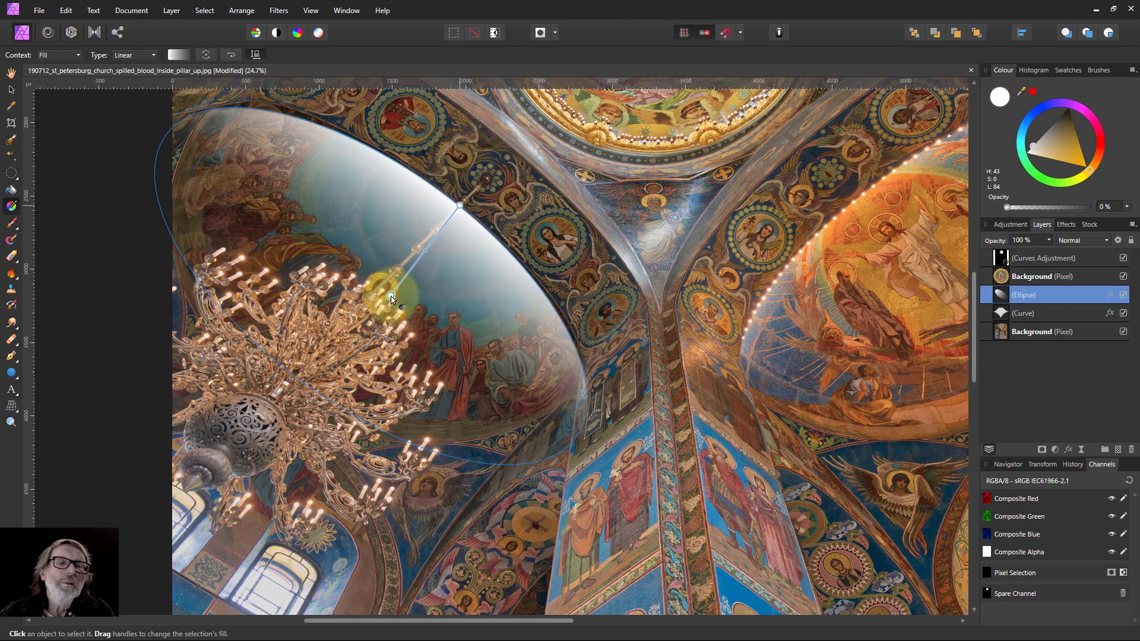
Fine-tune the ellipse's size so it hugs the dome rim.
left_click(11, 90)
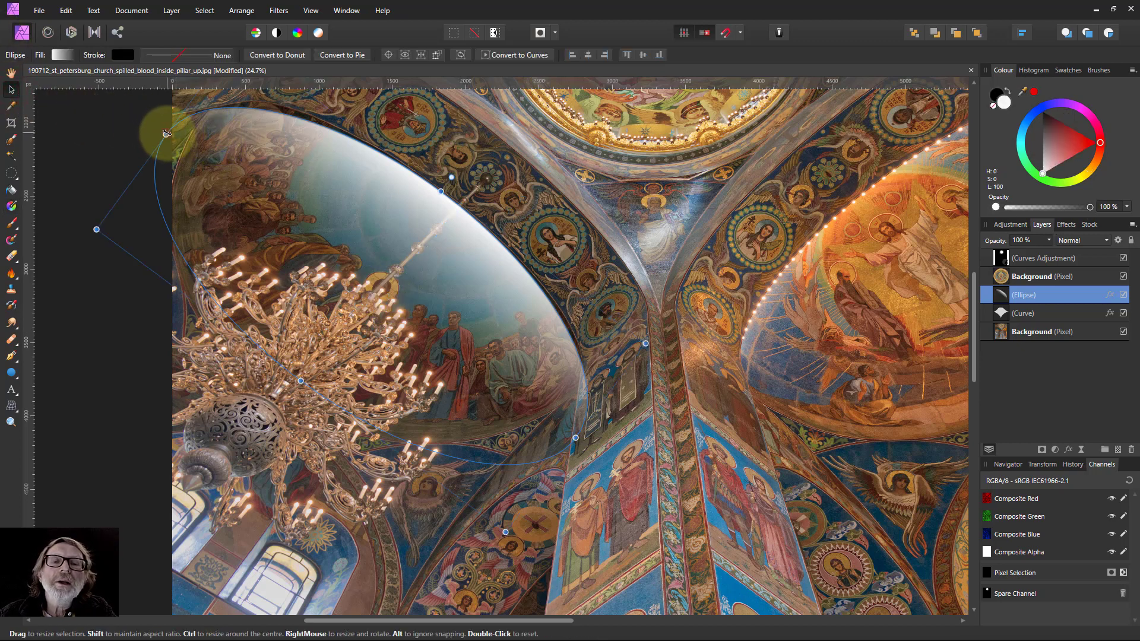
left_click_drag(174, 123, 179, 118)
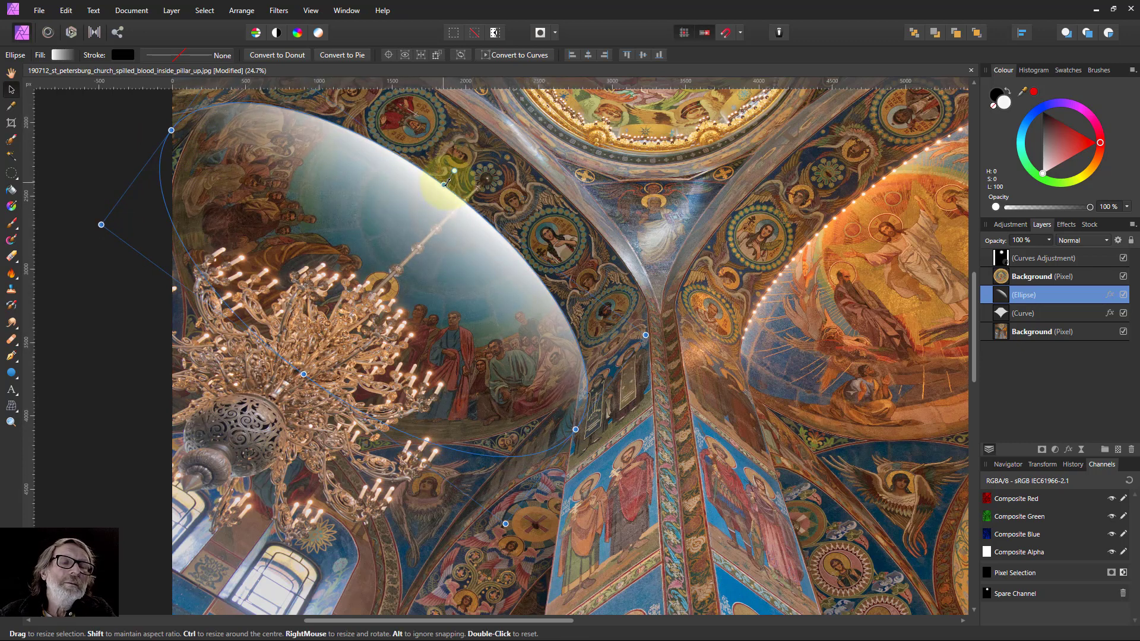
mouse_move(442, 185)
left_mouse_down()
mouse_move(428, 194)
mouse_move(436, 186)
left_mouse_up()
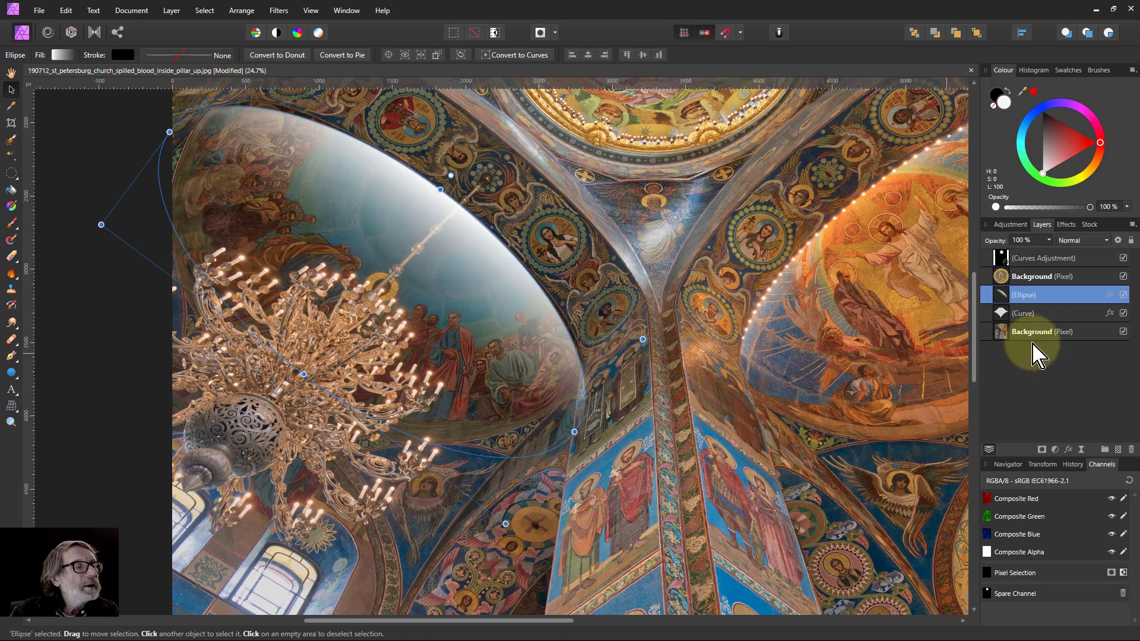
Add a mask to the ellipse layer and set up a black Paint Brush about 49 px wide.
left_click(1041, 450)
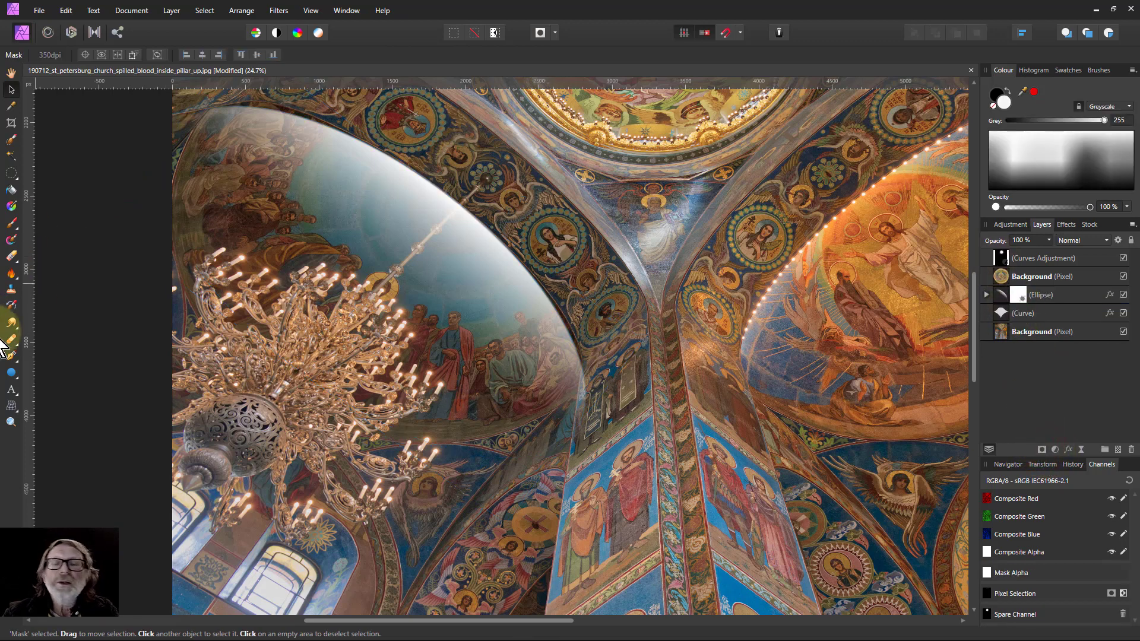
left_click(12, 225)
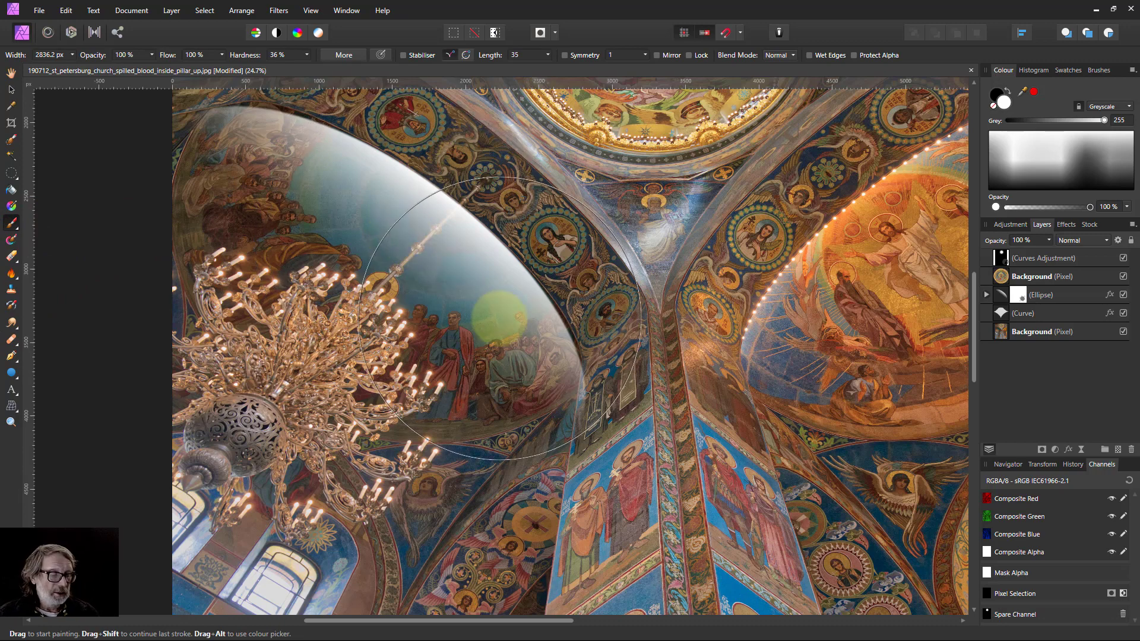
left_click(996, 95)
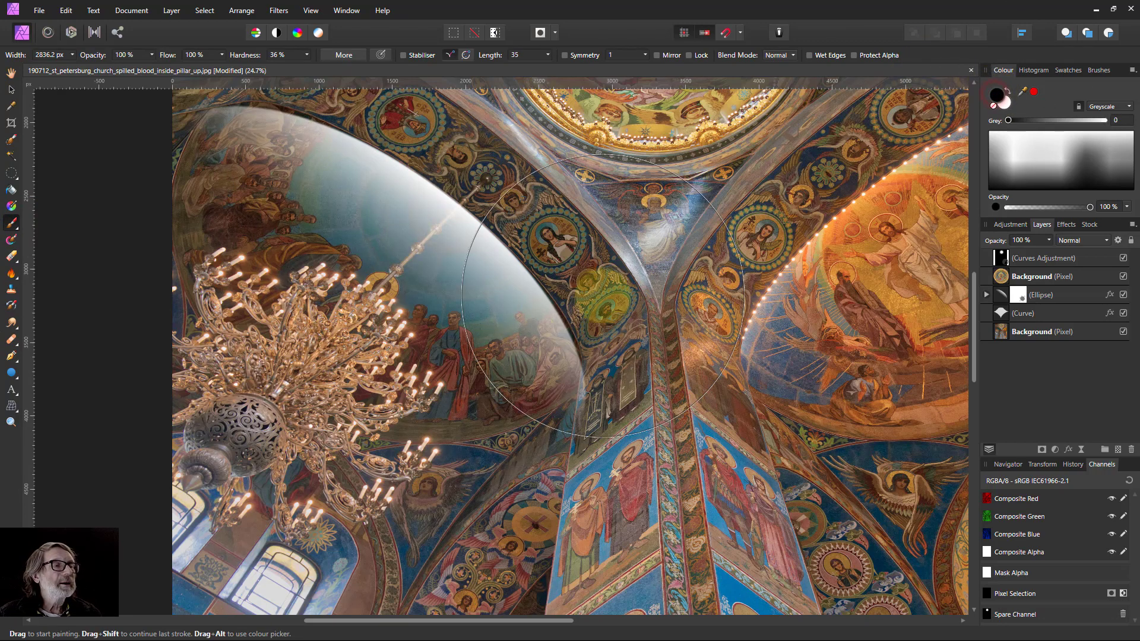
key("bracketleft")
key("bracketleft")
key("bracketleft")
key("bracketleft")
key("bracketleft")
key("bracketleft")
key("bracketleft")
key("bracketleft")
key("bracketleft")
key("bracketleft")
key("bracketleft")
key("bracketleft")
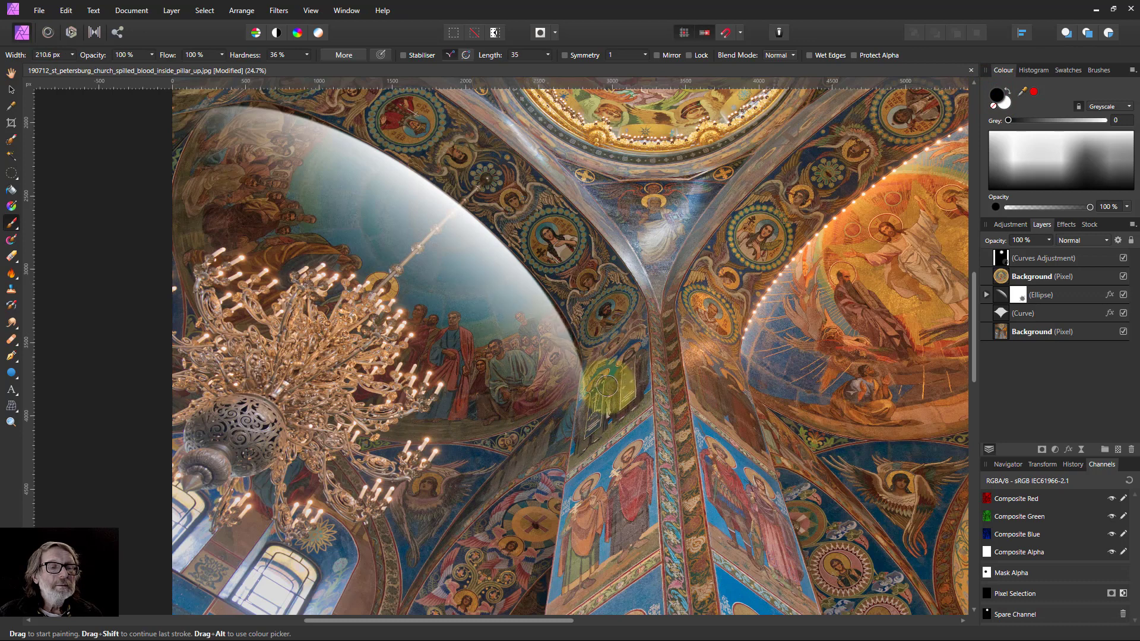
key("bracketleft")
key("bracketleft")
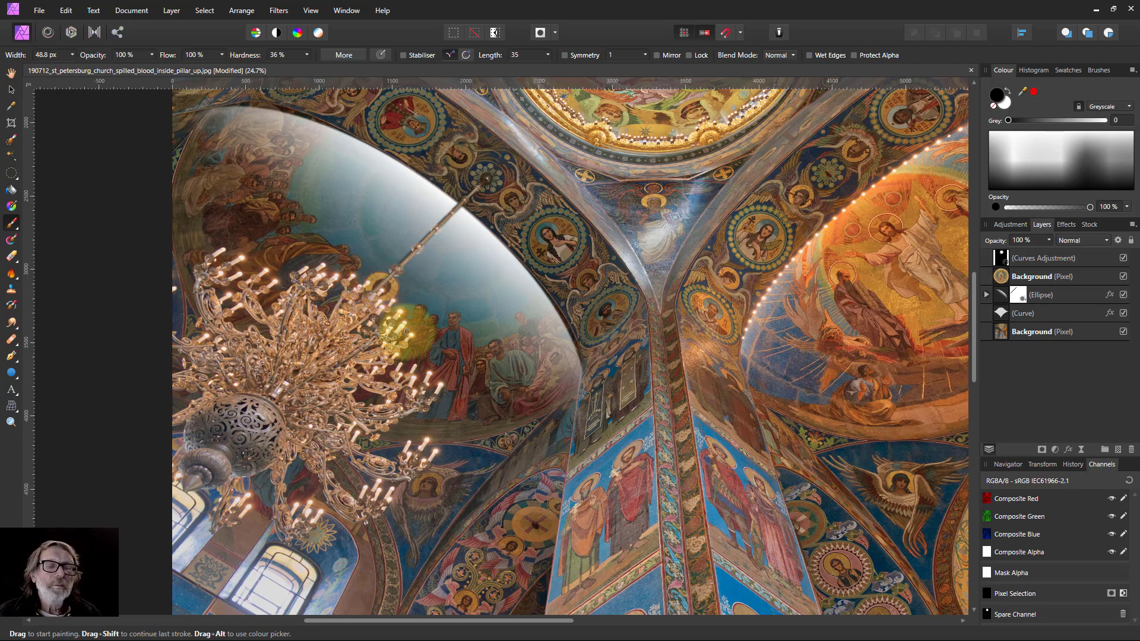
key("ctrl+minus")
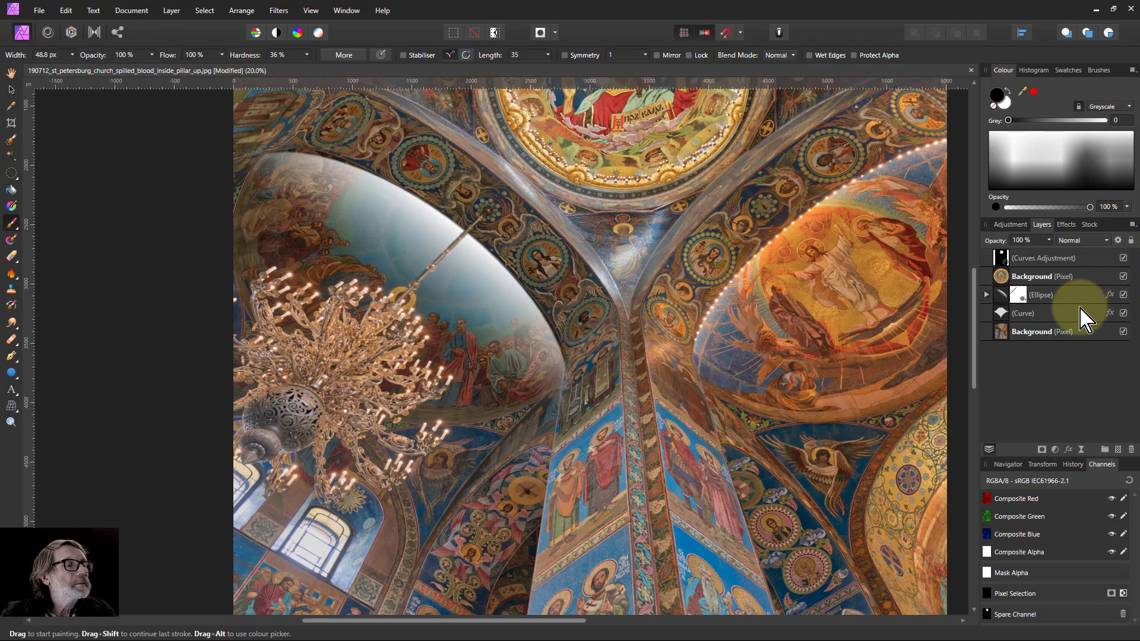
Set the ellipse layer's blend mode to Soft Light, keeping its opacity at 100%.
left_click(1005, 296)
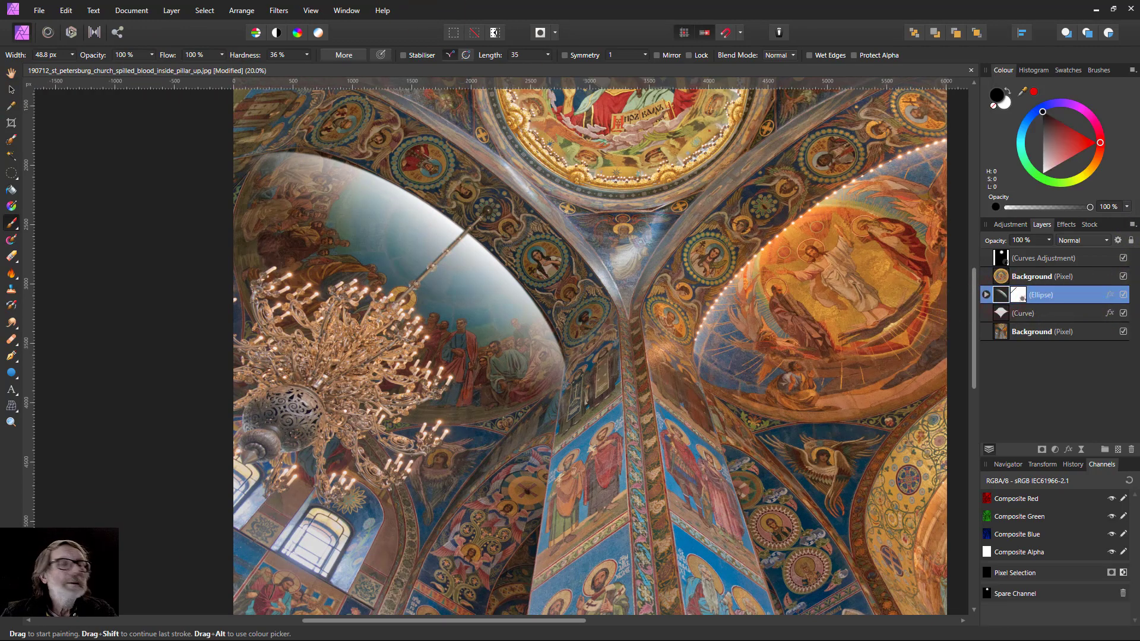
left_click(152, 54)
left_click_drag(148, 70, 193, 77)
left_click(358, 105)
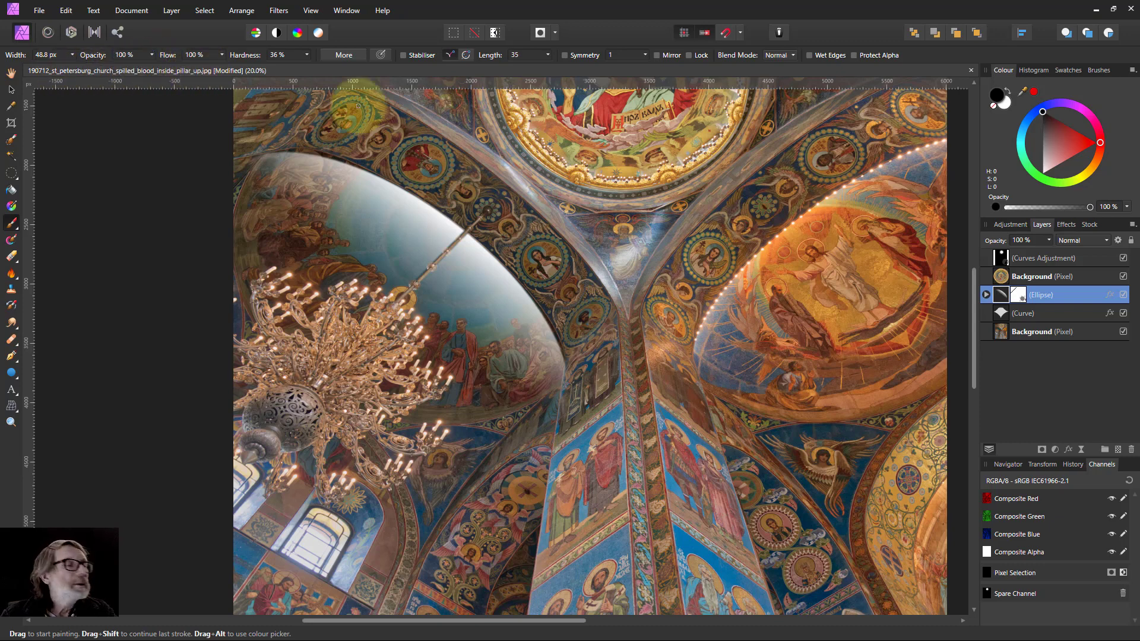
left_click(1000, 300)
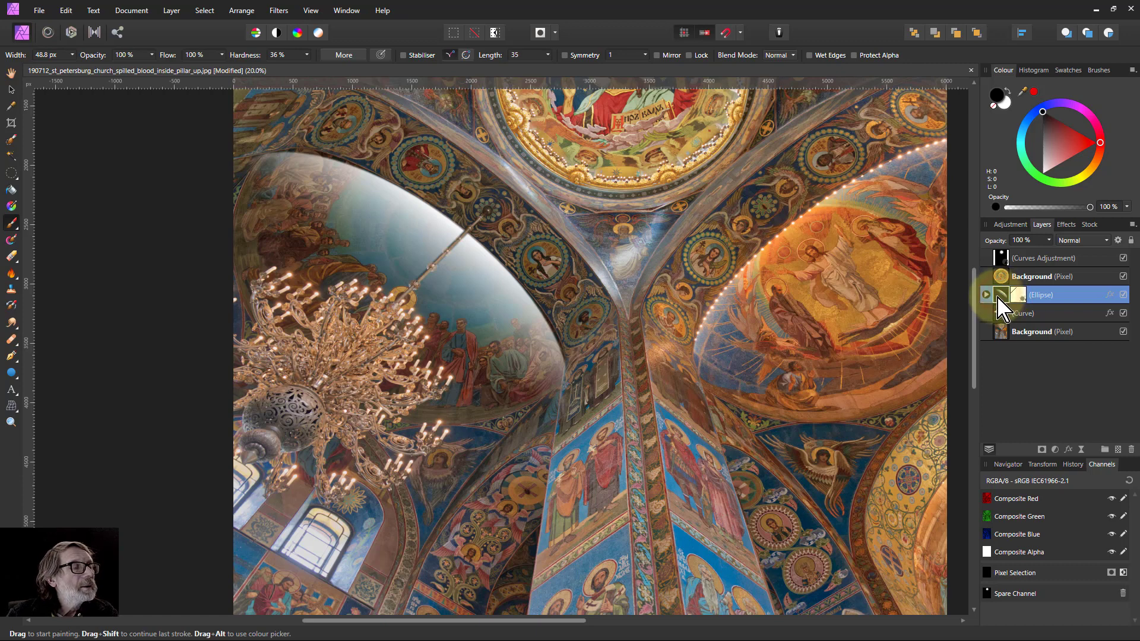
left_click(986, 295)
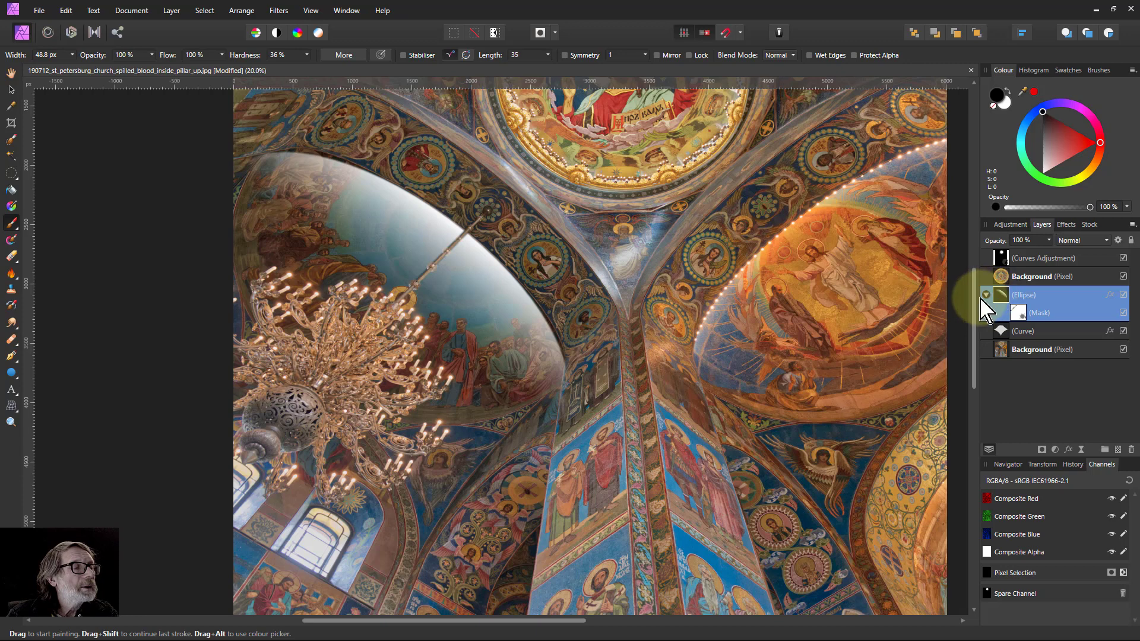
left_click(1048, 240)
mouse_move(1046, 260)
left_mouse_down()
mouse_move(999, 262)
mouse_move(1034, 274)
left_mouse_up()
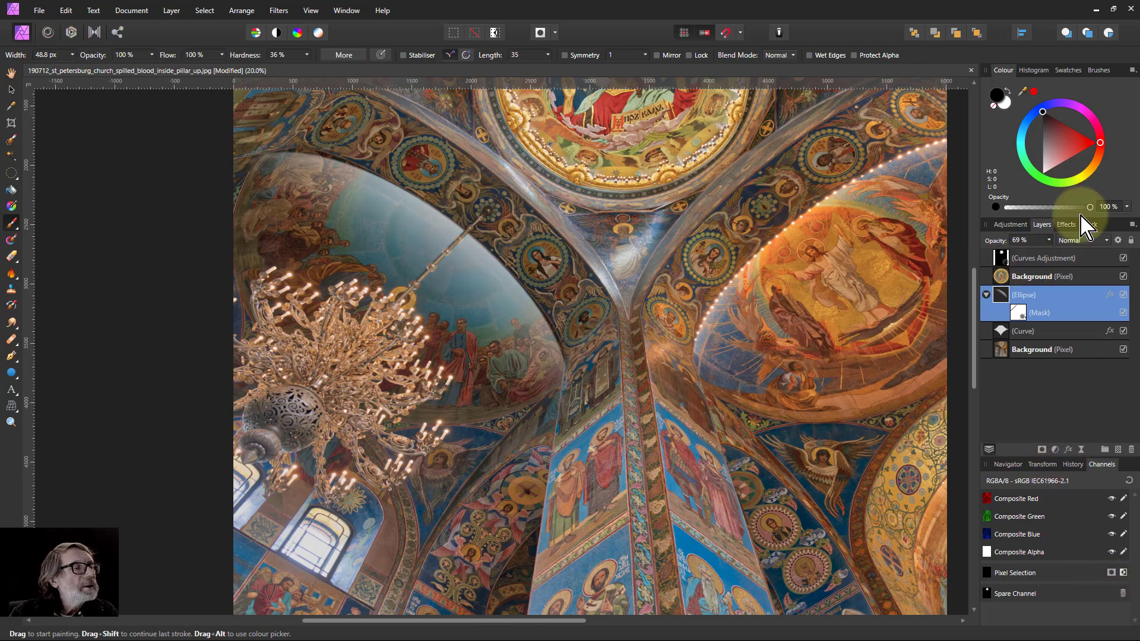
left_click(1082, 240)
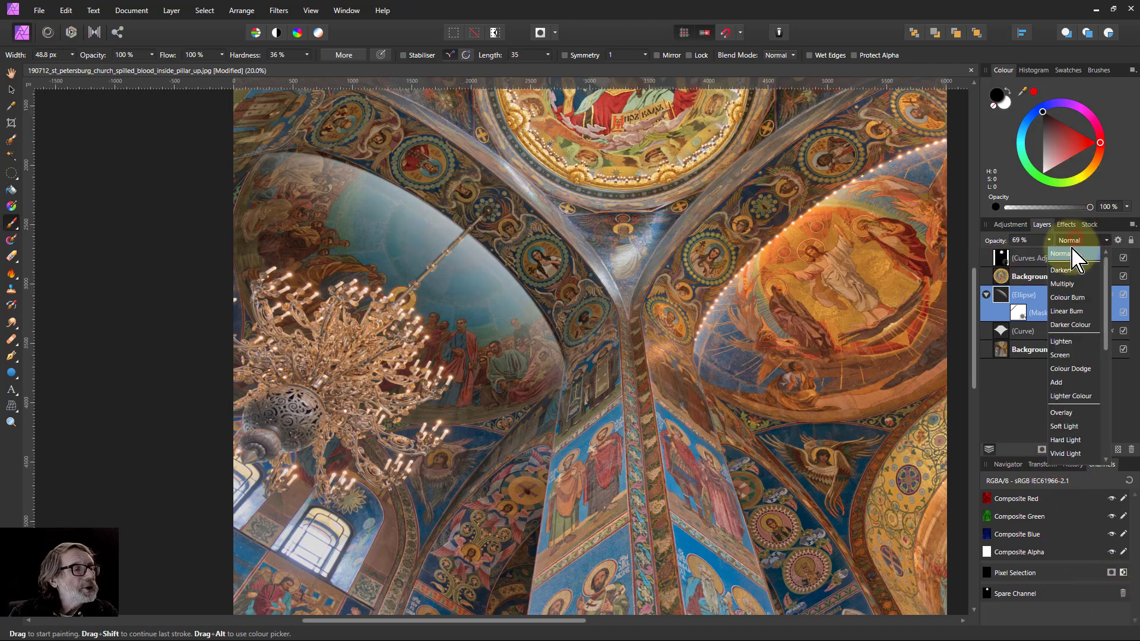
left_click(1068, 426)
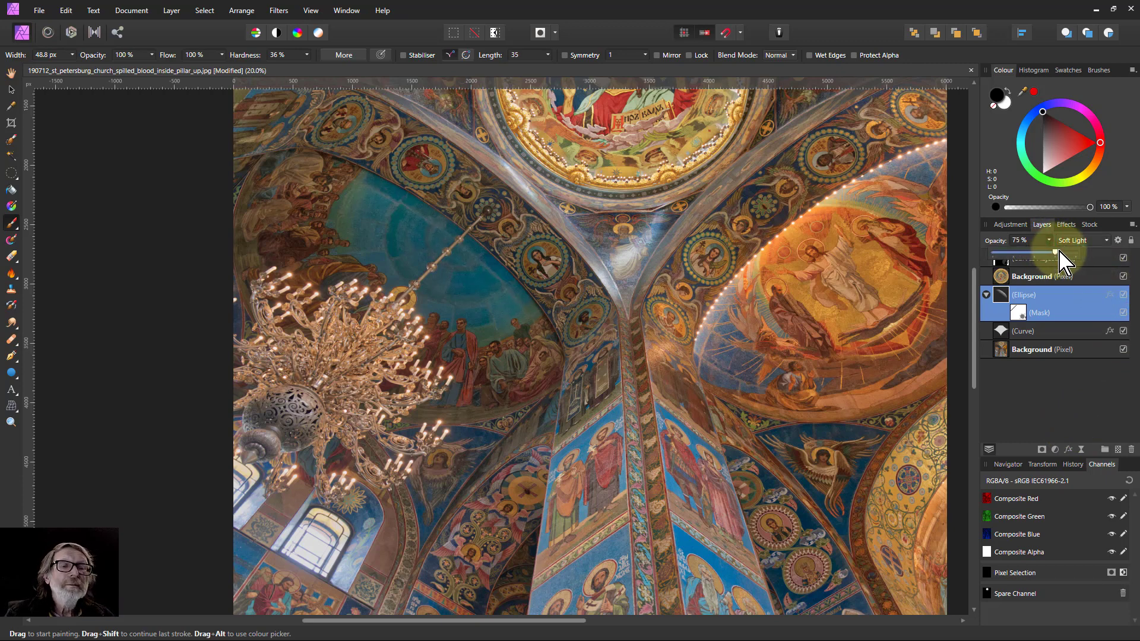
left_click_drag(1058, 255, 1097, 284)
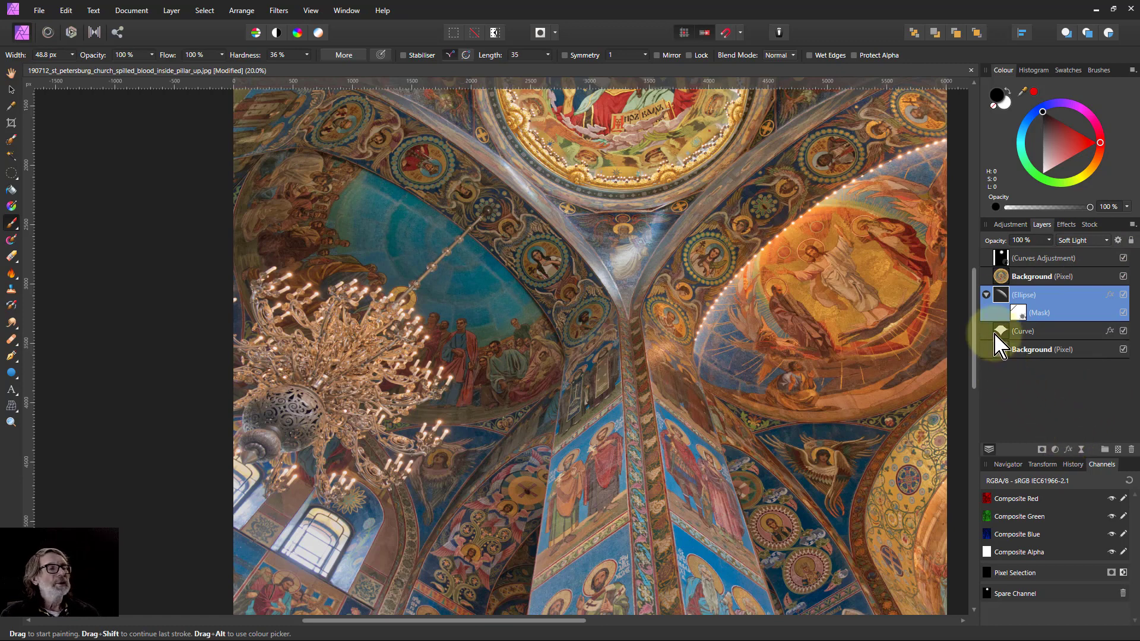
Duplicate the ellipse layer and set the copy's opacity to 58%.
left_click(1000, 294)
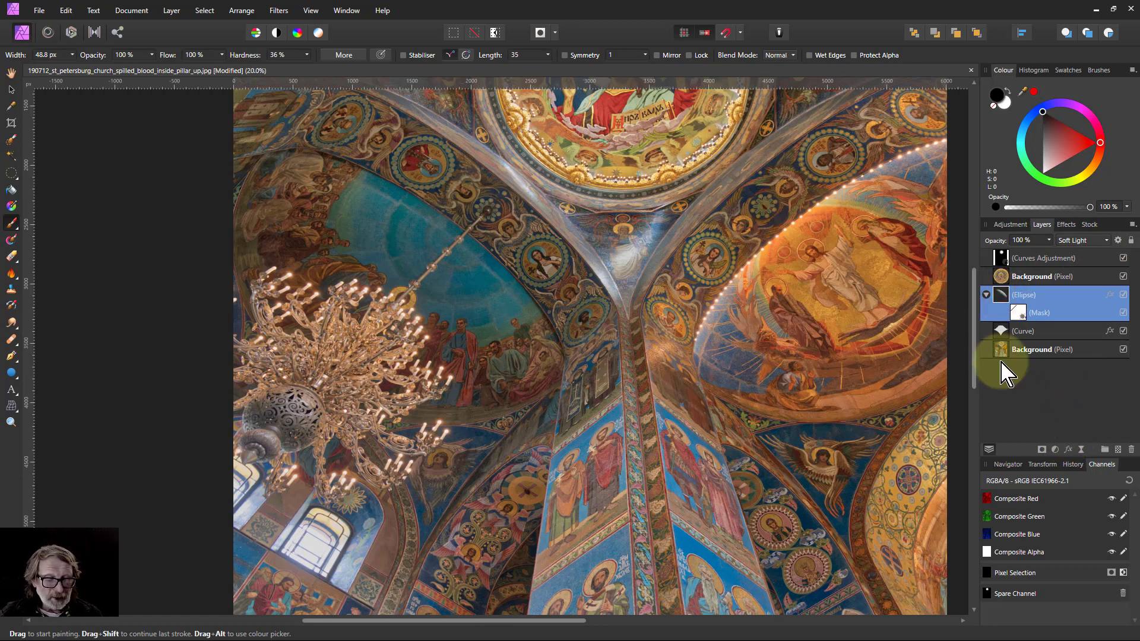
key("ctrl+j")
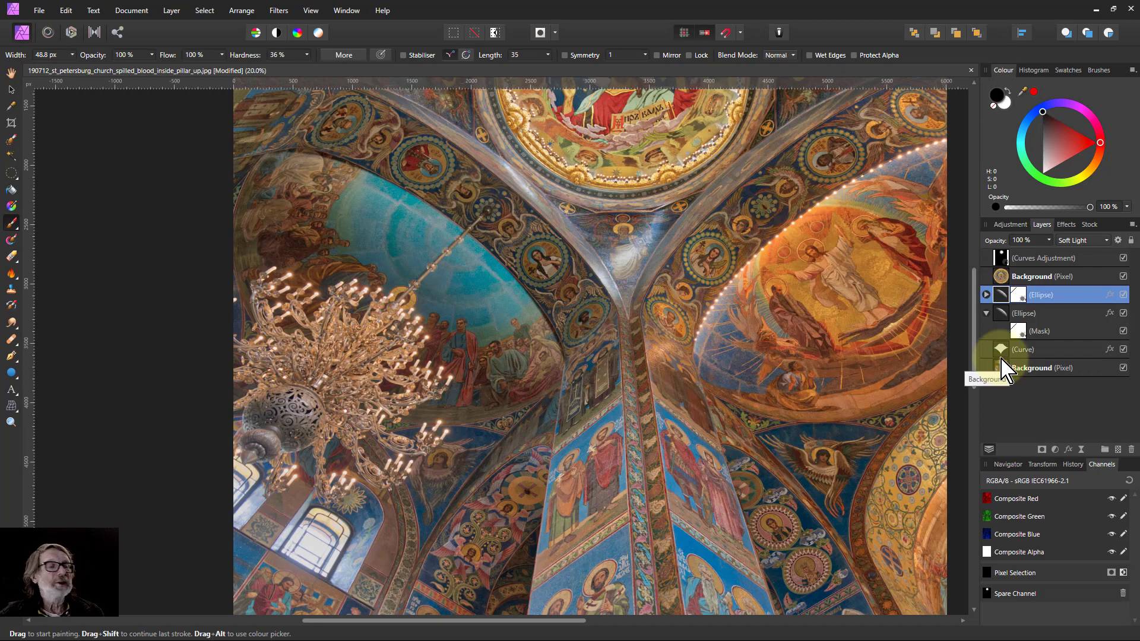
left_click(1048, 240)
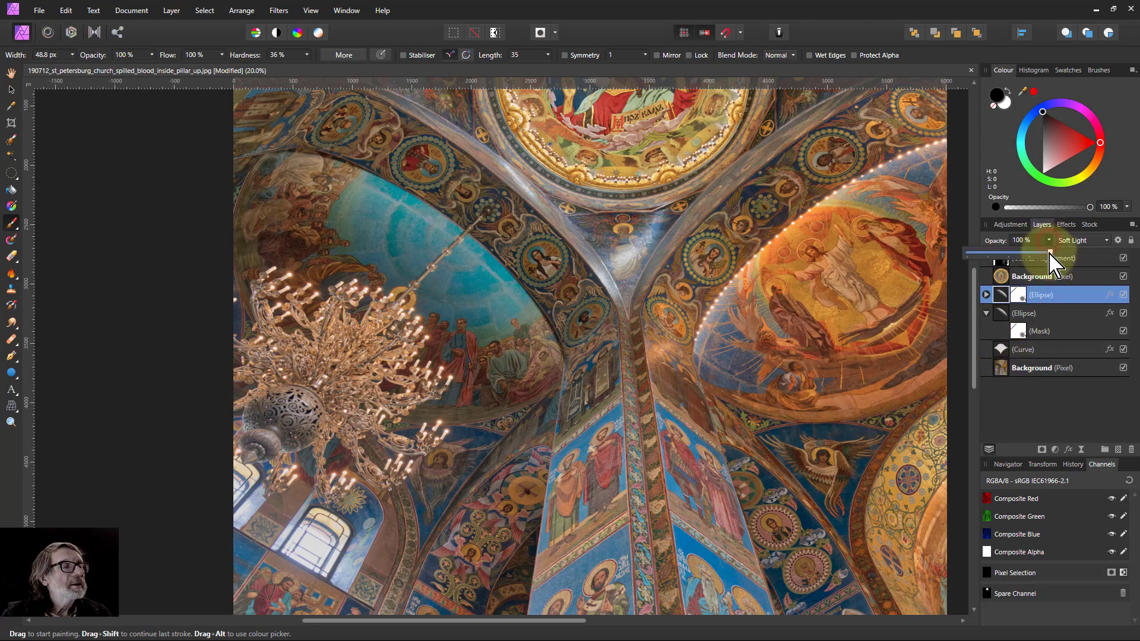
left_click_drag(1043, 254, 1004, 258)
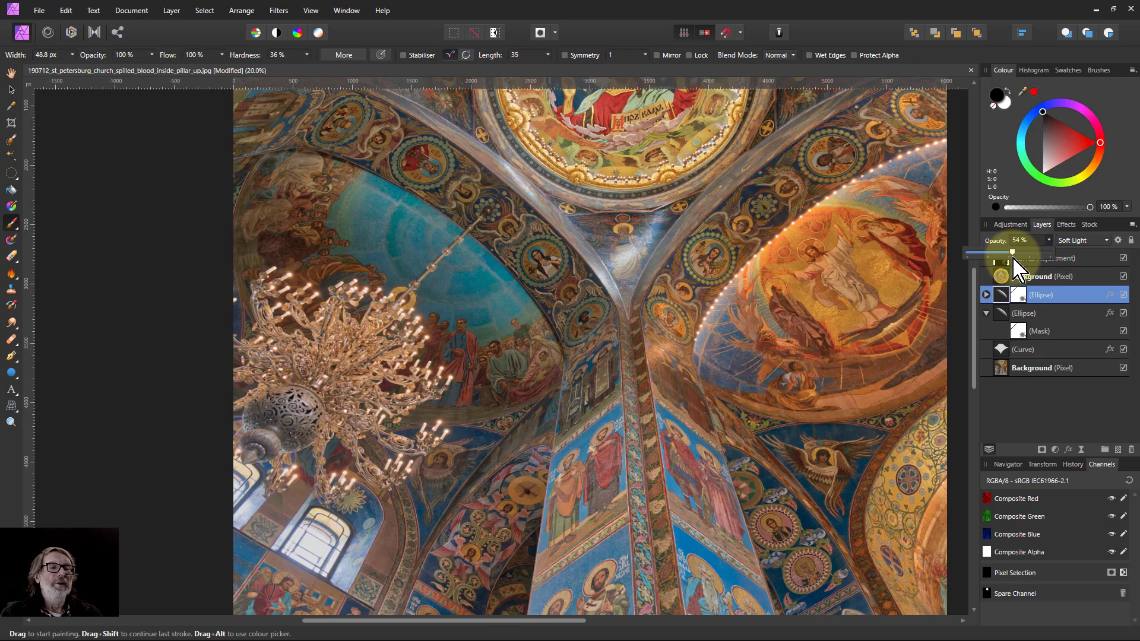
left_click_drag(1016, 265, 1018, 268)
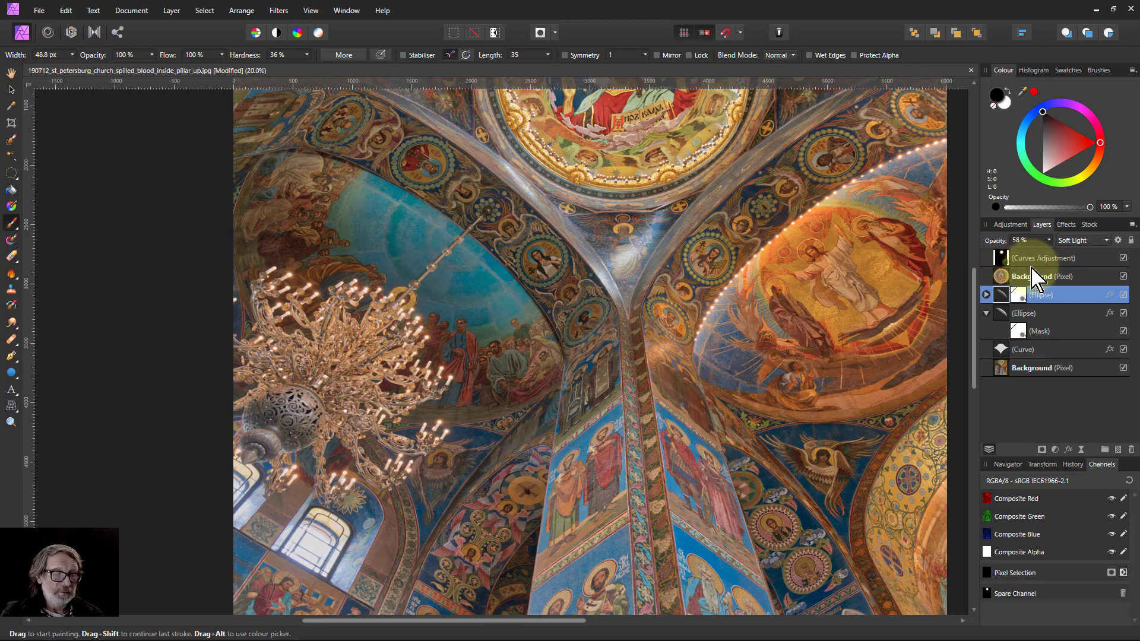
With the Pen tool, trace the outer edge of the arched band from the image's left edge down to the pillar base.
key("ctrl+0")
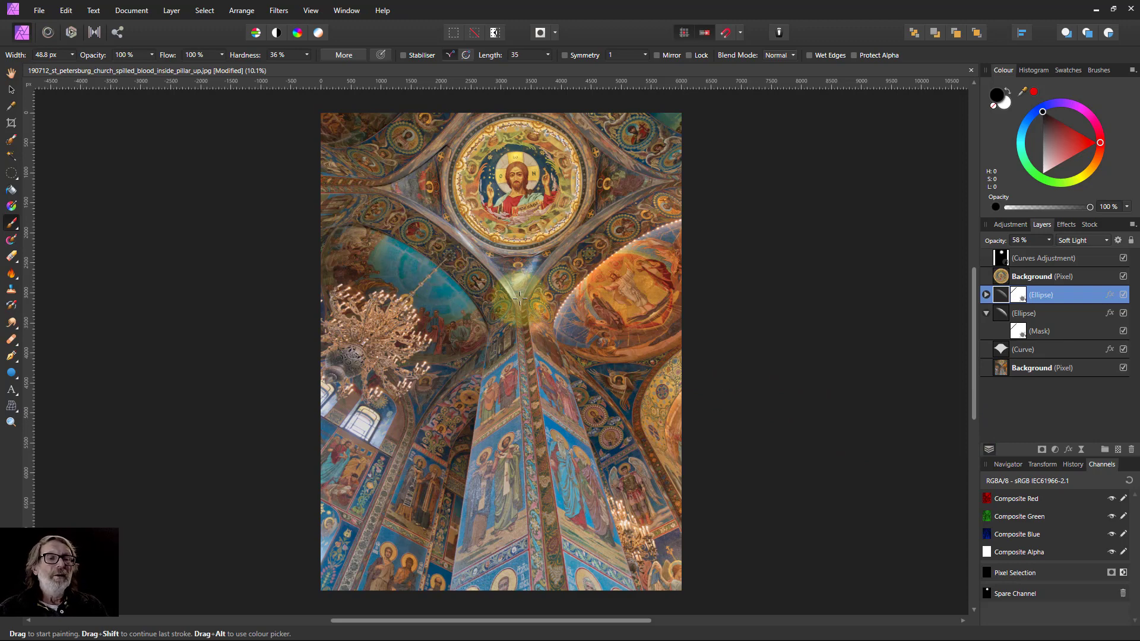
scroll(374, 227, "up", 3)
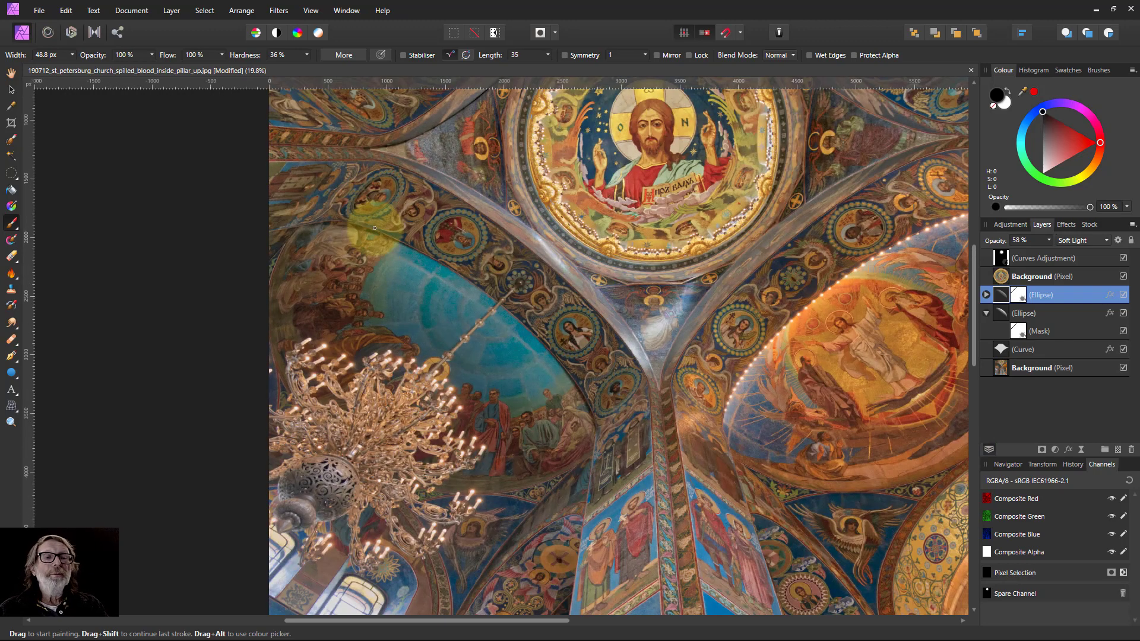
scroll(374, 228, "up", 1)
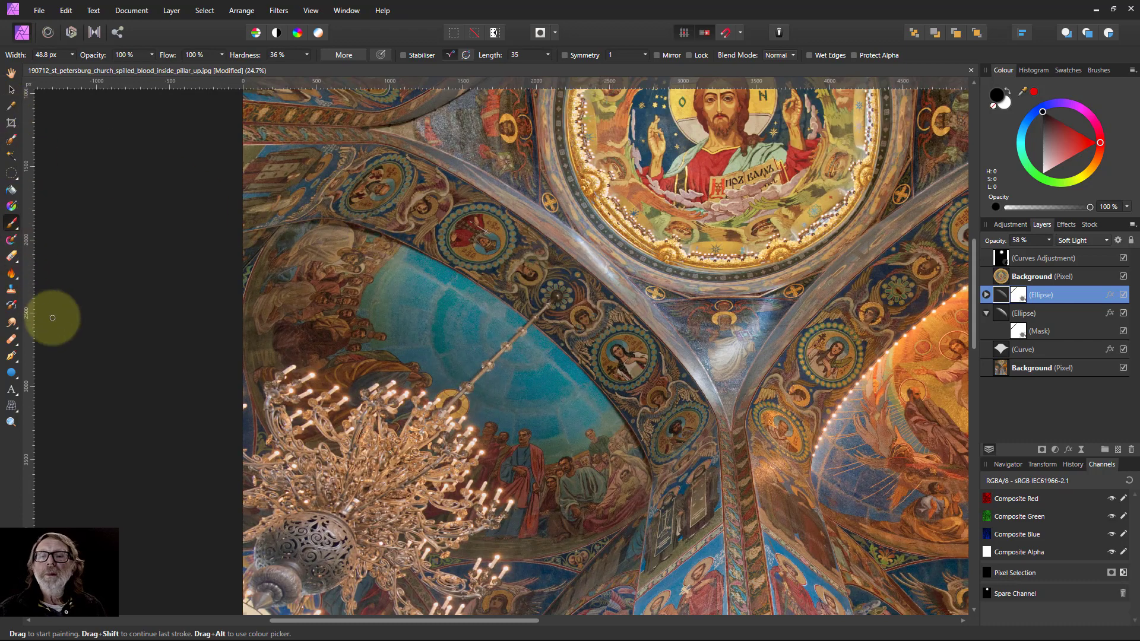
left_click(11, 356)
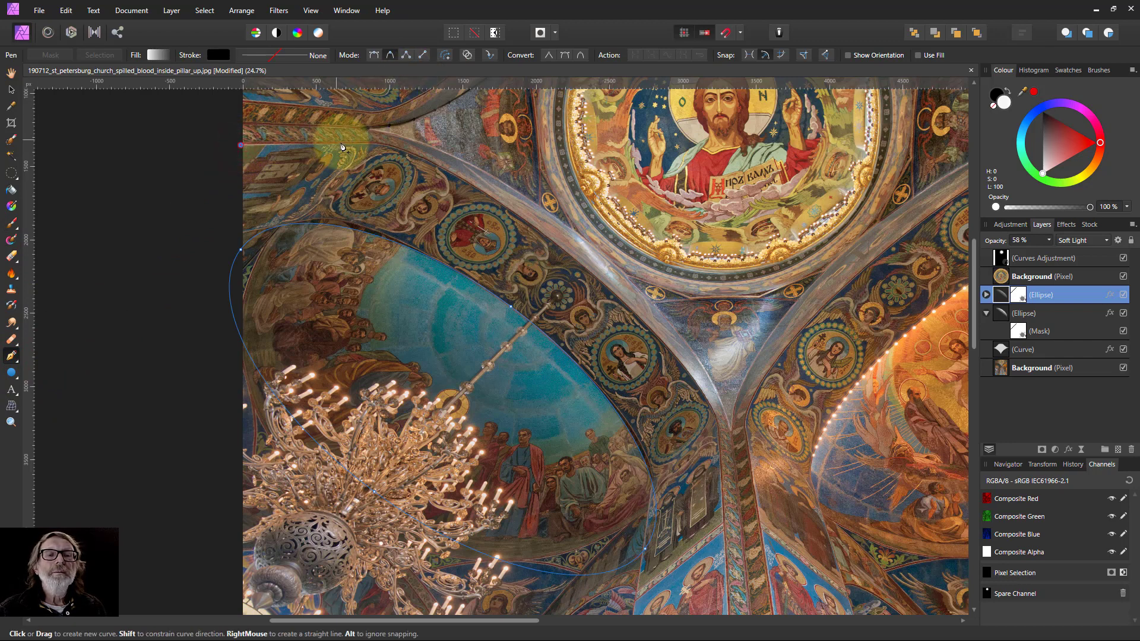
left_click(381, 146)
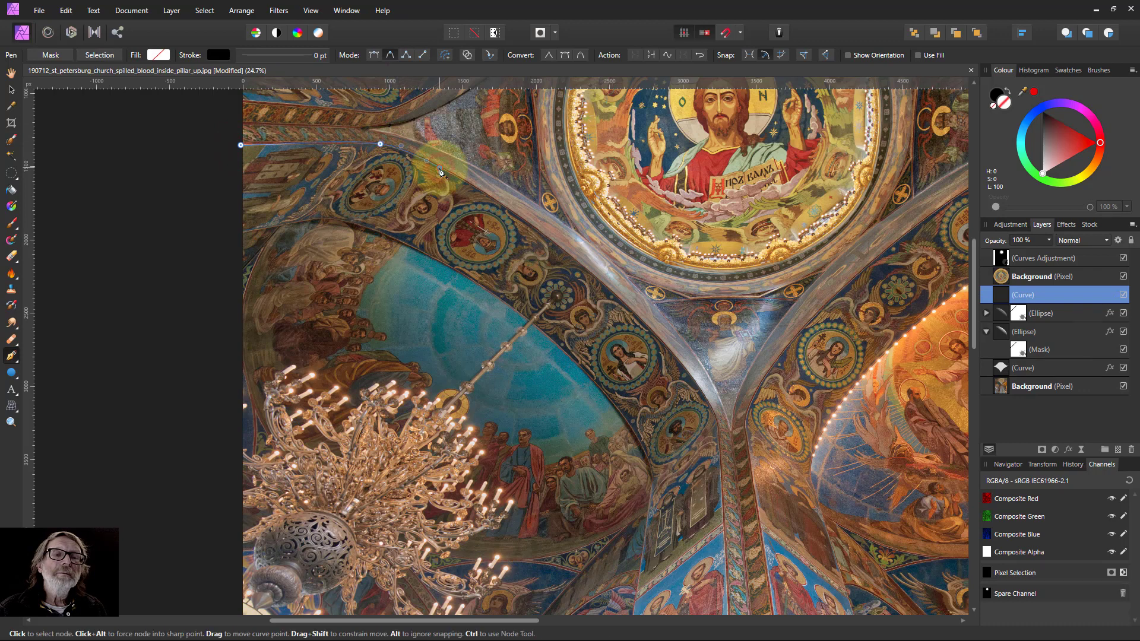
left_click(439, 169)
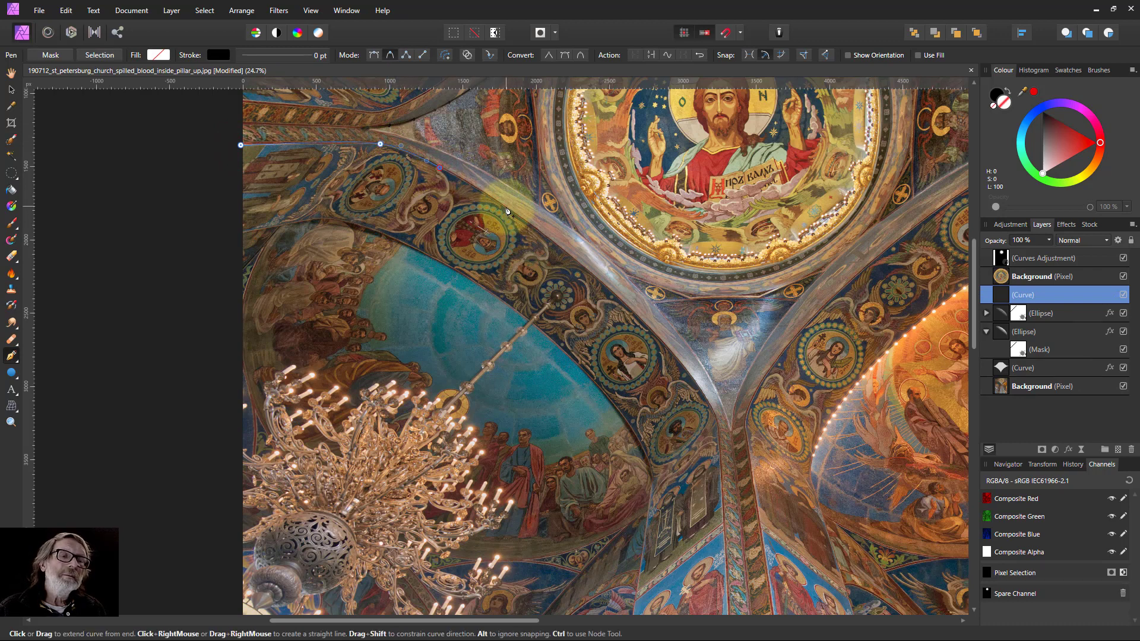
left_click(506, 207)
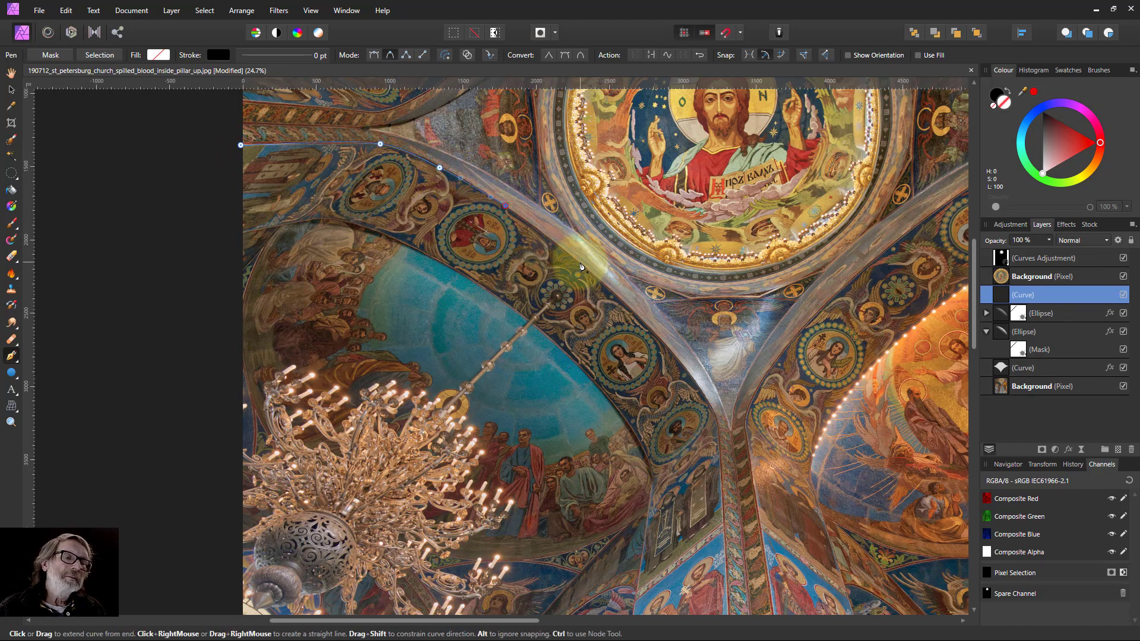
left_click(580, 263)
left_click(645, 323)
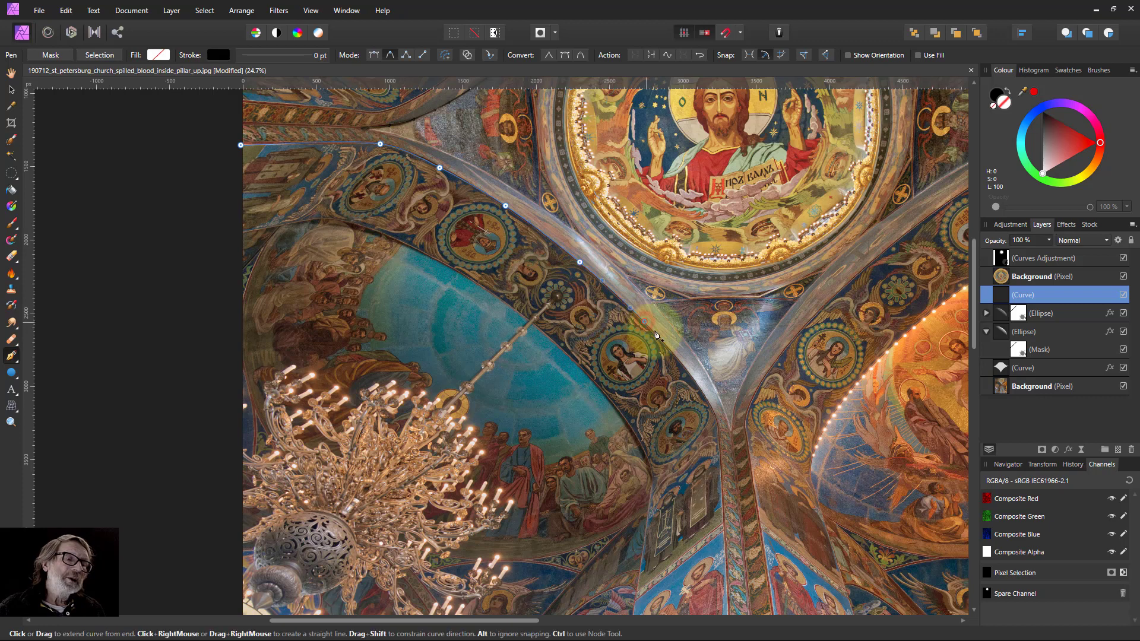
left_click(686, 368)
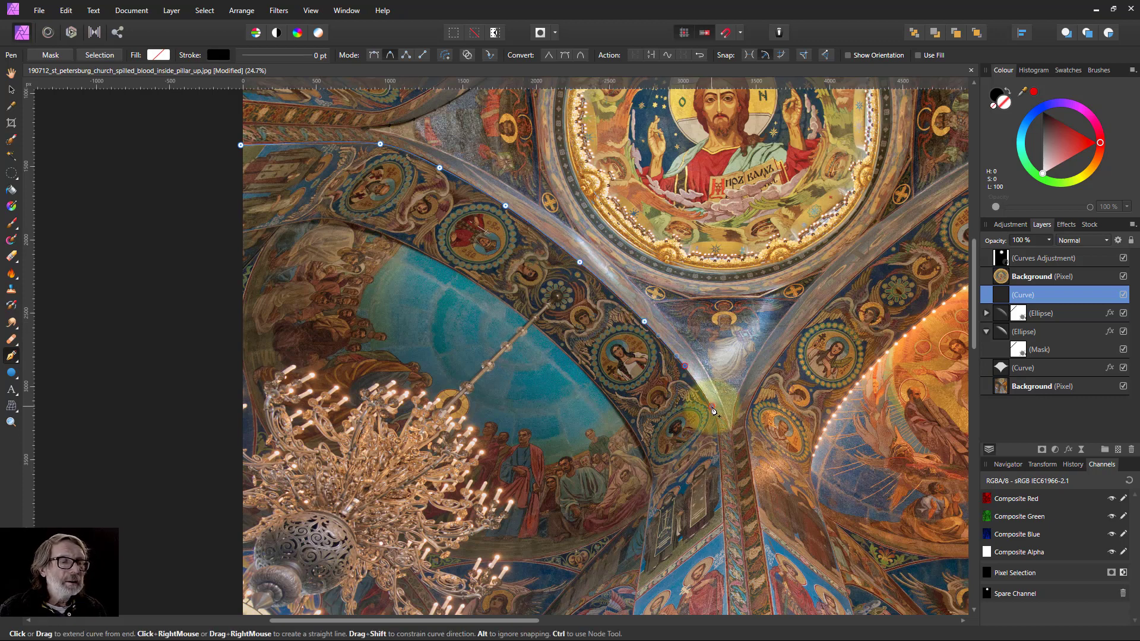
left_click(712, 408)
left_click(721, 452)
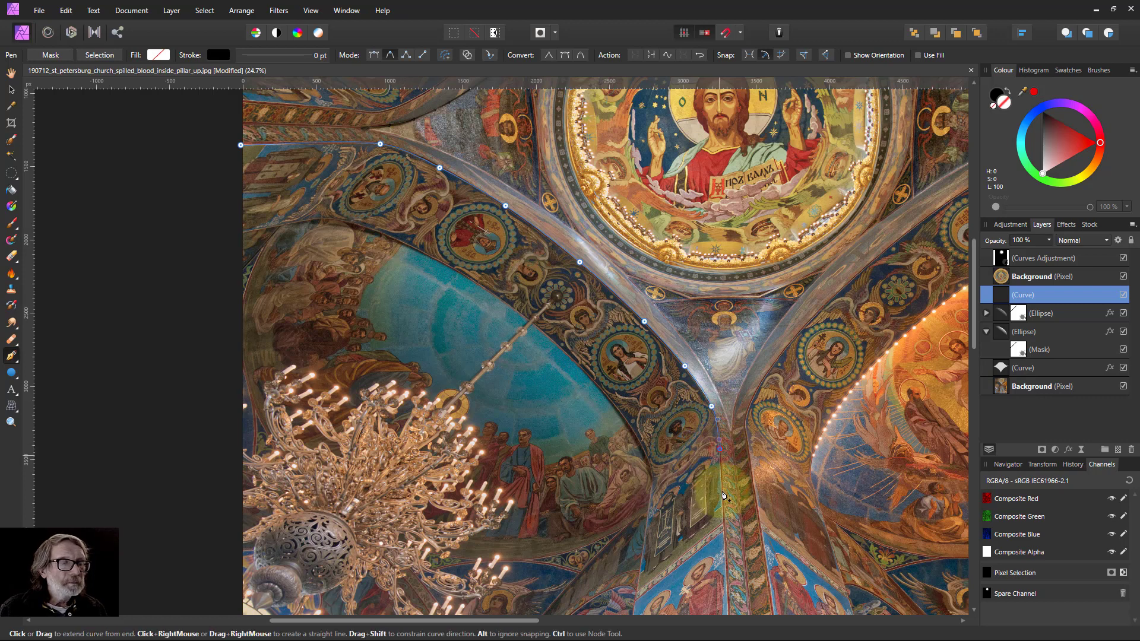
left_click(724, 525)
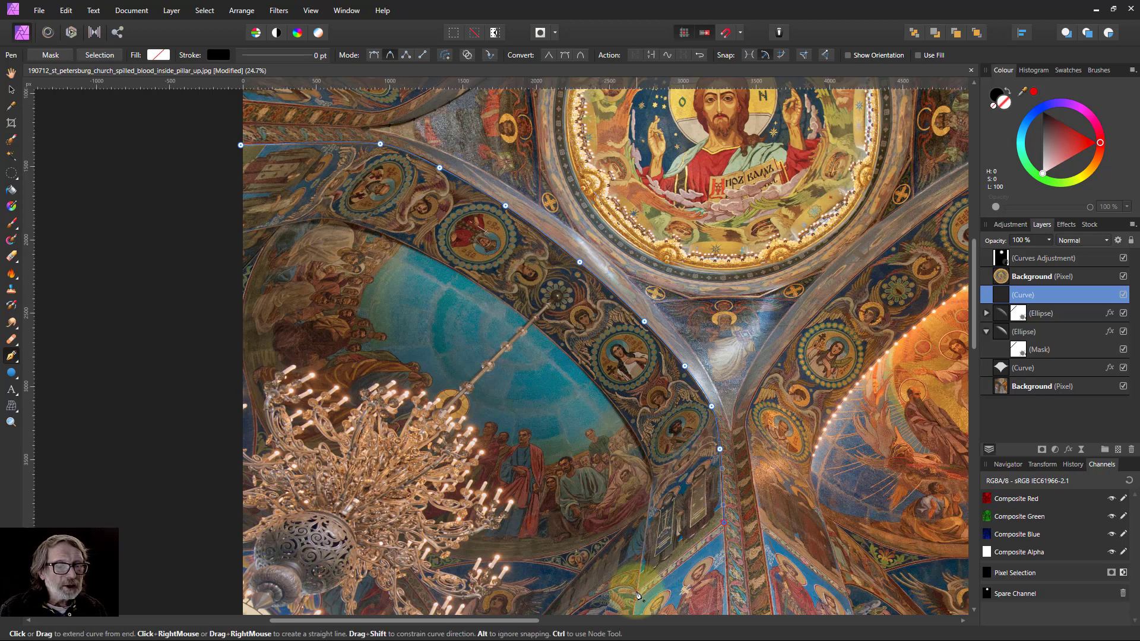
left_click(637, 593)
Trace the band's inner edge back up along the blue dome and close the curve at its starting node.
left_click(651, 484)
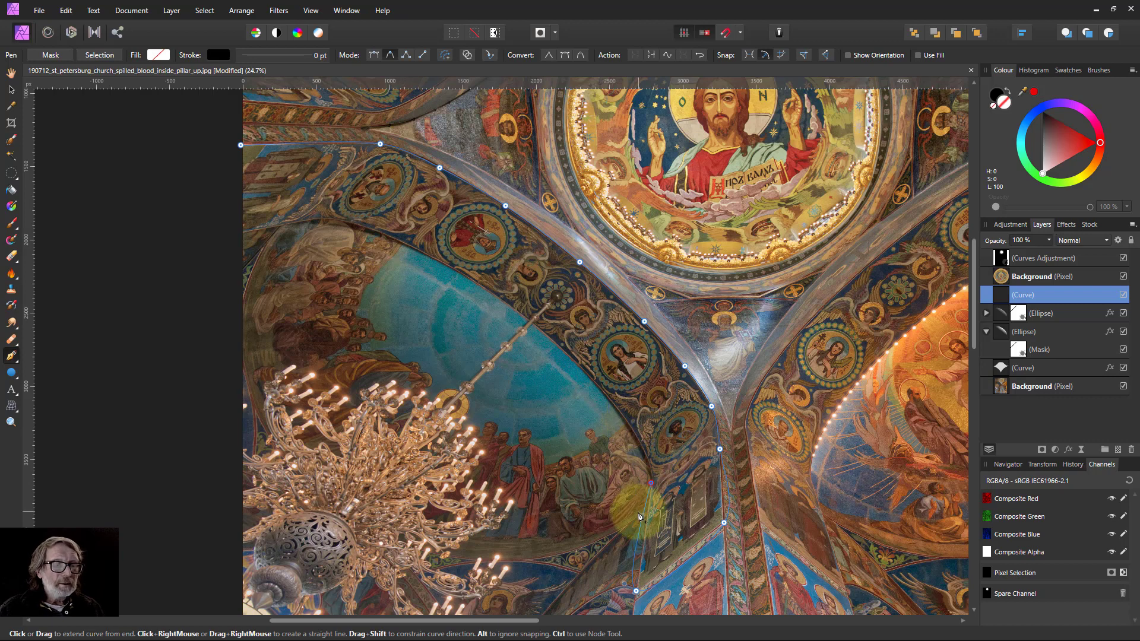
left_click(629, 425)
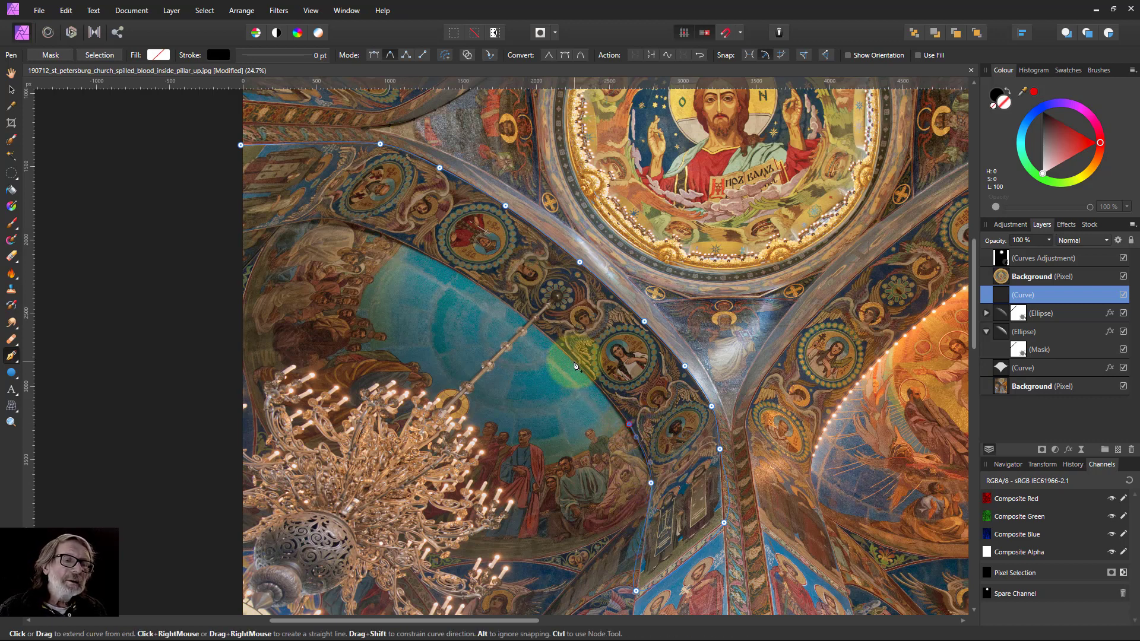
left_click(574, 362)
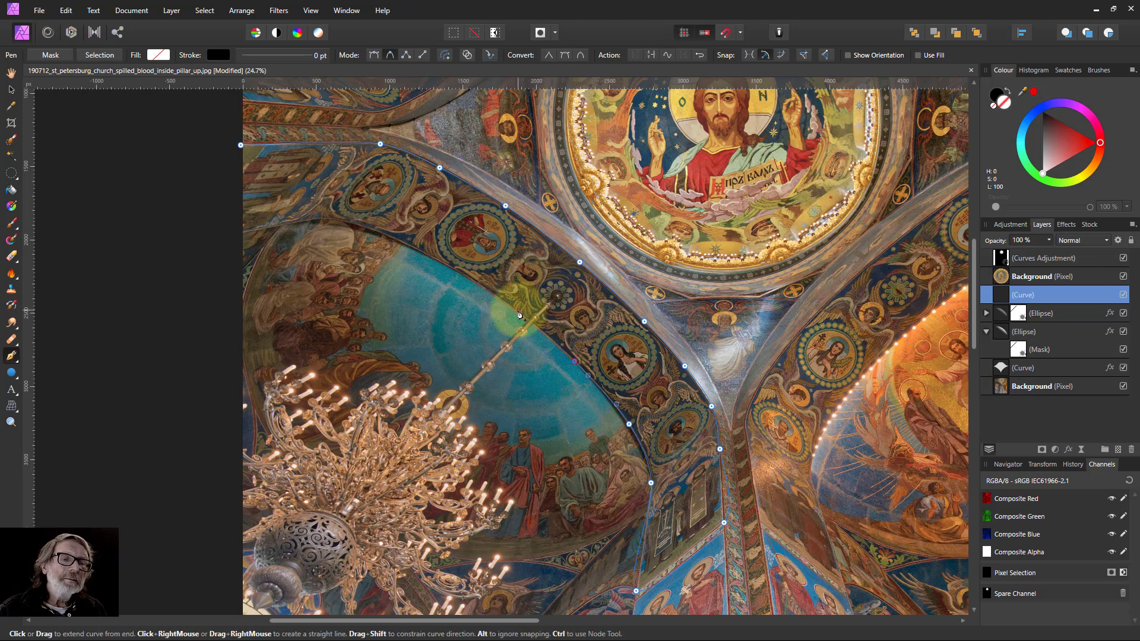
left_click(518, 311)
left_click(458, 272)
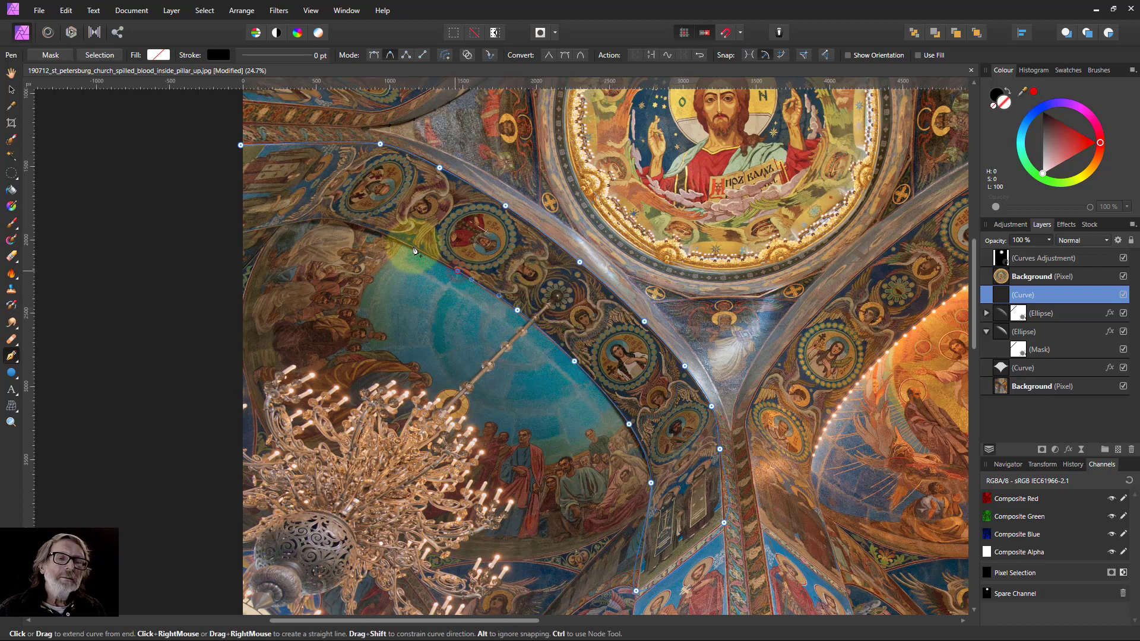
left_click(409, 246)
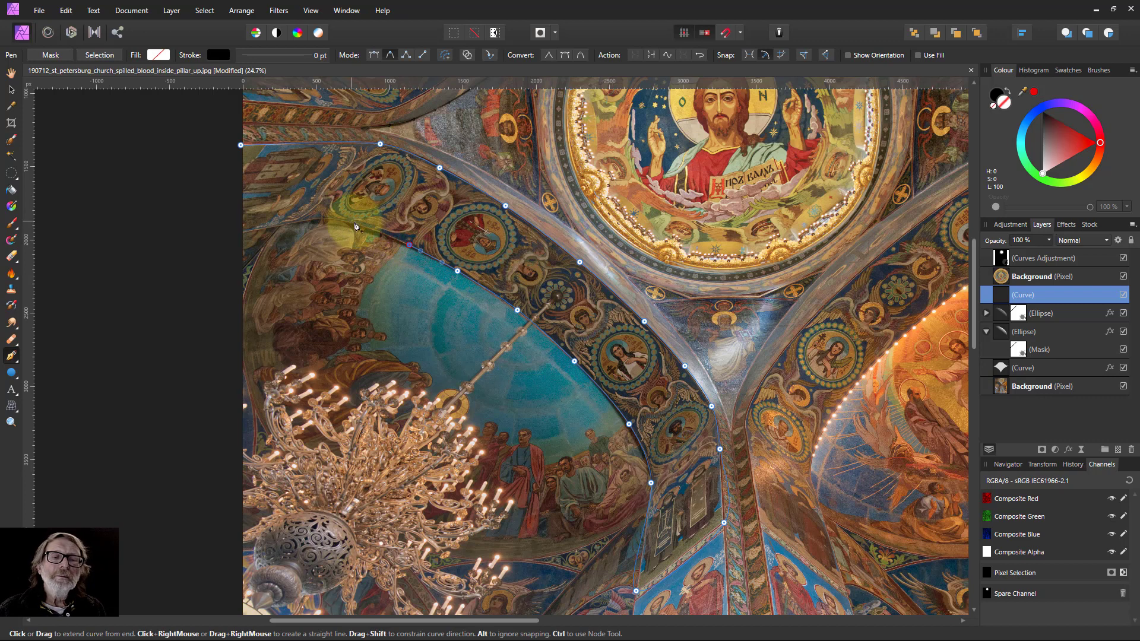
left_click(355, 224)
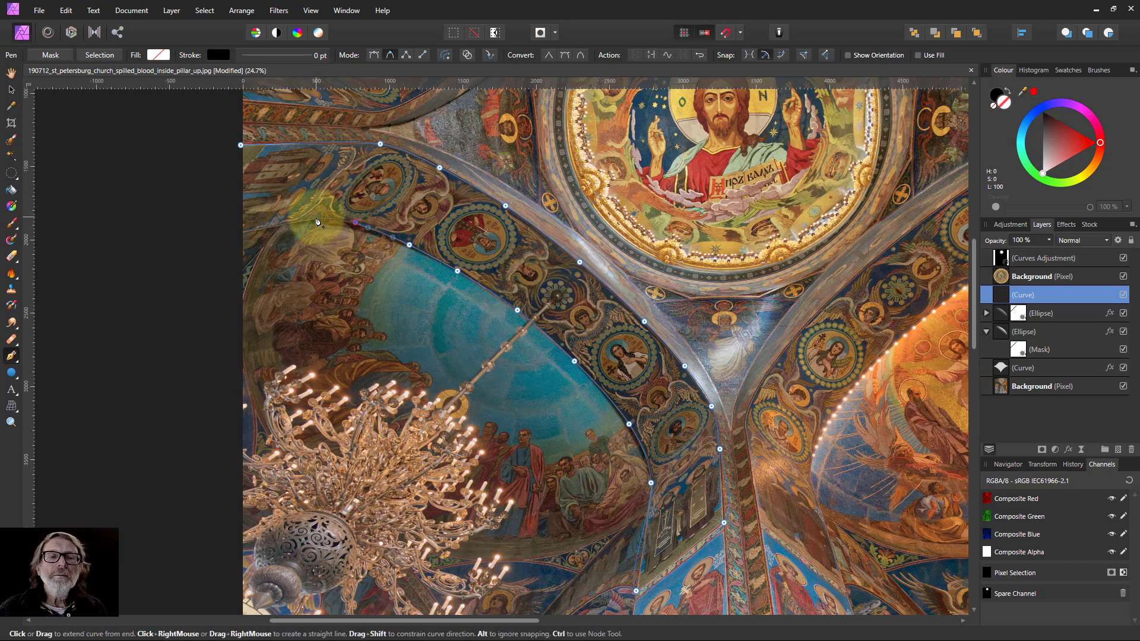
left_click(316, 218)
left_click(270, 228)
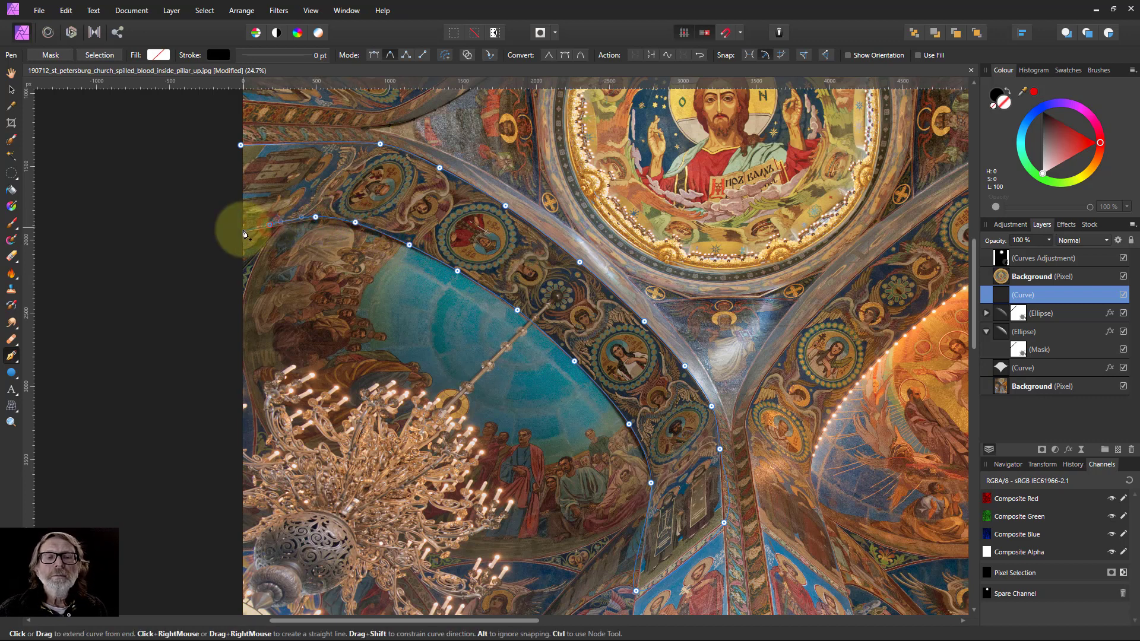
left_click(236, 237)
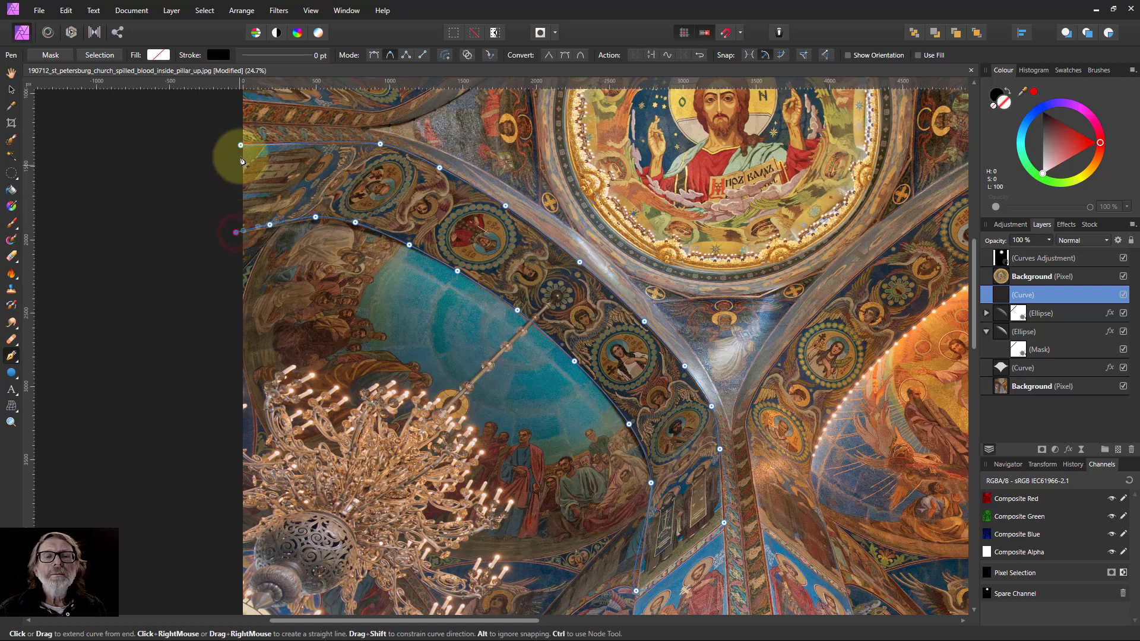
left_click(241, 145)
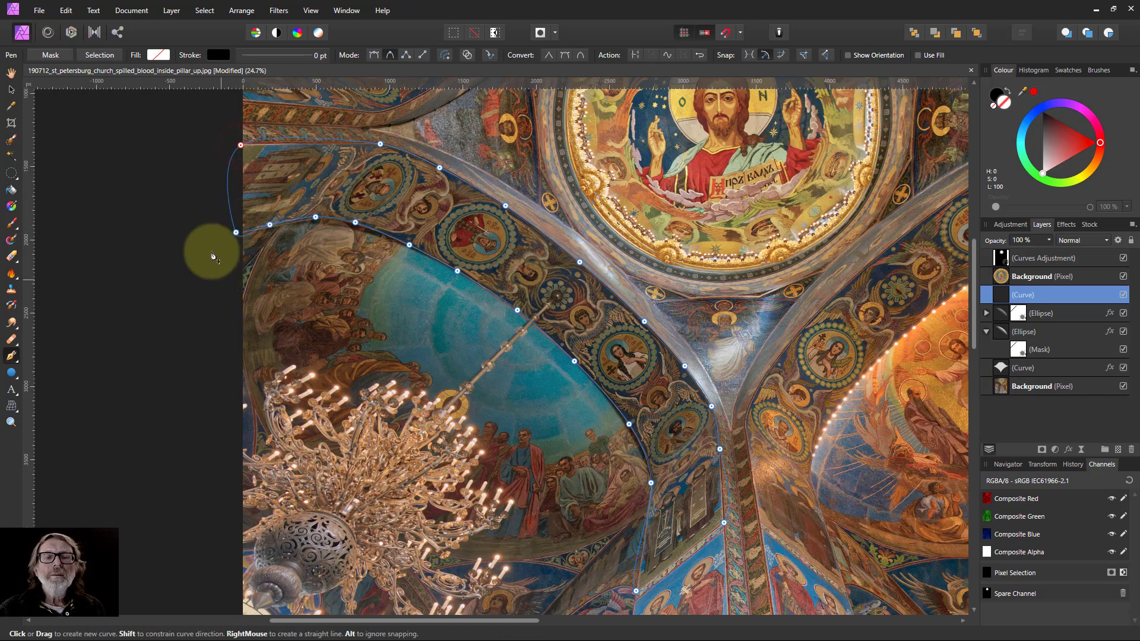
With the Node tool, select corner nodes of the curve and convert them to sharp points.
left_click(14, 360)
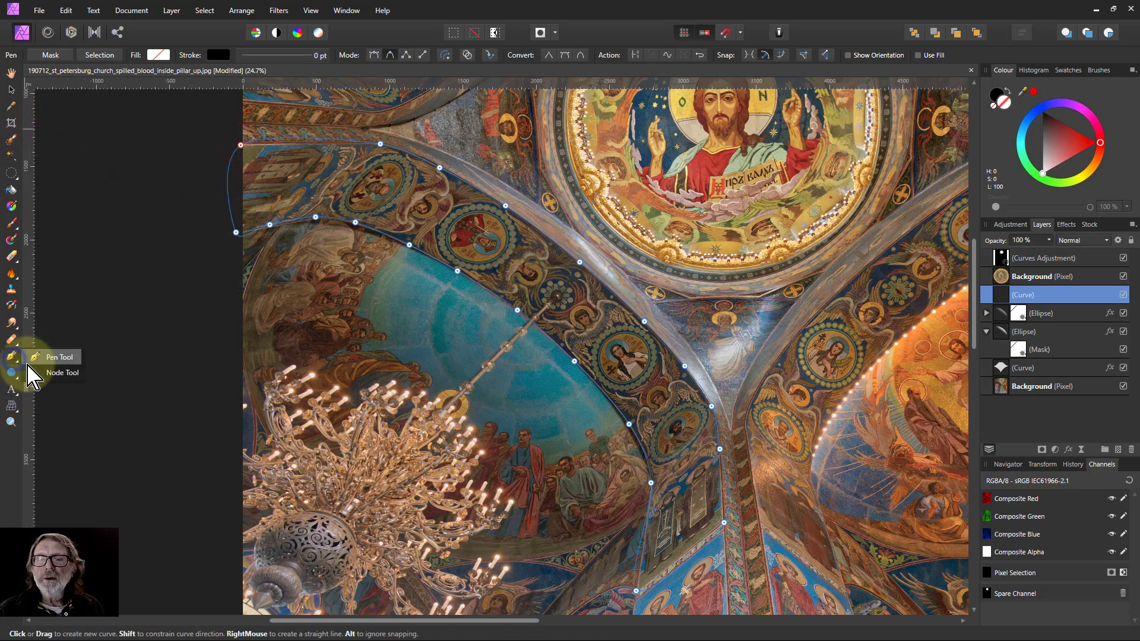
left_click(37, 380)
left_click(237, 234)
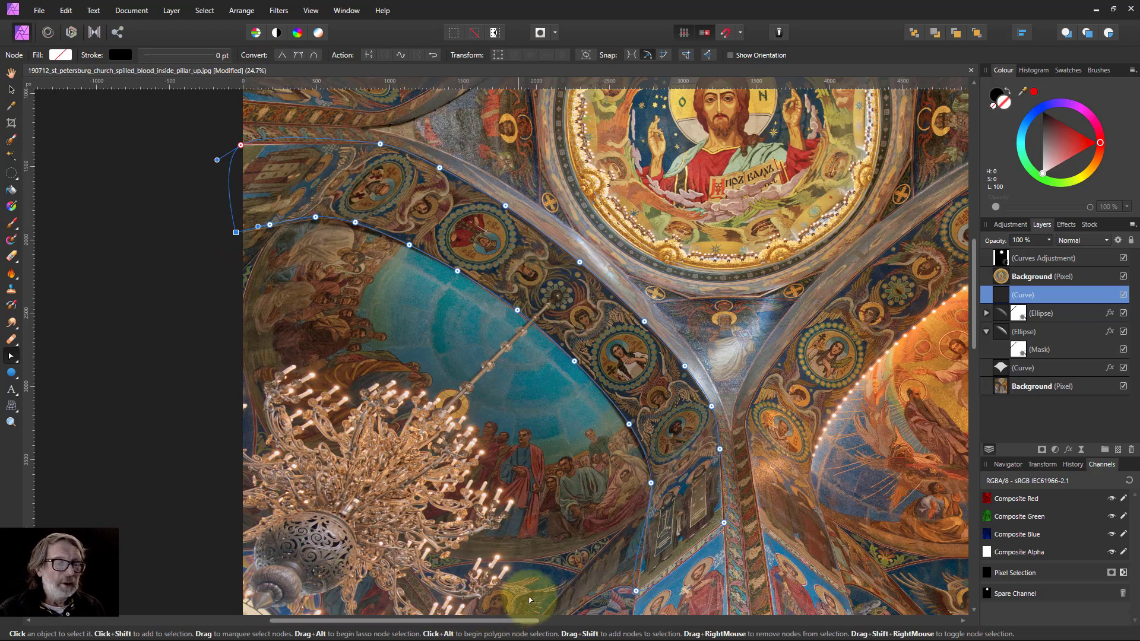
left_click(636, 592)
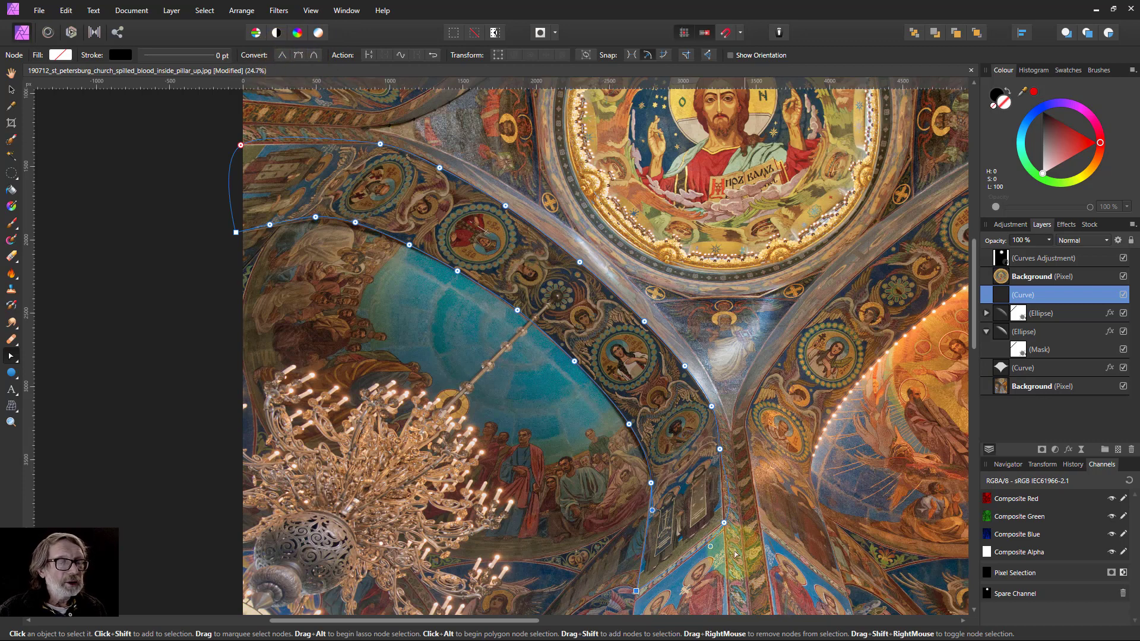
left_click(723, 522)
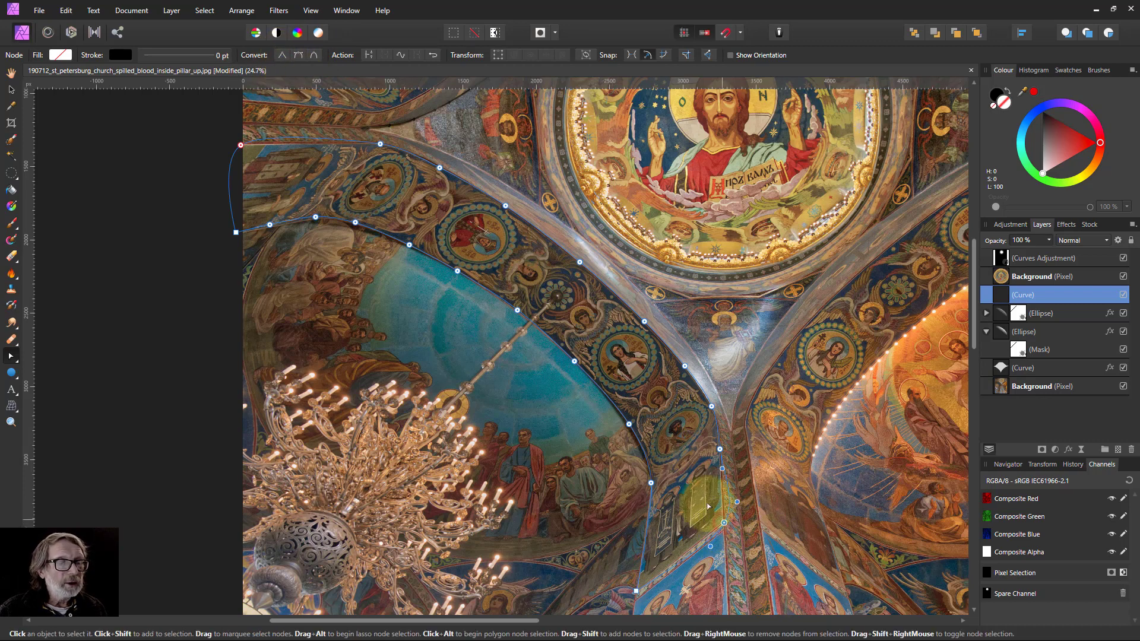
left_click(282, 54)
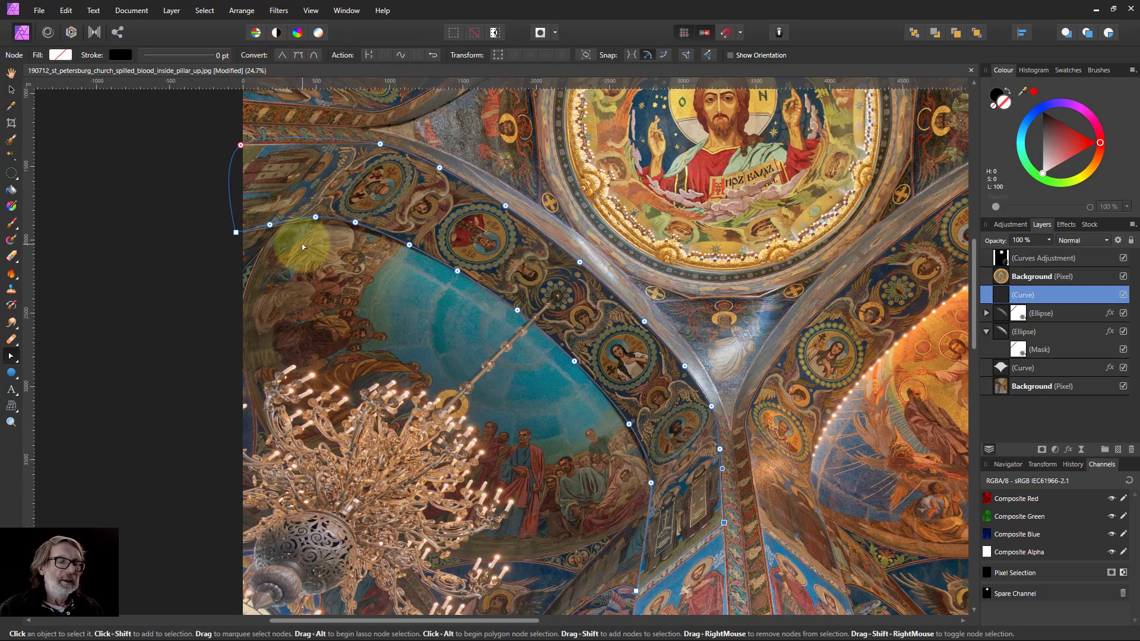
Fill the curve with white and give it a 2 px Gaussian Blur layer effect.
left_click(60, 55)
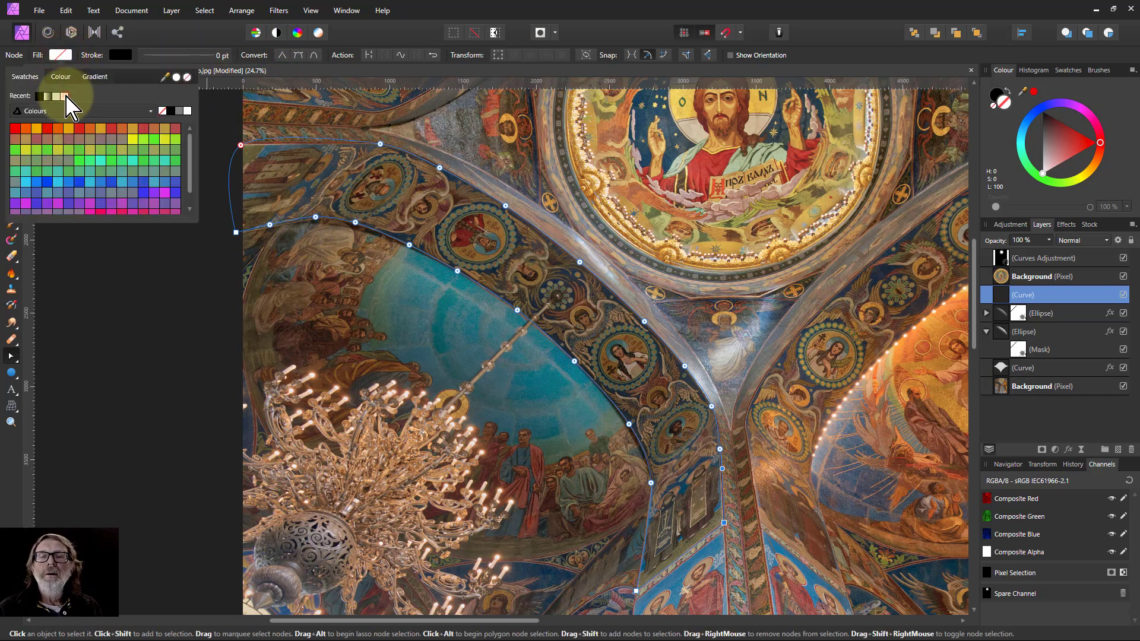
left_click(65, 97)
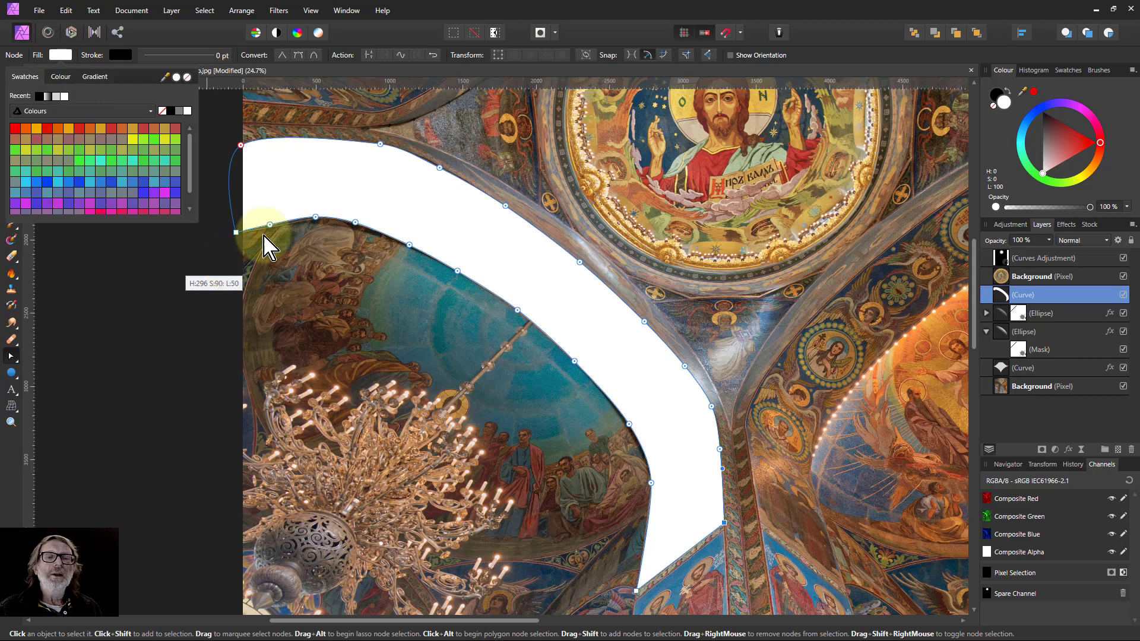
left_click(1070, 443)
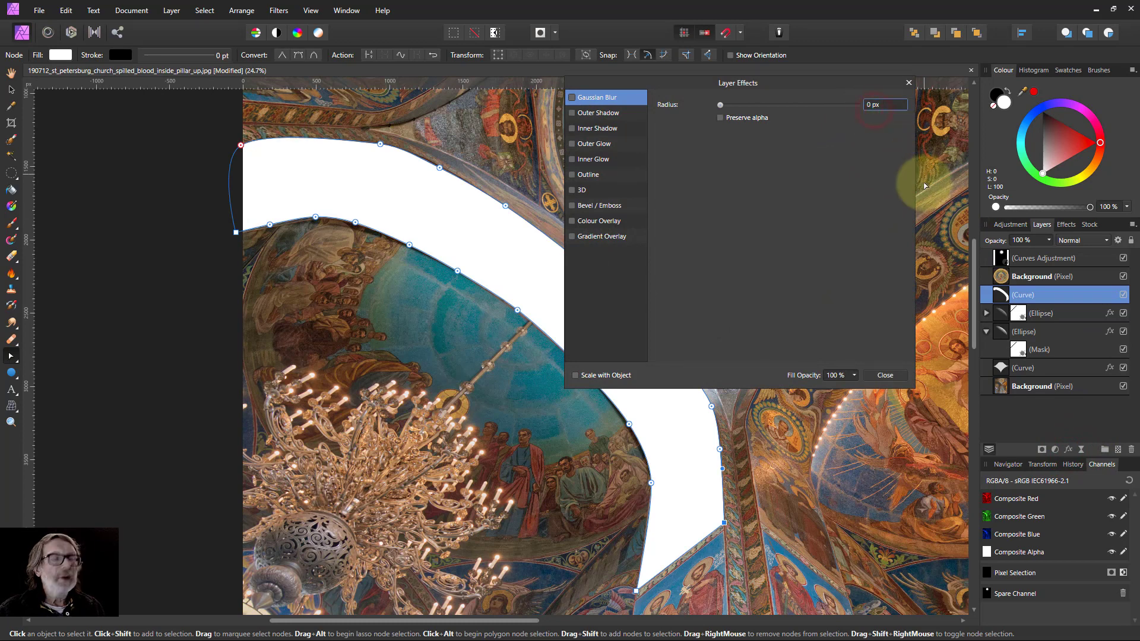
left_click(887, 105)
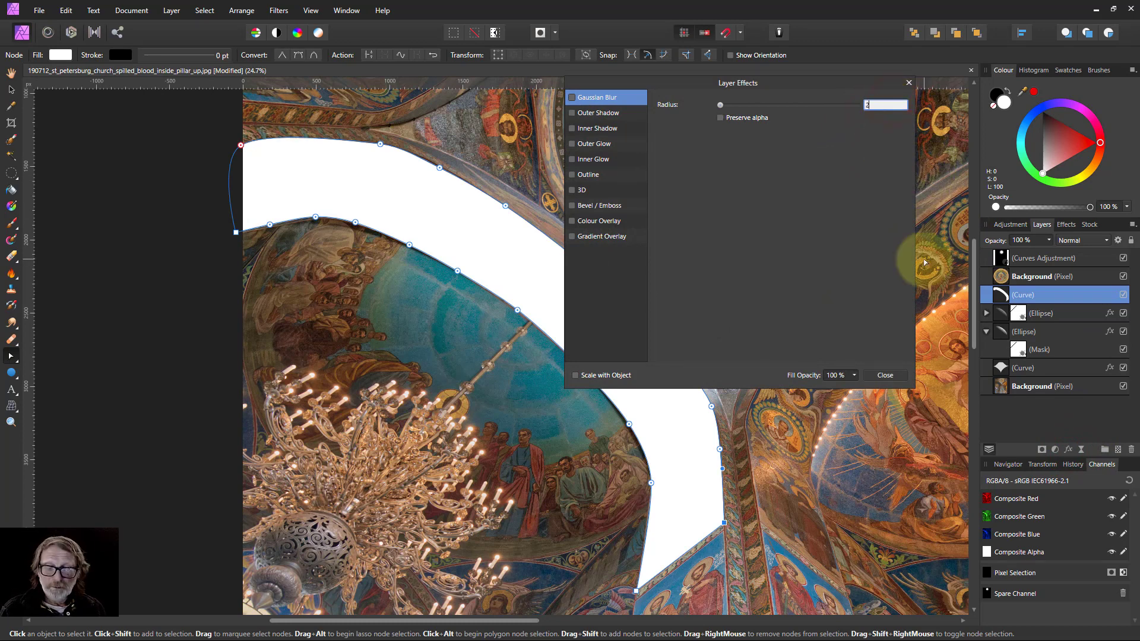
left_click(890, 376)
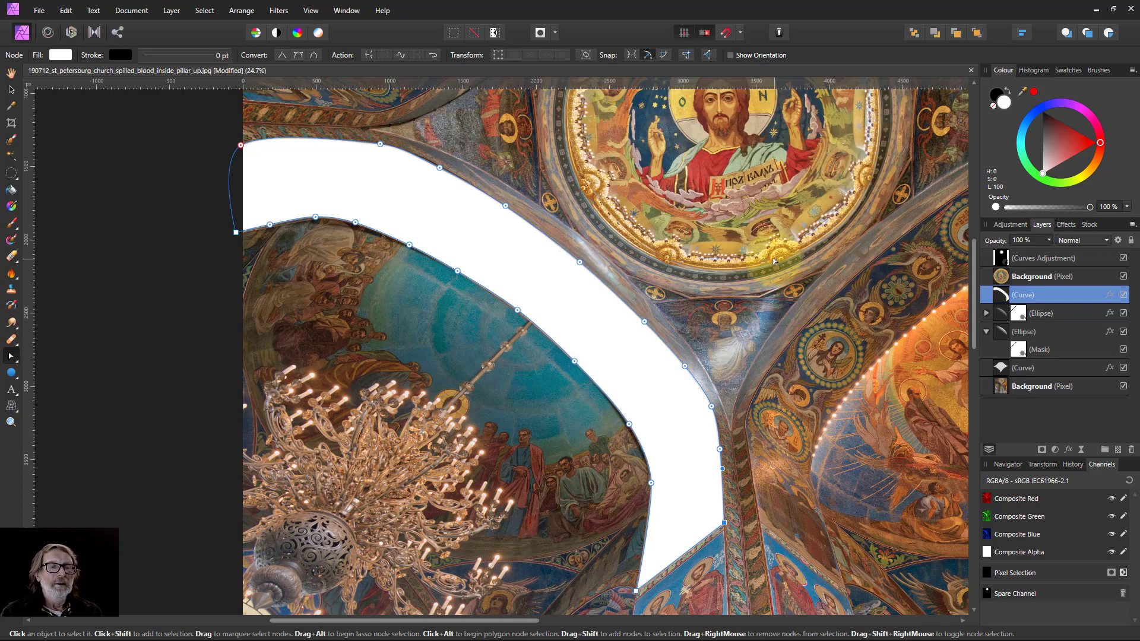
Set the curve layer's blend mode to Overlay and its opacity to 28%.
left_click(1081, 241)
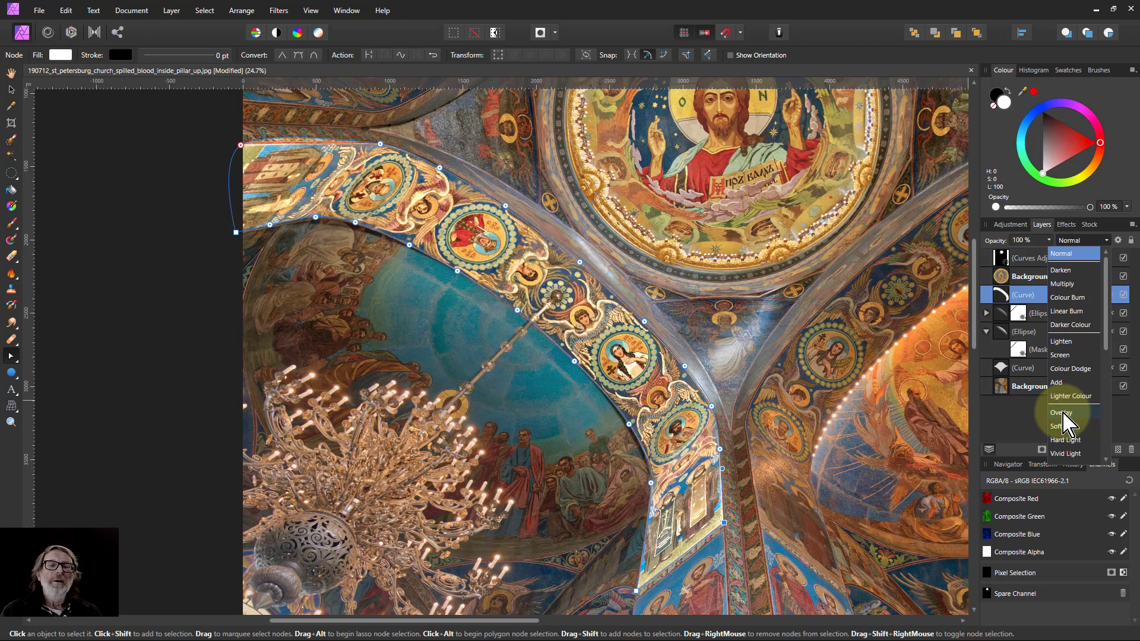
left_click(1062, 413)
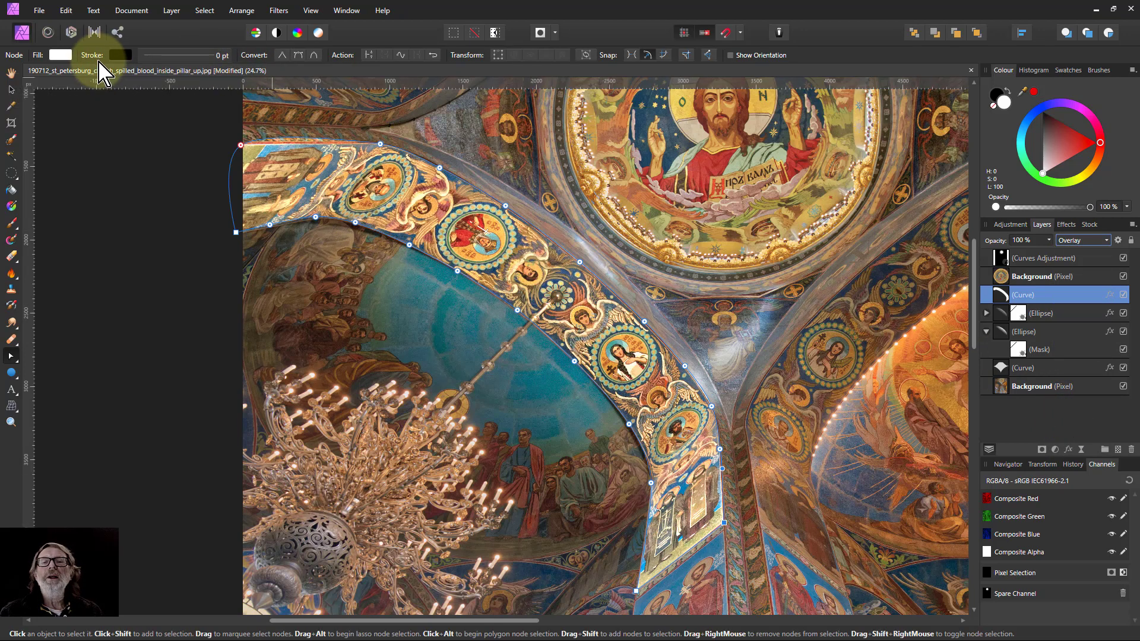
left_click(1049, 240)
left_click_drag(1044, 254, 980, 255)
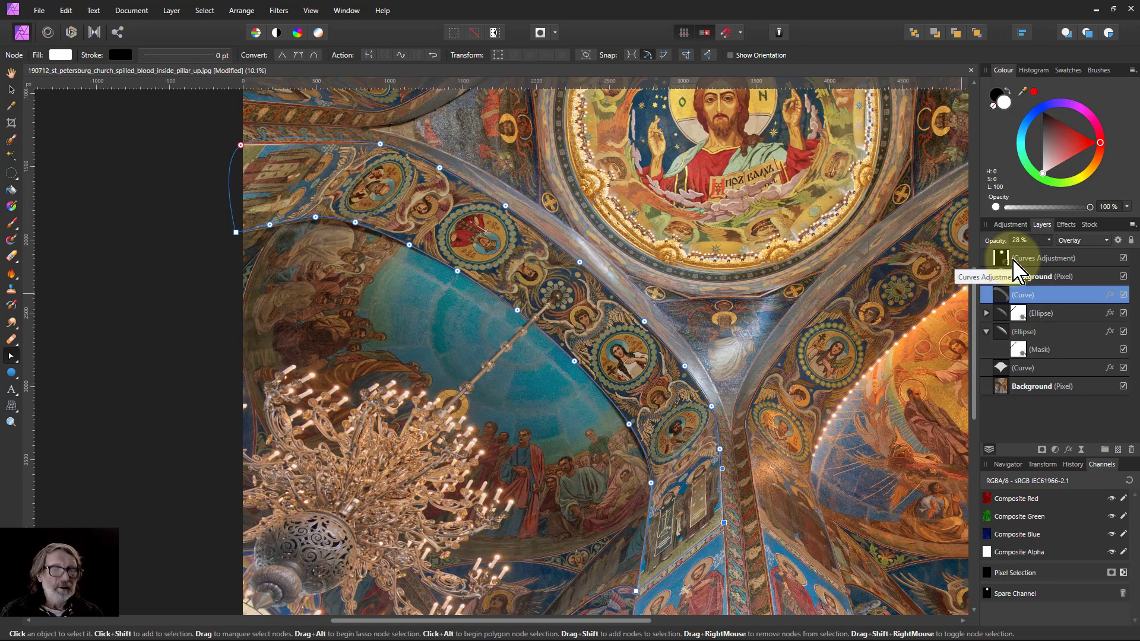
key("ctrl+0")
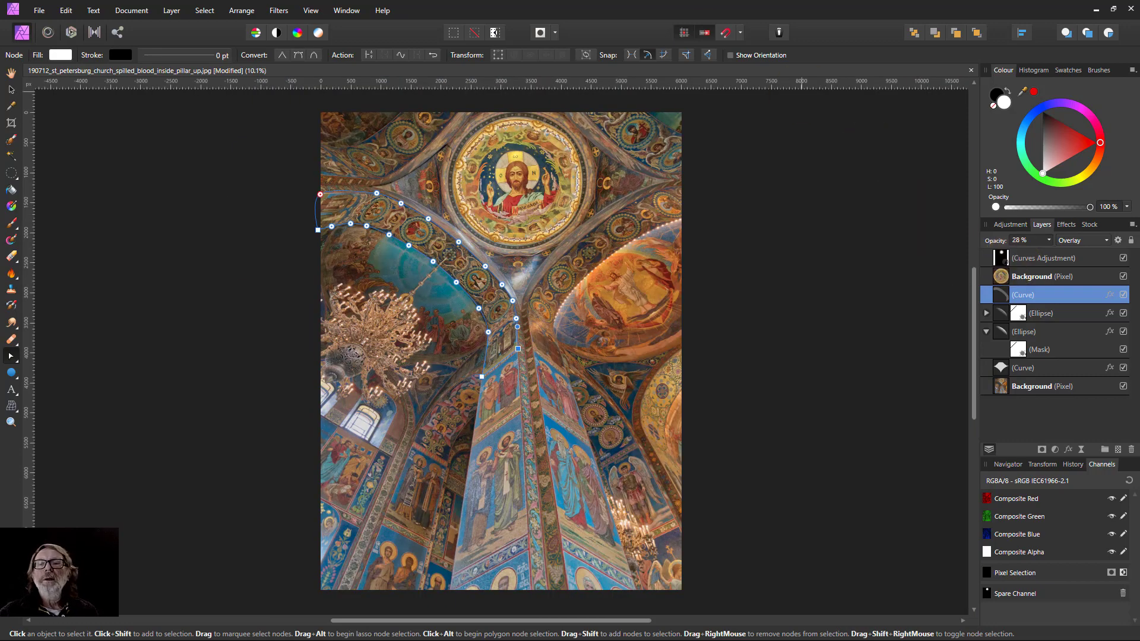
left_click(11, 72)
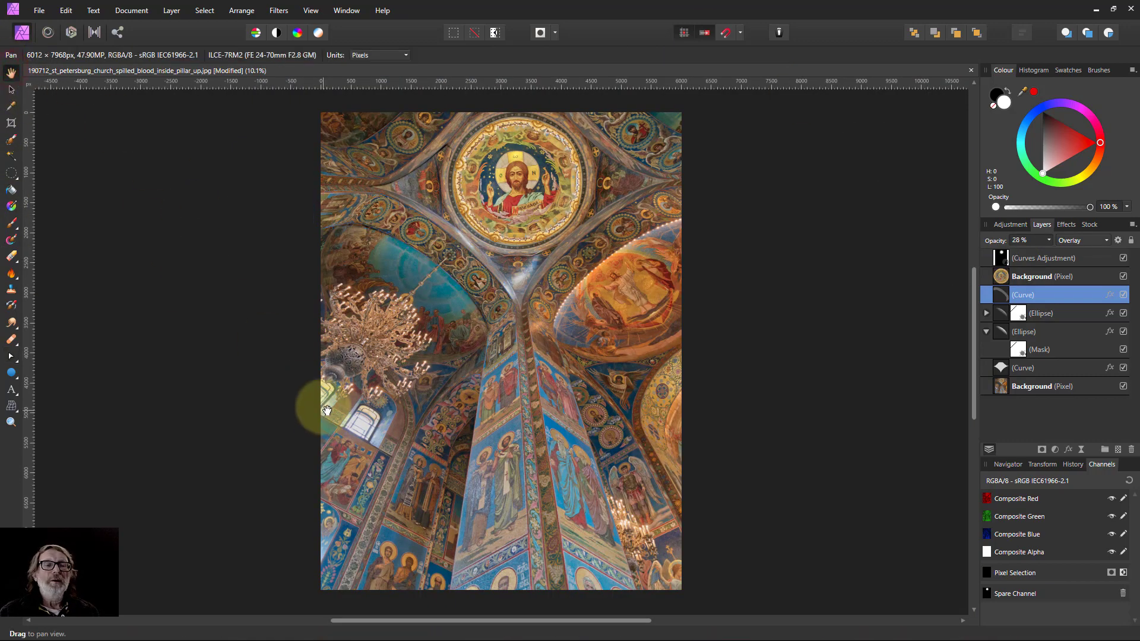
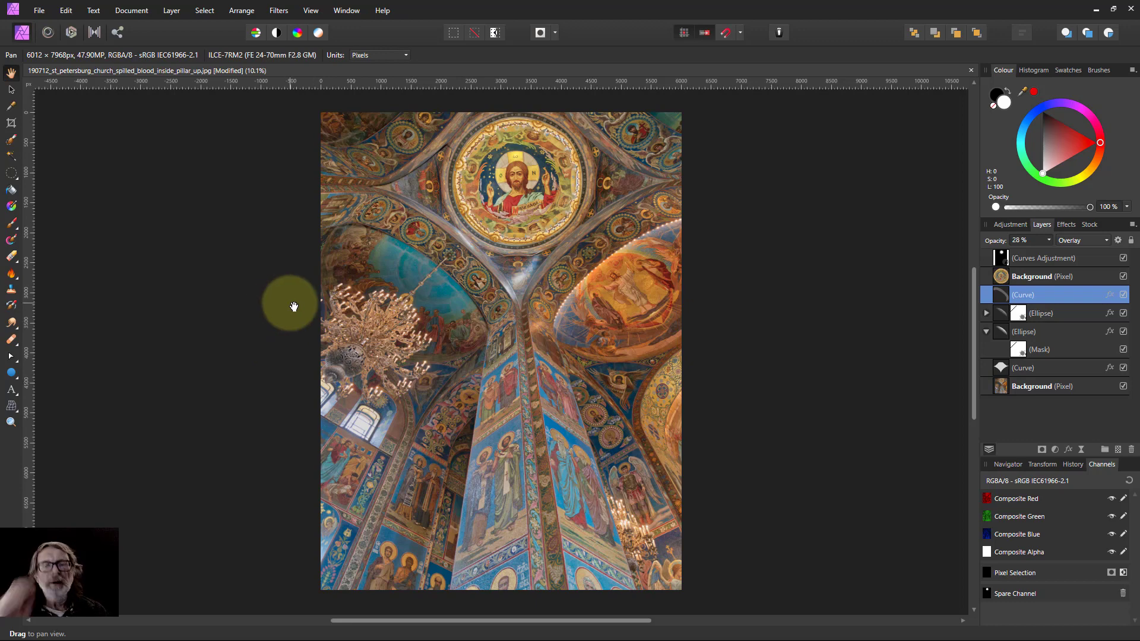
Add a new pixel layer above the Curves Adjustment and set the Paint Brush width to 4096 px.
left_click(1003, 257)
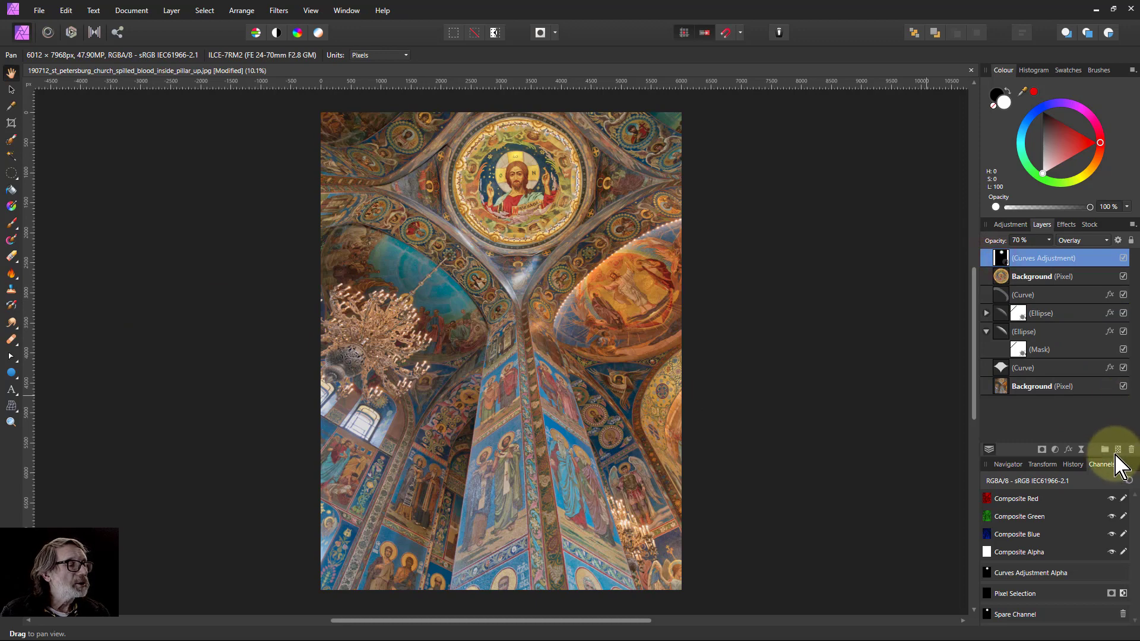
left_click(1117, 450)
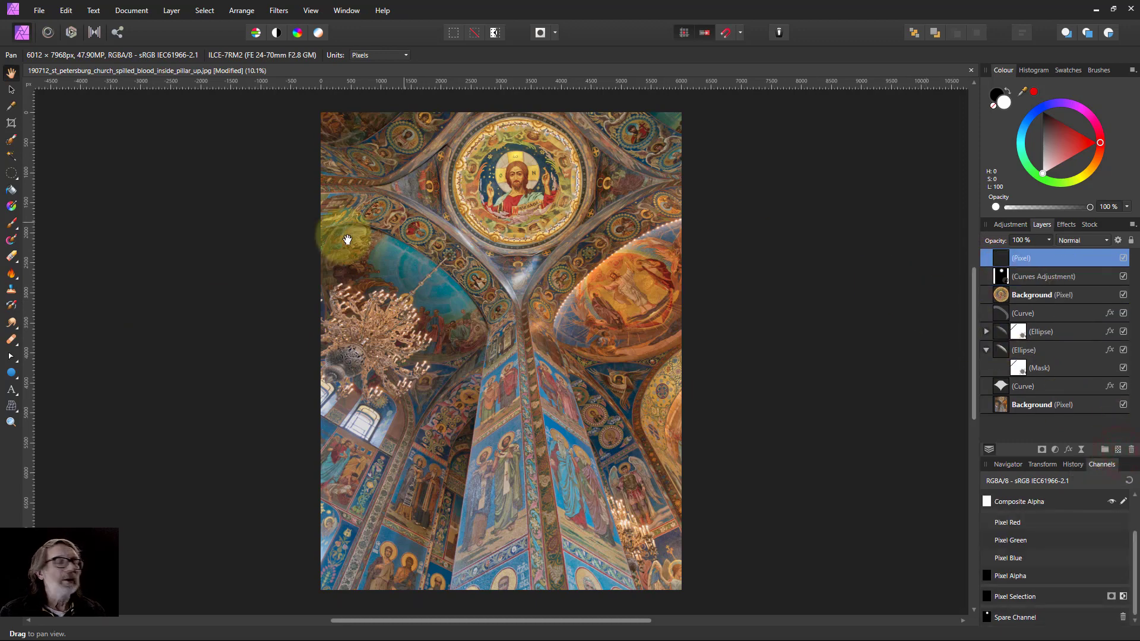
left_click(13, 226)
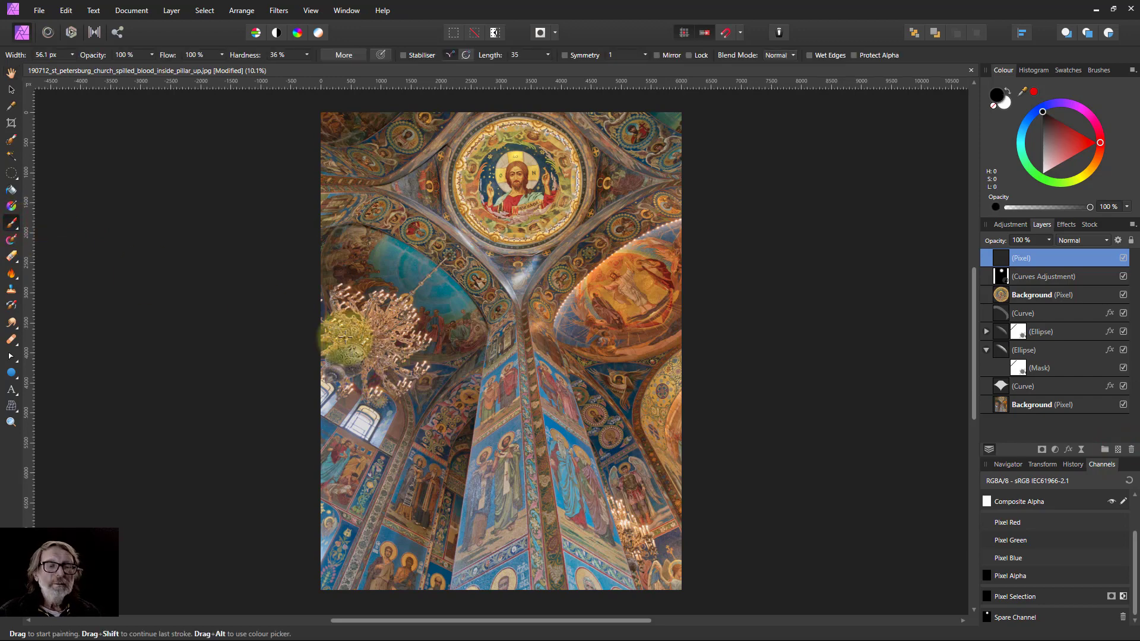
key("bracketright")
key("bracketright")
key("bracketright")
key("bracketright")
key("bracketright")
key("bracketright")
key("bracketright")
key("bracketright")
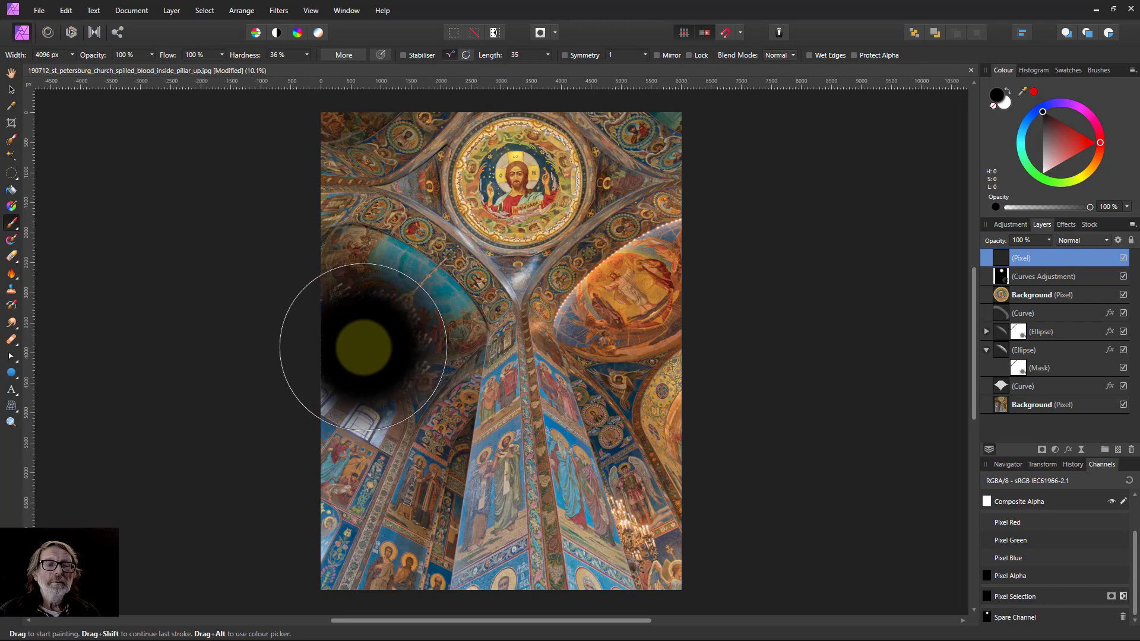
Paint a single large soft white spot over the left wall beside the chandelier.
left_click(371, 345)
key("ctrl+z")
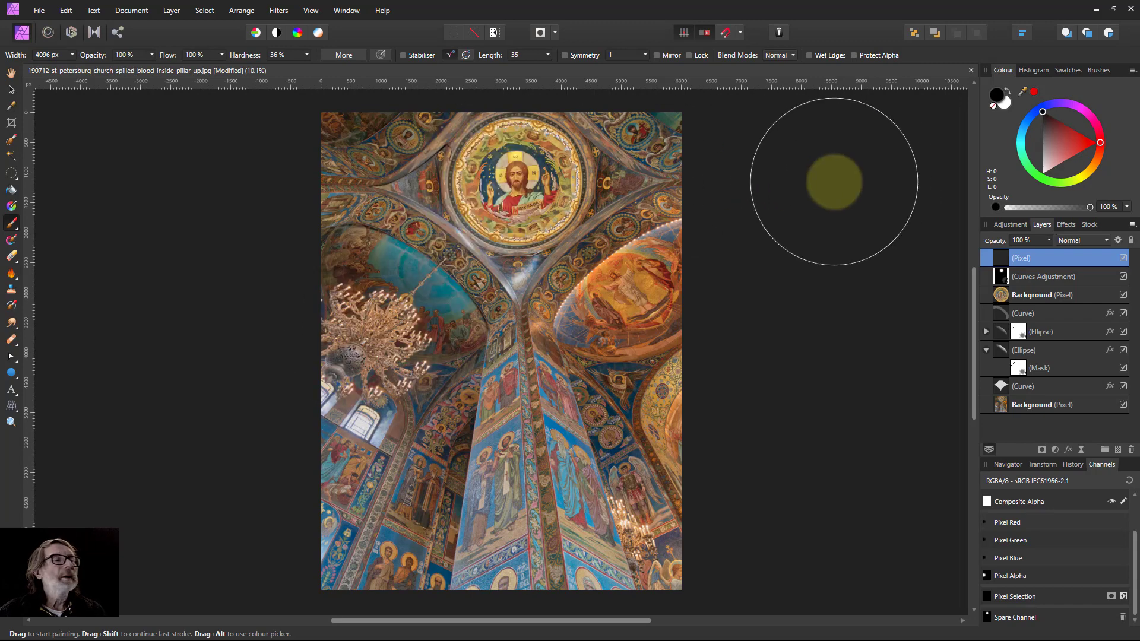
left_click(1007, 103)
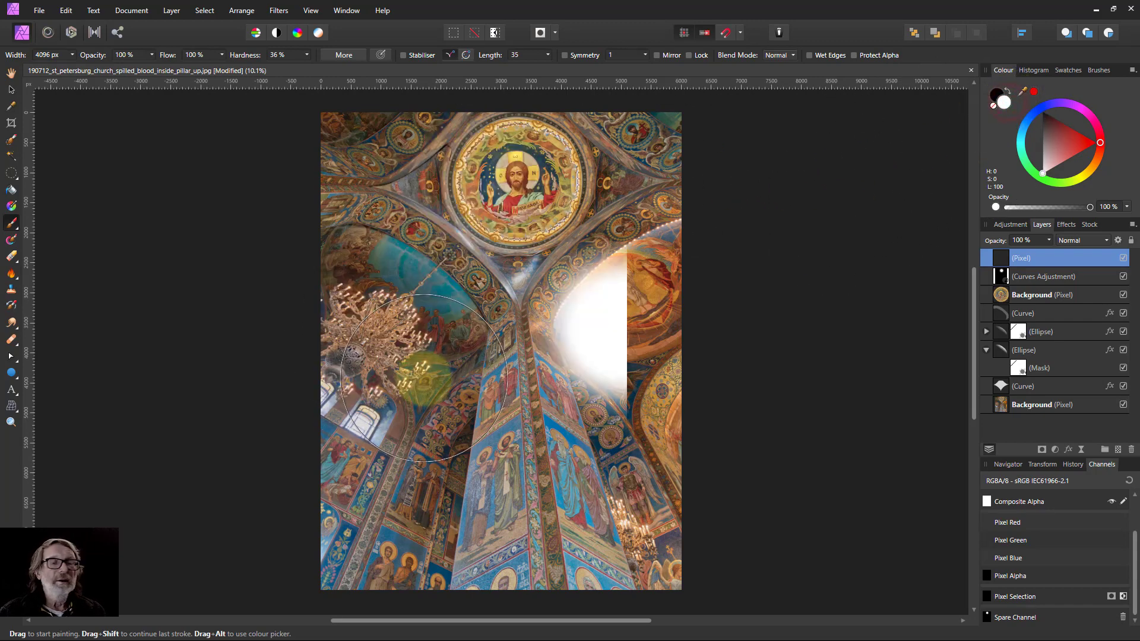
left_click(376, 346)
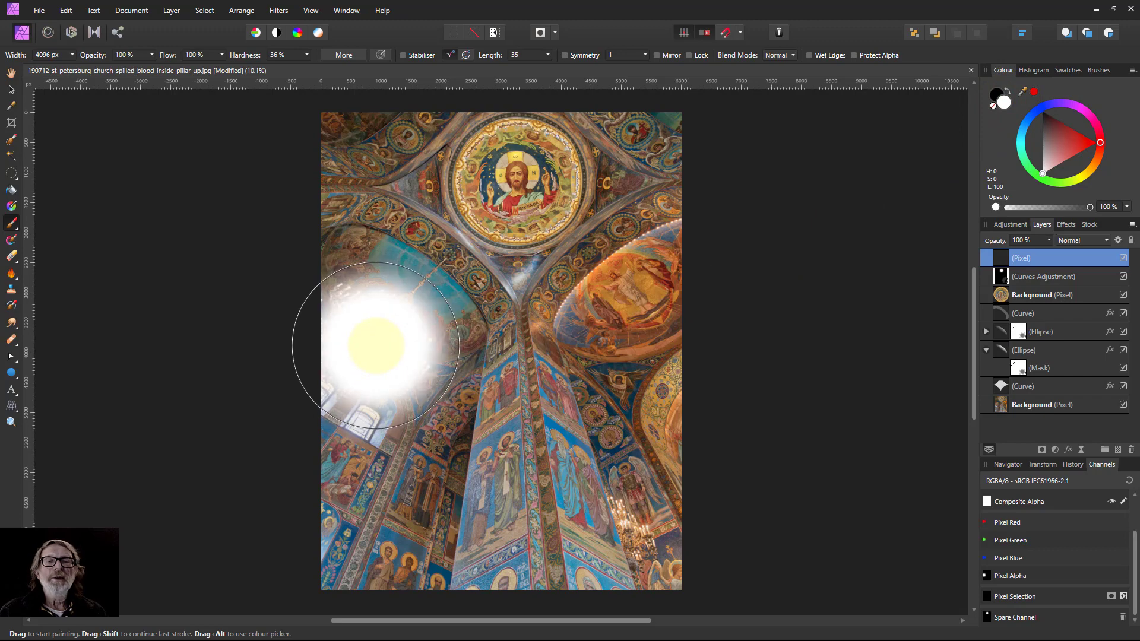
key("ctrl+z")
left_click(376, 346)
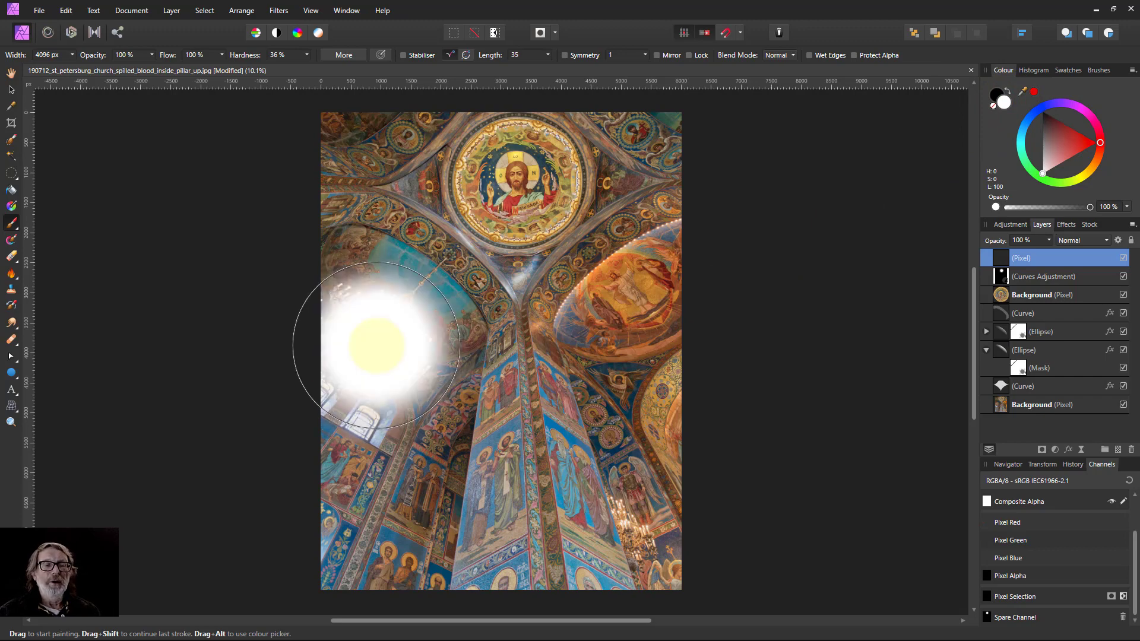
left_click(376, 346)
left_click(613, 353)
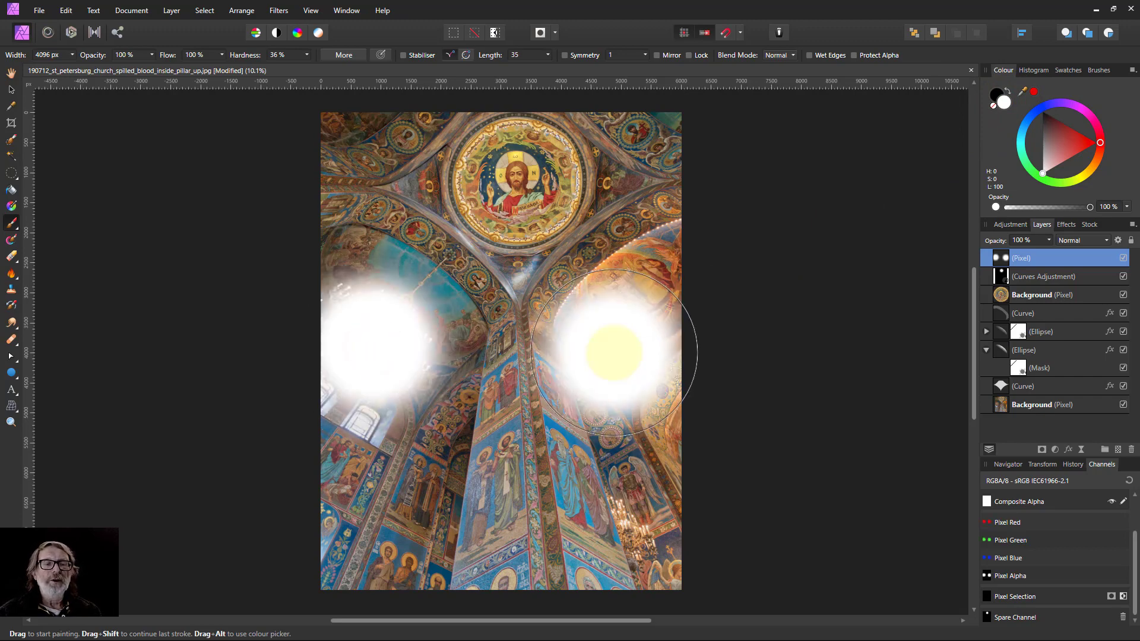
key("ctrl+z")
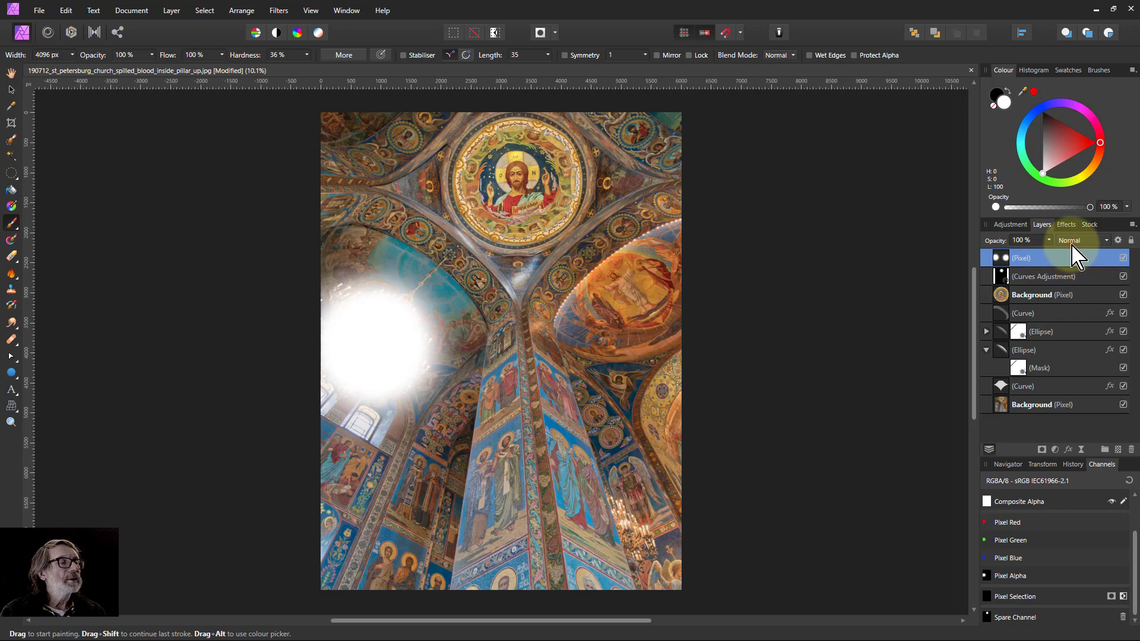
Set the painted layer's opacity to 28% and blend mode to Overlay, toggling its visibility to compare.
left_click(1072, 244)
left_click(1064, 425)
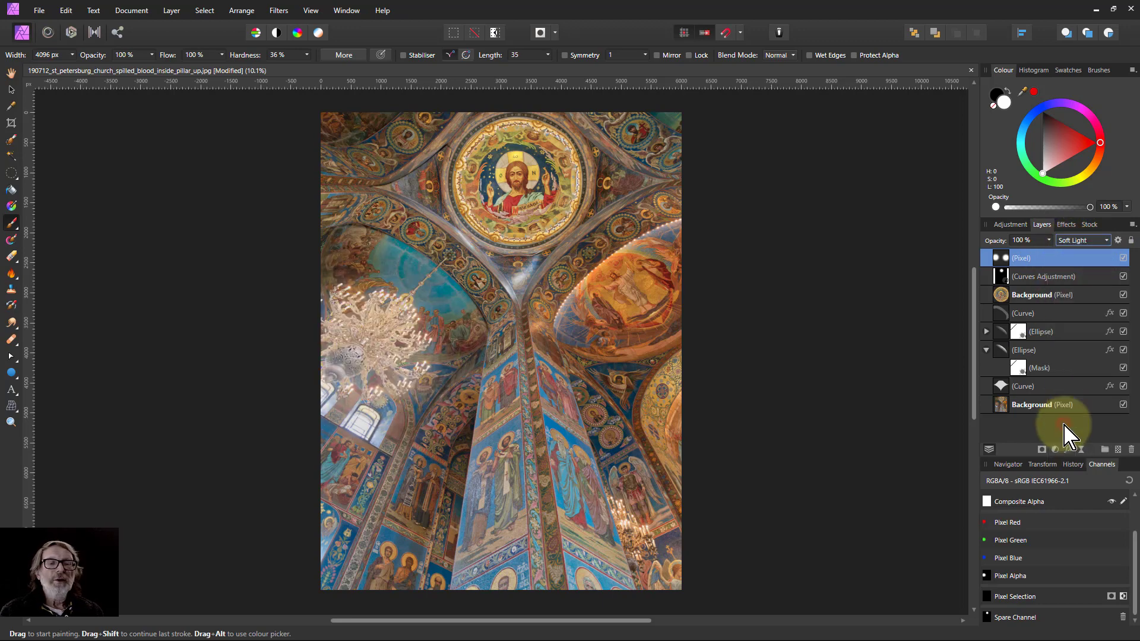
left_click_drag(1049, 240, 995, 278)
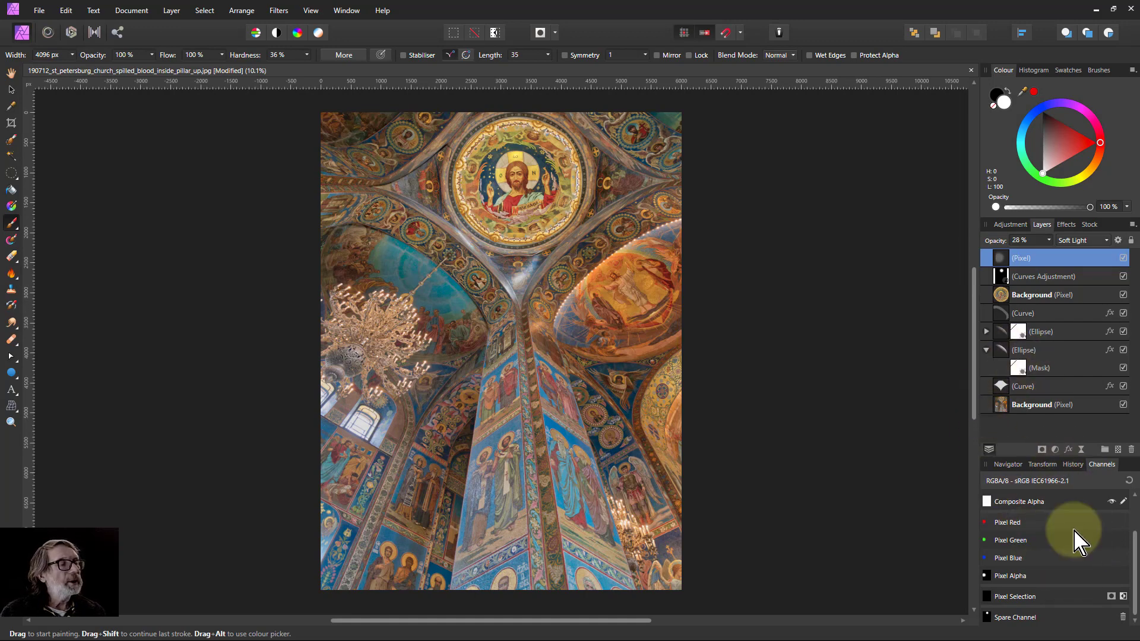
left_click(1077, 241)
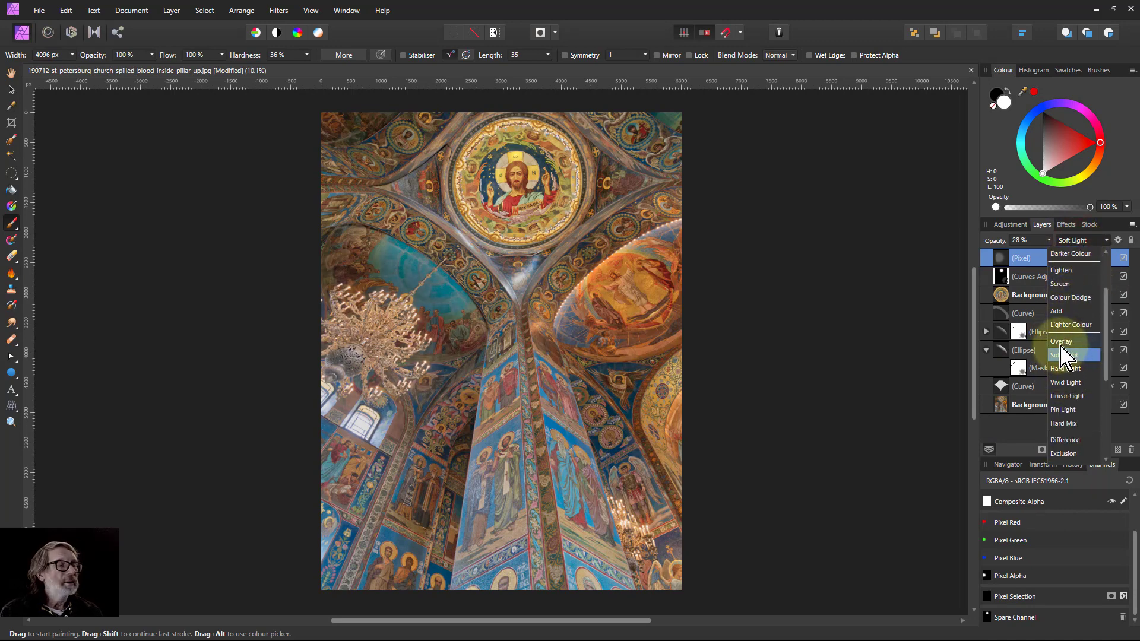
left_click(1074, 342)
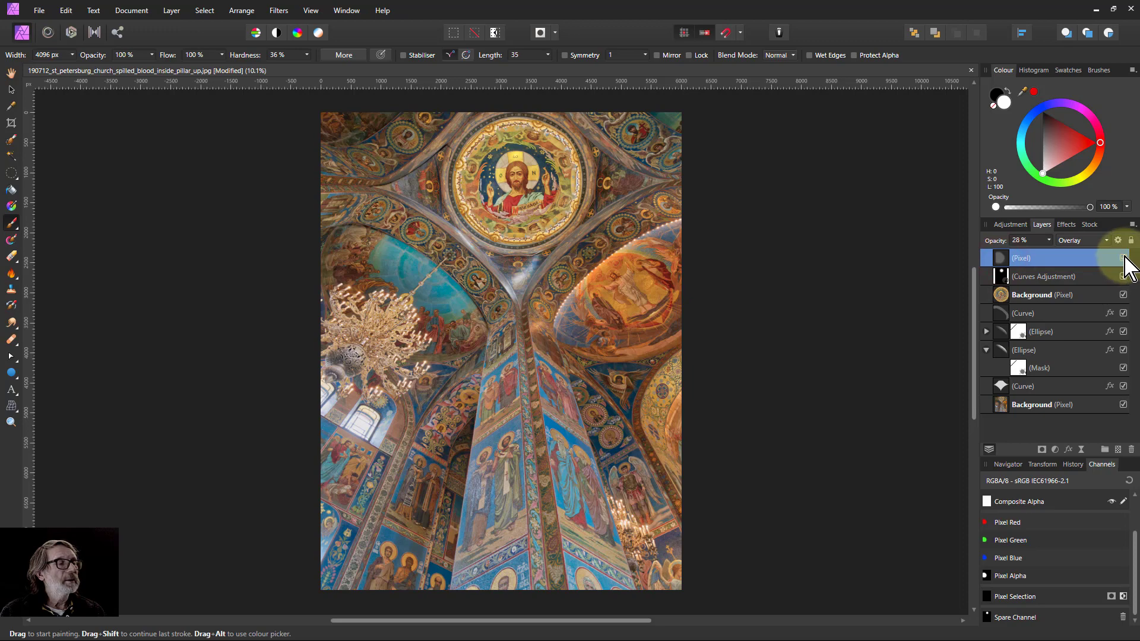
left_click(1123, 258)
left_click(1123, 258)
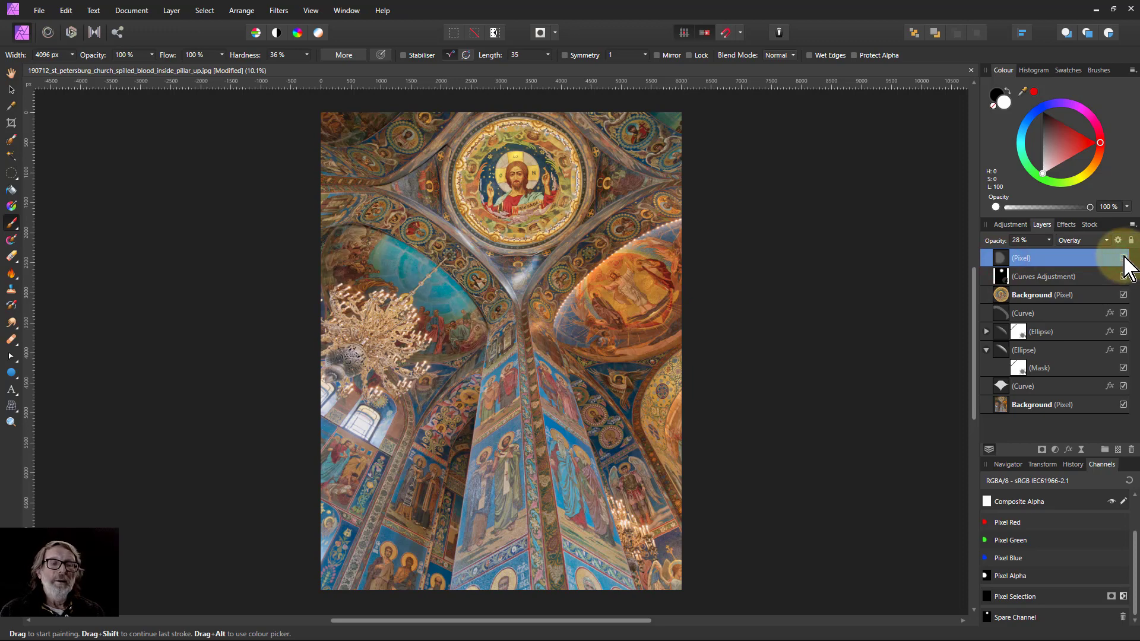
left_click(1123, 258)
left_click(1123, 257)
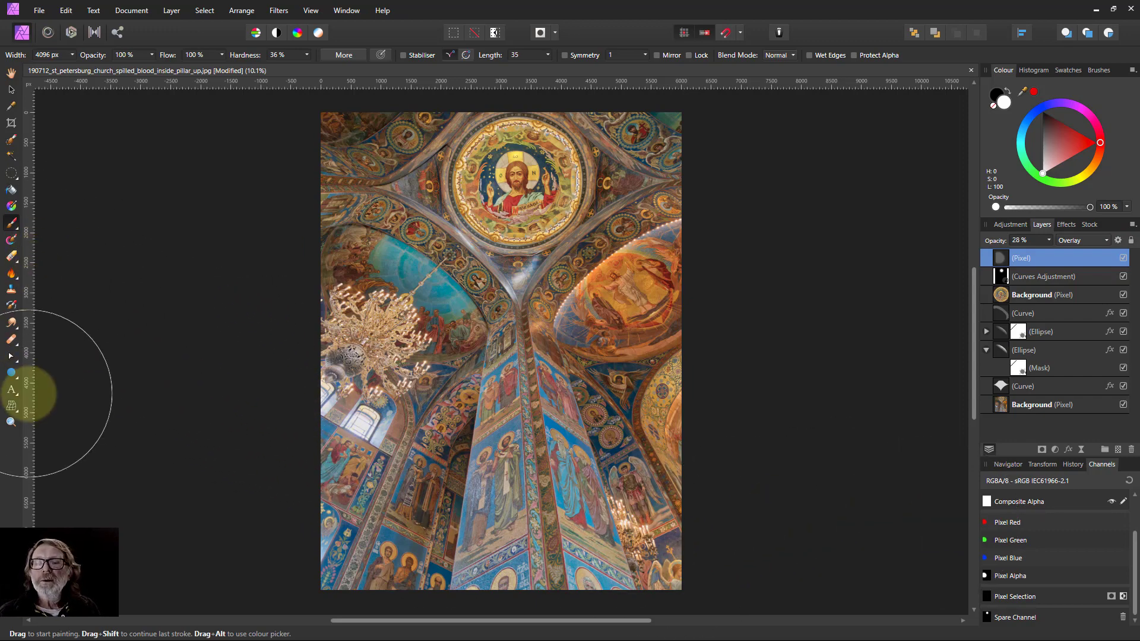
With the Pen tool, draw a three-node curve from the pillar down and across to the lower-left window, filled white.
left_click(13, 361)
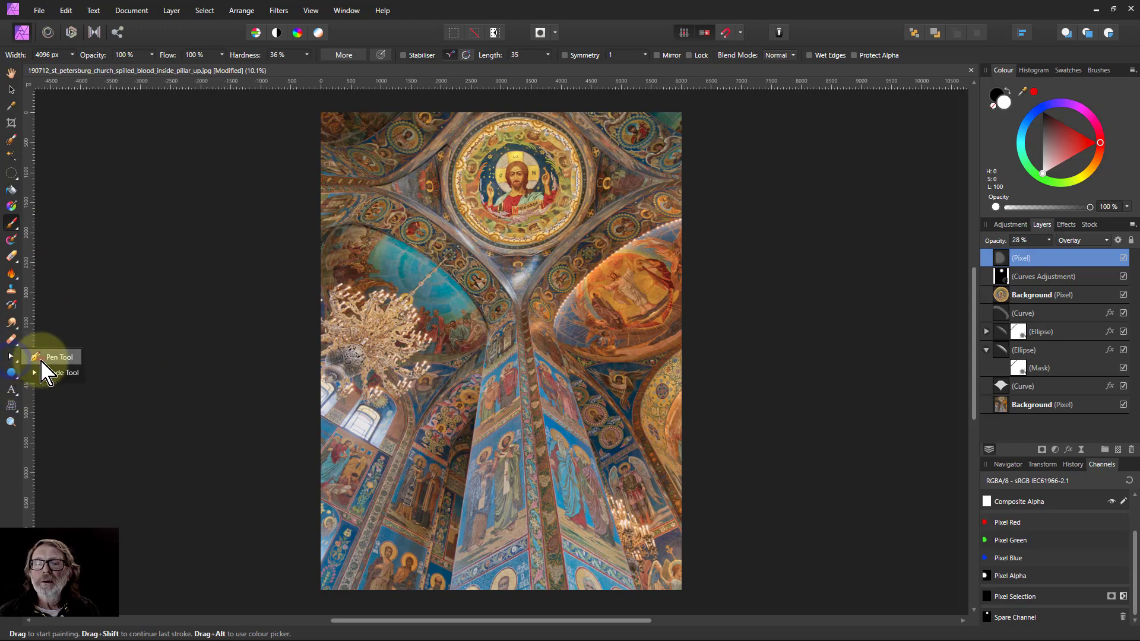
left_click(53, 357)
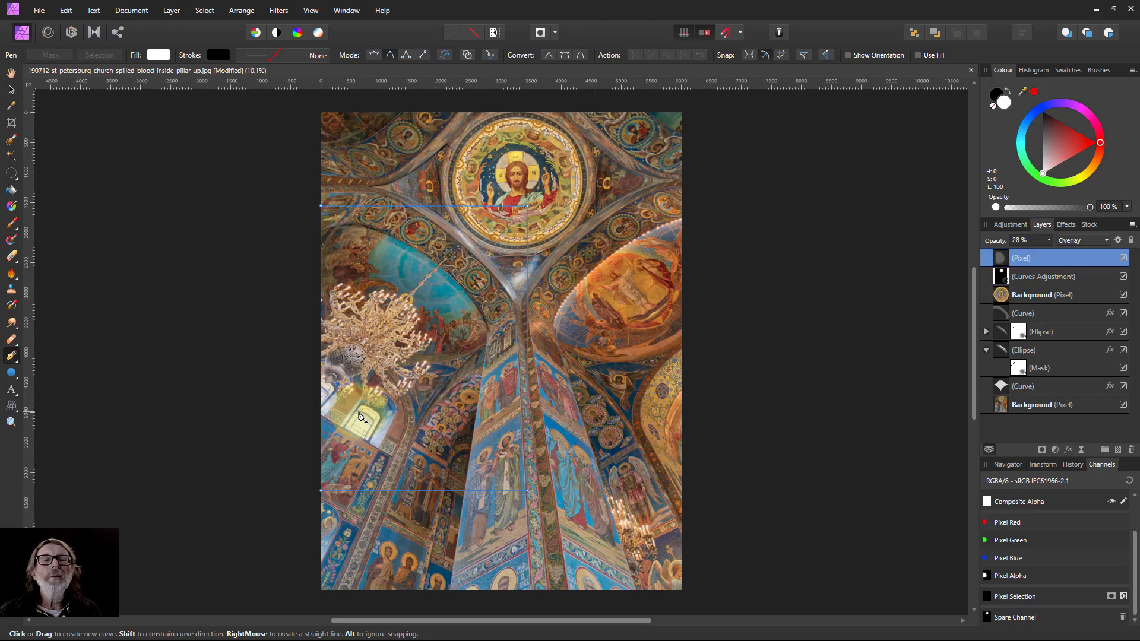
left_click(521, 413)
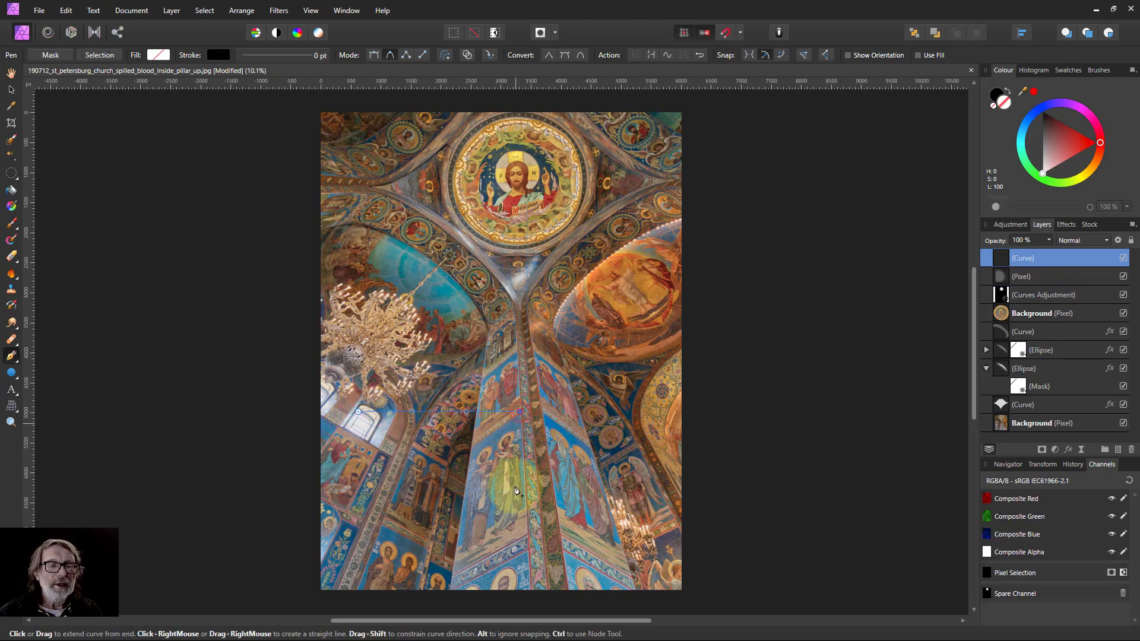
left_click(529, 535)
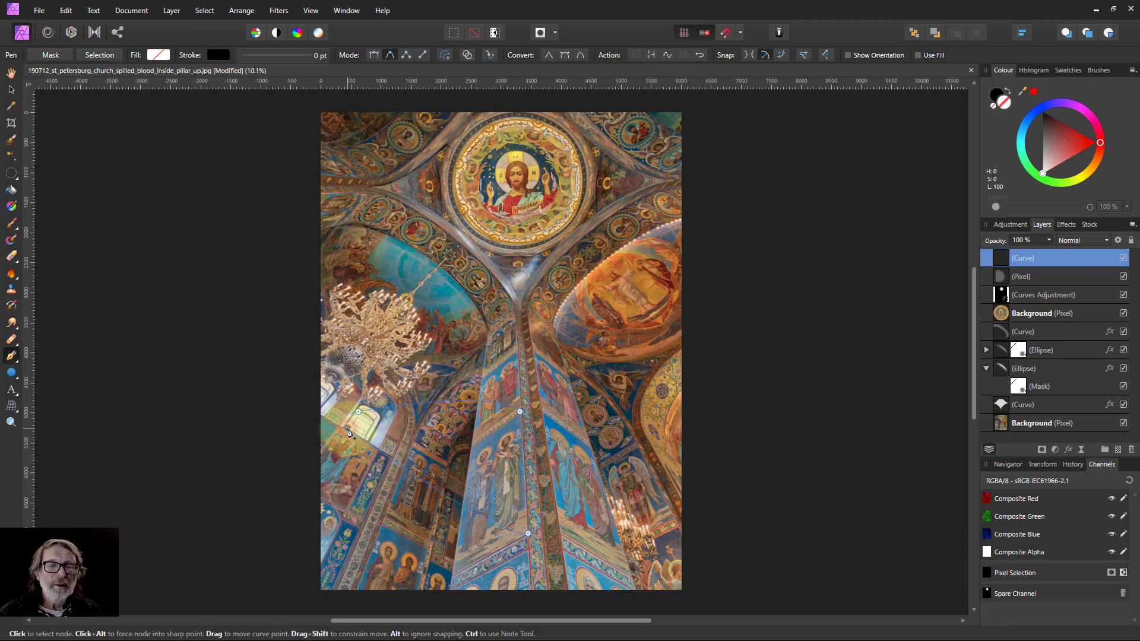
left_click(359, 414)
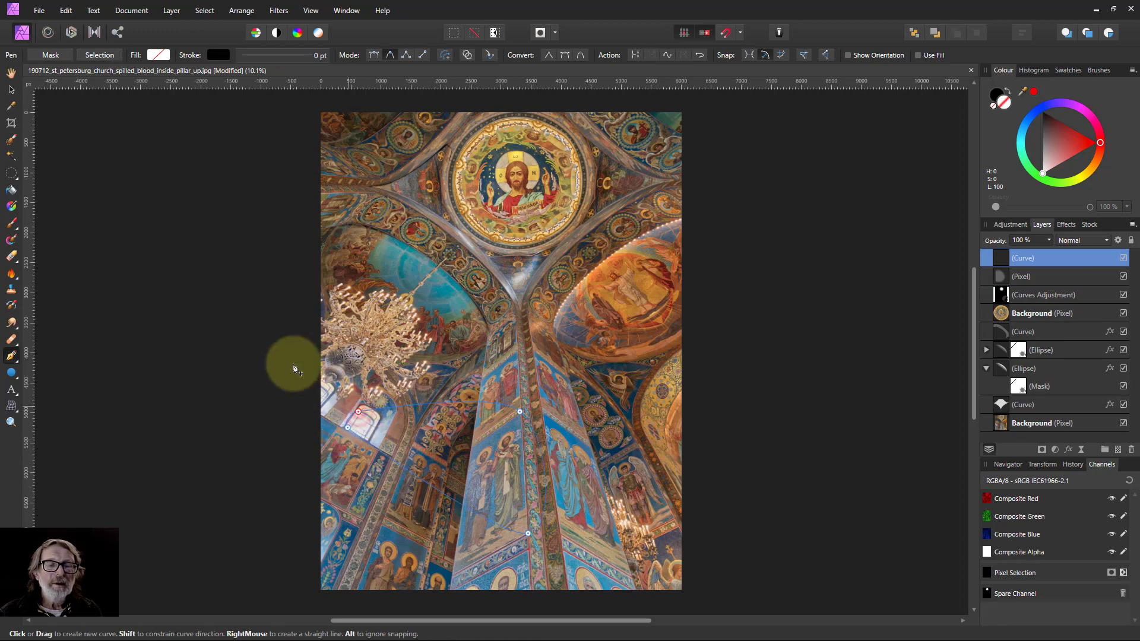
left_click(157, 55)
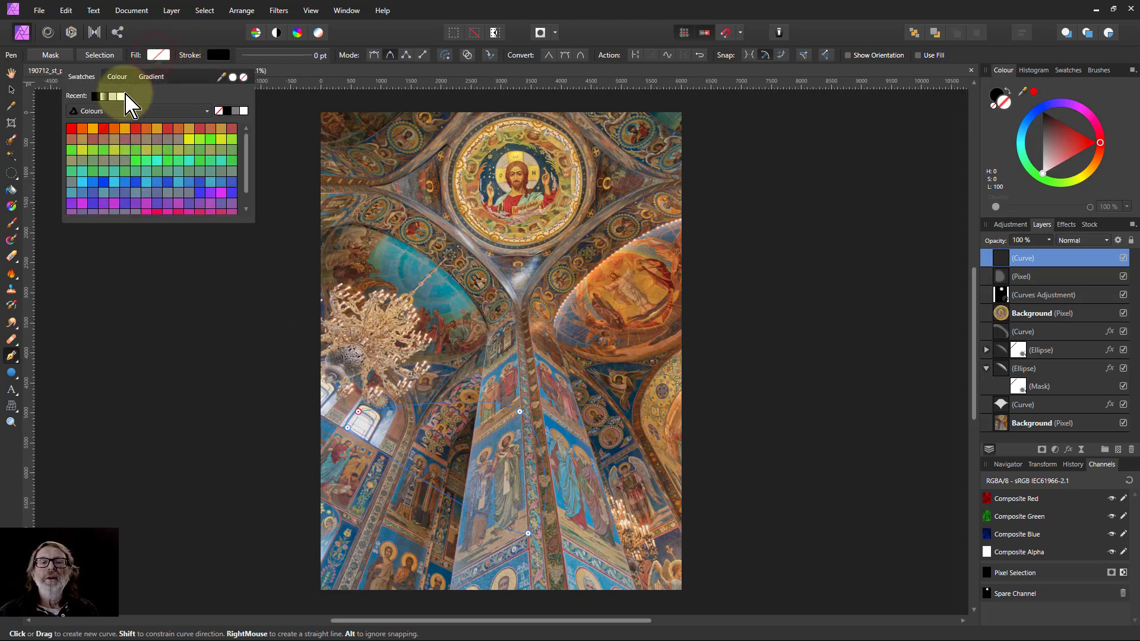
left_click(122, 96)
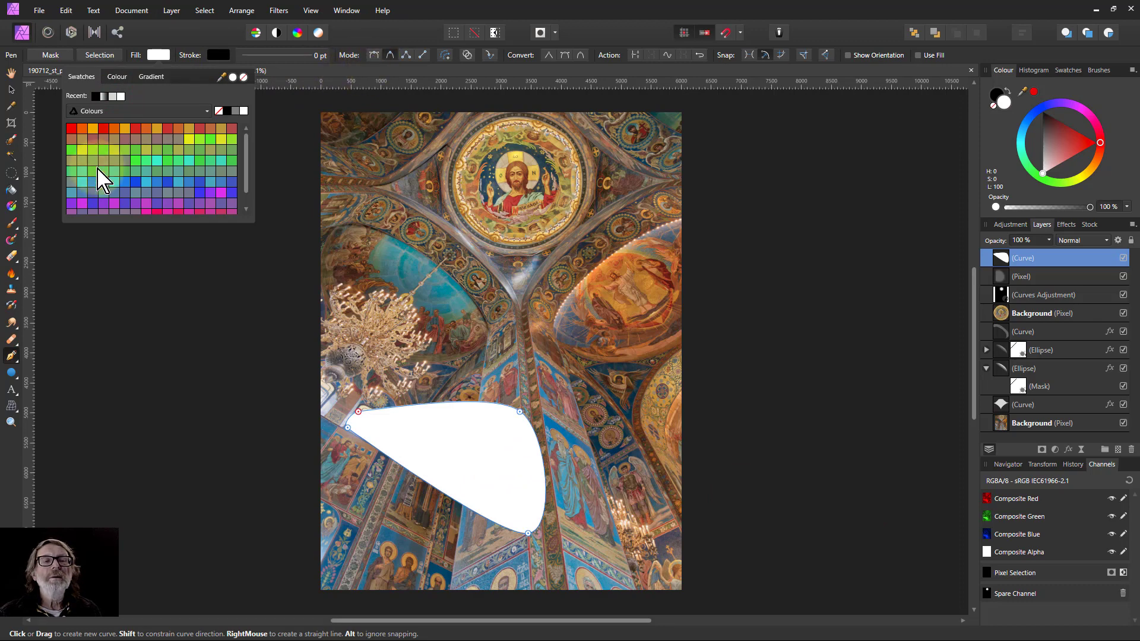
With the Node tool, convert the curve's three nodes to sharp corners.
left_click(12, 358)
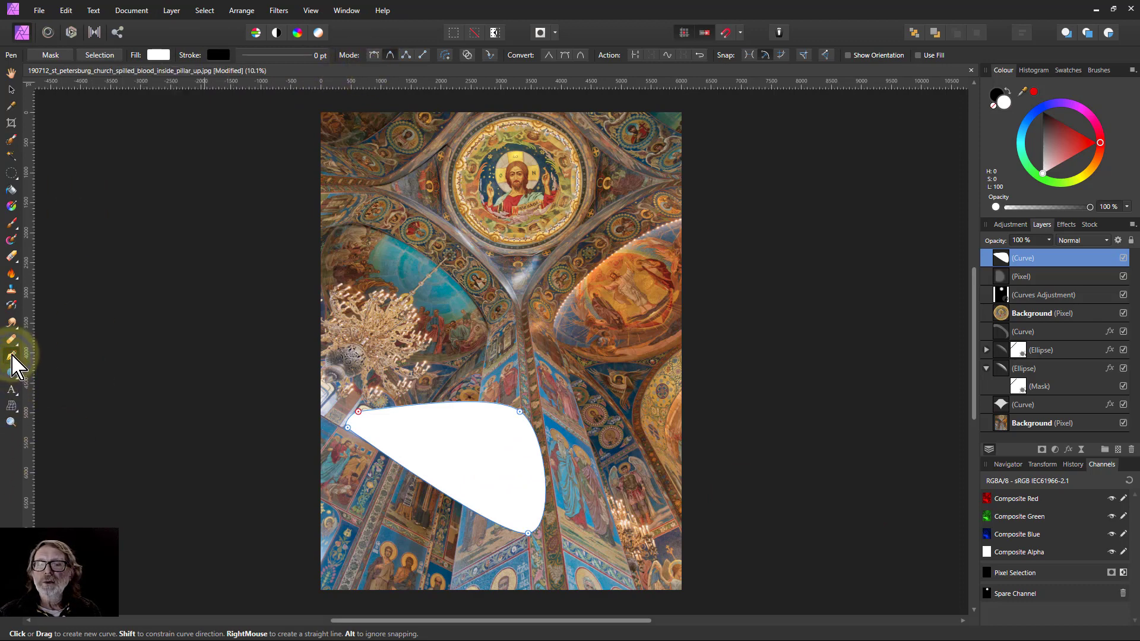
left_click(15, 358)
left_click(43, 374)
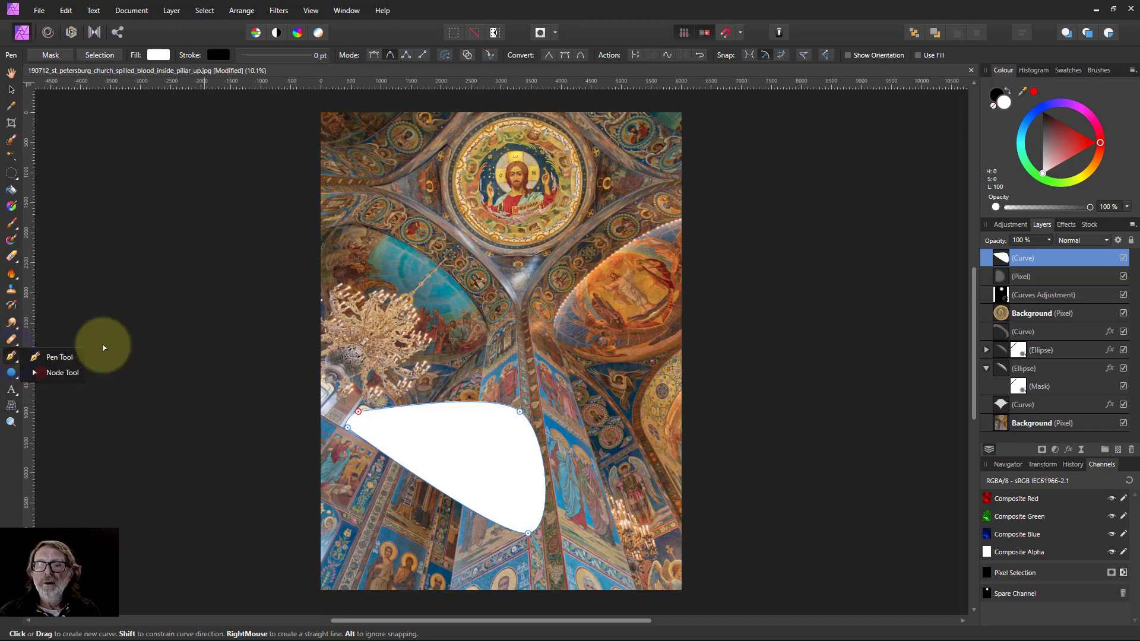
left_click(520, 411)
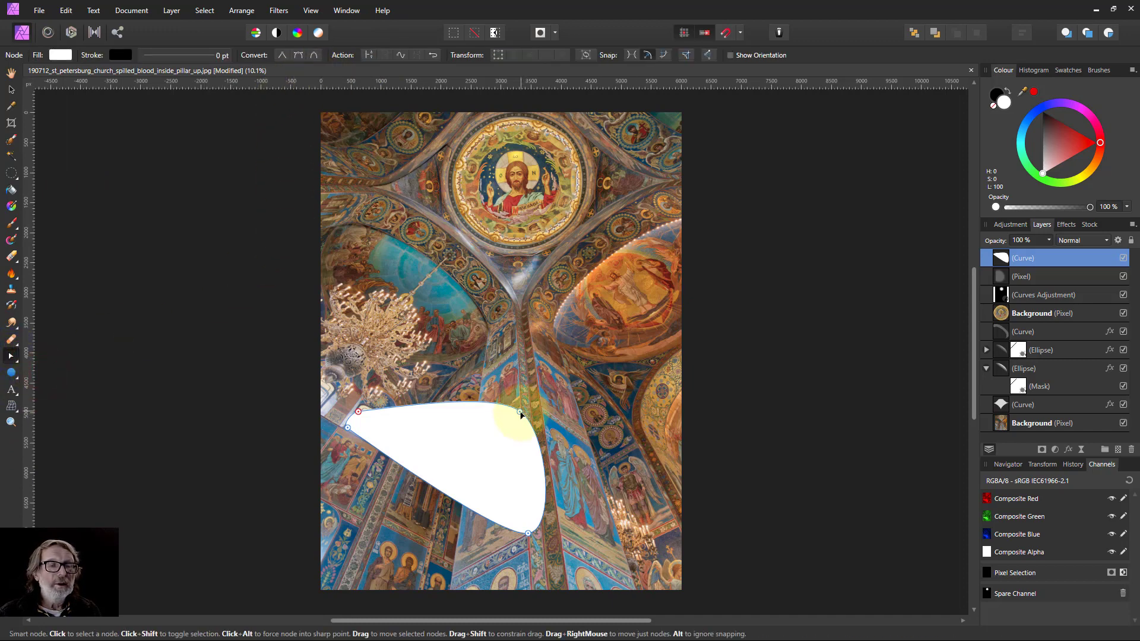
left_click(282, 55)
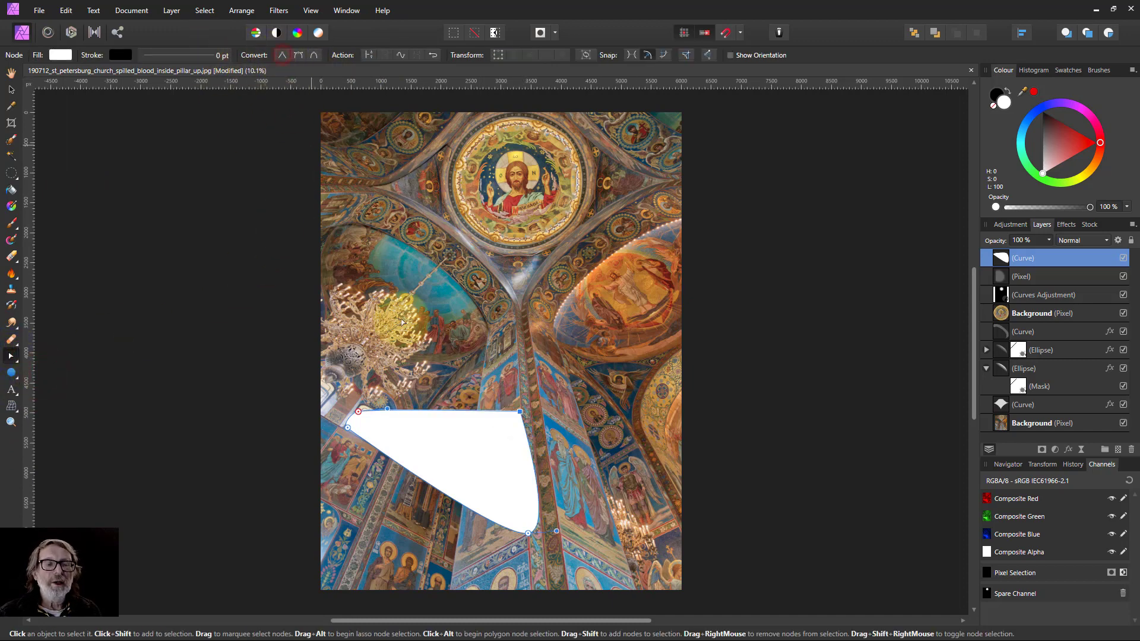
left_click(528, 533)
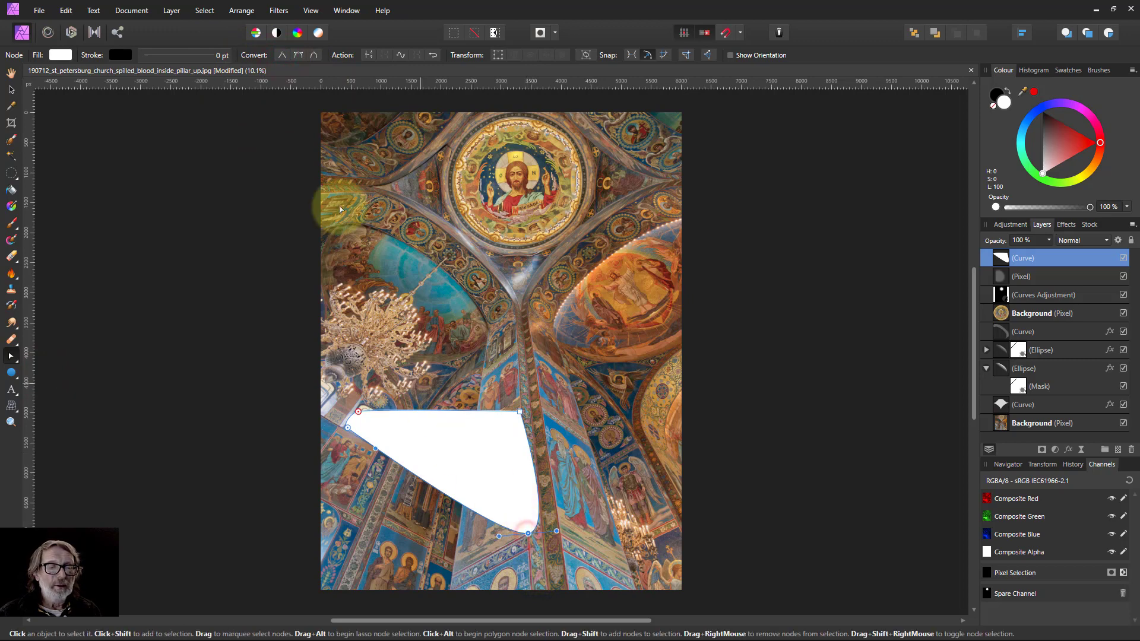
left_click(282, 55)
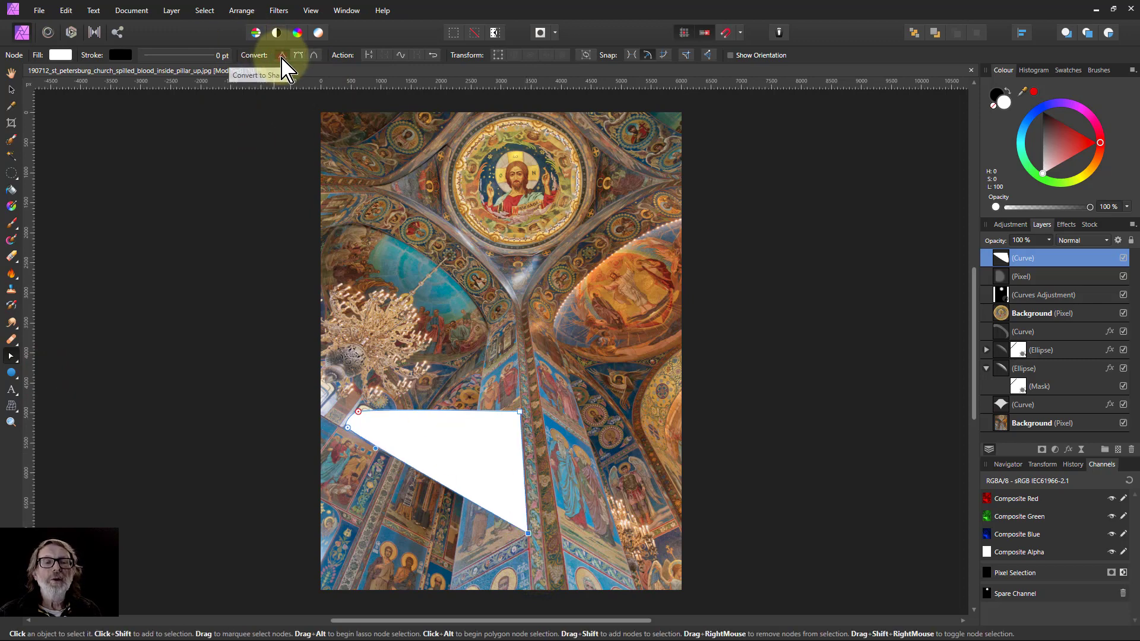
left_click(349, 429)
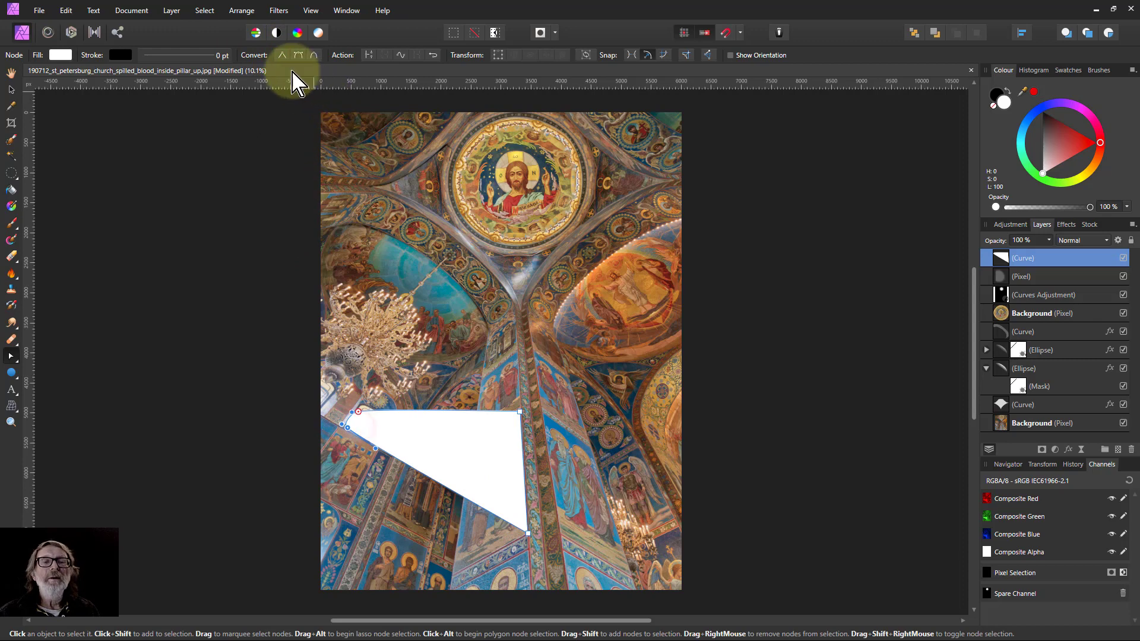
left_click(282, 55)
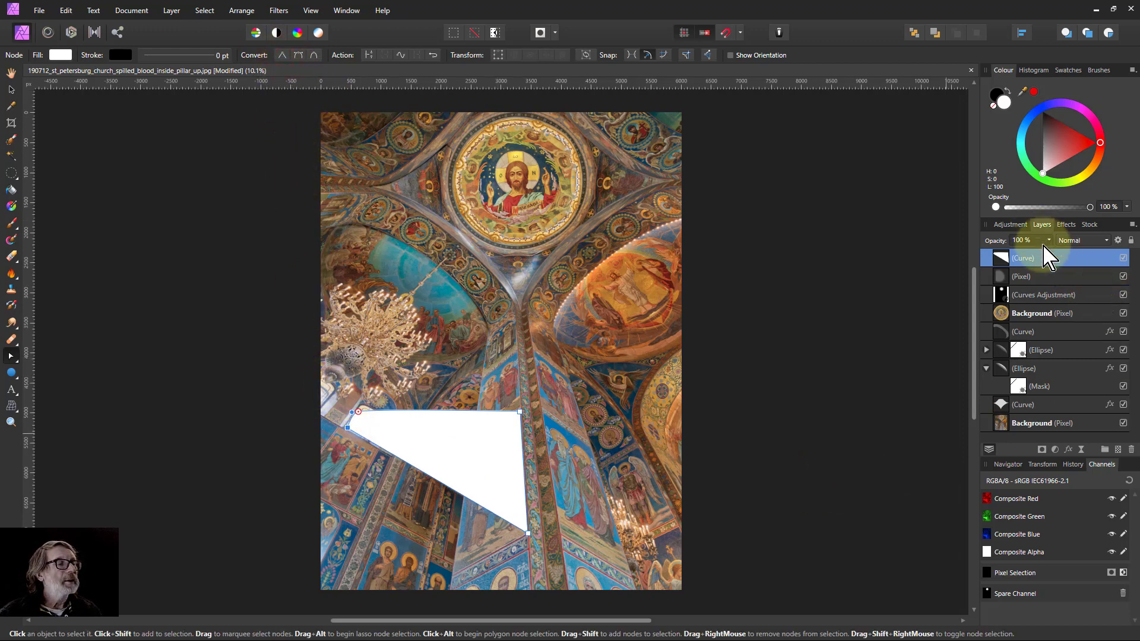
Give the curve a 400 px Gaussian Blur layer effect.
left_click(1067, 449)
left_click(878, 107)
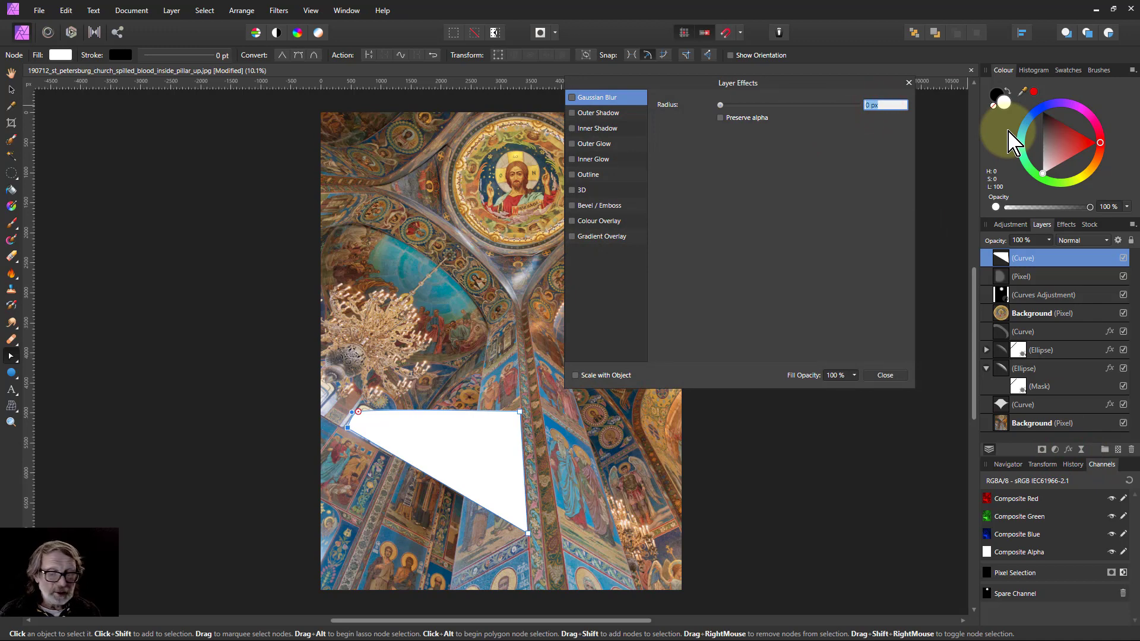
key("Return")
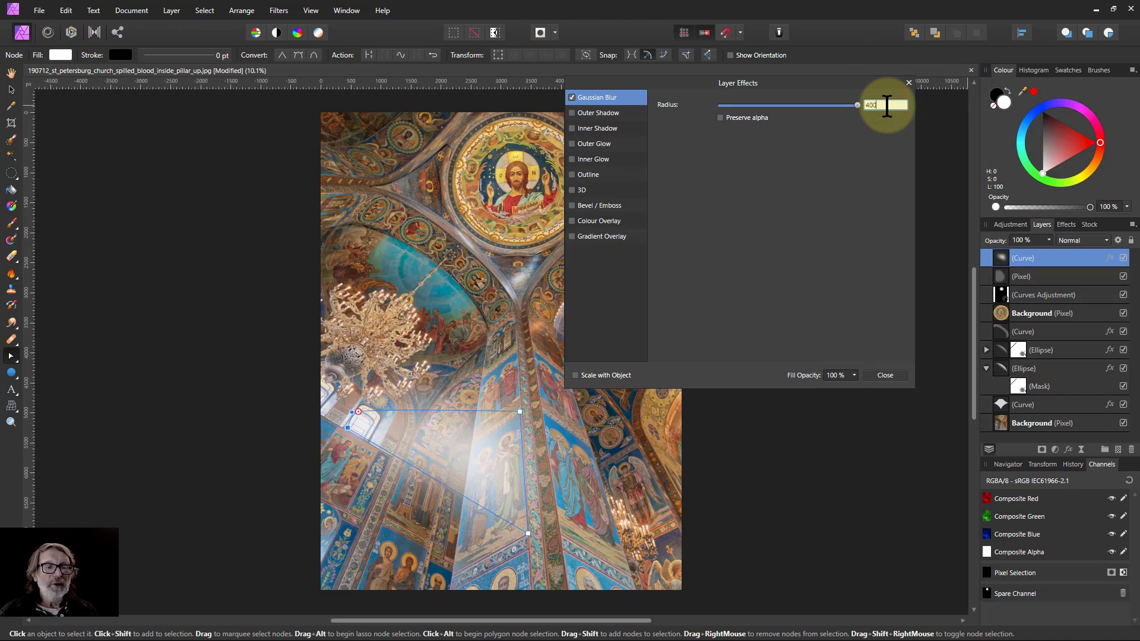
key("Return")
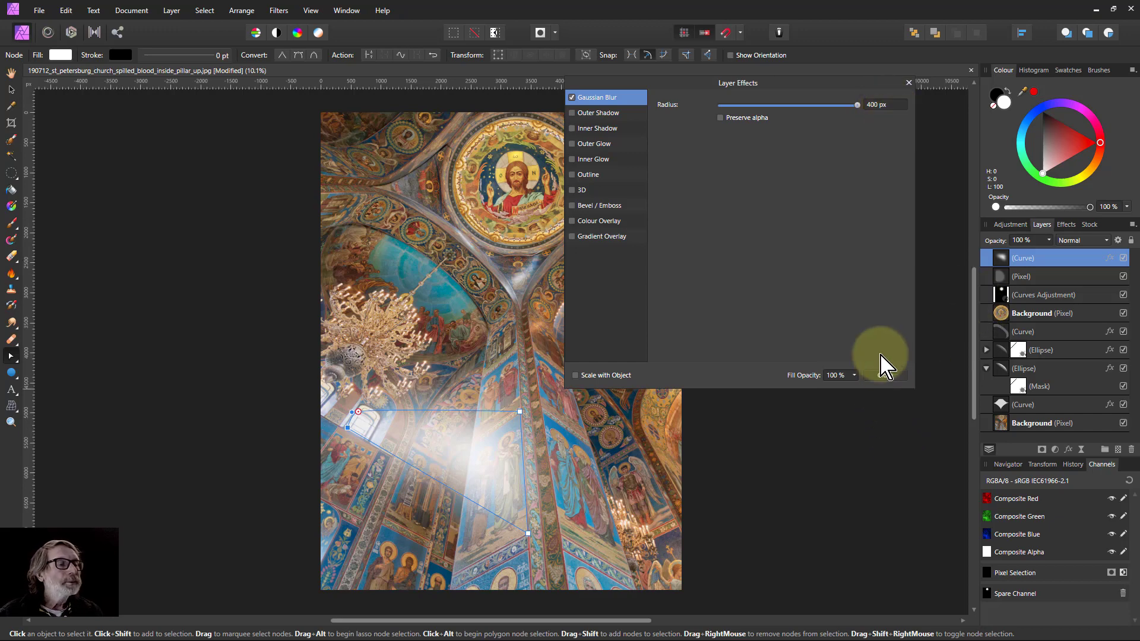
left_click(887, 376)
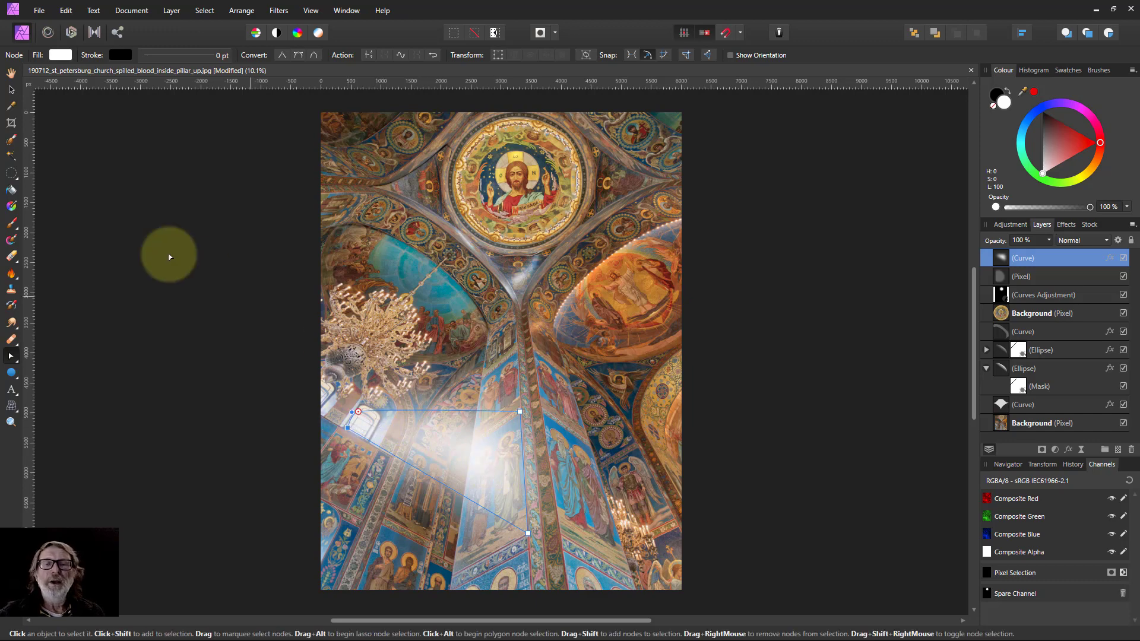
Change the curve's fill to a linear gradient fading from white to 0% opacity, with the midpoint at 62%.
left_click(62, 55)
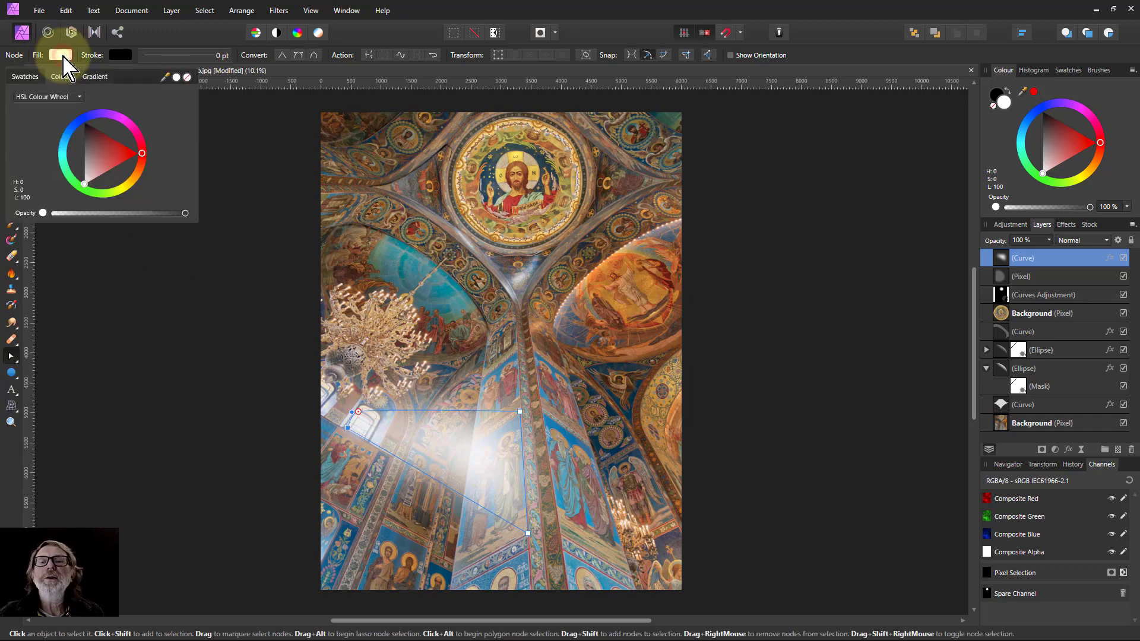
left_click(95, 78)
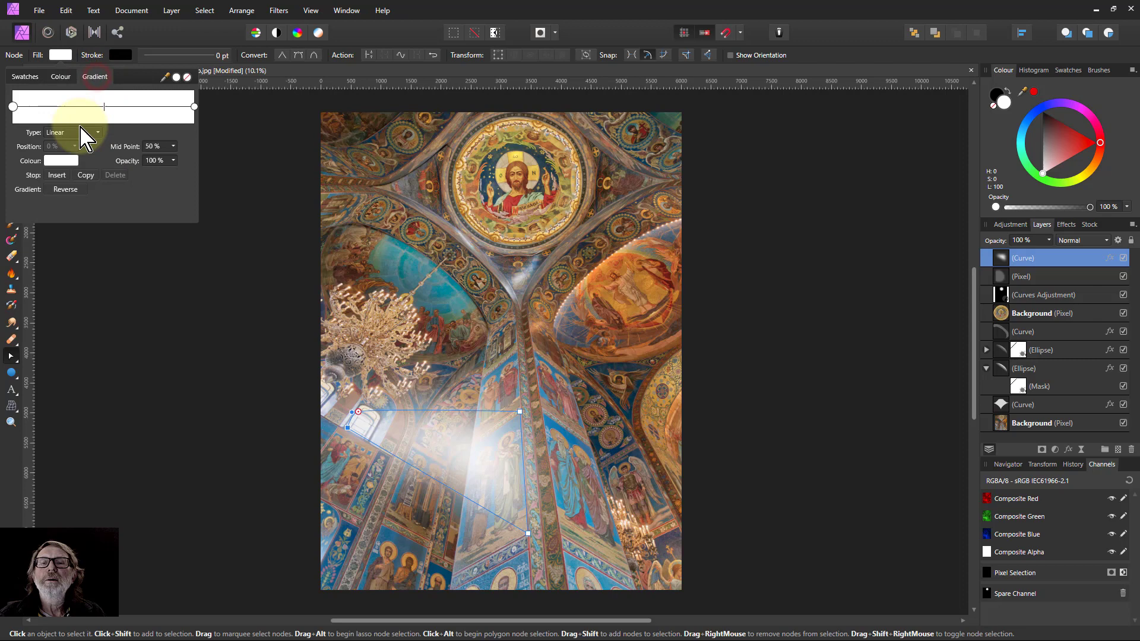
left_click(13, 107)
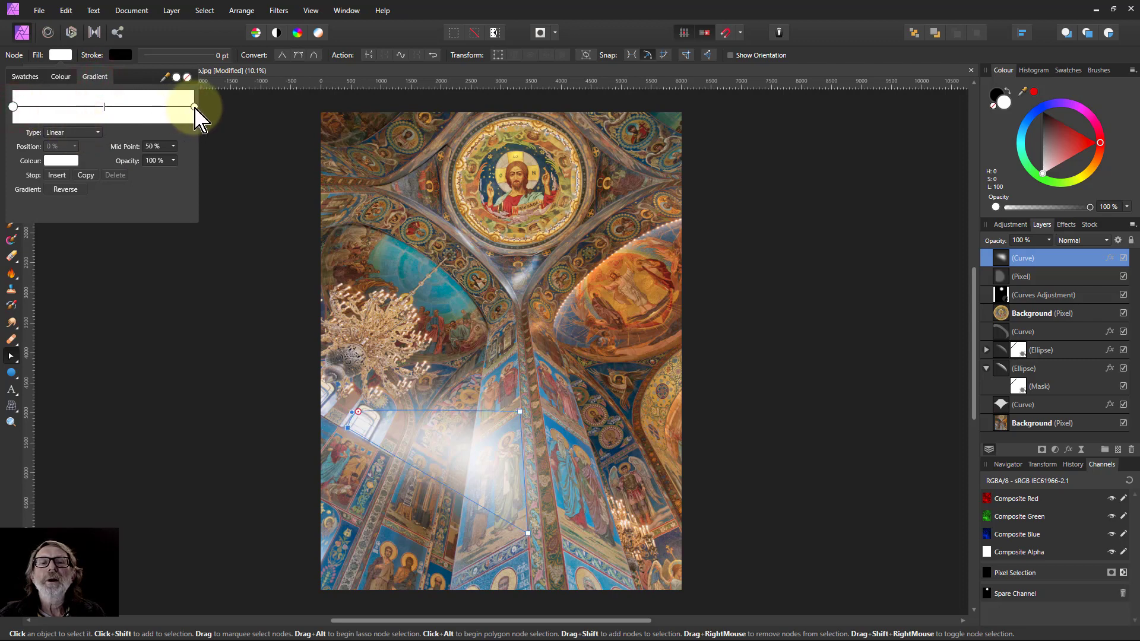
left_click(173, 160)
left_click_drag(169, 178, 63, 184)
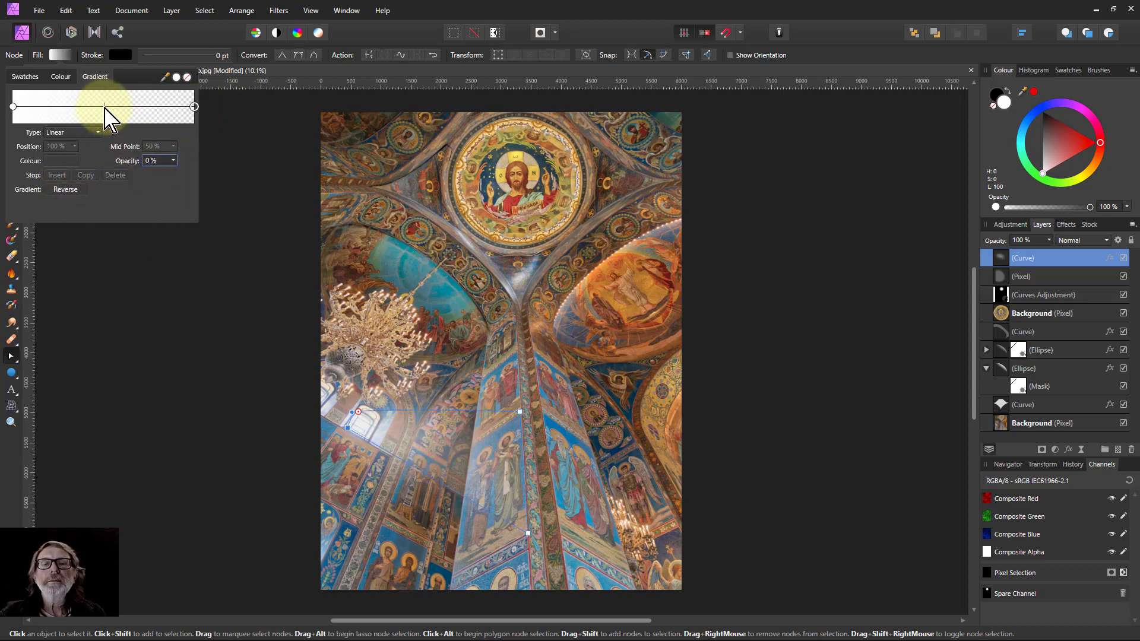
left_click_drag(105, 108, 131, 109)
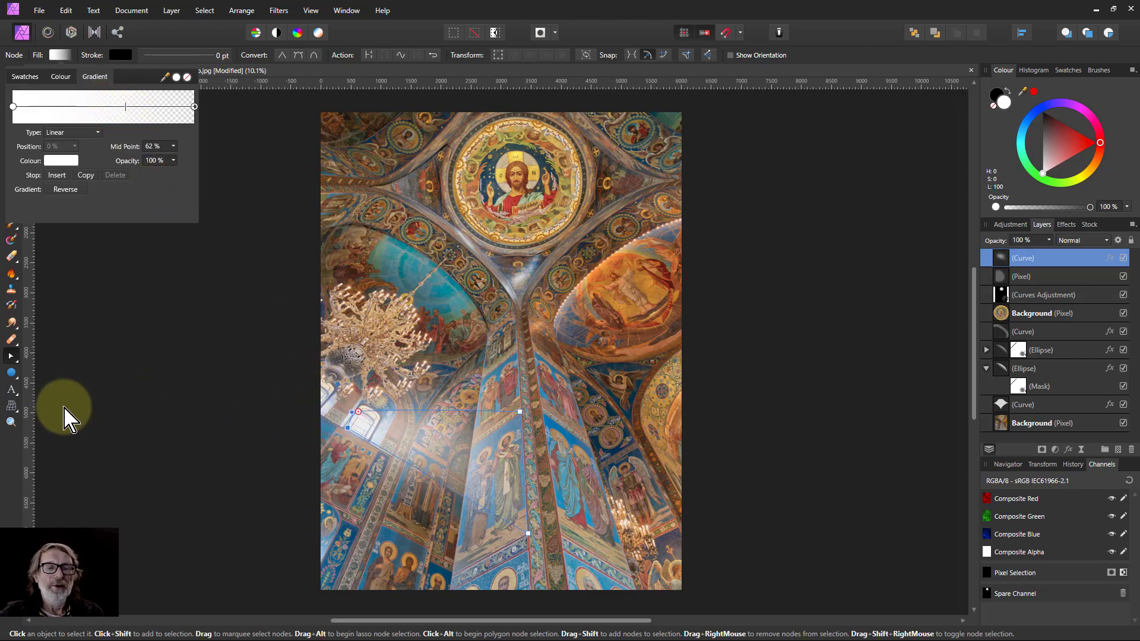
left_click(17, 471)
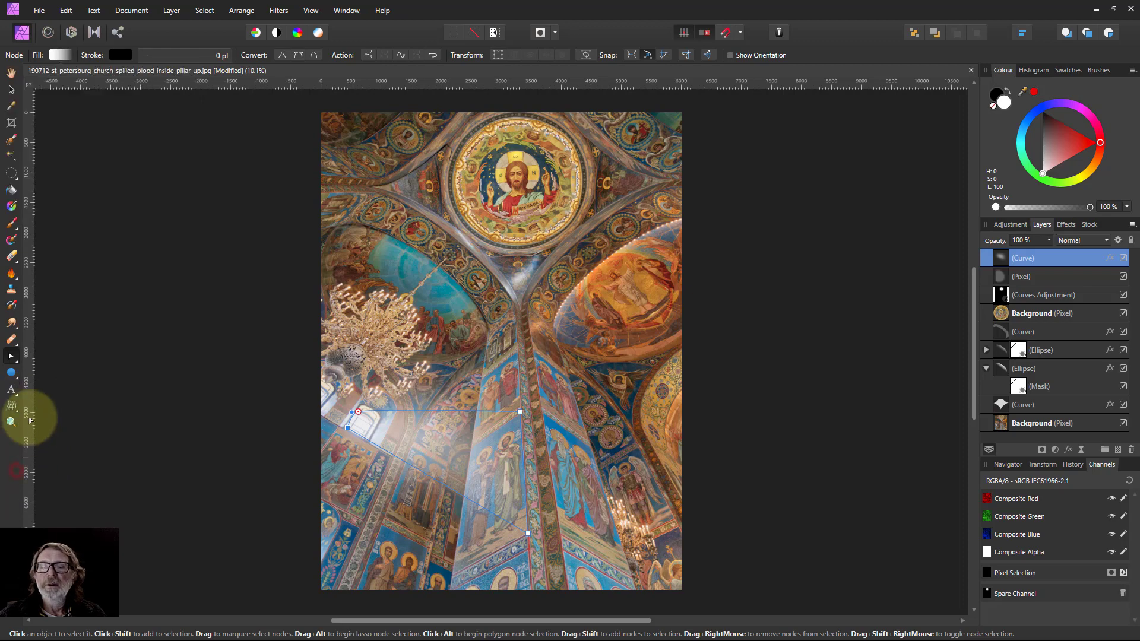
With the Gradient tool, run the curve's fill gradient from the window toward the pillar.
left_click(11, 206)
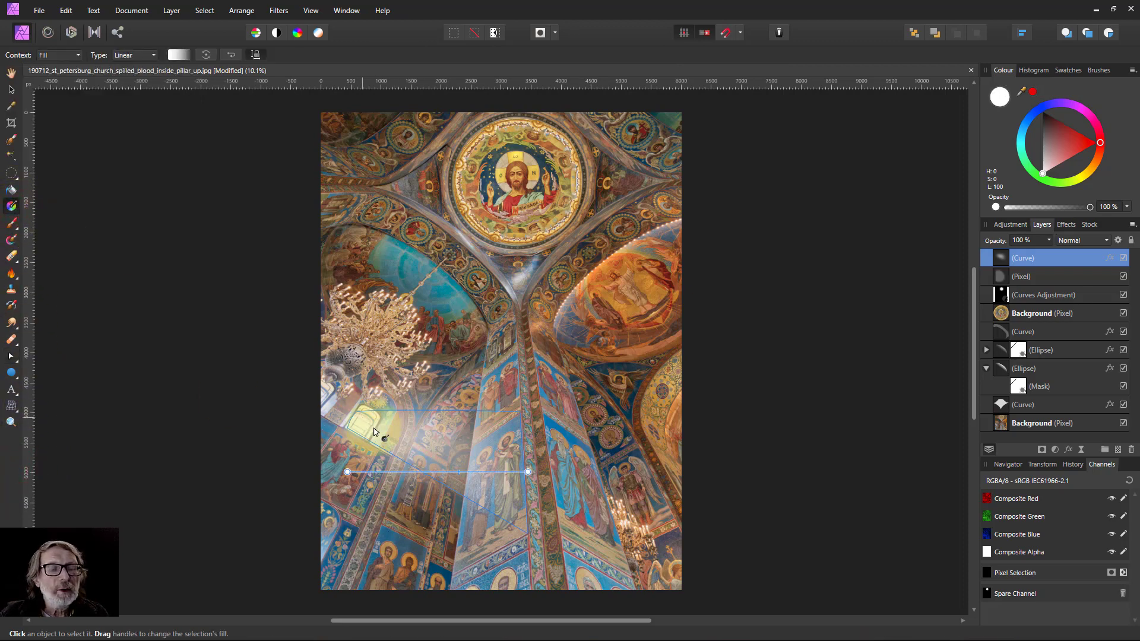
left_click_drag(352, 419, 523, 473)
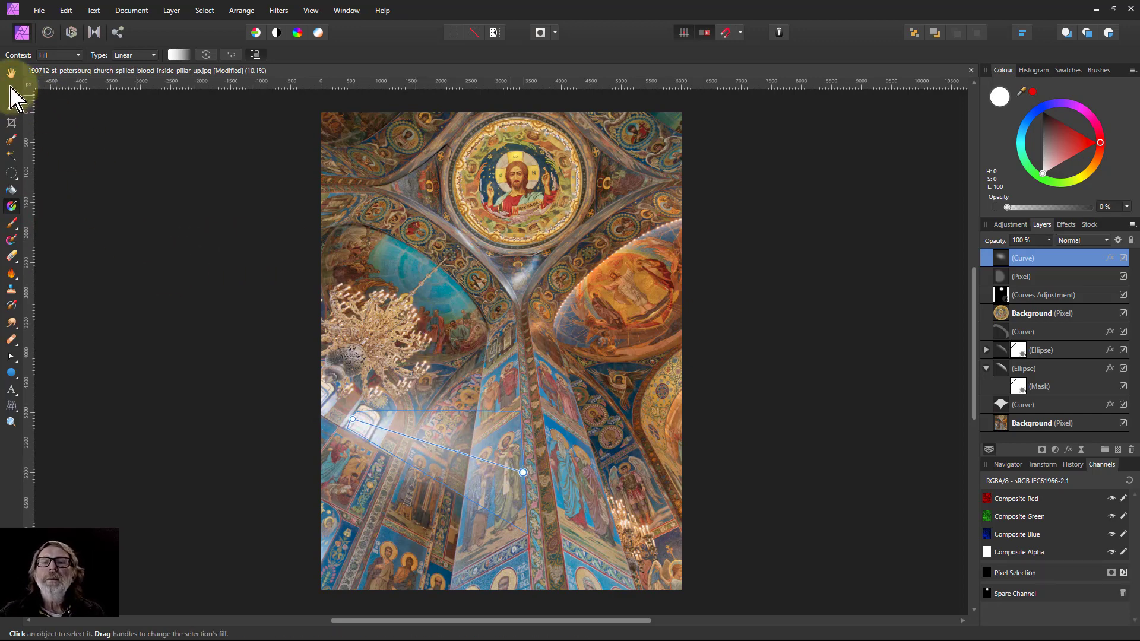
left_click(11, 89)
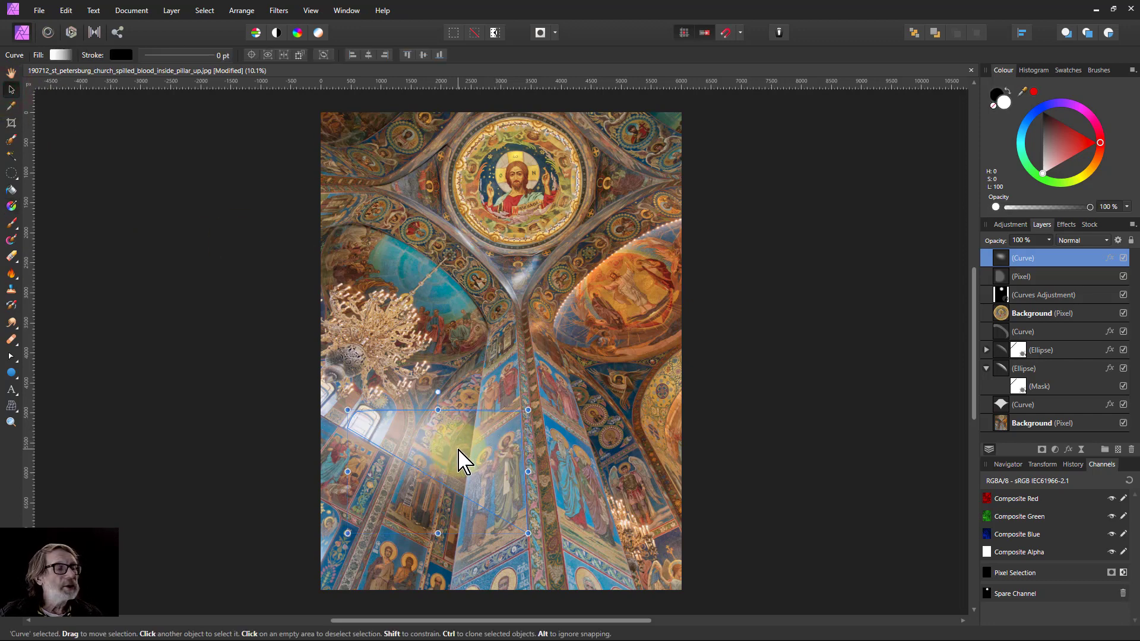
Duplicate the gradient-filled curve and reverse the duplicate's gradient.
key("ctrl+j")
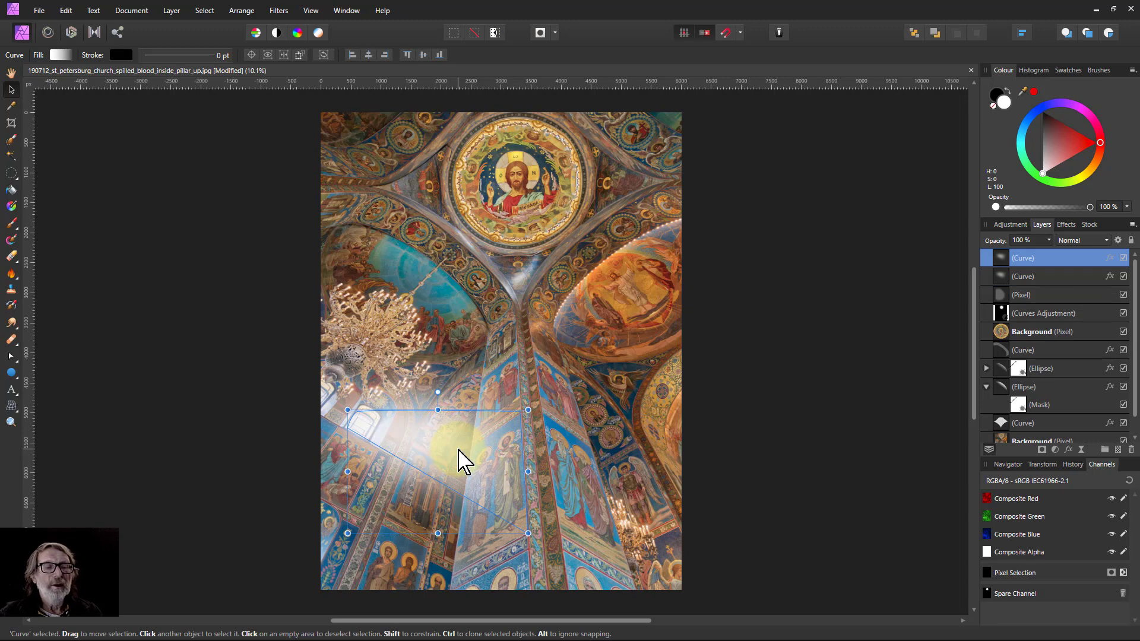
left_click(59, 54)
left_click(66, 190)
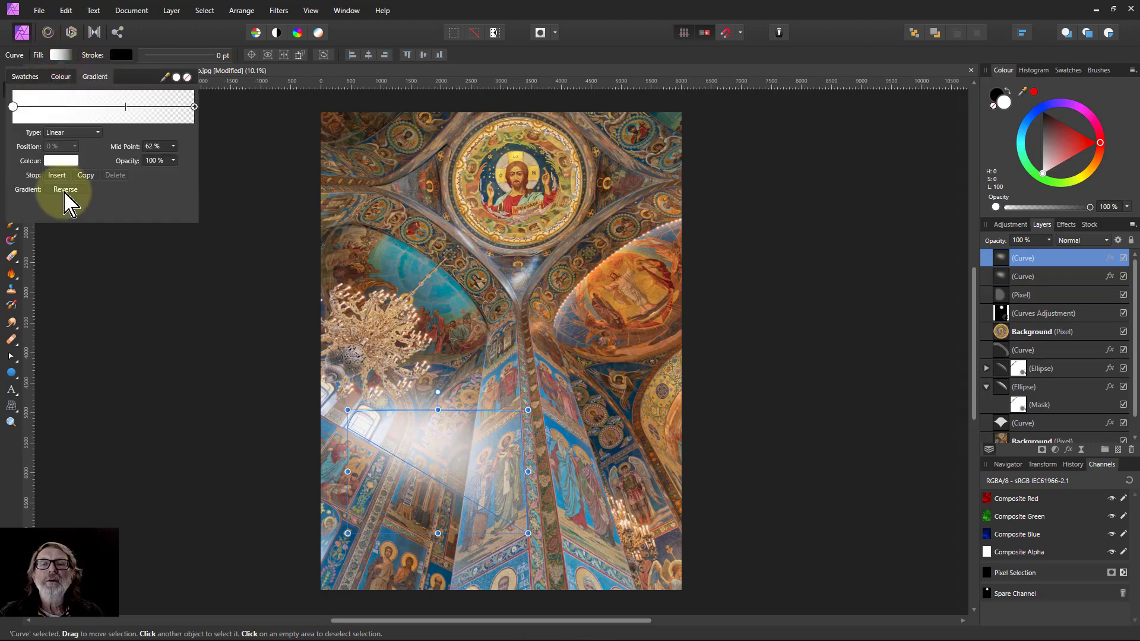
Add a Curves adjustment below the top curve and bend its master curve into a contrast S-curve.
left_click(991, 262)
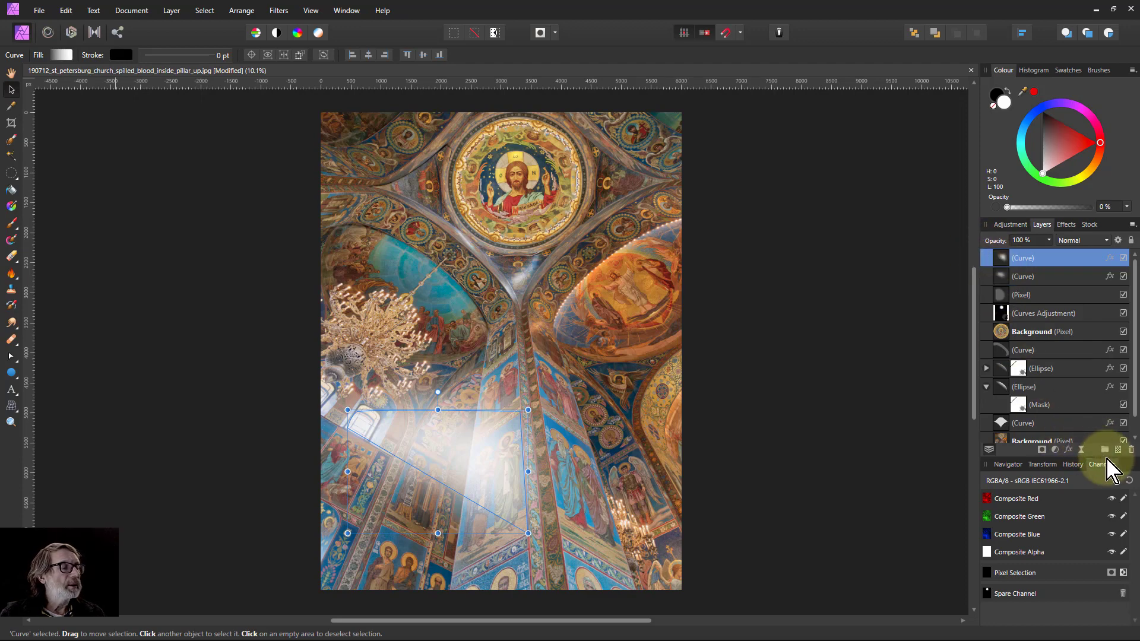
left_click(1055, 450)
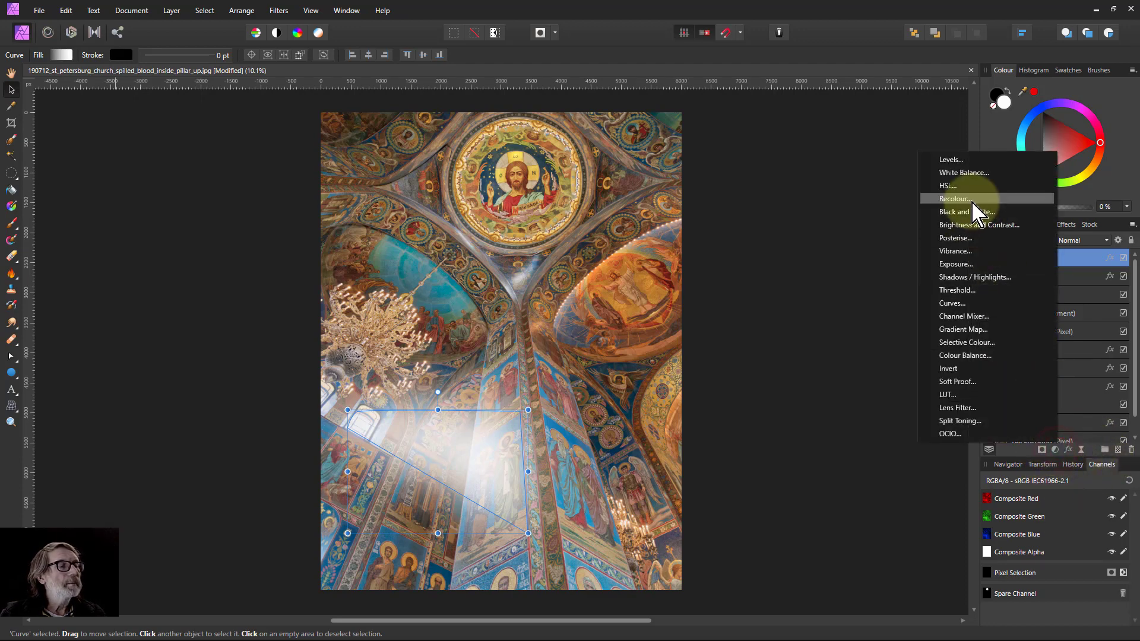
left_click(952, 302)
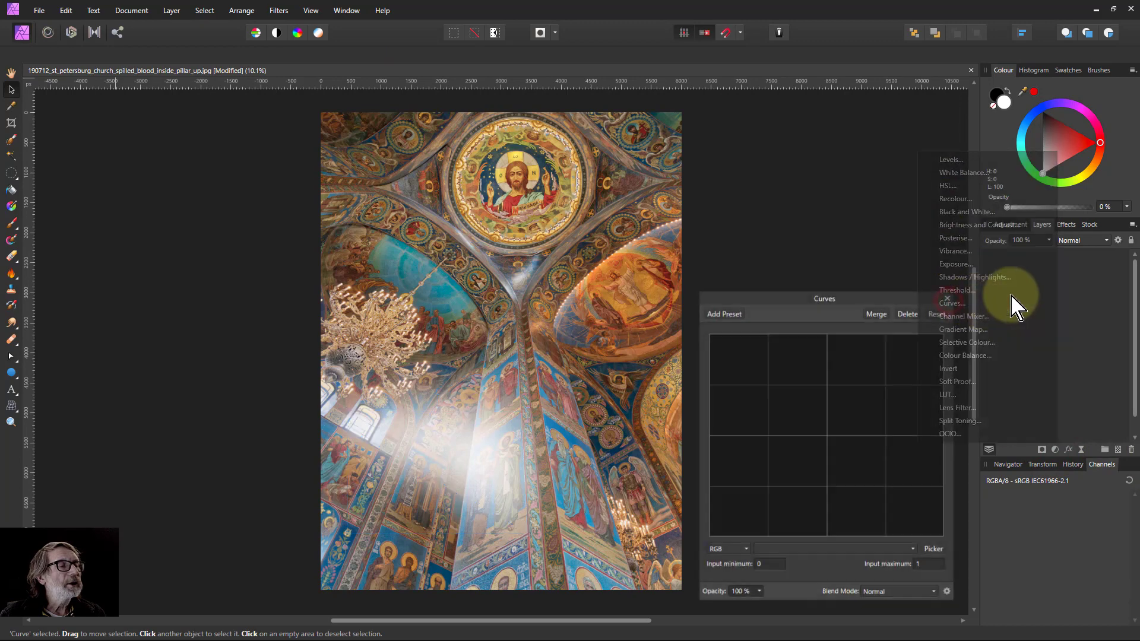
left_click_drag(996, 277, 995, 288)
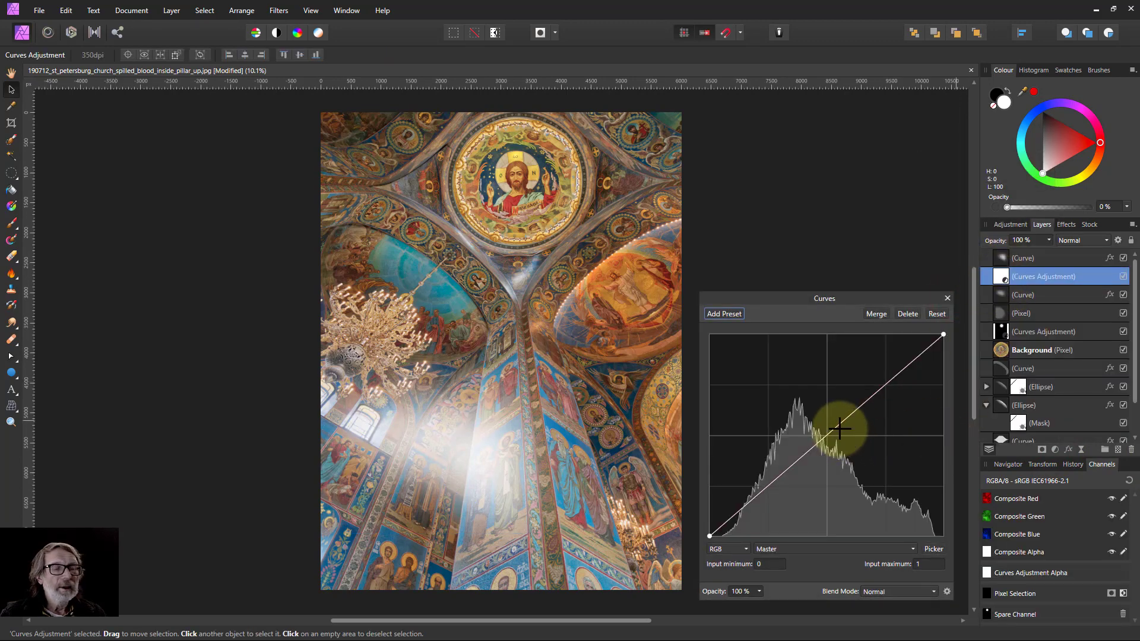
left_click_drag(839, 428, 880, 378)
left_click_drag(783, 458, 786, 483)
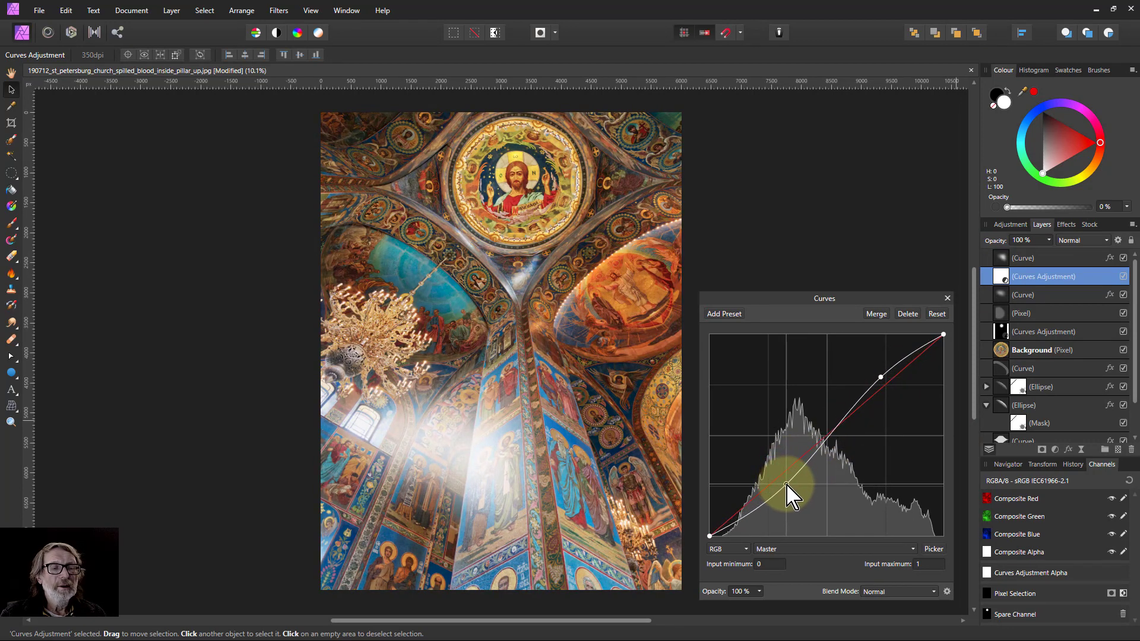
Use the top curve as a mask for the Curves adjustment beneath it.
left_click(1002, 258)
right_click(1001, 258)
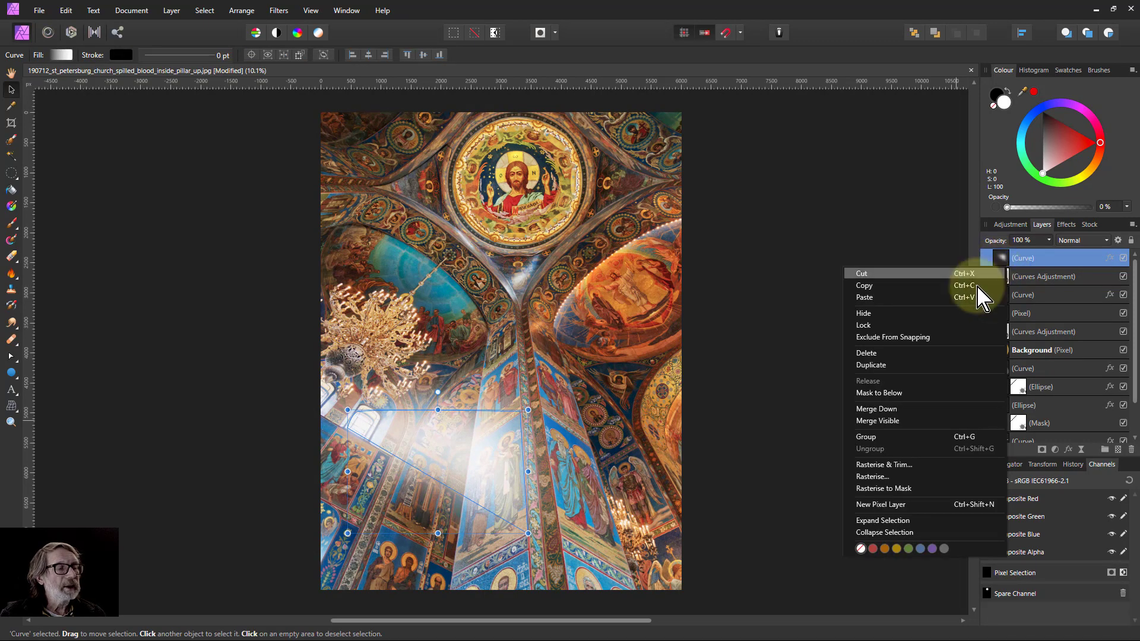
left_click(878, 393)
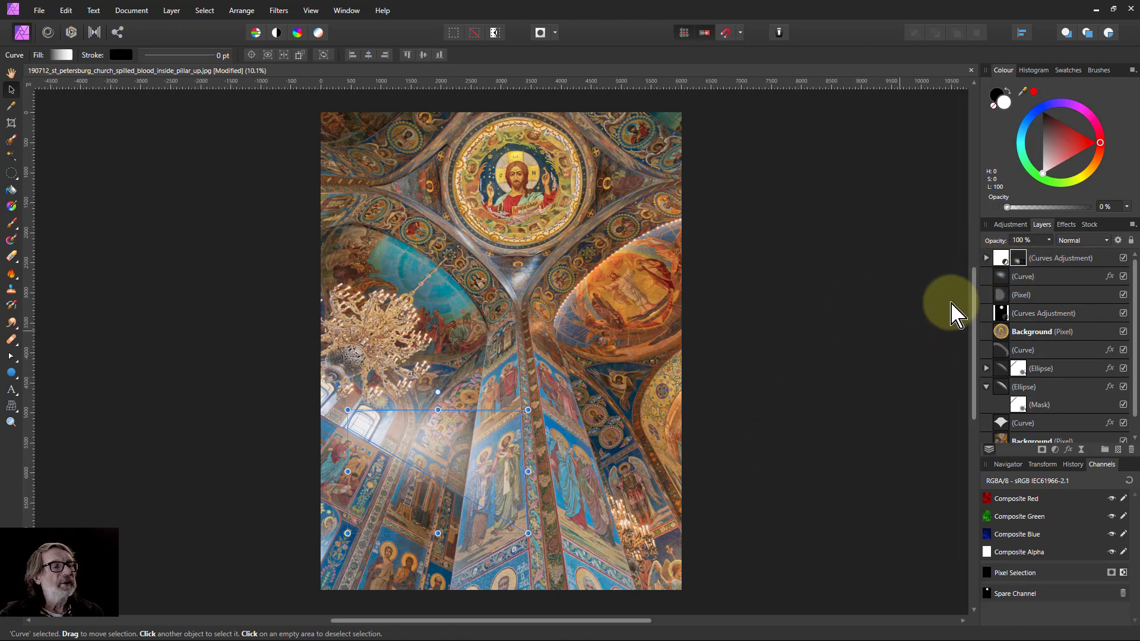
Reopen the masked Curves adjustment and reshape its upper and lower curve points.
left_click(1002, 270)
left_click_drag(875, 386, 881, 380)
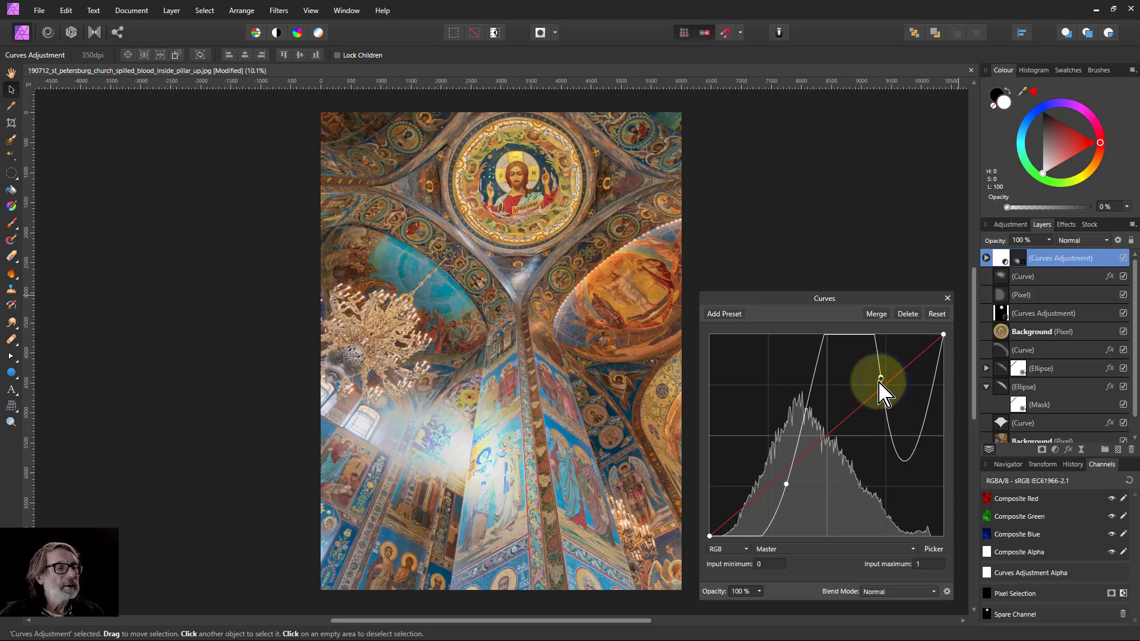
right_click(883, 379)
left_click_drag(883, 378, 873, 372)
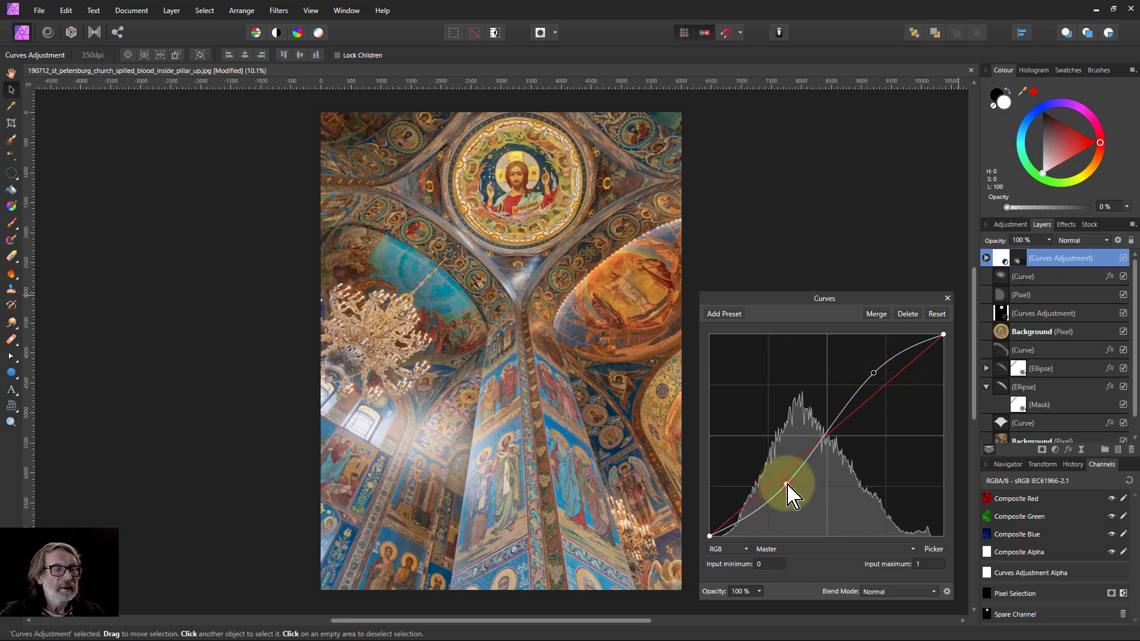
left_click_drag(787, 482, 767, 507)
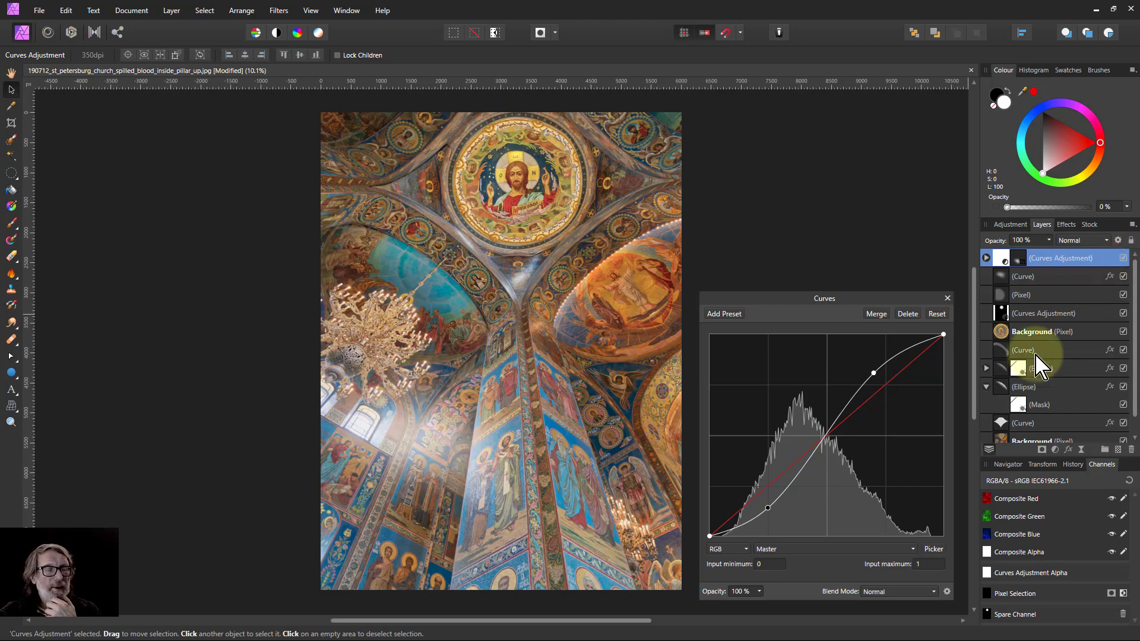
Set the Curves adjustment's blend mode to Colour Burn, fine-tune both curve points, and close the dialog.
left_click(909, 591)
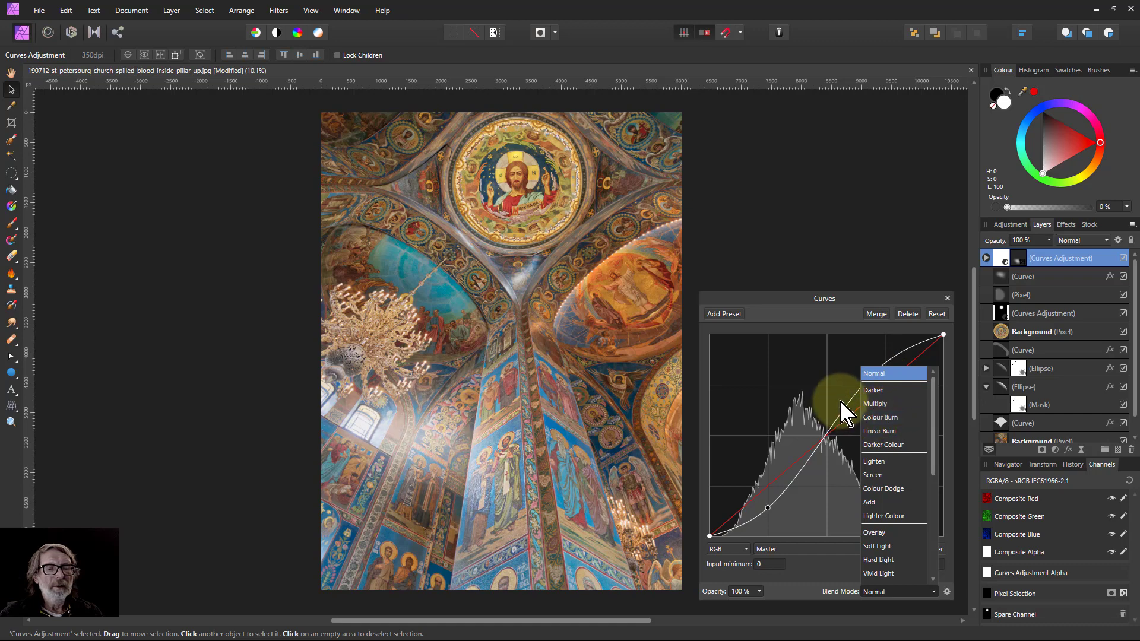
left_click(893, 418)
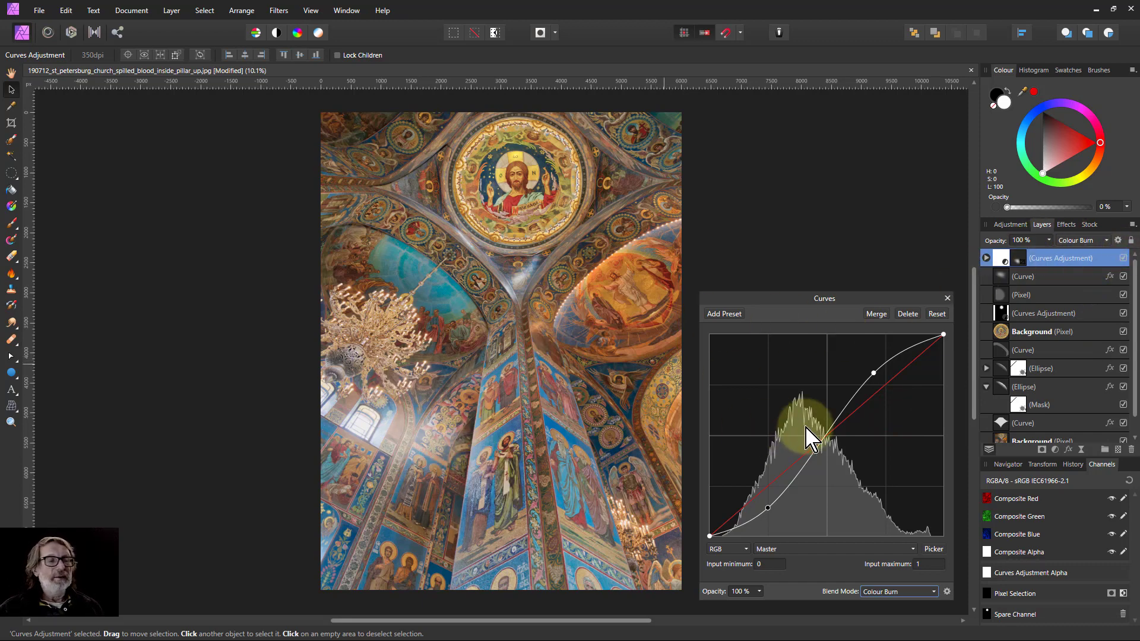
left_click_drag(873, 372, 882, 379)
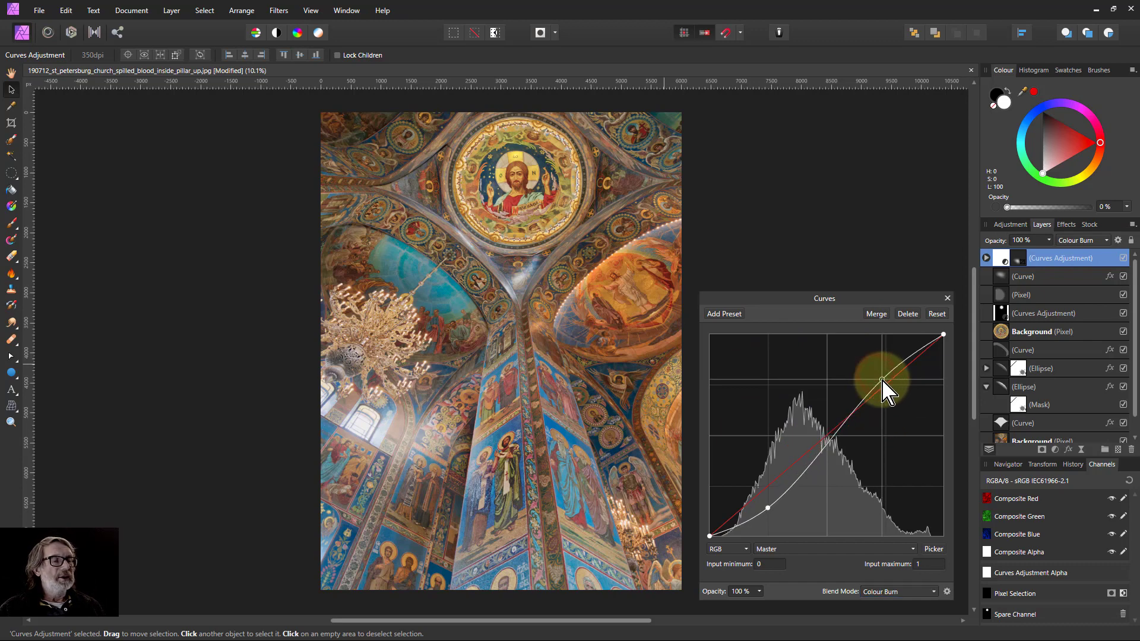
left_click_drag(770, 509, 765, 502)
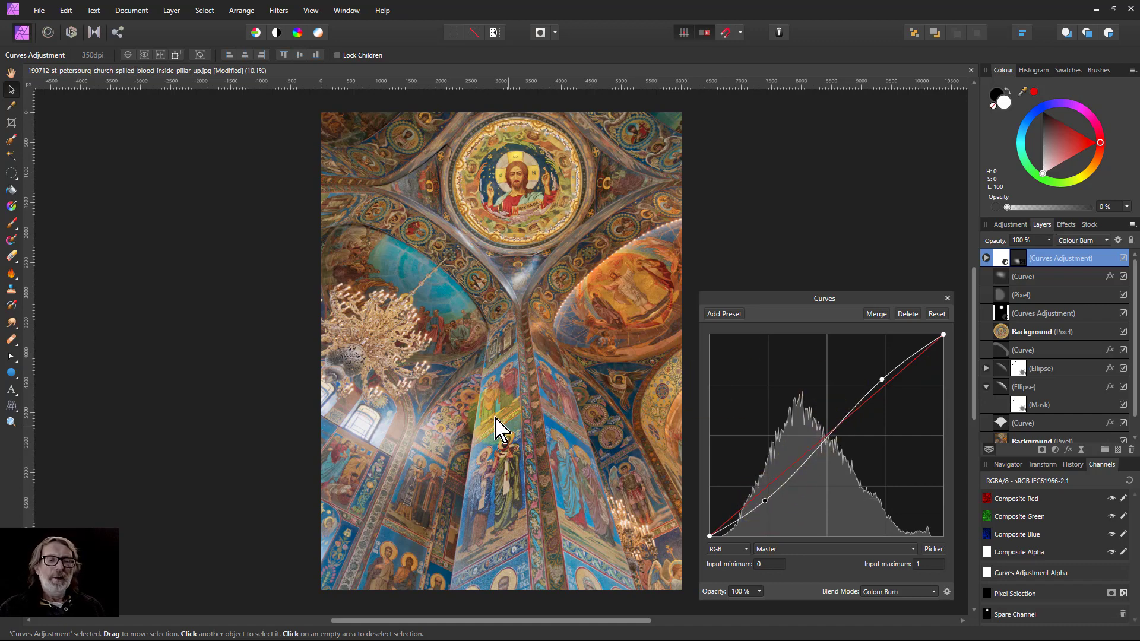
left_click(947, 298)
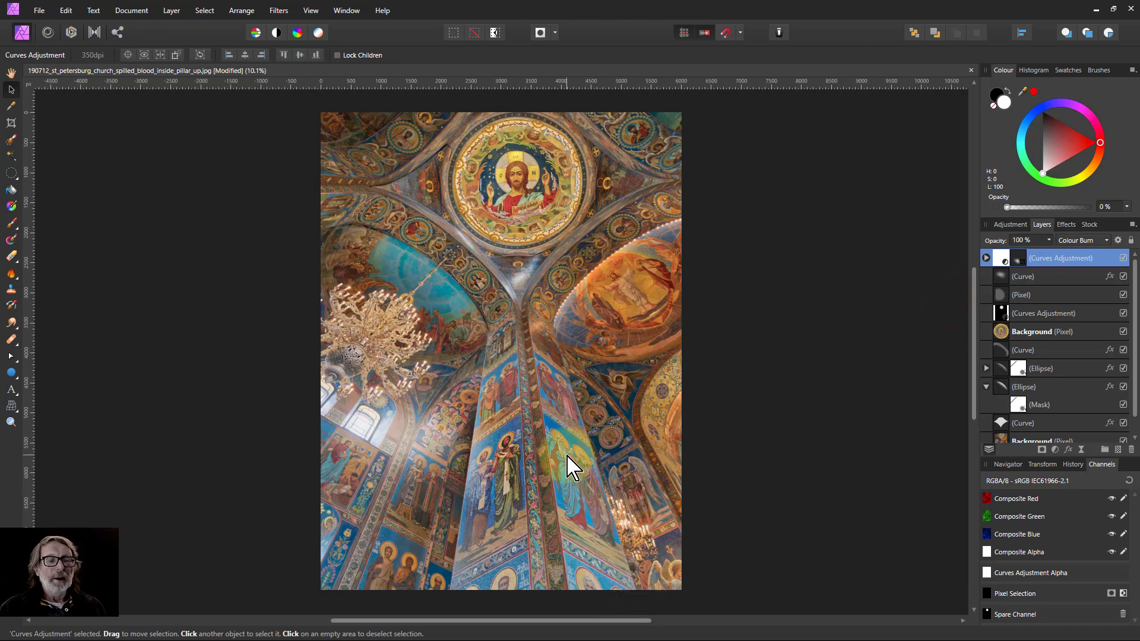
With the Pie tool, draw a pie shape near the lower-right pillar.
left_click_drag(567, 466, 596, 484)
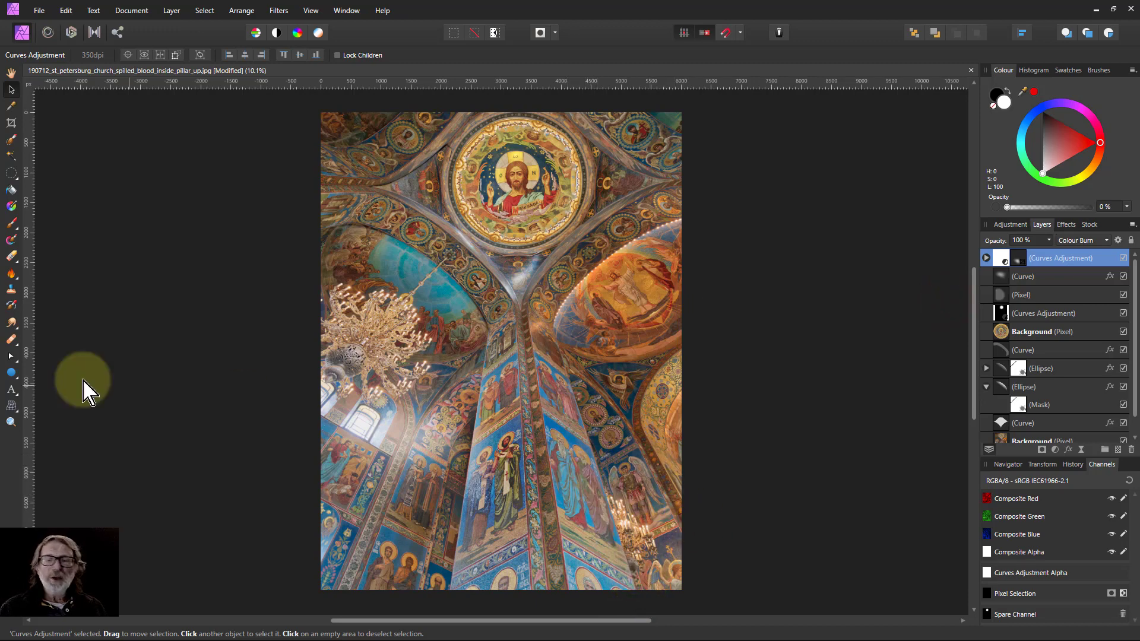
left_click(10, 375)
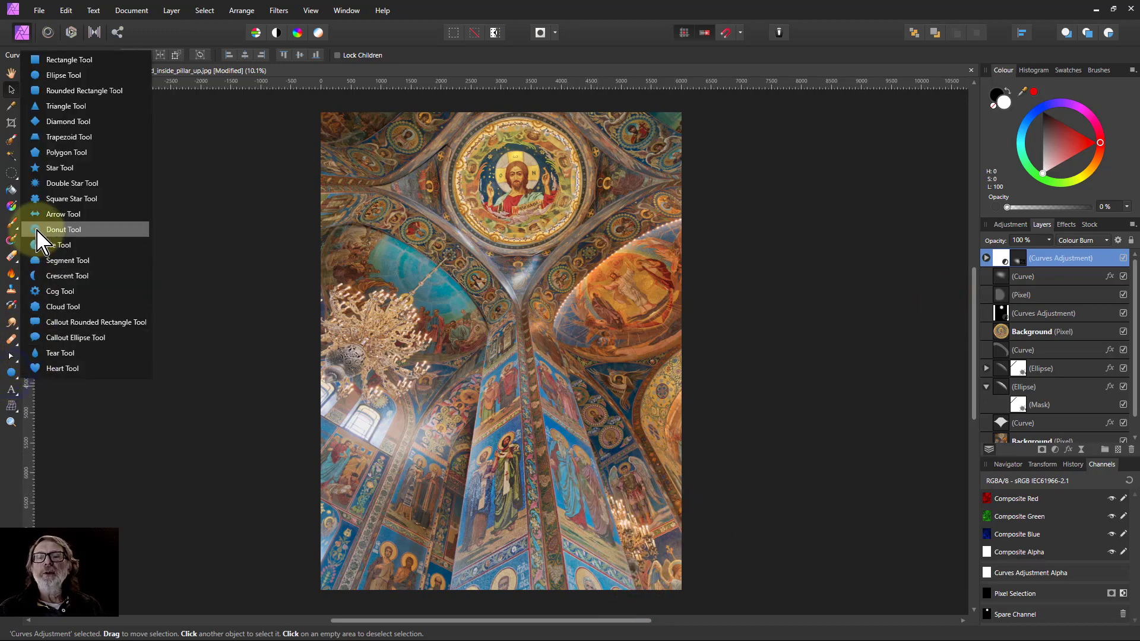
left_click(58, 245)
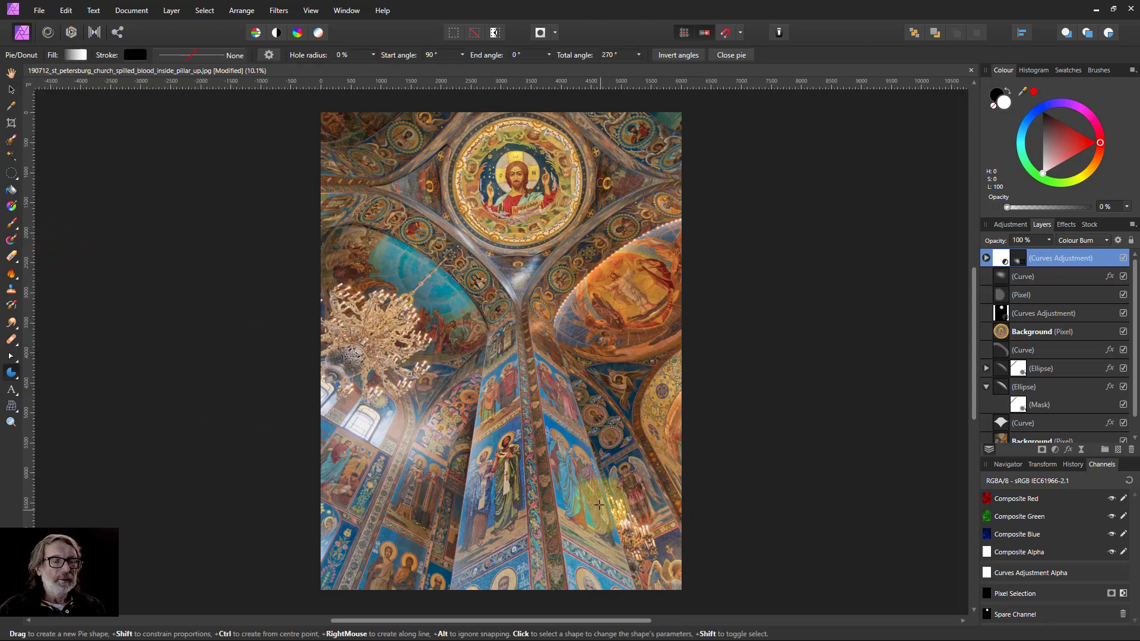
left_click_drag(586, 501, 672, 581)
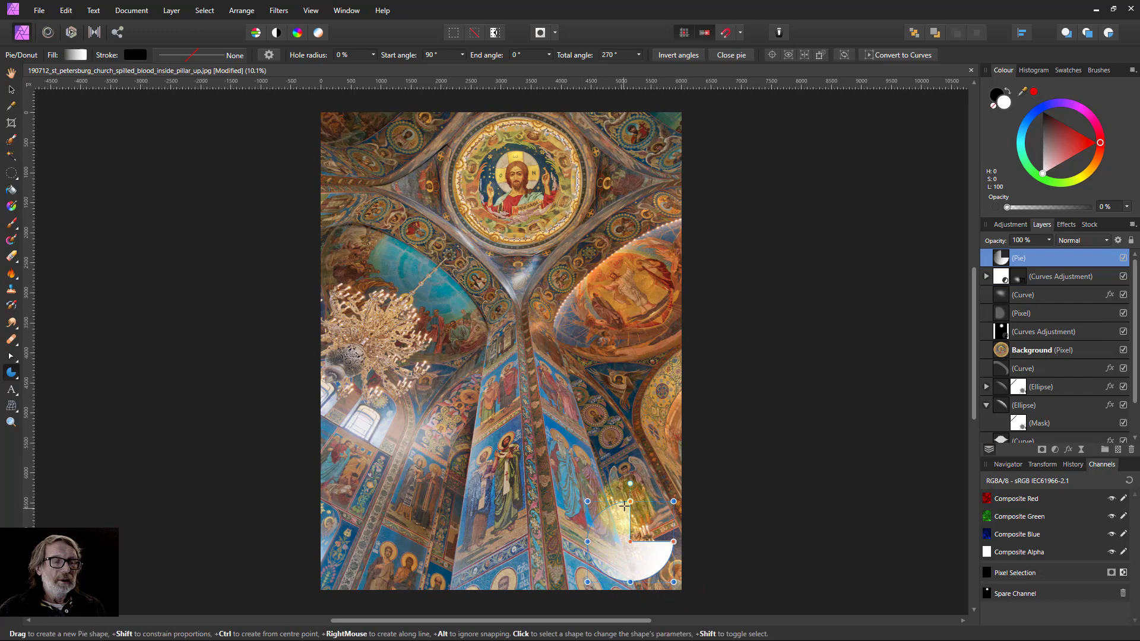
Set the pie's start and end angles to 287.6° and 107.6° for a half disc, then nudge it slightly up-left.
left_click_drag(630, 500, 587, 500)
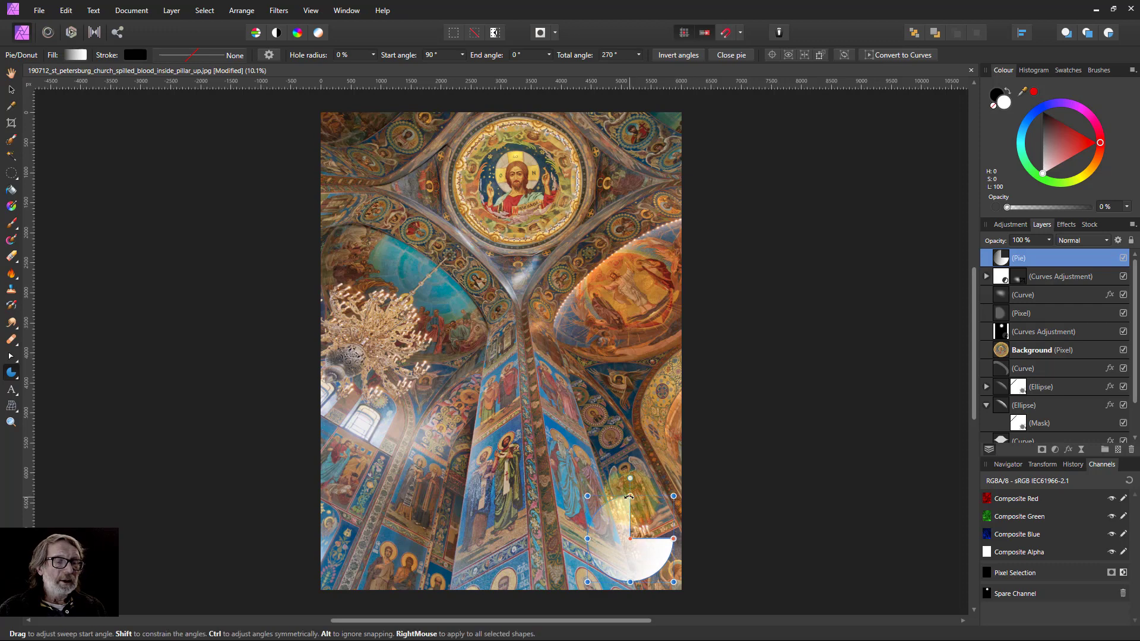
left_click_drag(630, 499, 644, 587)
left_click_drag(673, 539, 617, 499)
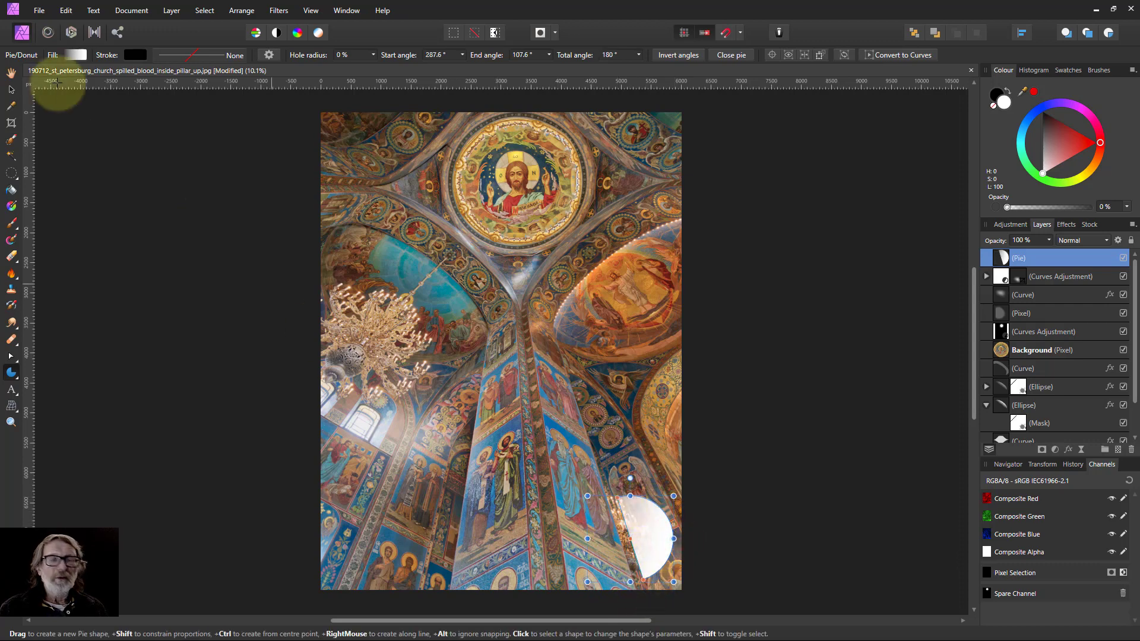
left_click(11, 89)
left_click_drag(650, 545, 637, 535)
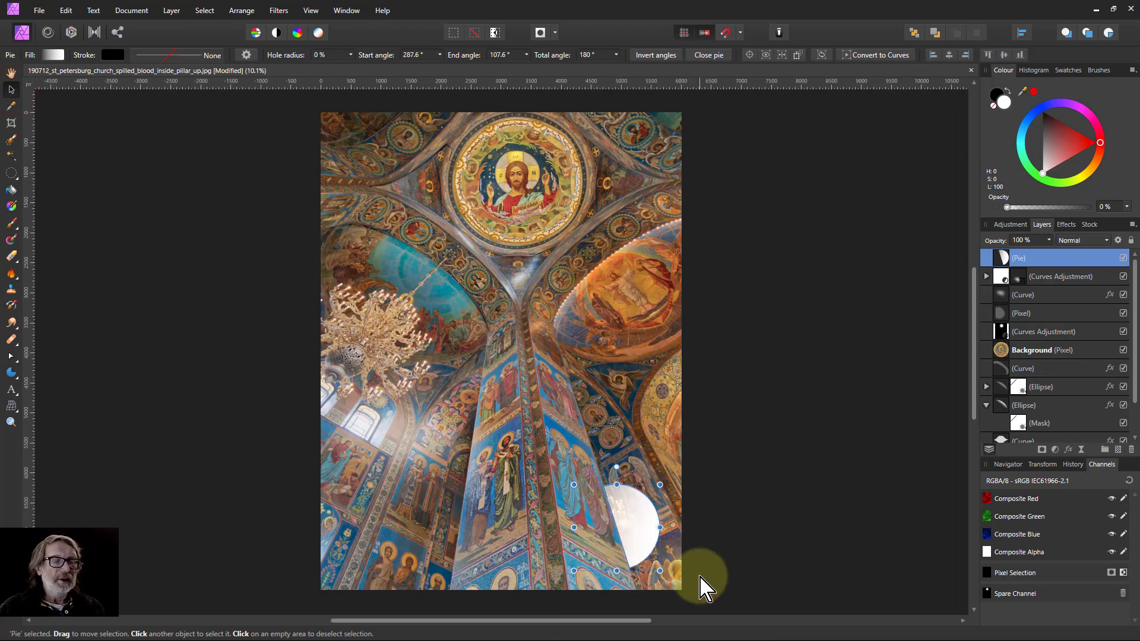
Set the pie's fill to solid white.
left_click(58, 55)
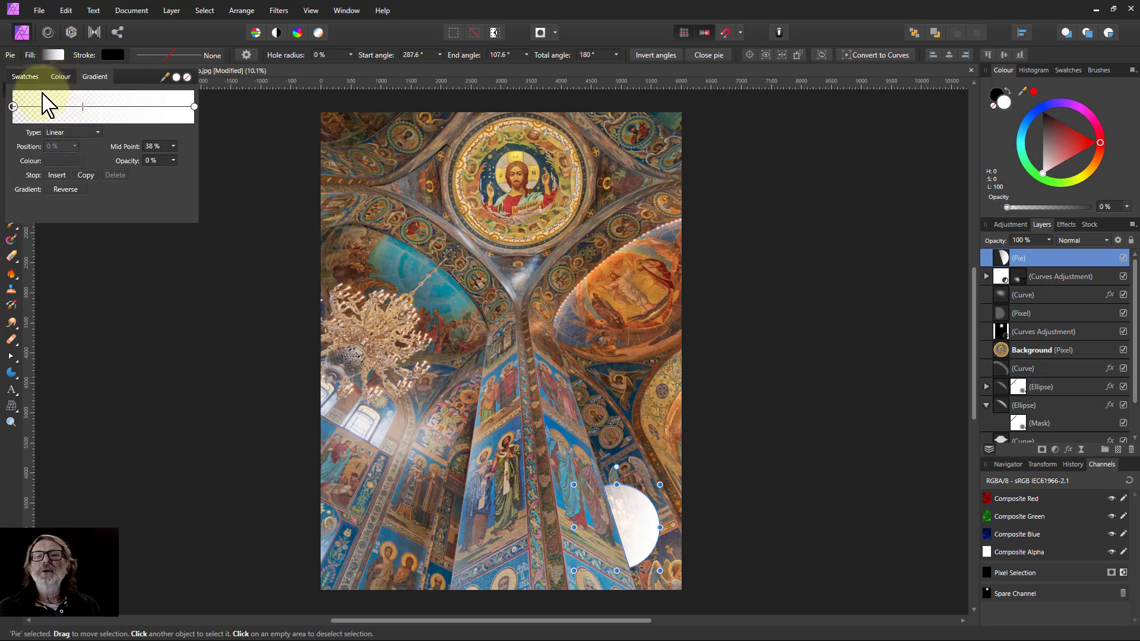
left_click(26, 78)
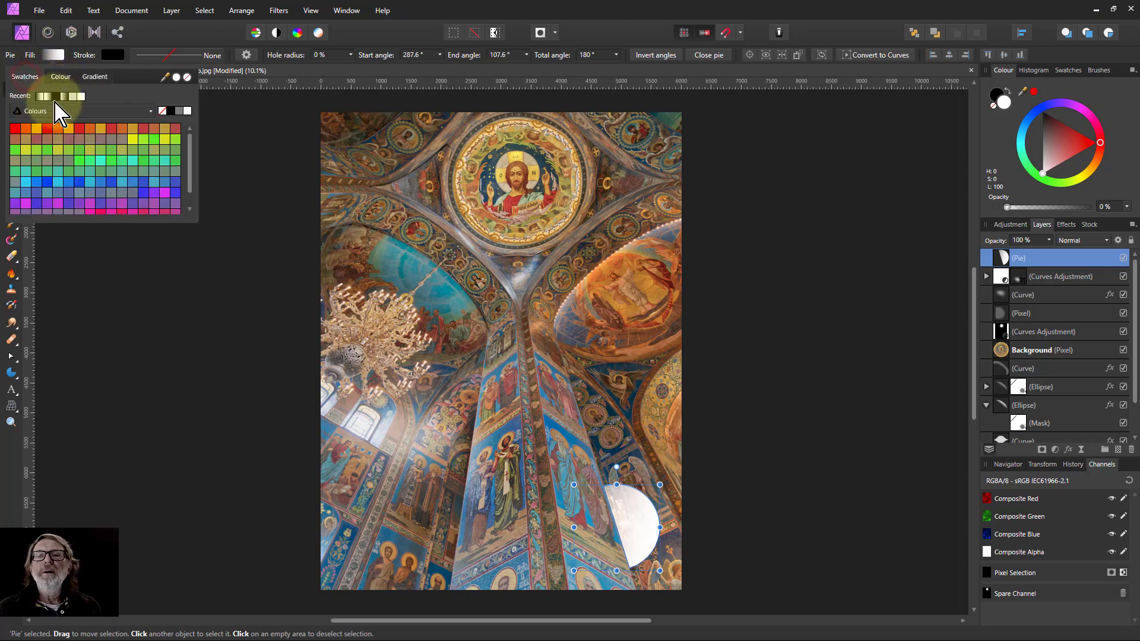
left_click(81, 96)
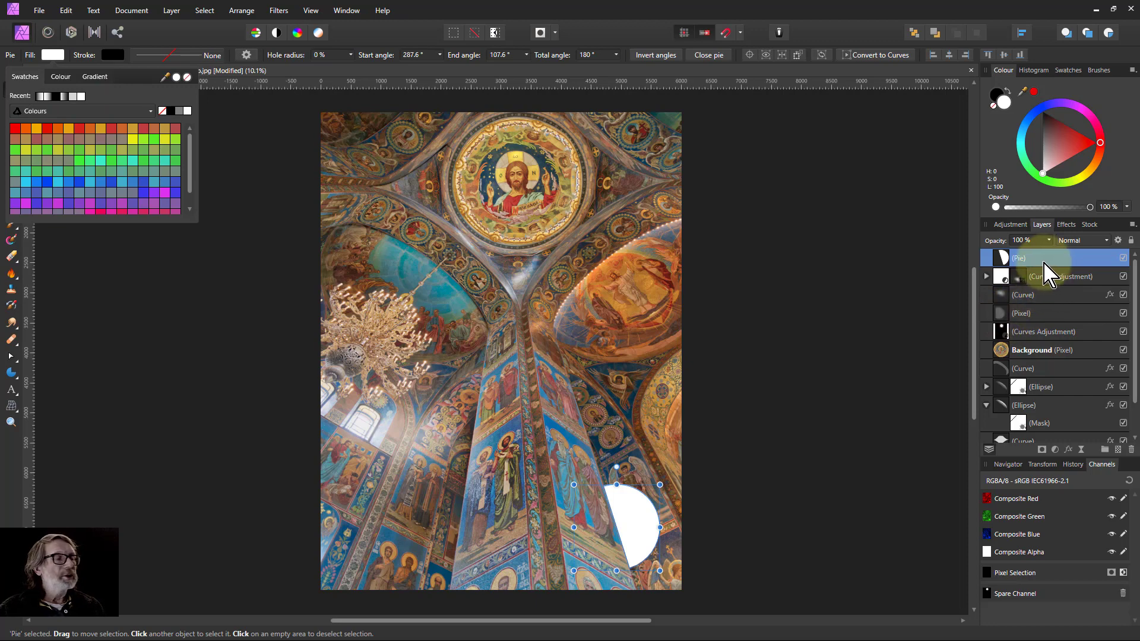
Add a Gaussian Blur layer effect with a 100 px radius to the pie, nudging it up-right.
left_click(1070, 453)
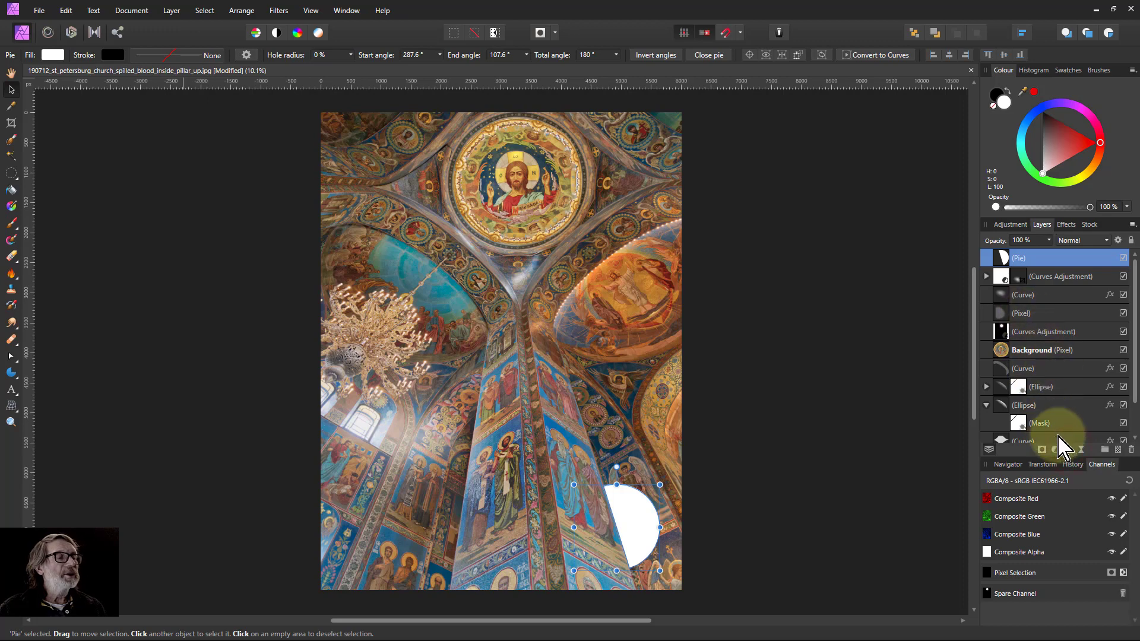
left_click(1068, 450)
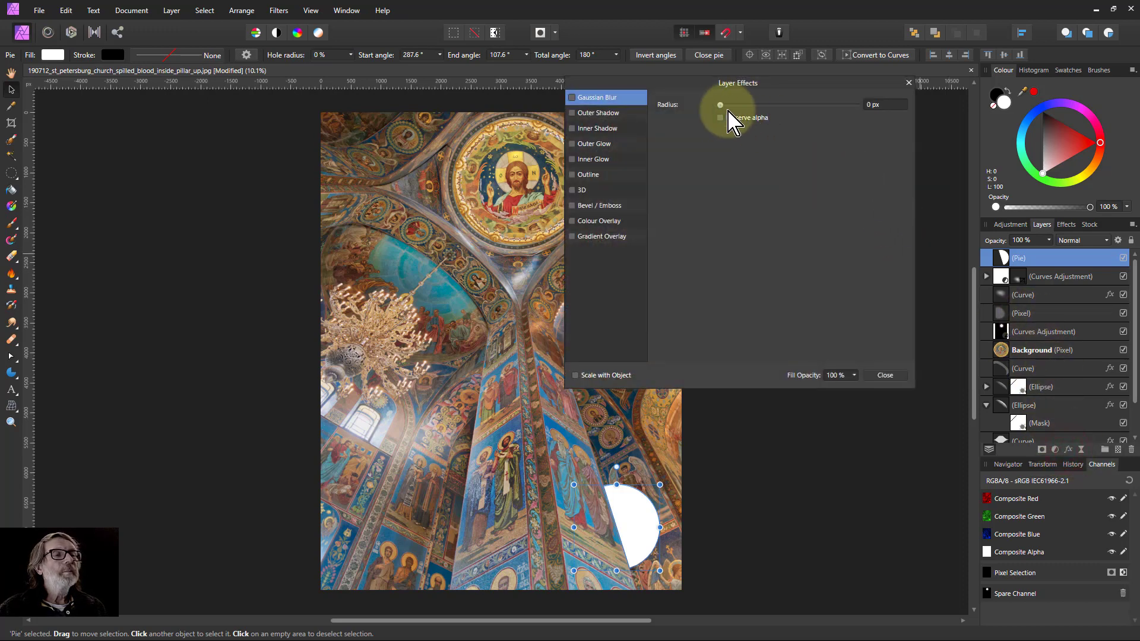
left_click(593, 97)
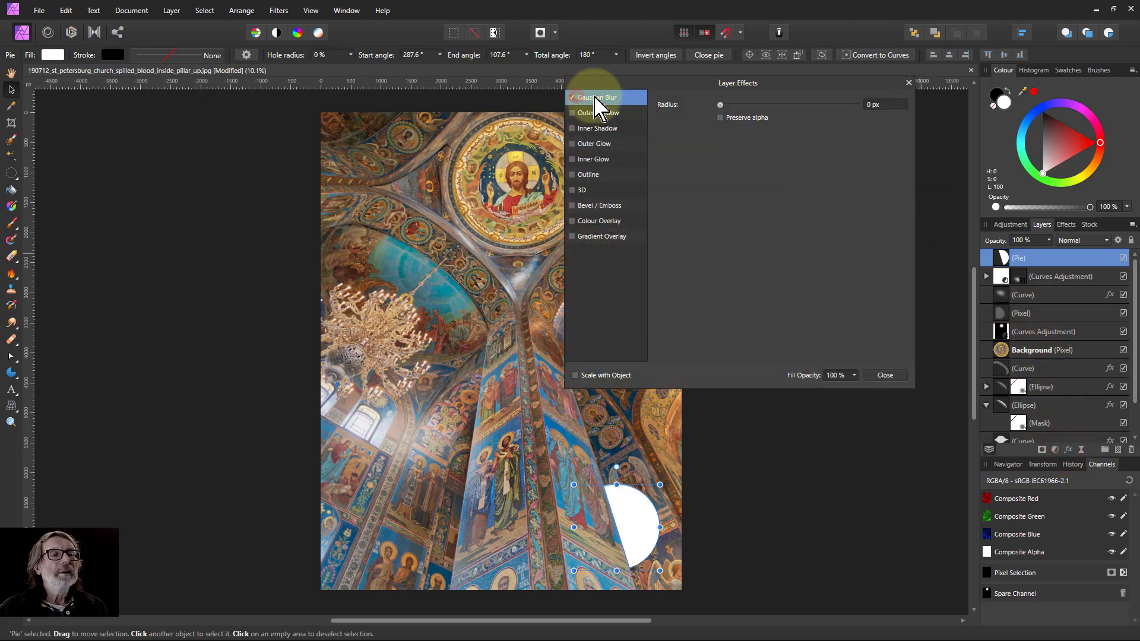
left_click_drag(719, 105, 886, 105)
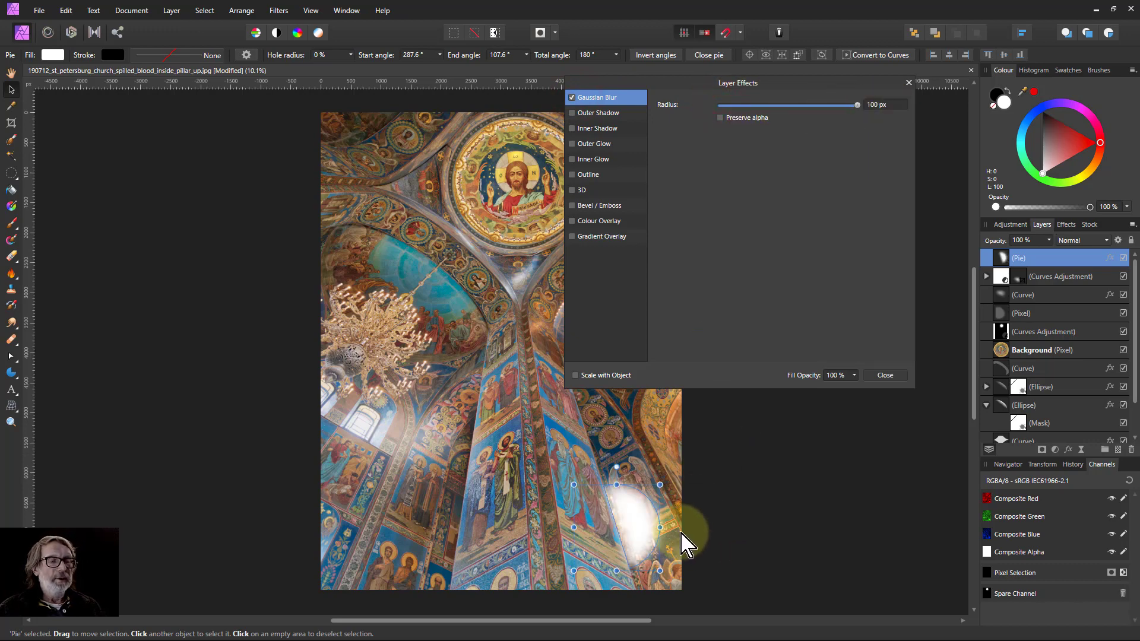
left_click_drag(667, 480, 683, 464)
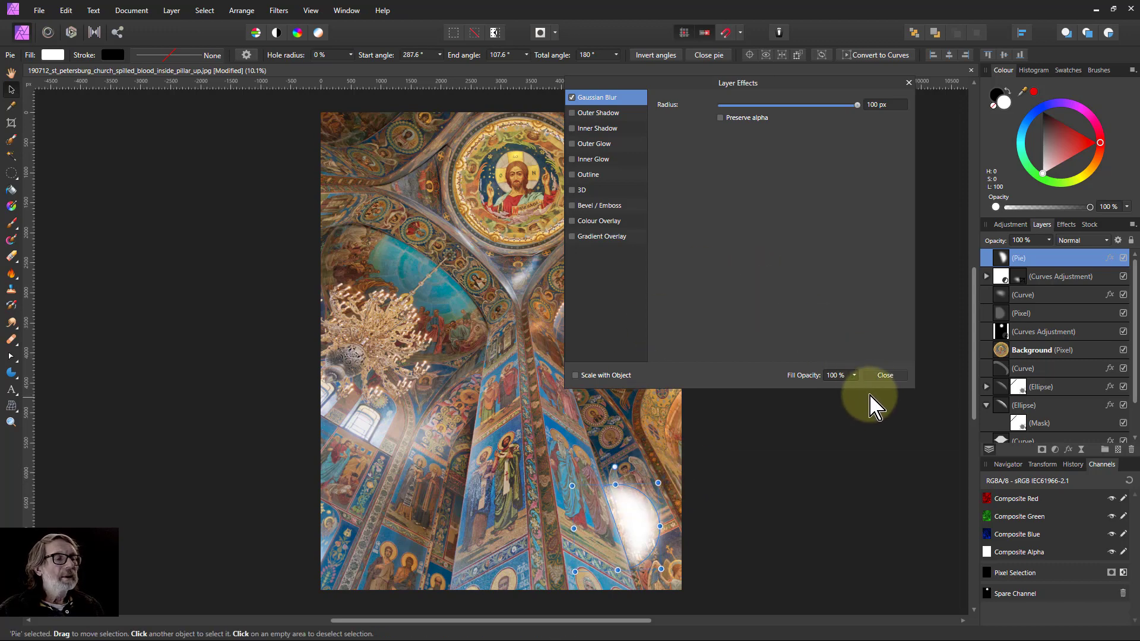
left_click(885, 377)
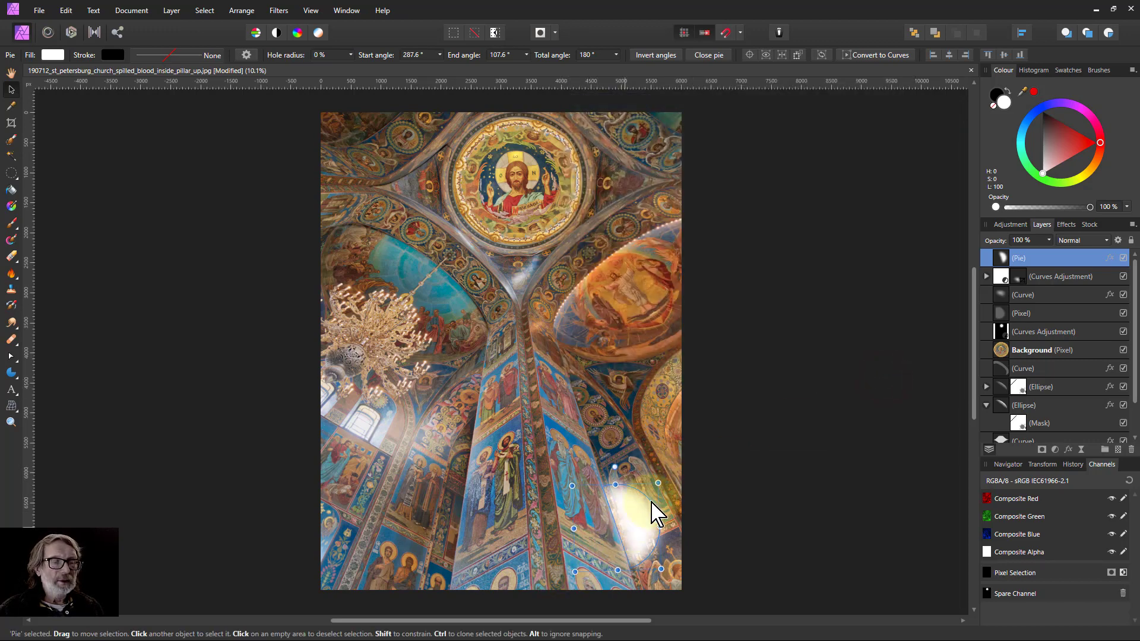
Enlarge the blurred pie and set its blend mode to Soft Light.
left_click_drag(660, 480, 624, 495)
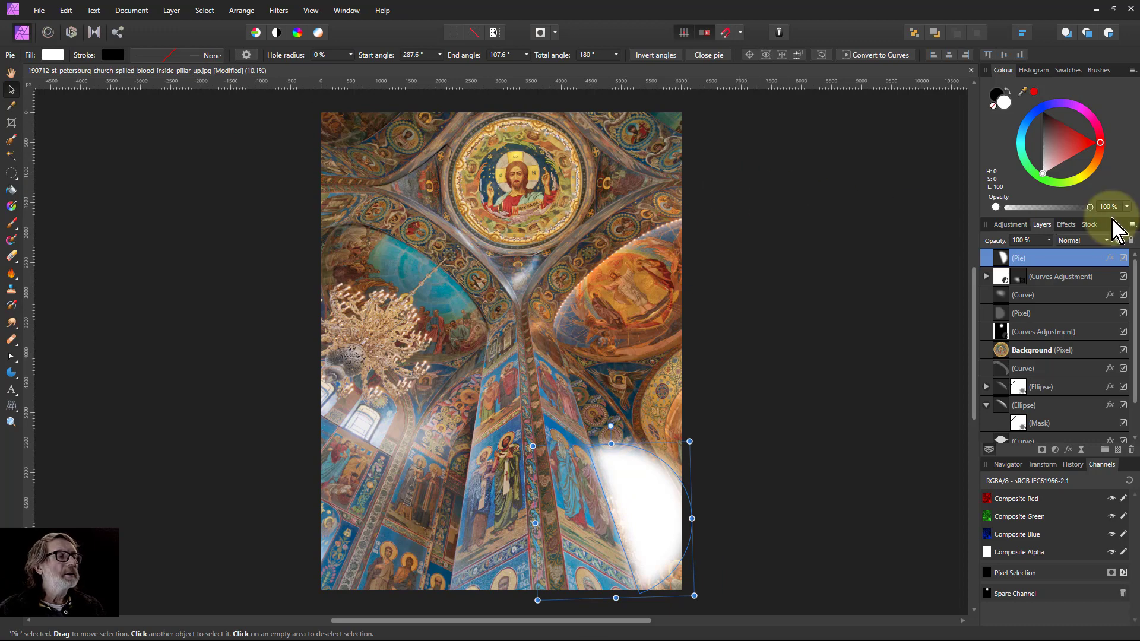
left_click(1092, 242)
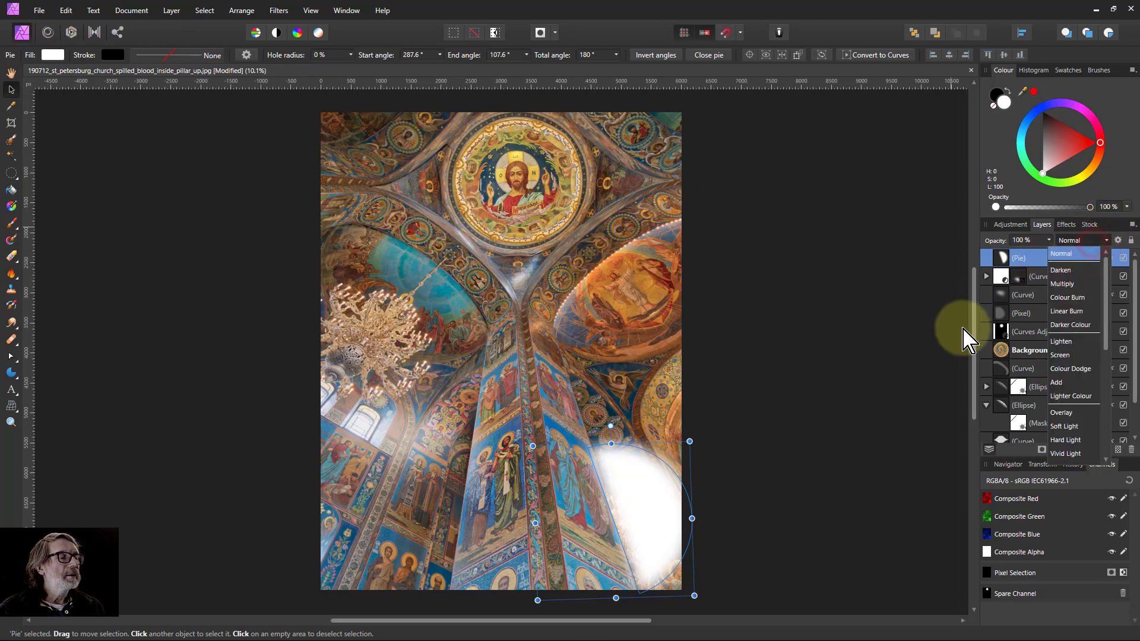
left_click(1065, 426)
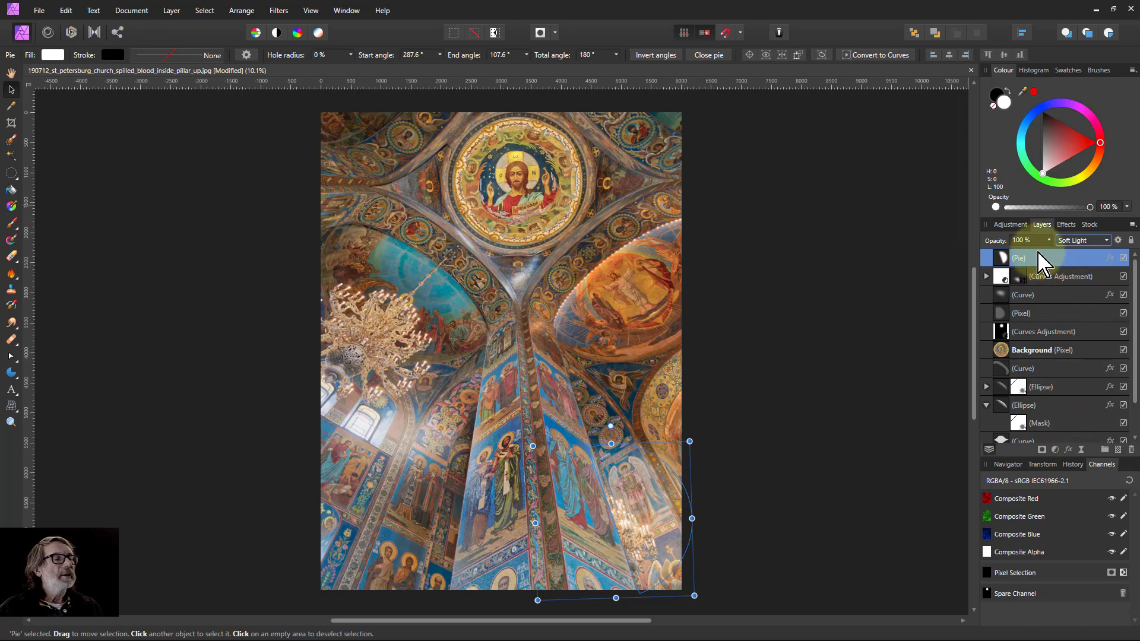
Change the pie's fill to a pale warm yellow and toggle the pie's visibility to compare the glow.
left_click(52, 54)
mouse_move(81, 178)
left_mouse_down()
mouse_move(137, 190)
mouse_move(36, 173)
mouse_move(120, 203)
mouse_move(70, 185)
left_mouse_up()
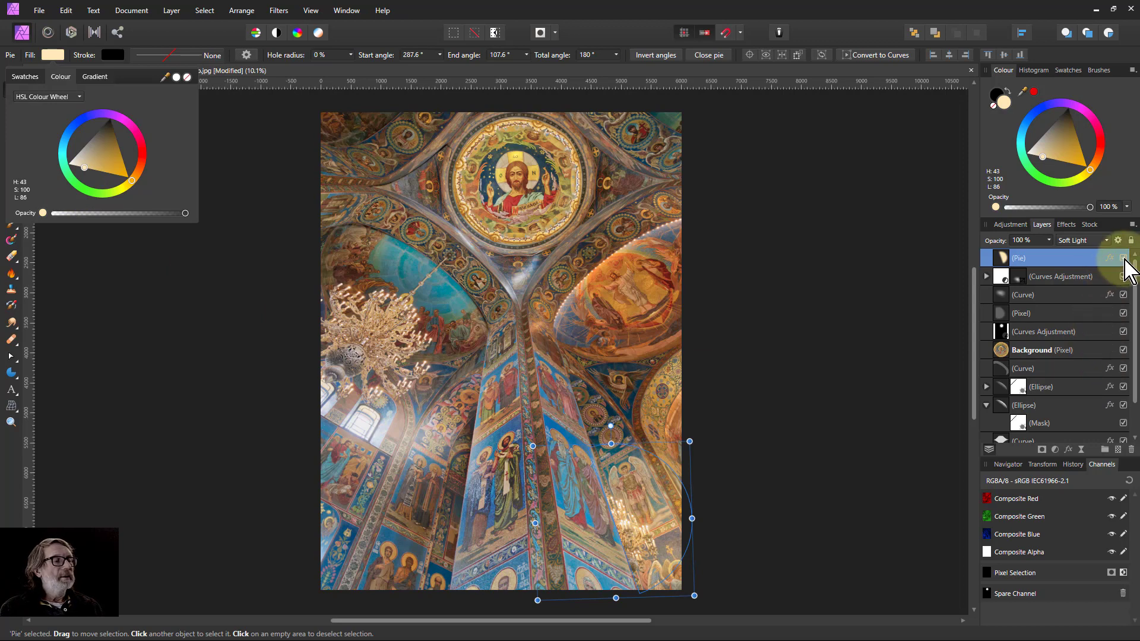
left_click(1123, 258)
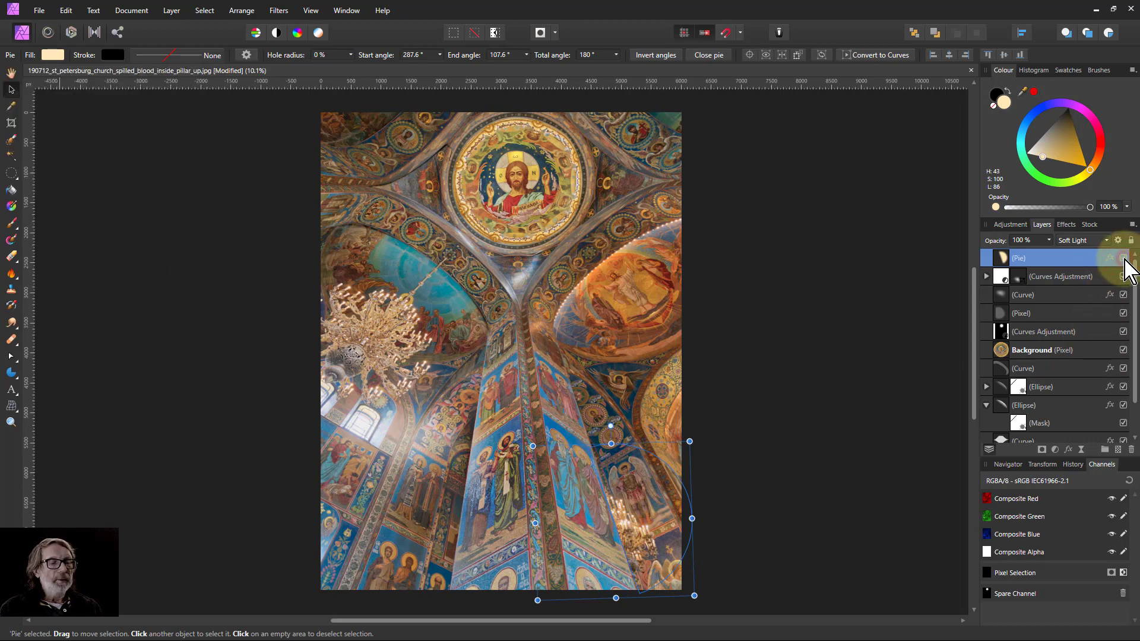
left_click(1123, 258)
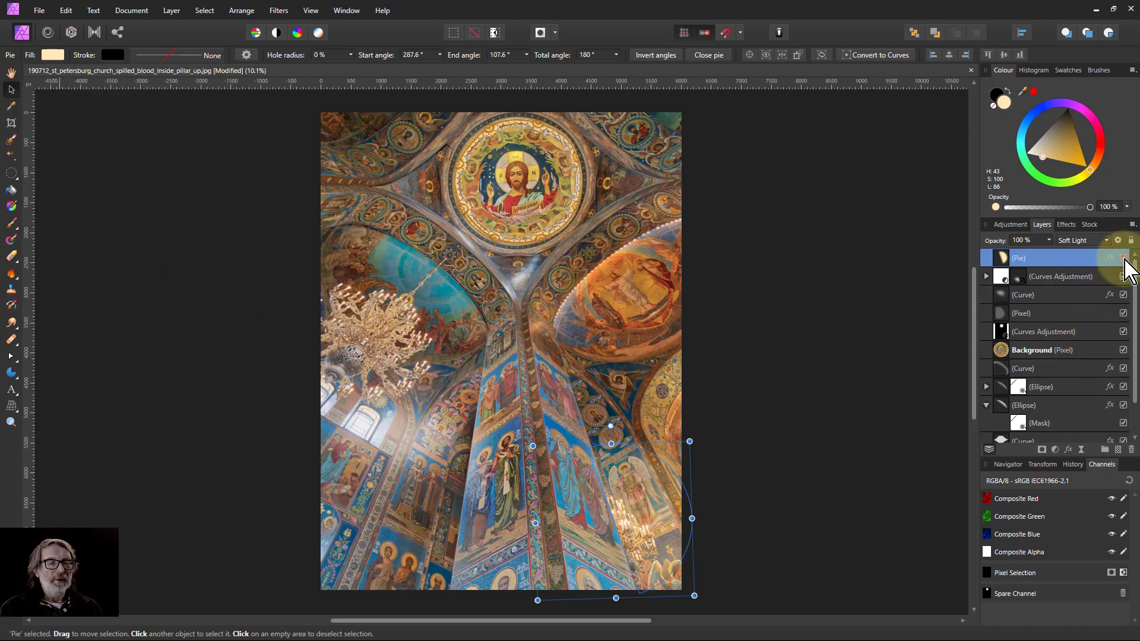
left_click(1123, 258)
left_click(1124, 258)
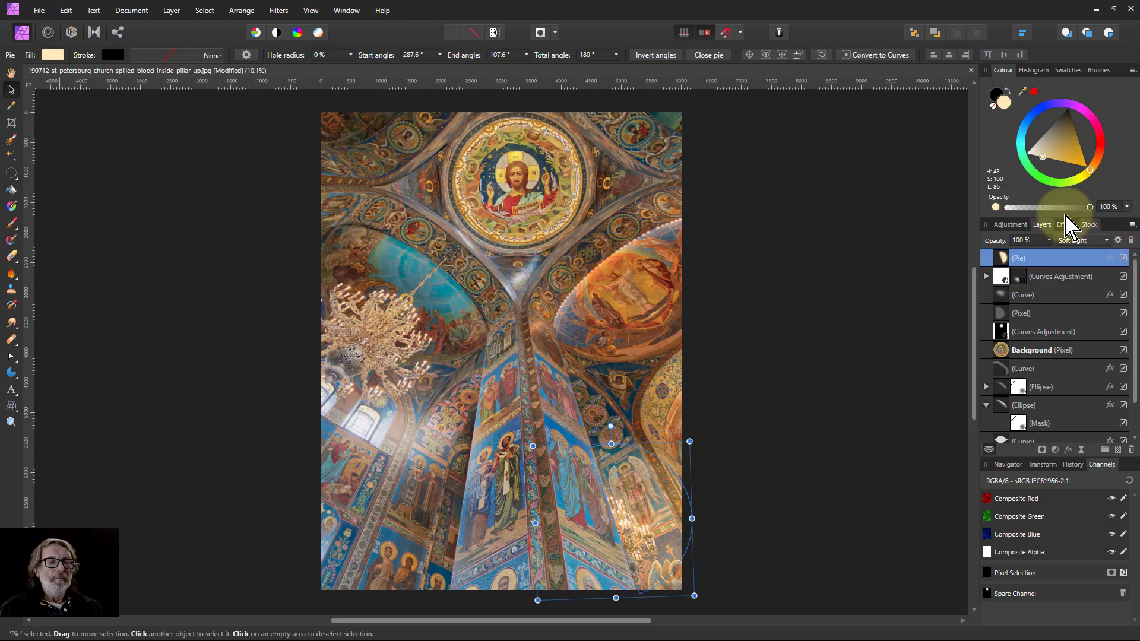
Select all the layers and toggle their visibility to compare the edited image with the original.
double_click(1046, 259)
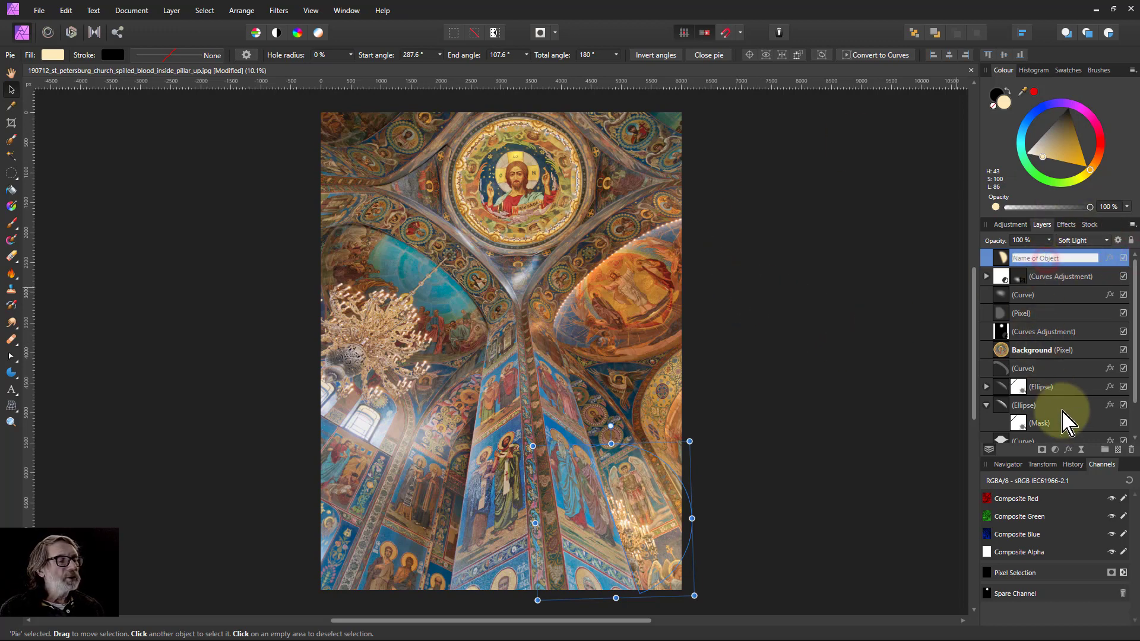
scroll(1063, 423, "down", 1)
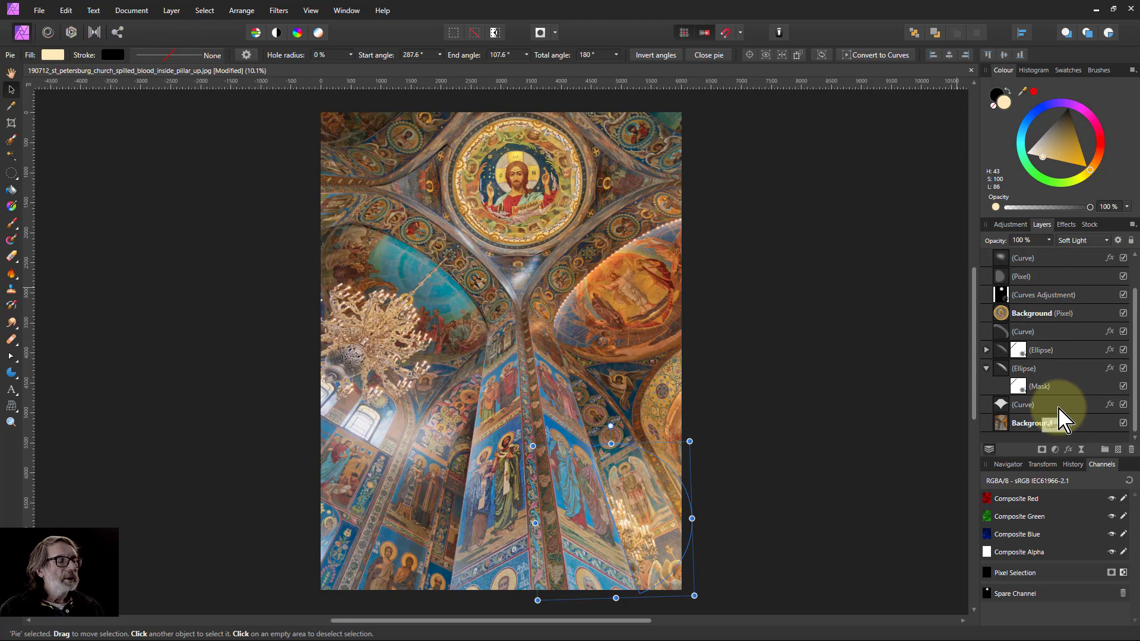
left_click(1057, 406, "shift")
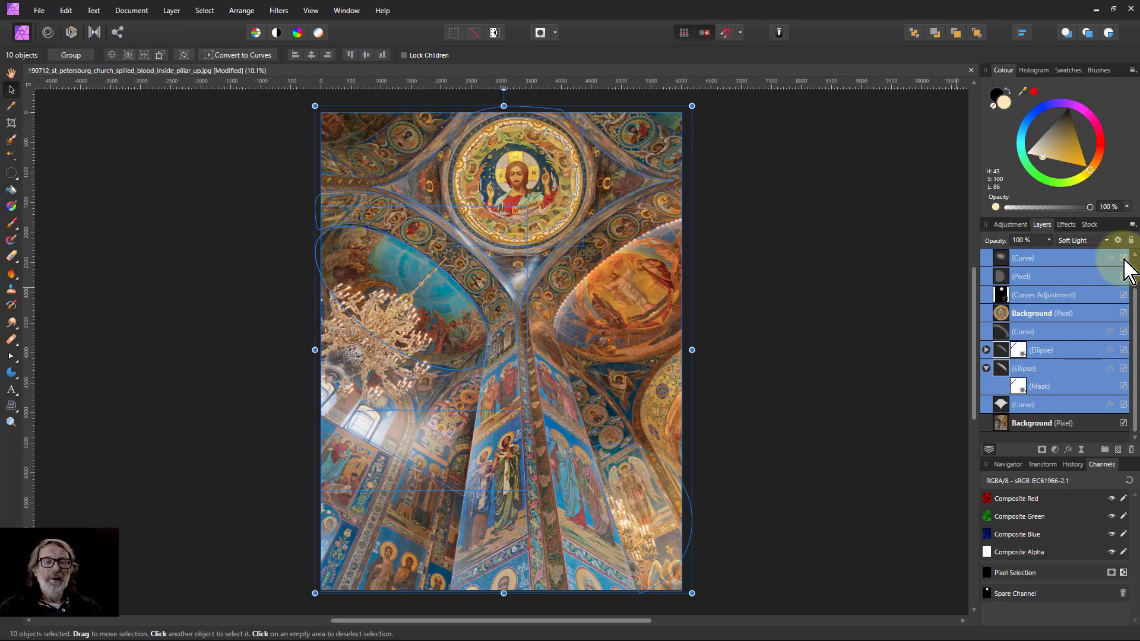
left_click(11, 73)
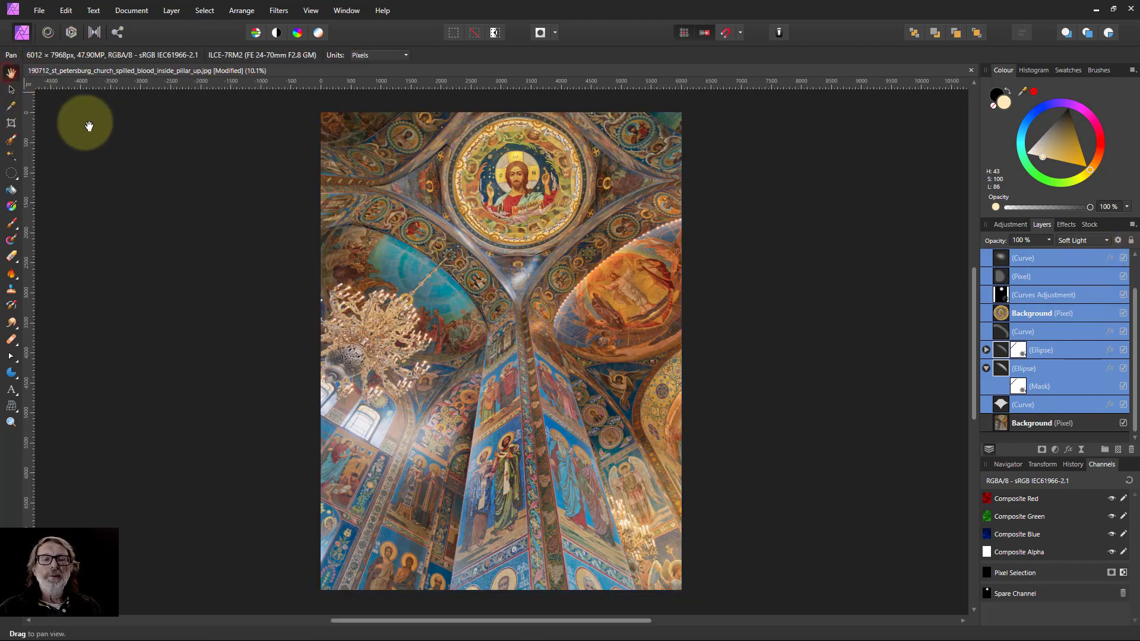
left_click(1123, 257)
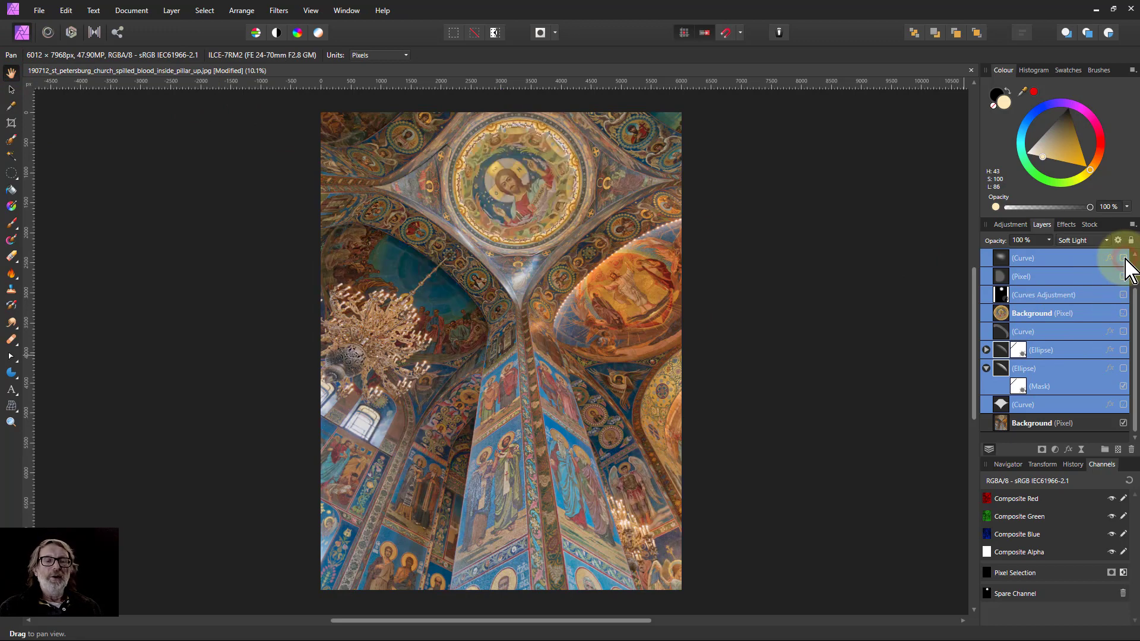
left_click(1123, 258)
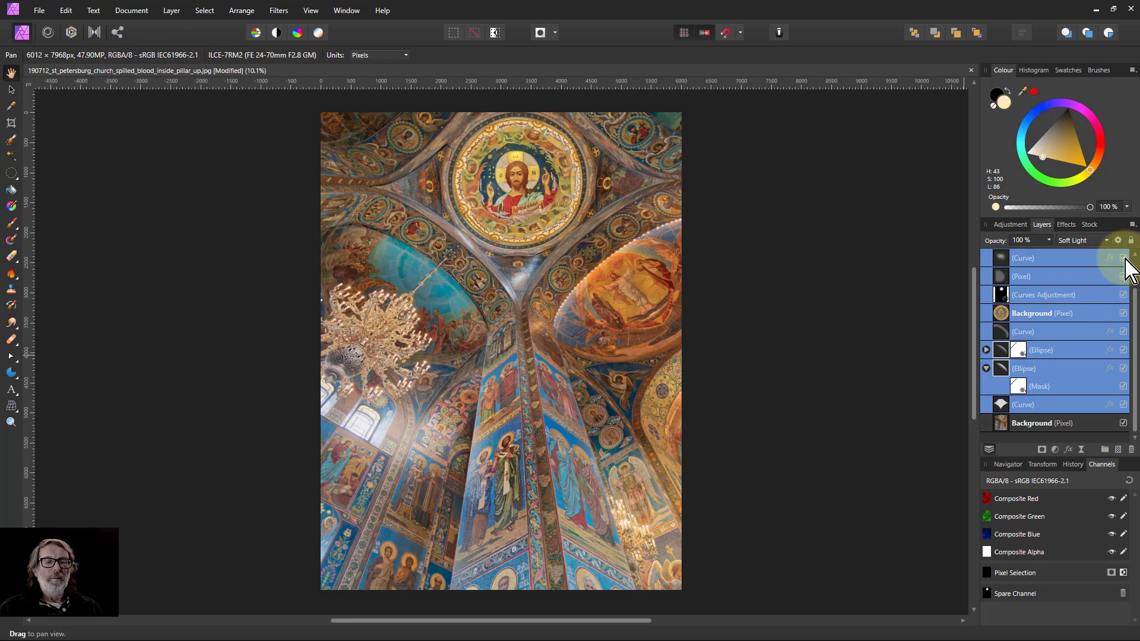
left_click(1123, 257)
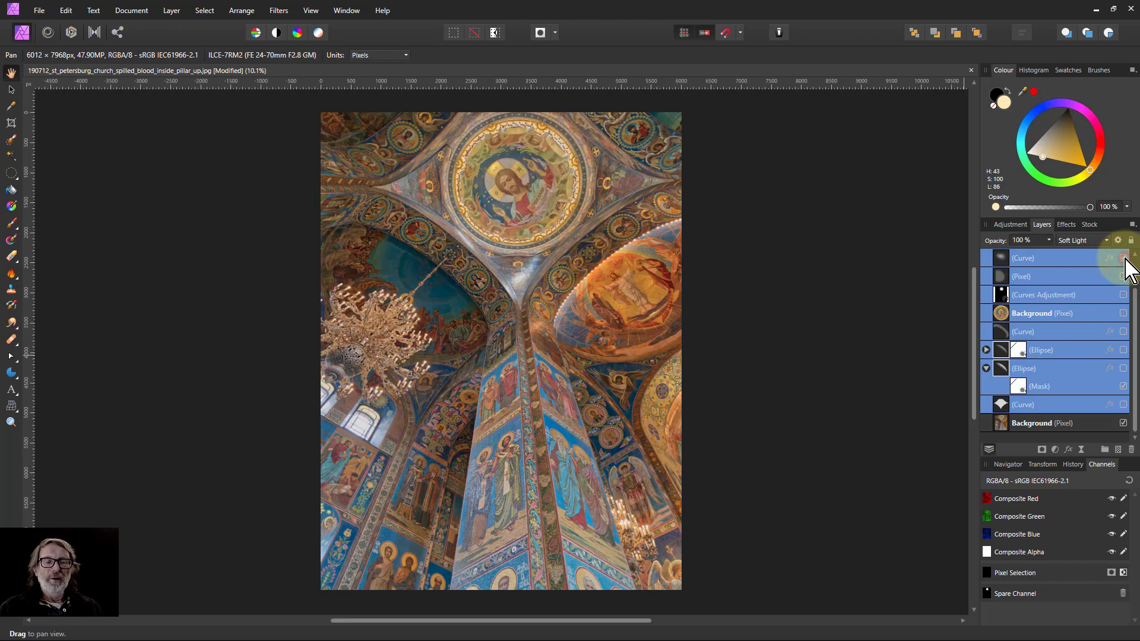
left_click(1123, 257)
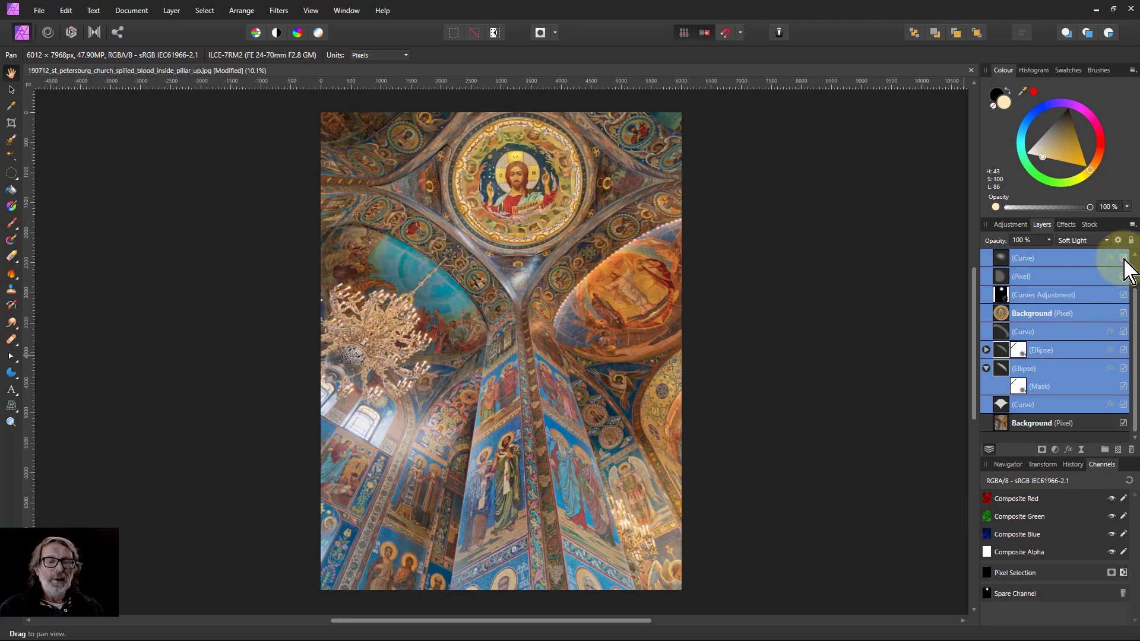